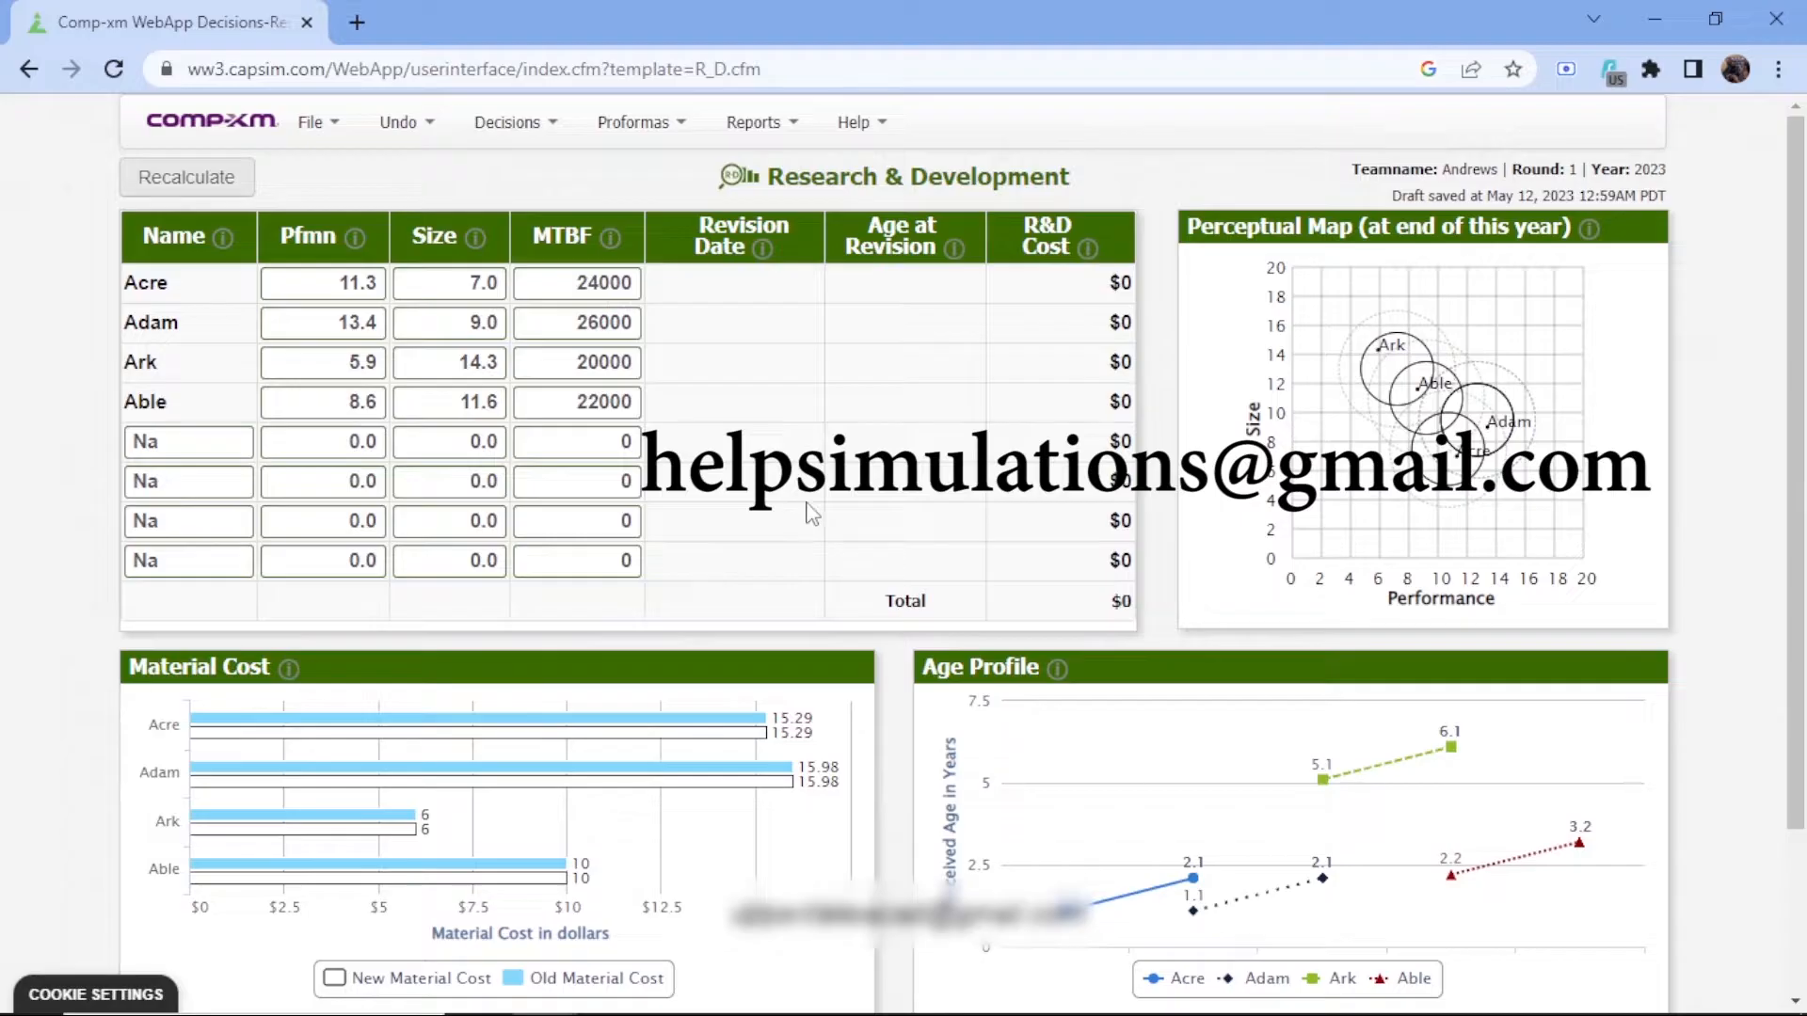
# Open the Thrift segment report and examine its customer buying criteria and perceptual map
pyautogui.click(775, 138)
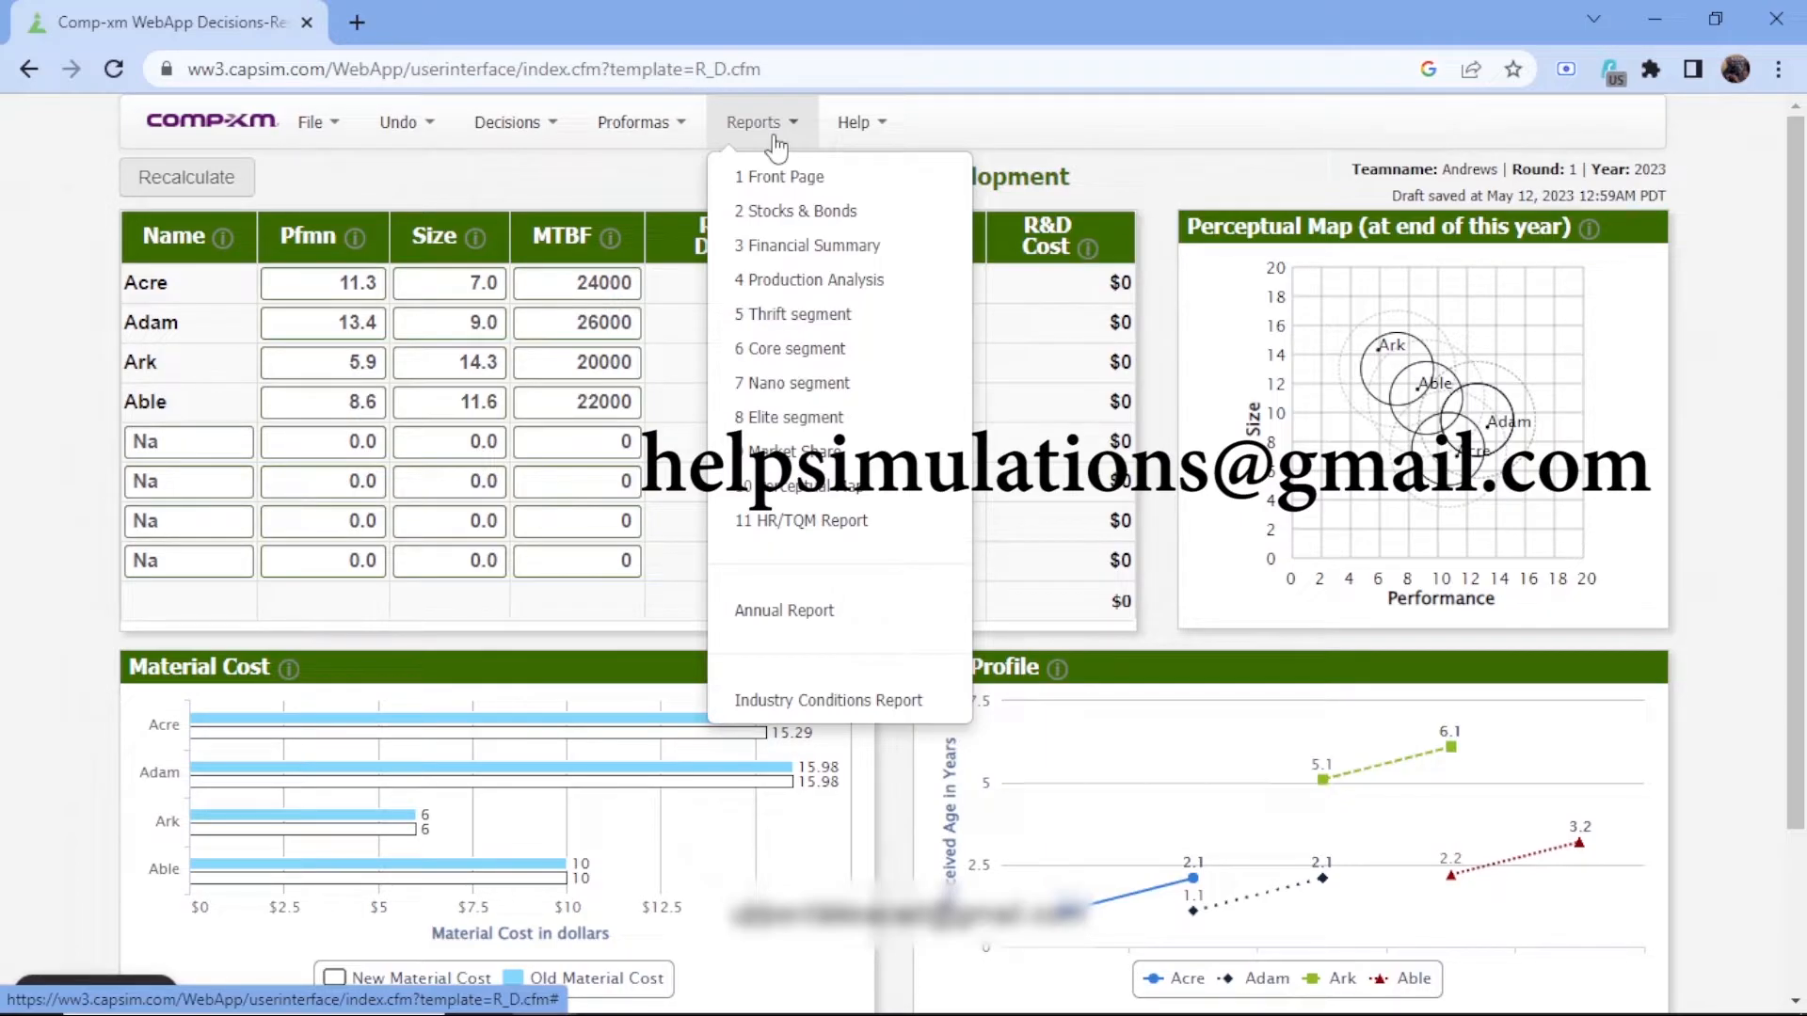
pyautogui.click(836, 311)
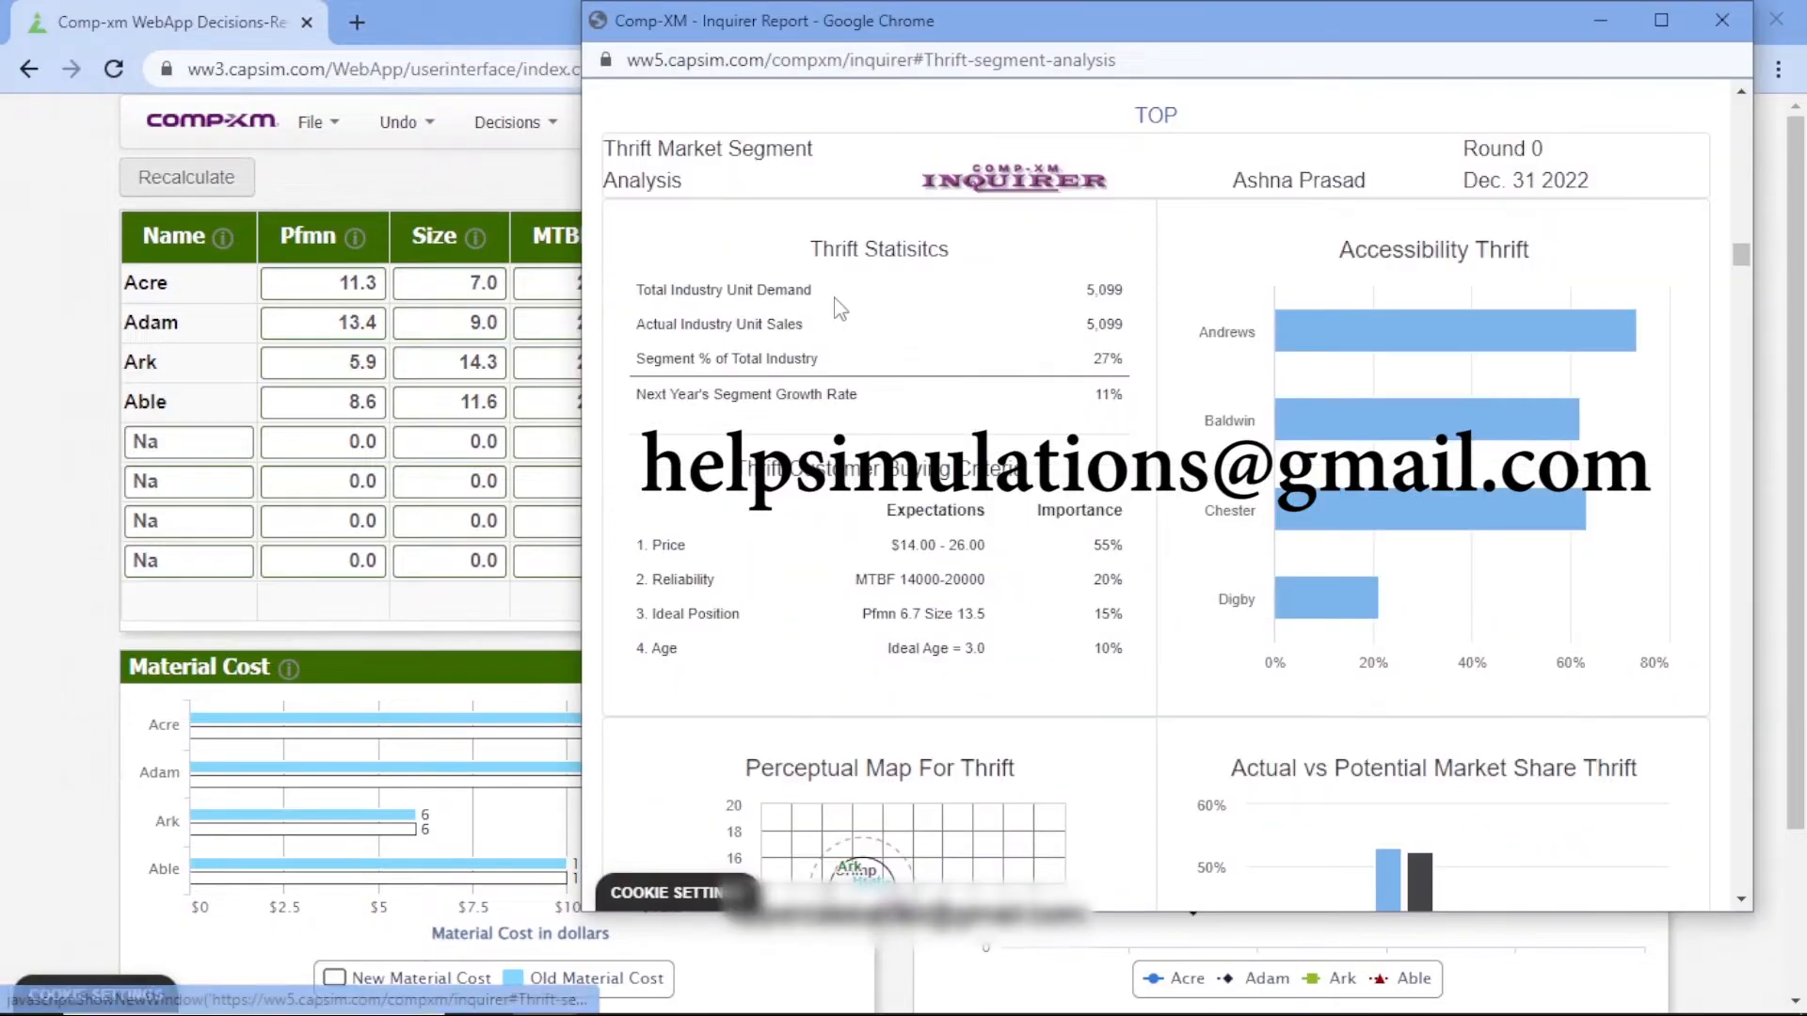
pyautogui.scroll(-3, 832, 310)
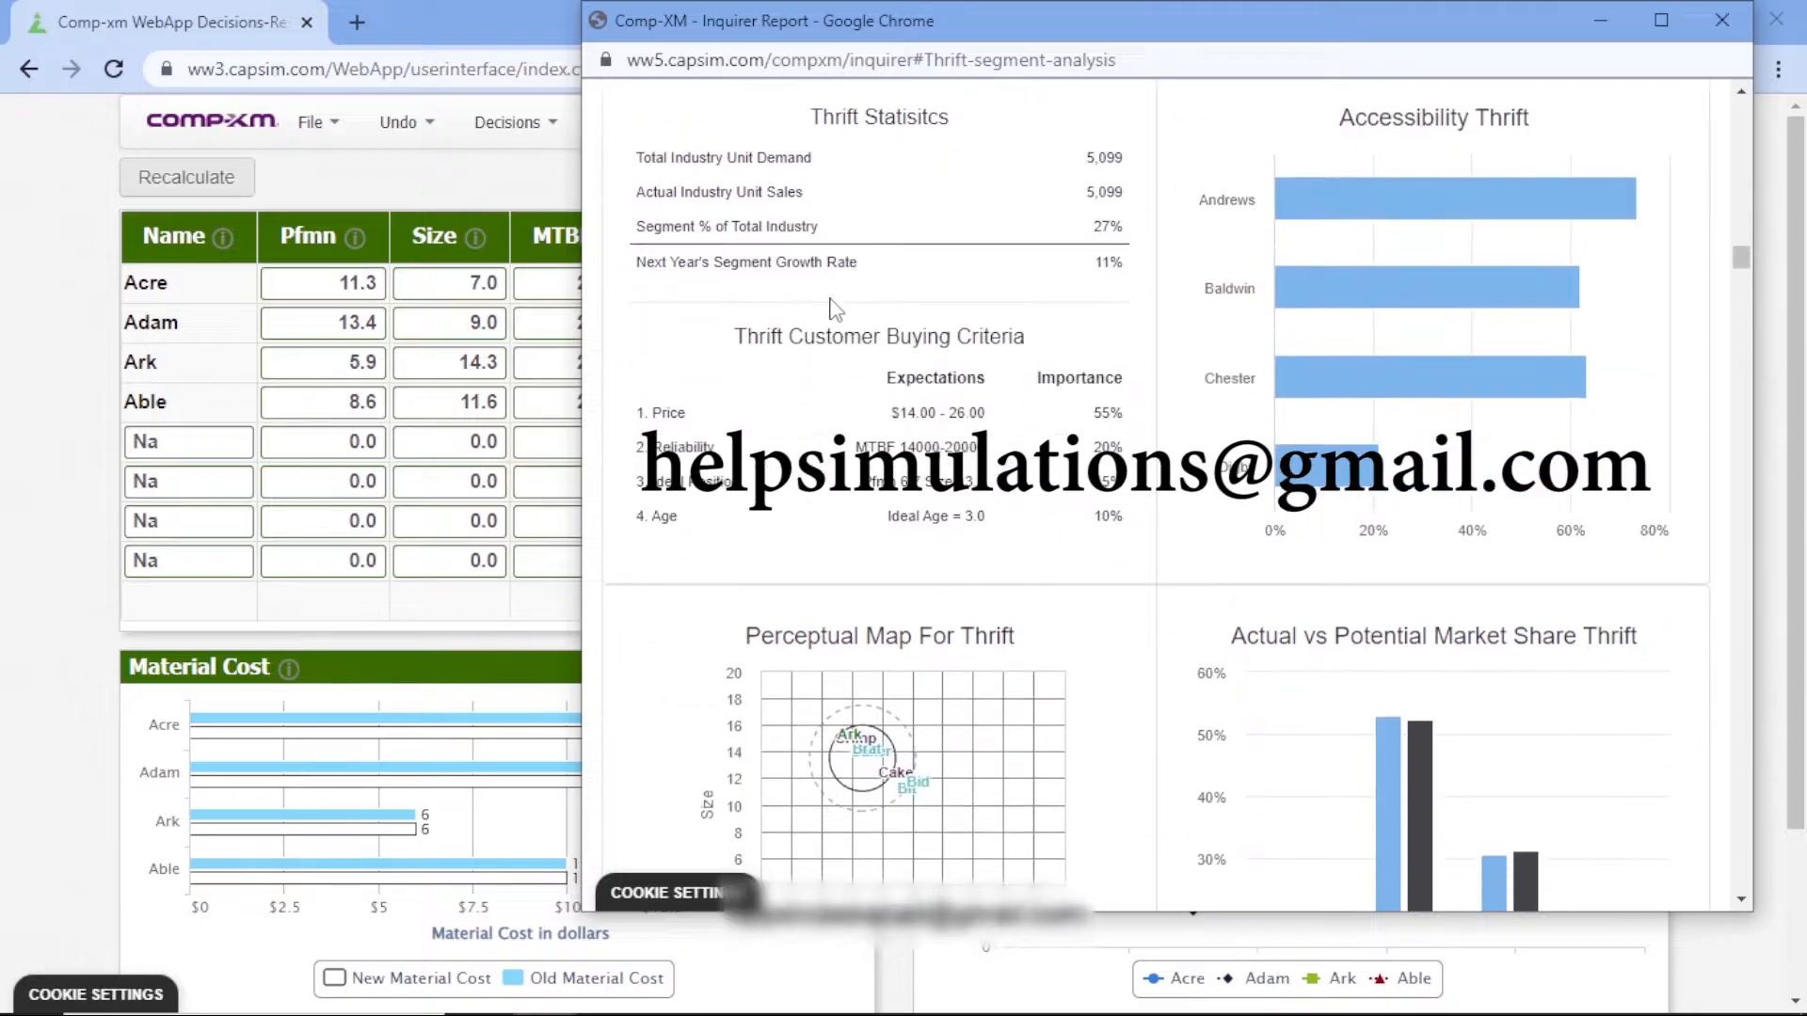
pyautogui.scroll(-2, 832, 311)
pyautogui.scroll(3, 835, 311)
pyautogui.scroll(-1, 832, 311)
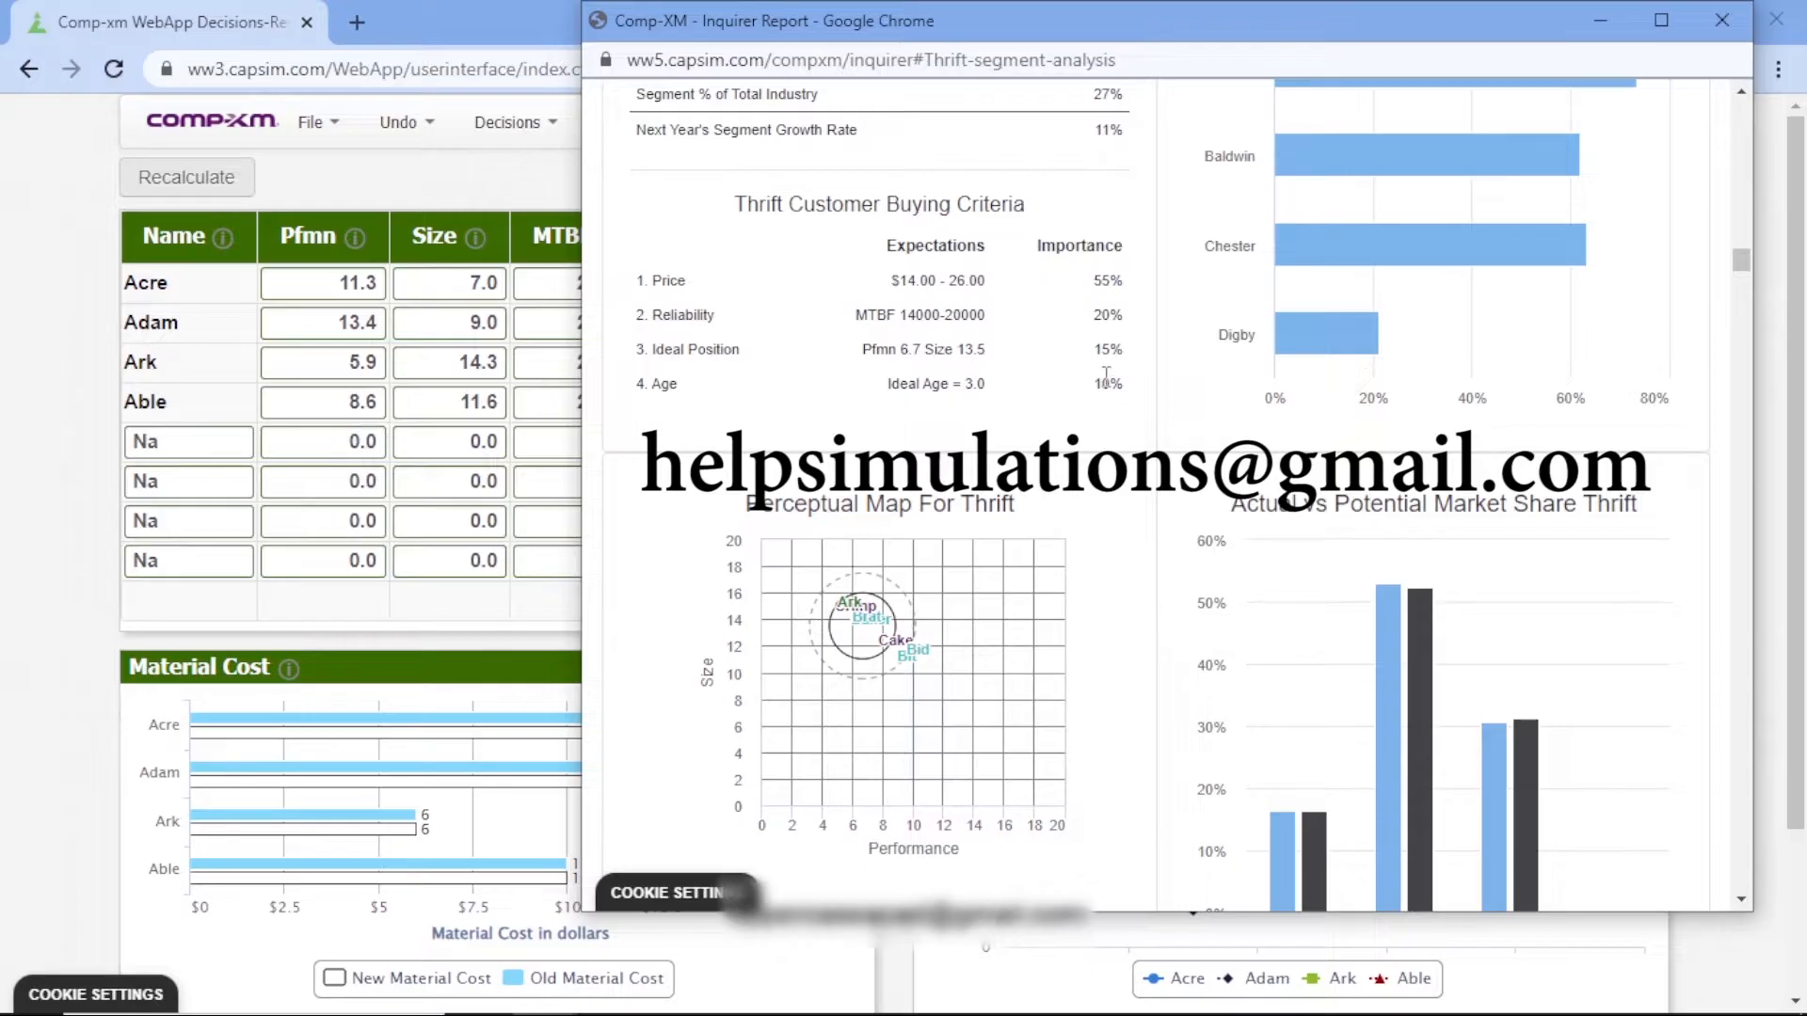
# Examine the customer buying criteria of the Core and Nano segments in the Inquirer report
pyautogui.scroll(-10, 1107, 374)
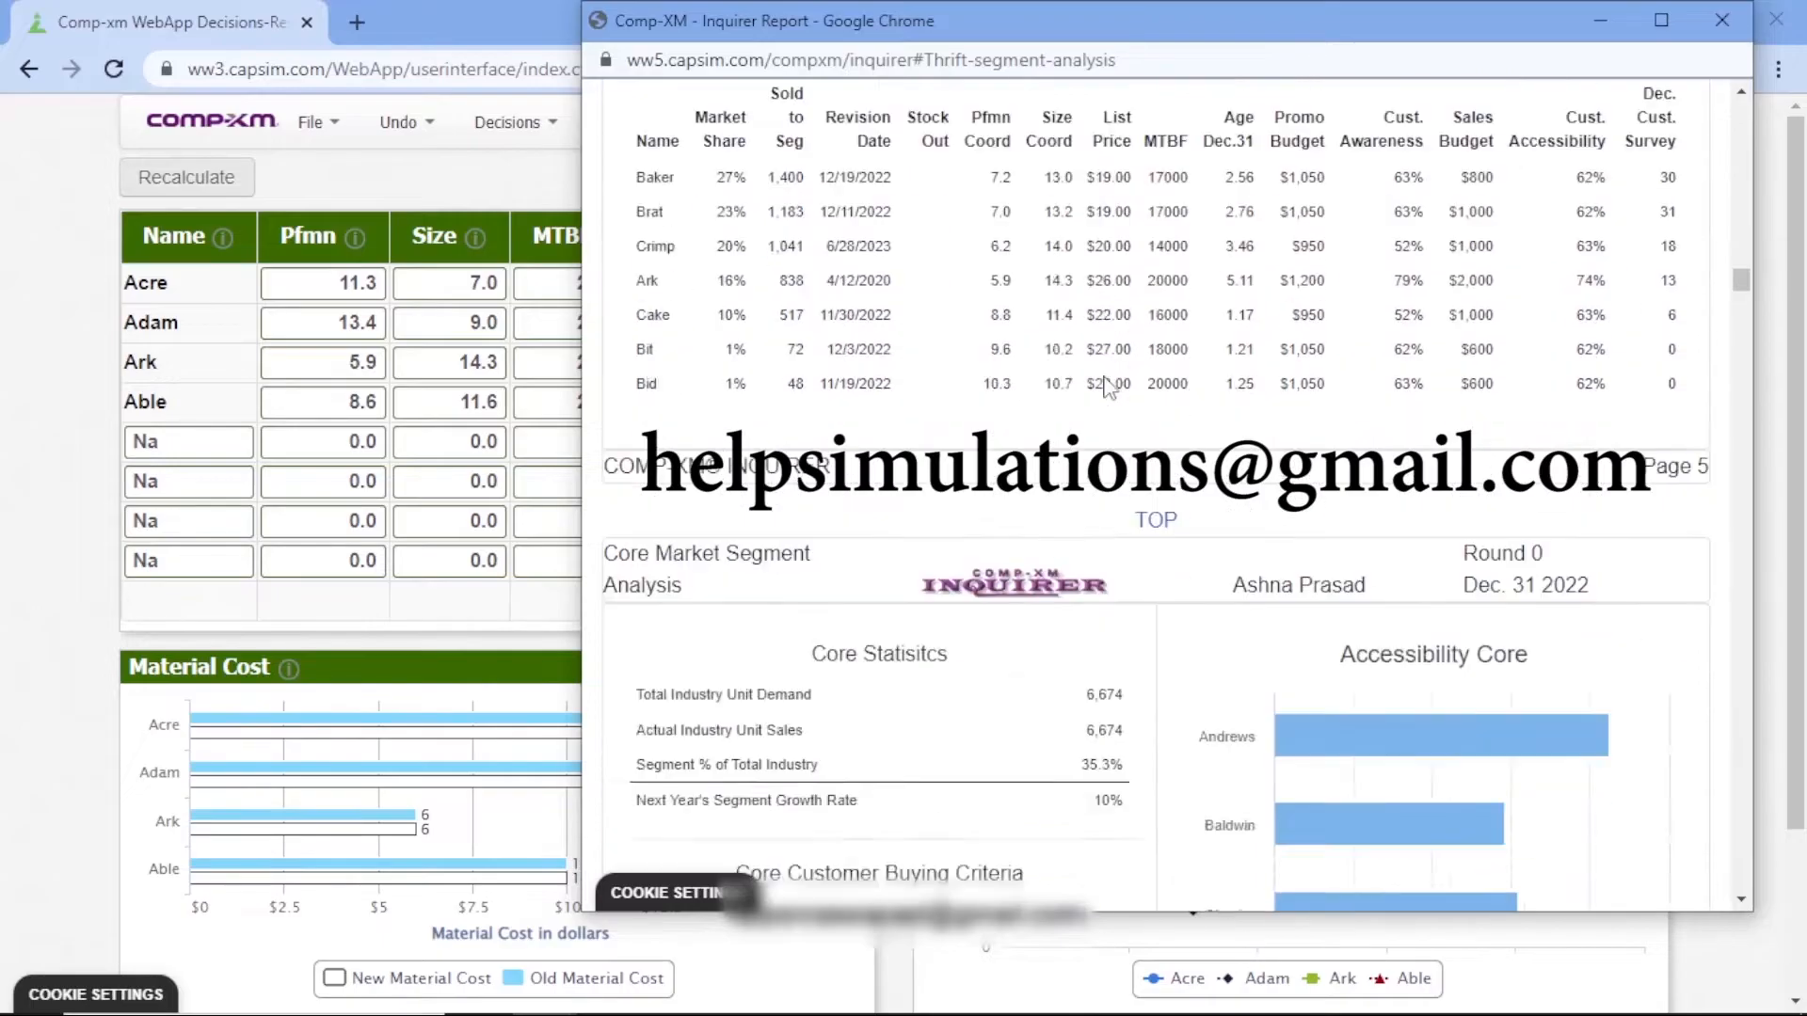
pyautogui.scroll(-5, 1107, 386)
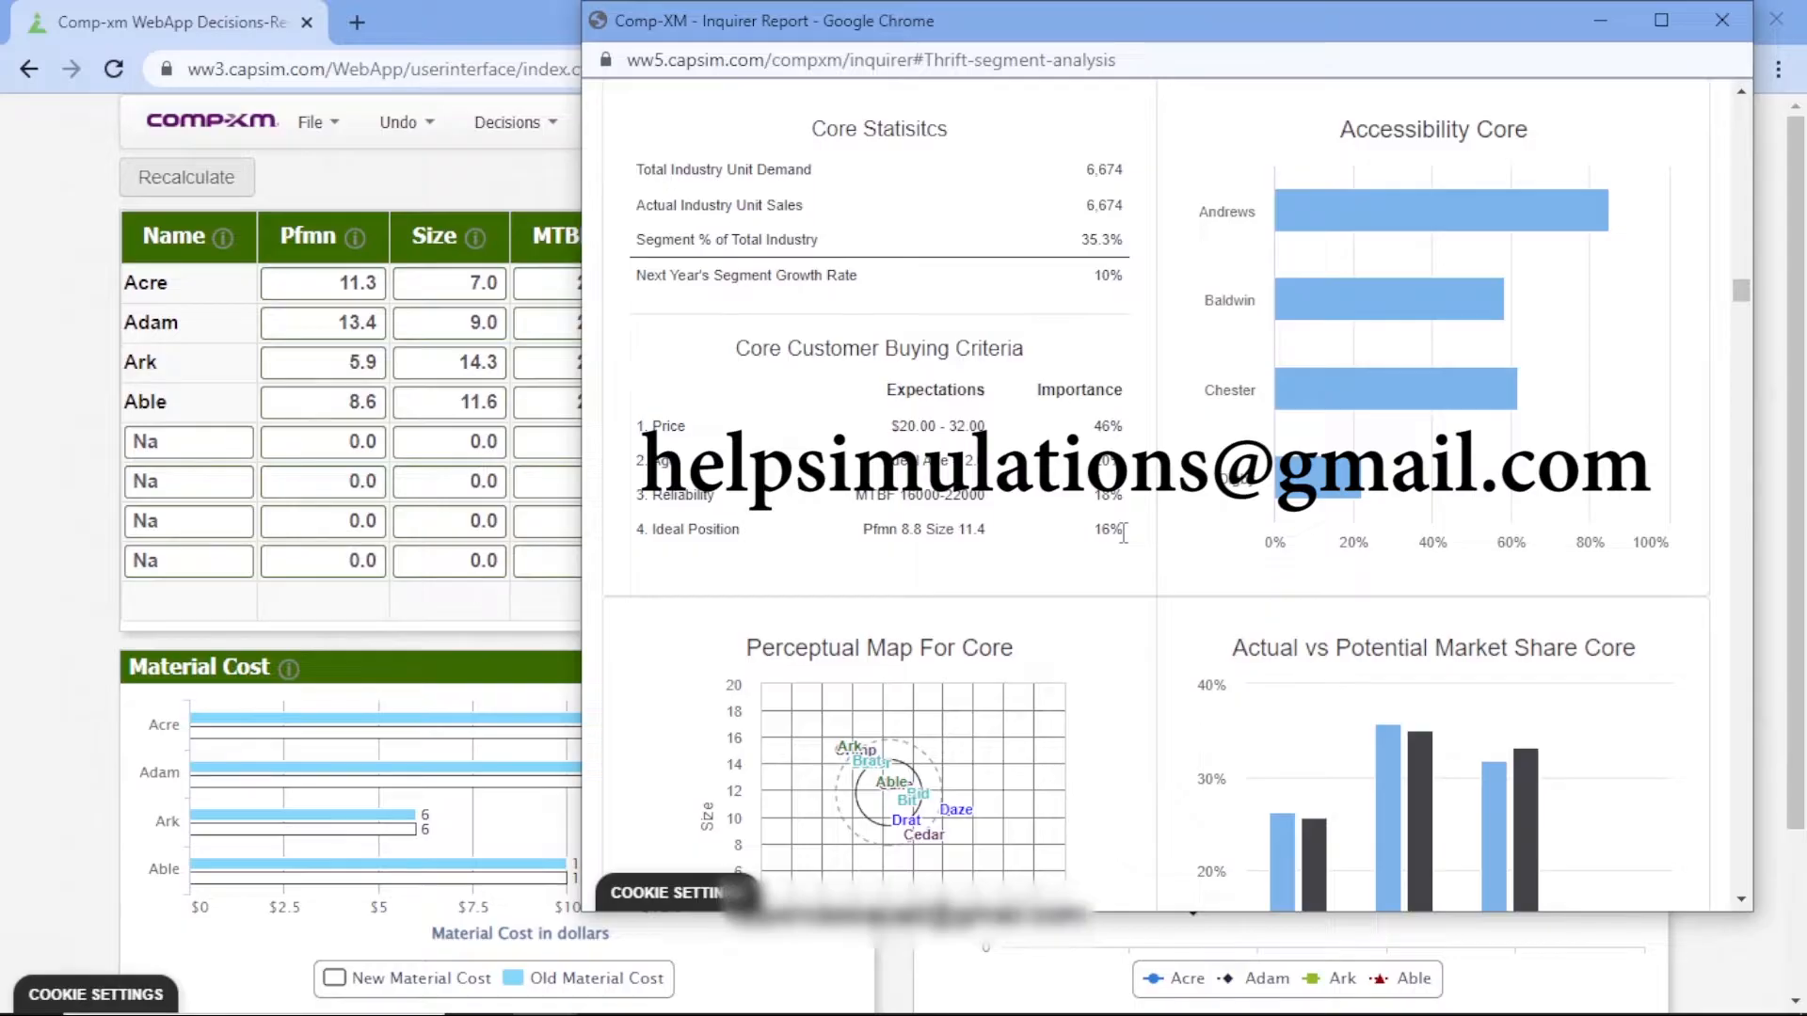
pyautogui.scroll(-2, 1123, 533)
pyautogui.scroll(-6, 1125, 537)
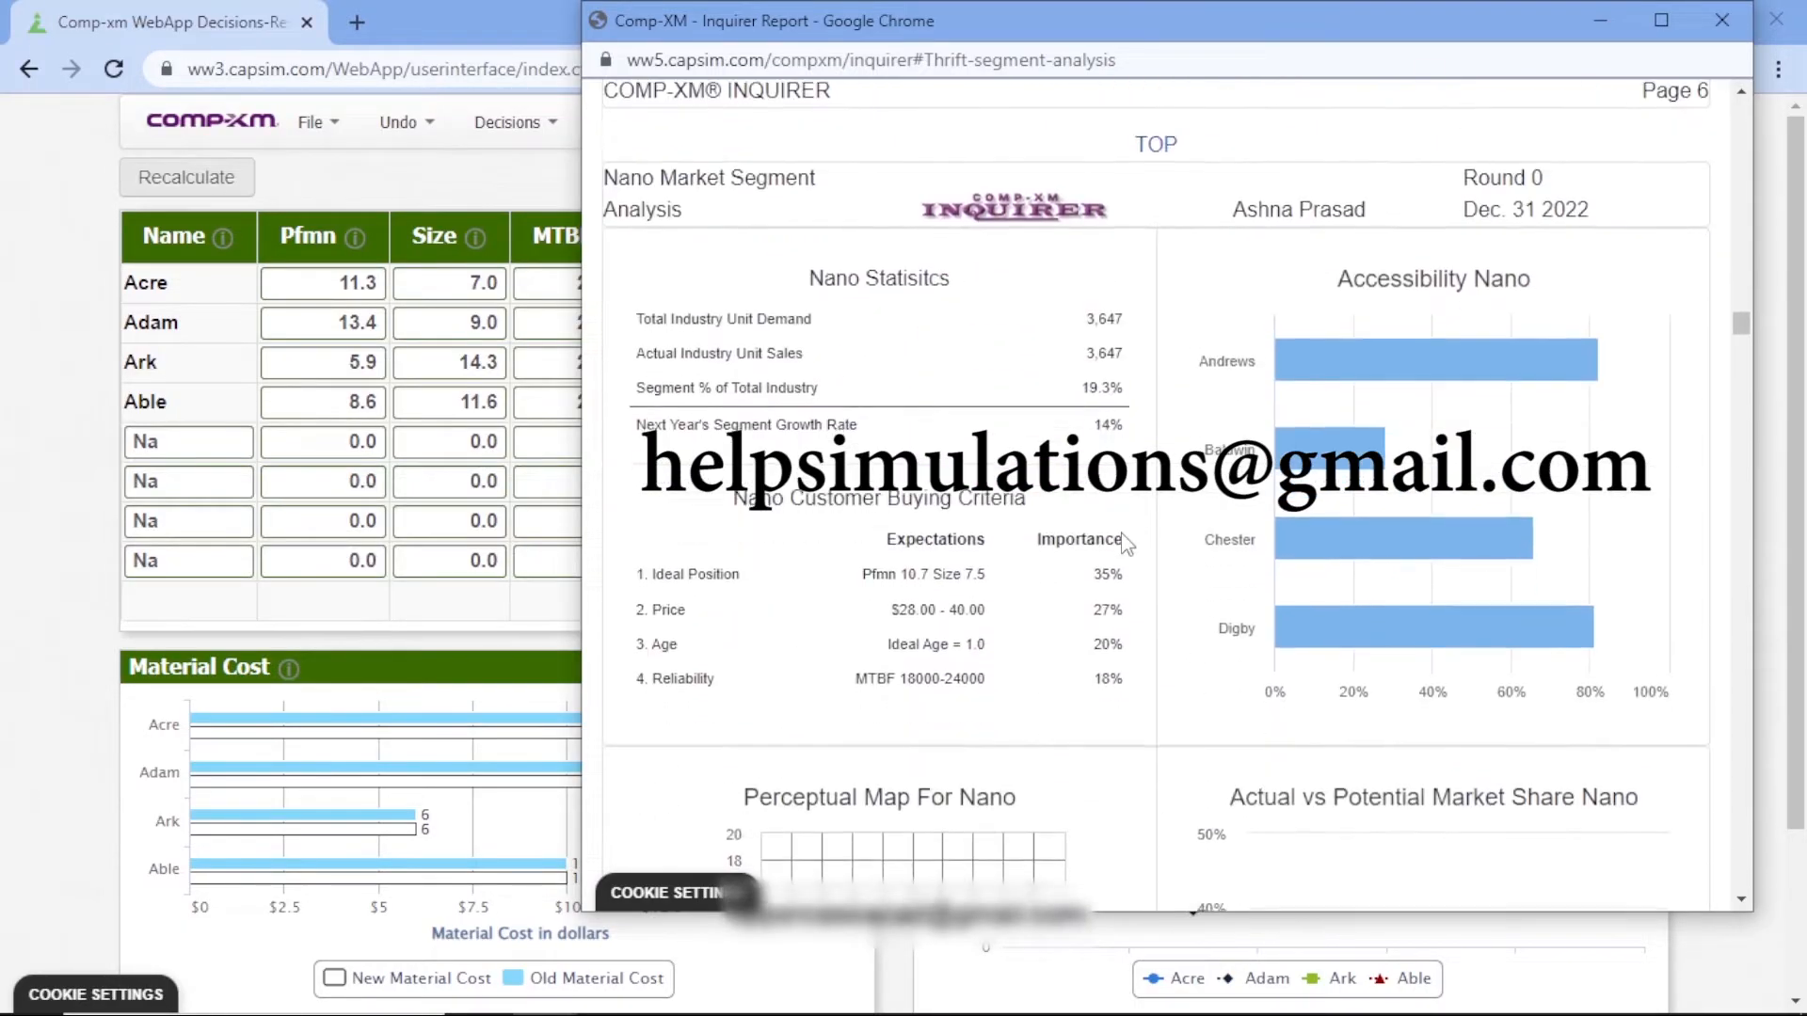
pyautogui.scroll(-1, 1126, 544)
pyautogui.scroll(-1, 1127, 544)
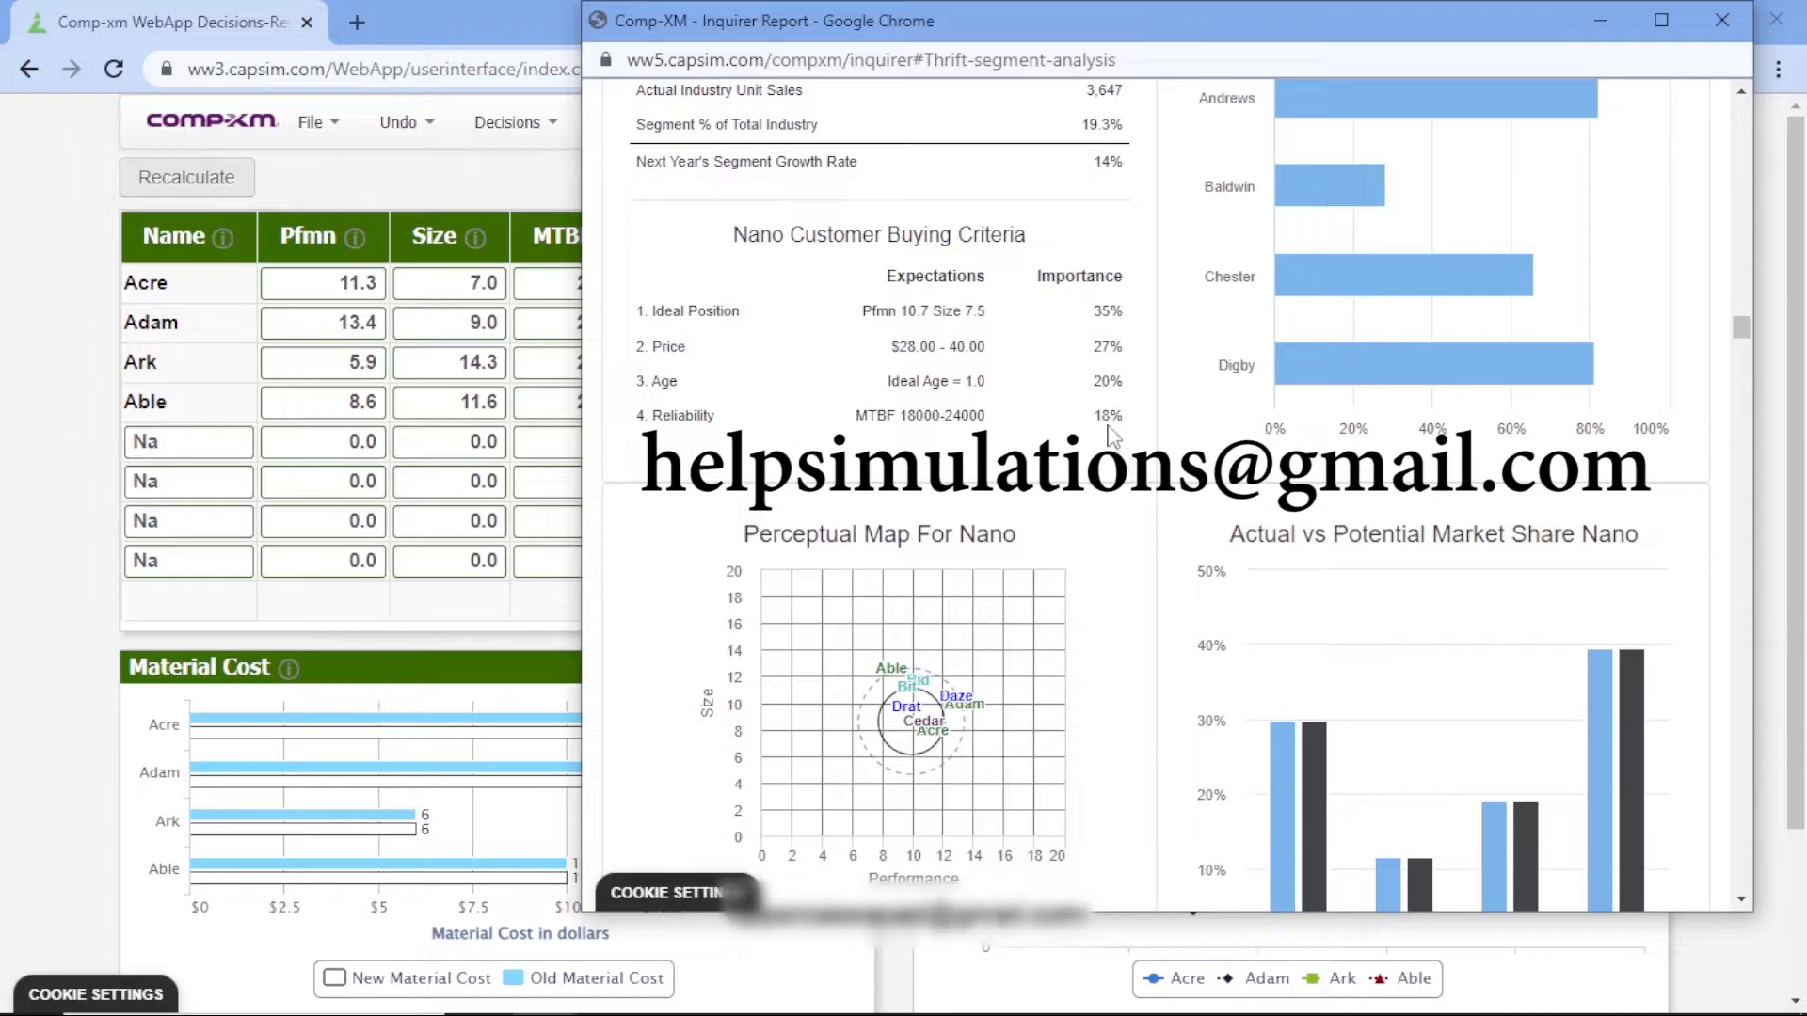
# Examine the Elite segment's customer buying criteria, and return to the Research & Development decisions
pyautogui.scroll(-15, 1111, 435)
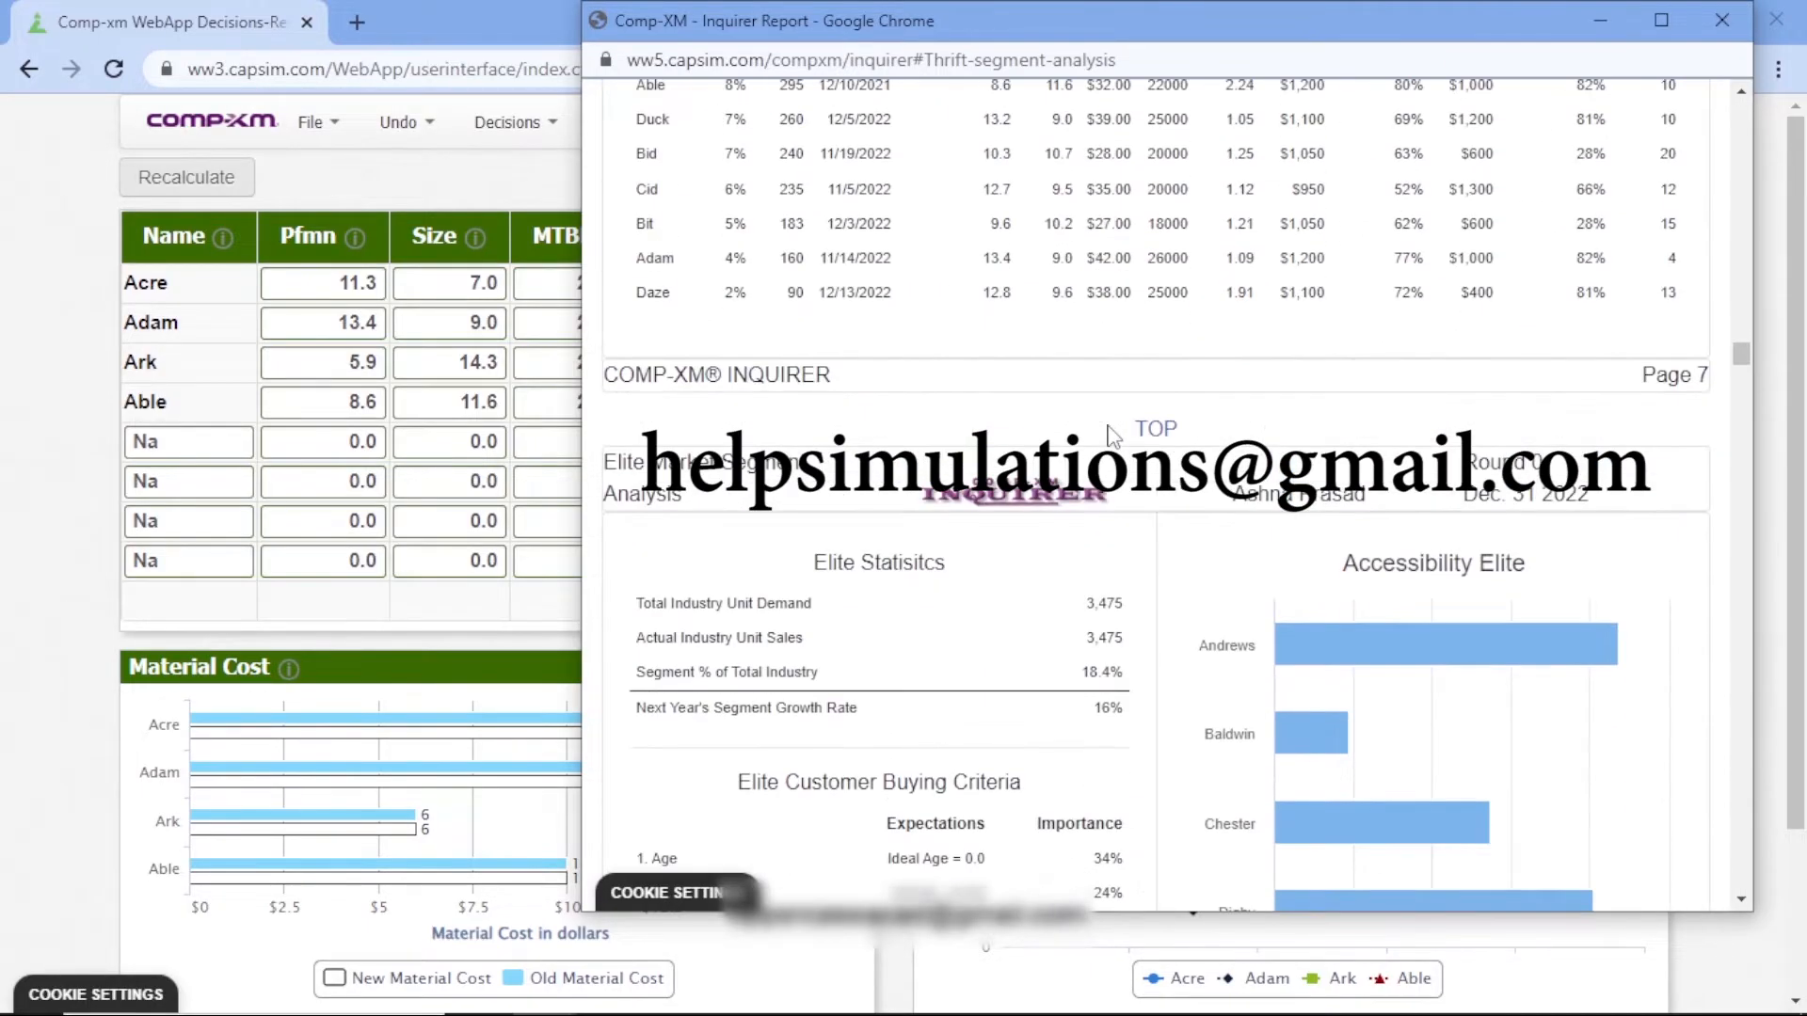
pyautogui.scroll(1, 1111, 435)
pyautogui.scroll(-2, 1112, 435)
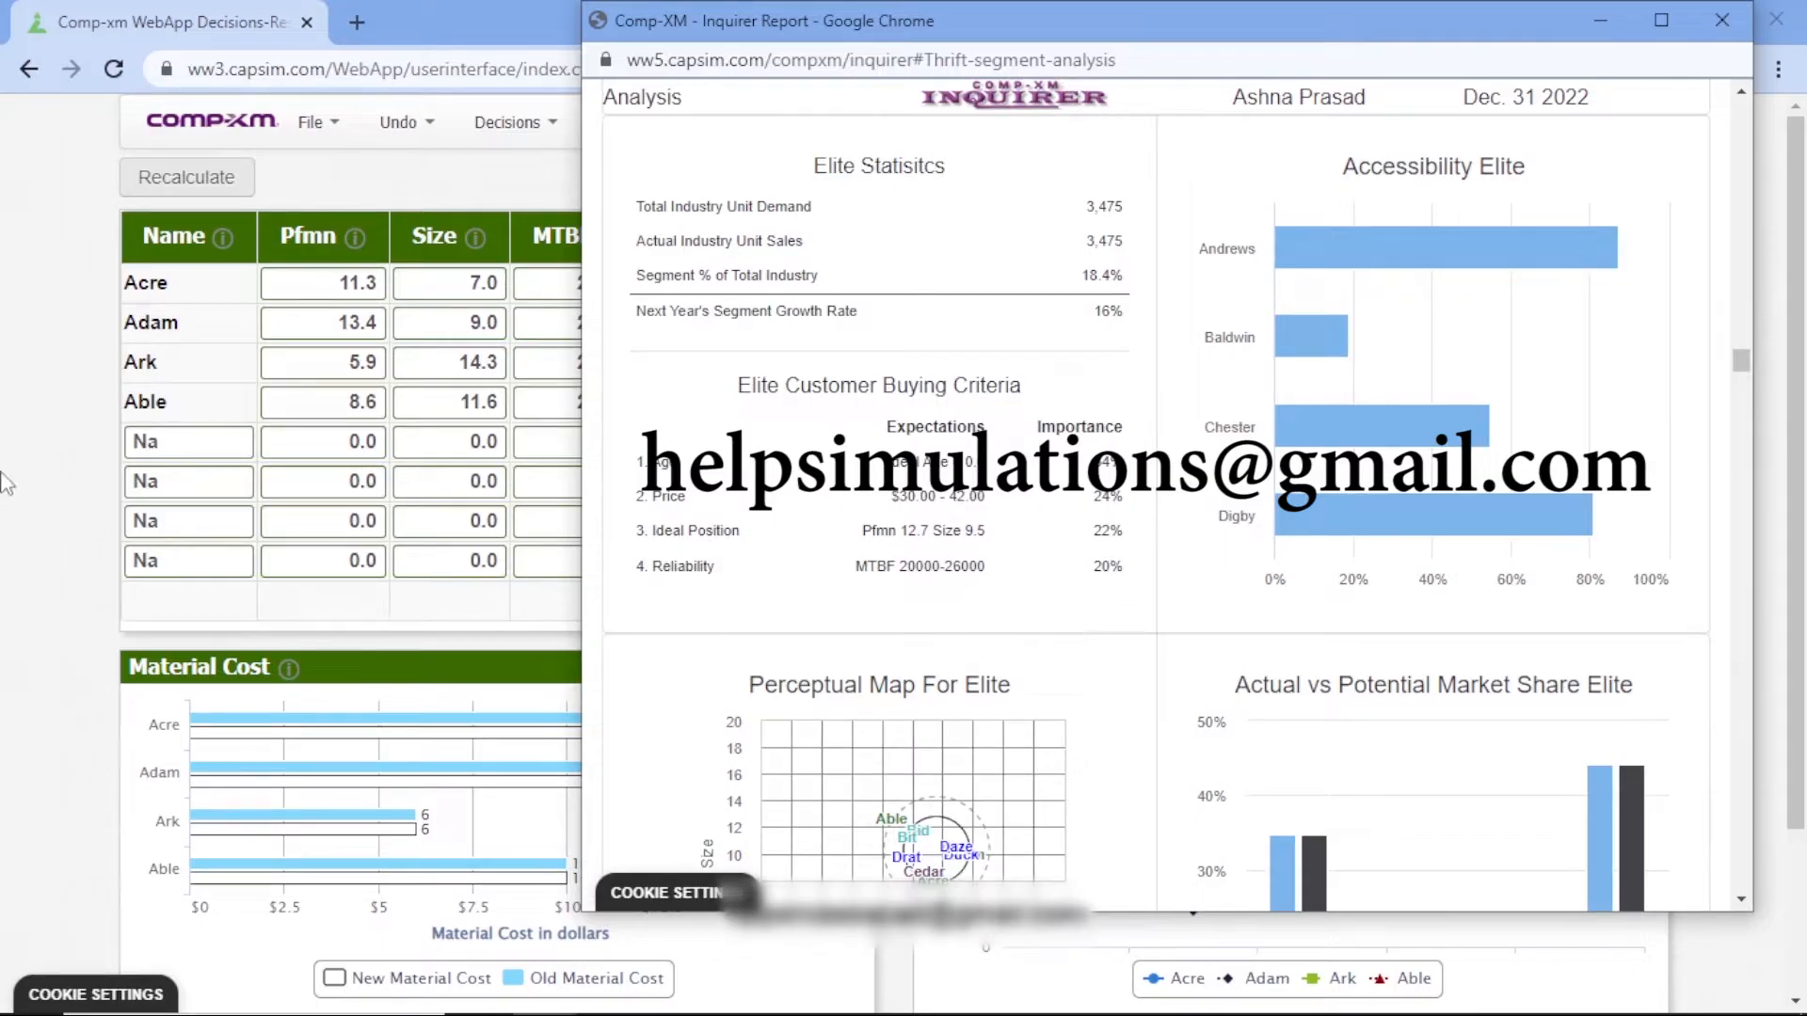
pyautogui.click(13, 345)
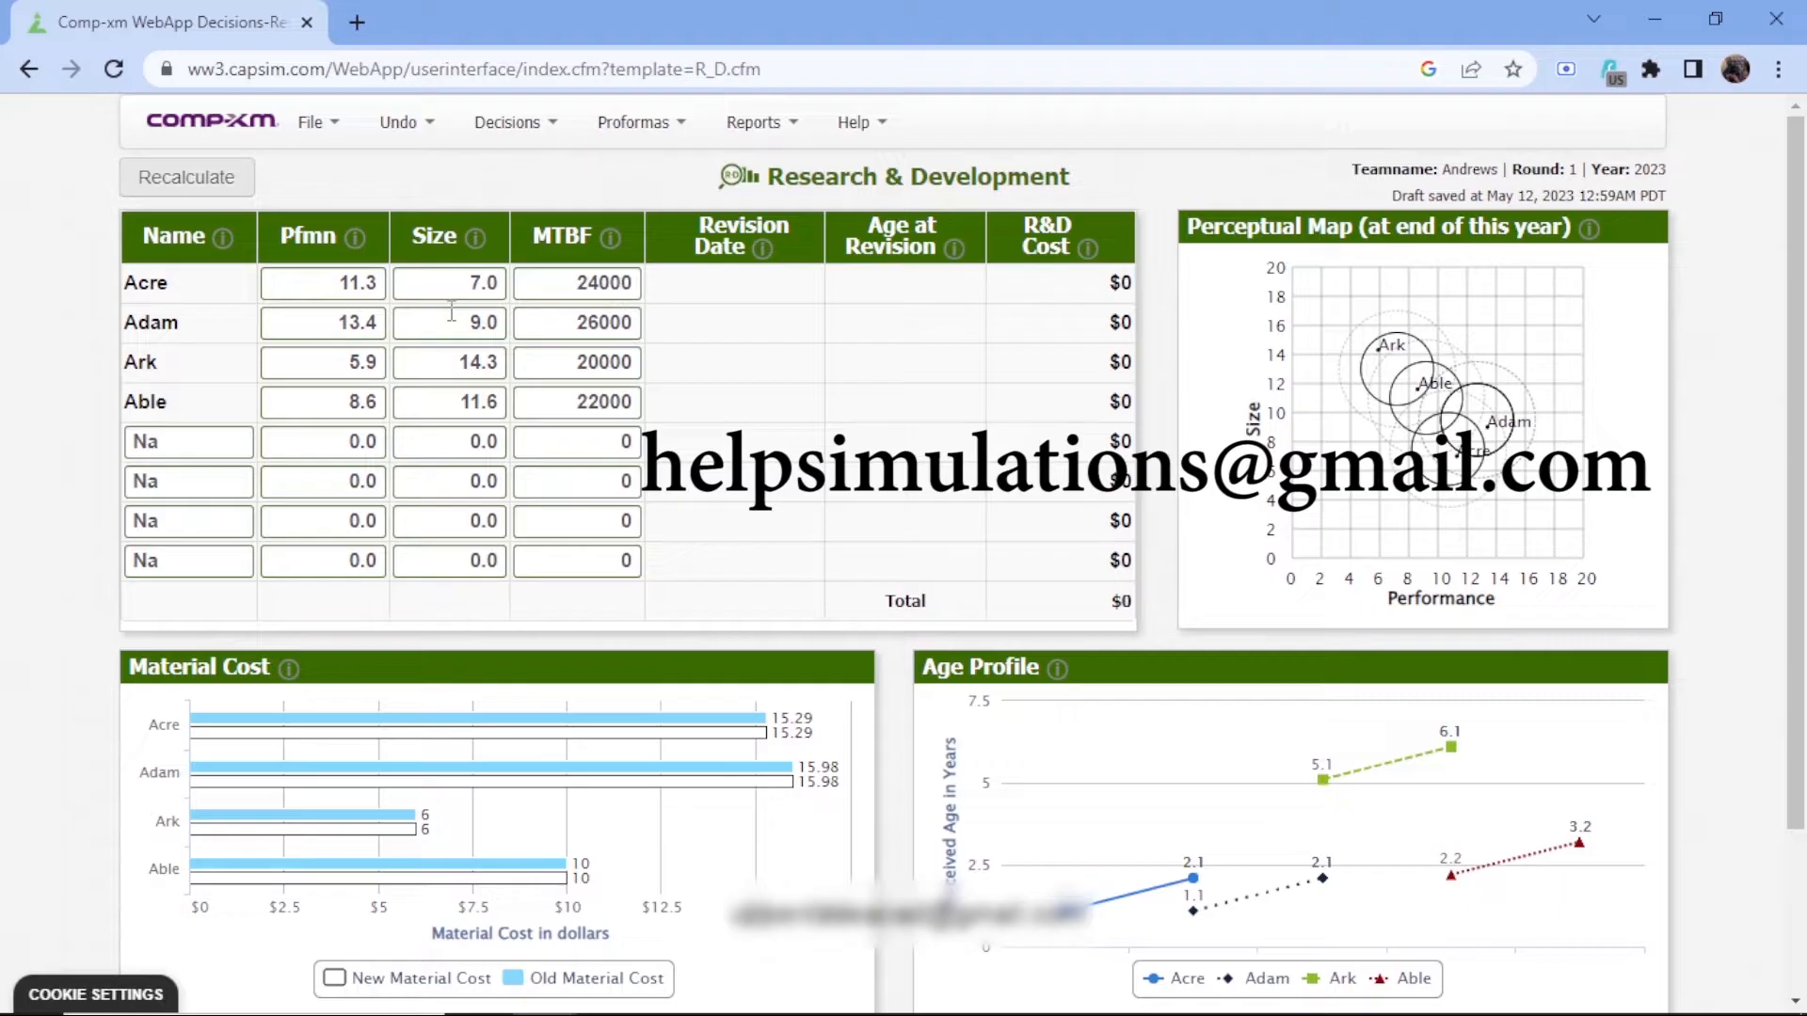
# Set the performance of Acre to 12.2
pyautogui.click(383, 283)
pyautogui.press('BackSpace')
pyautogui.press('BackSpace')
pyautogui.press('BackSpace')
pyautogui.press('BackSpace')
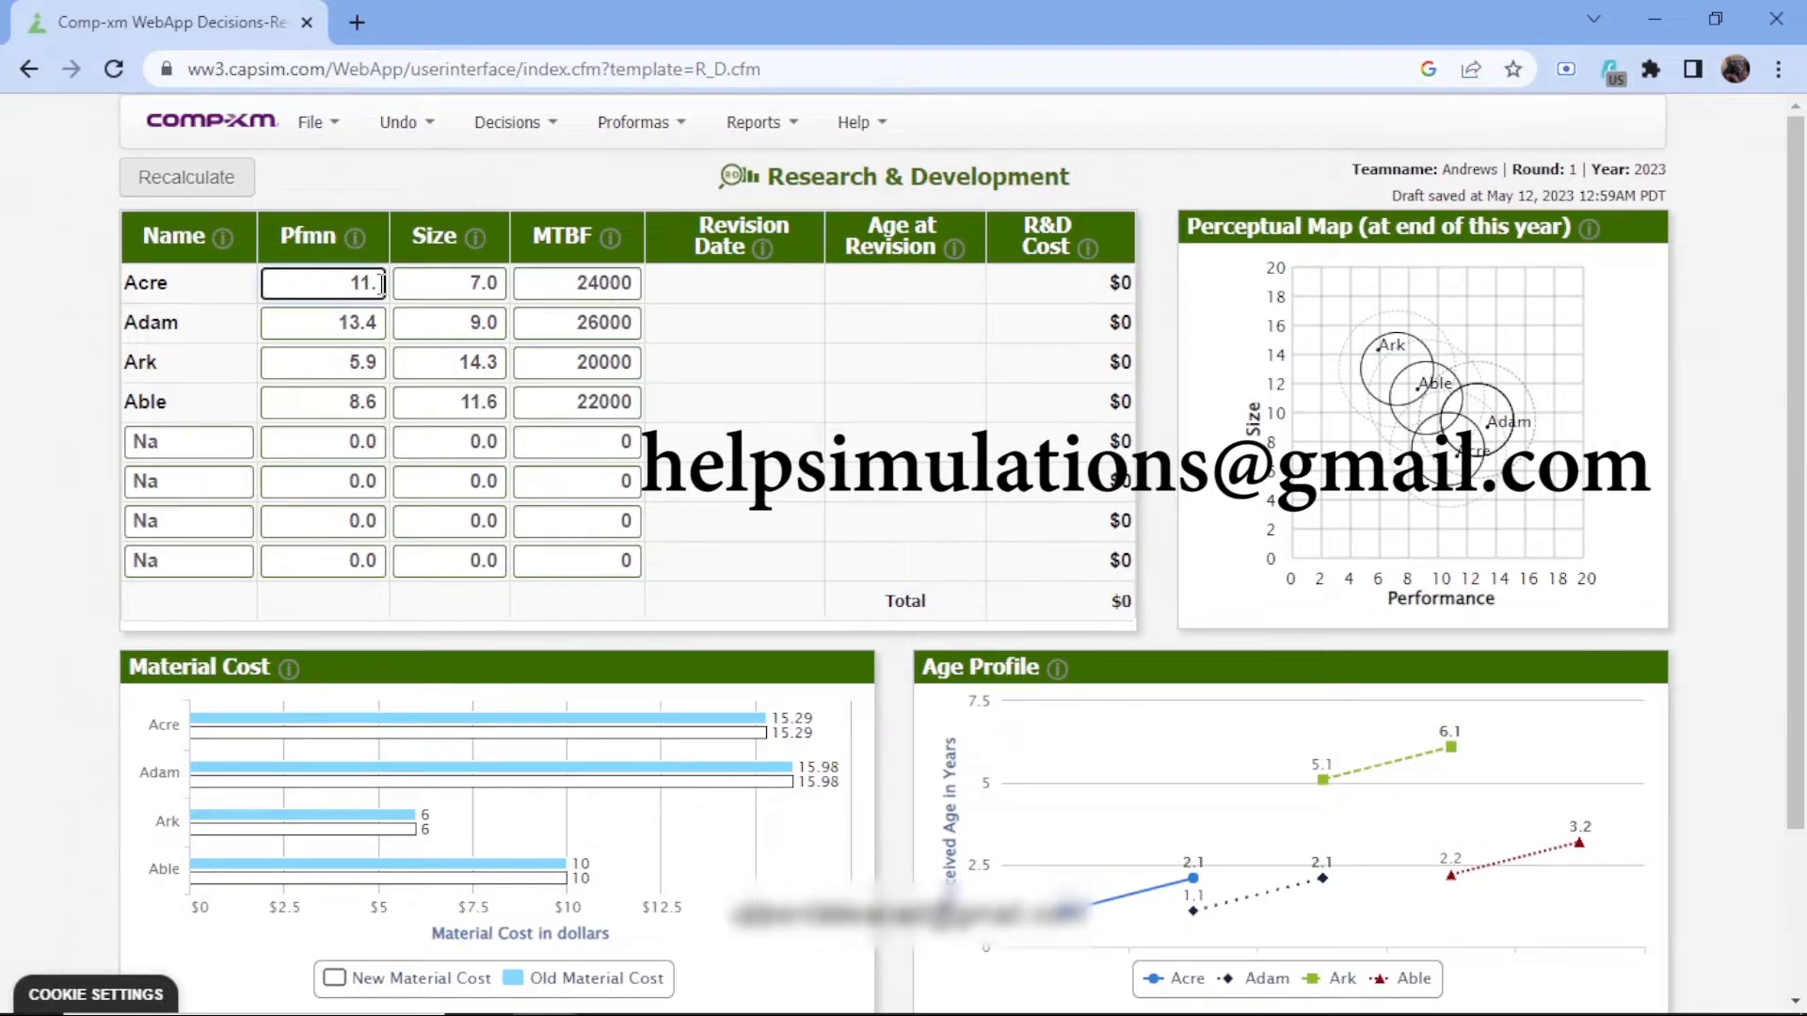
pyautogui.write('12')
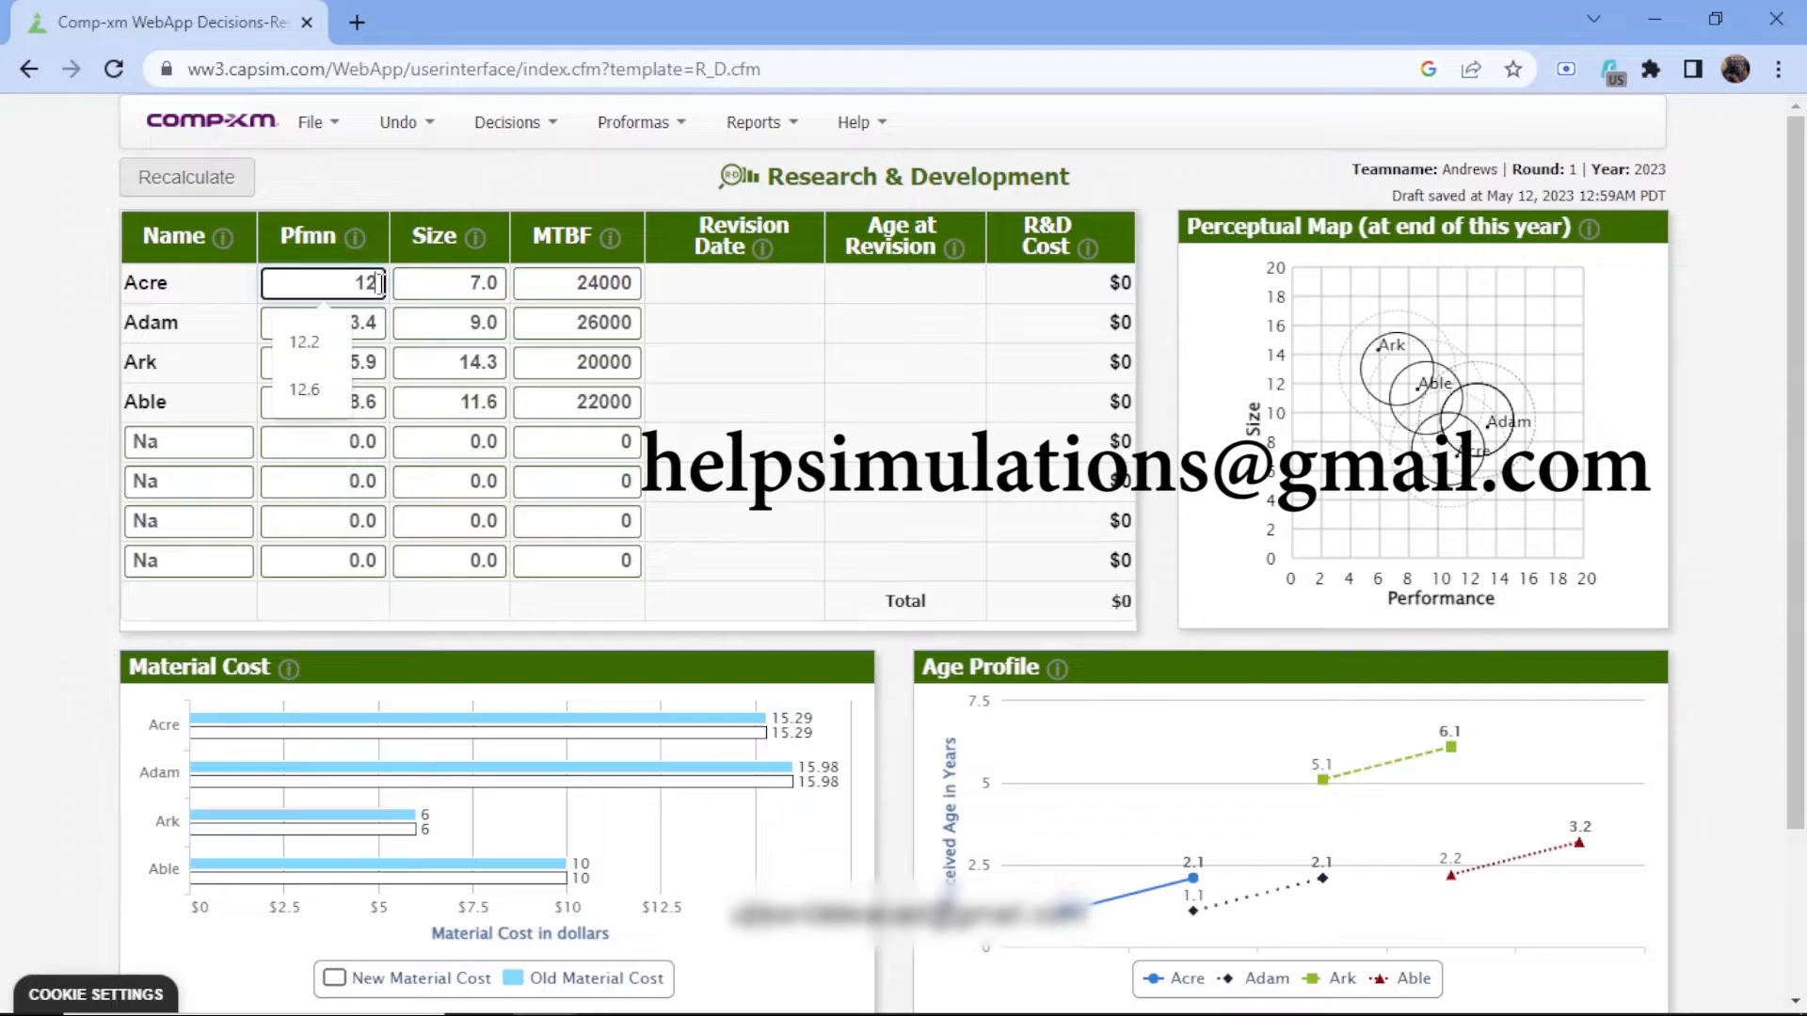
pyautogui.write('.2')
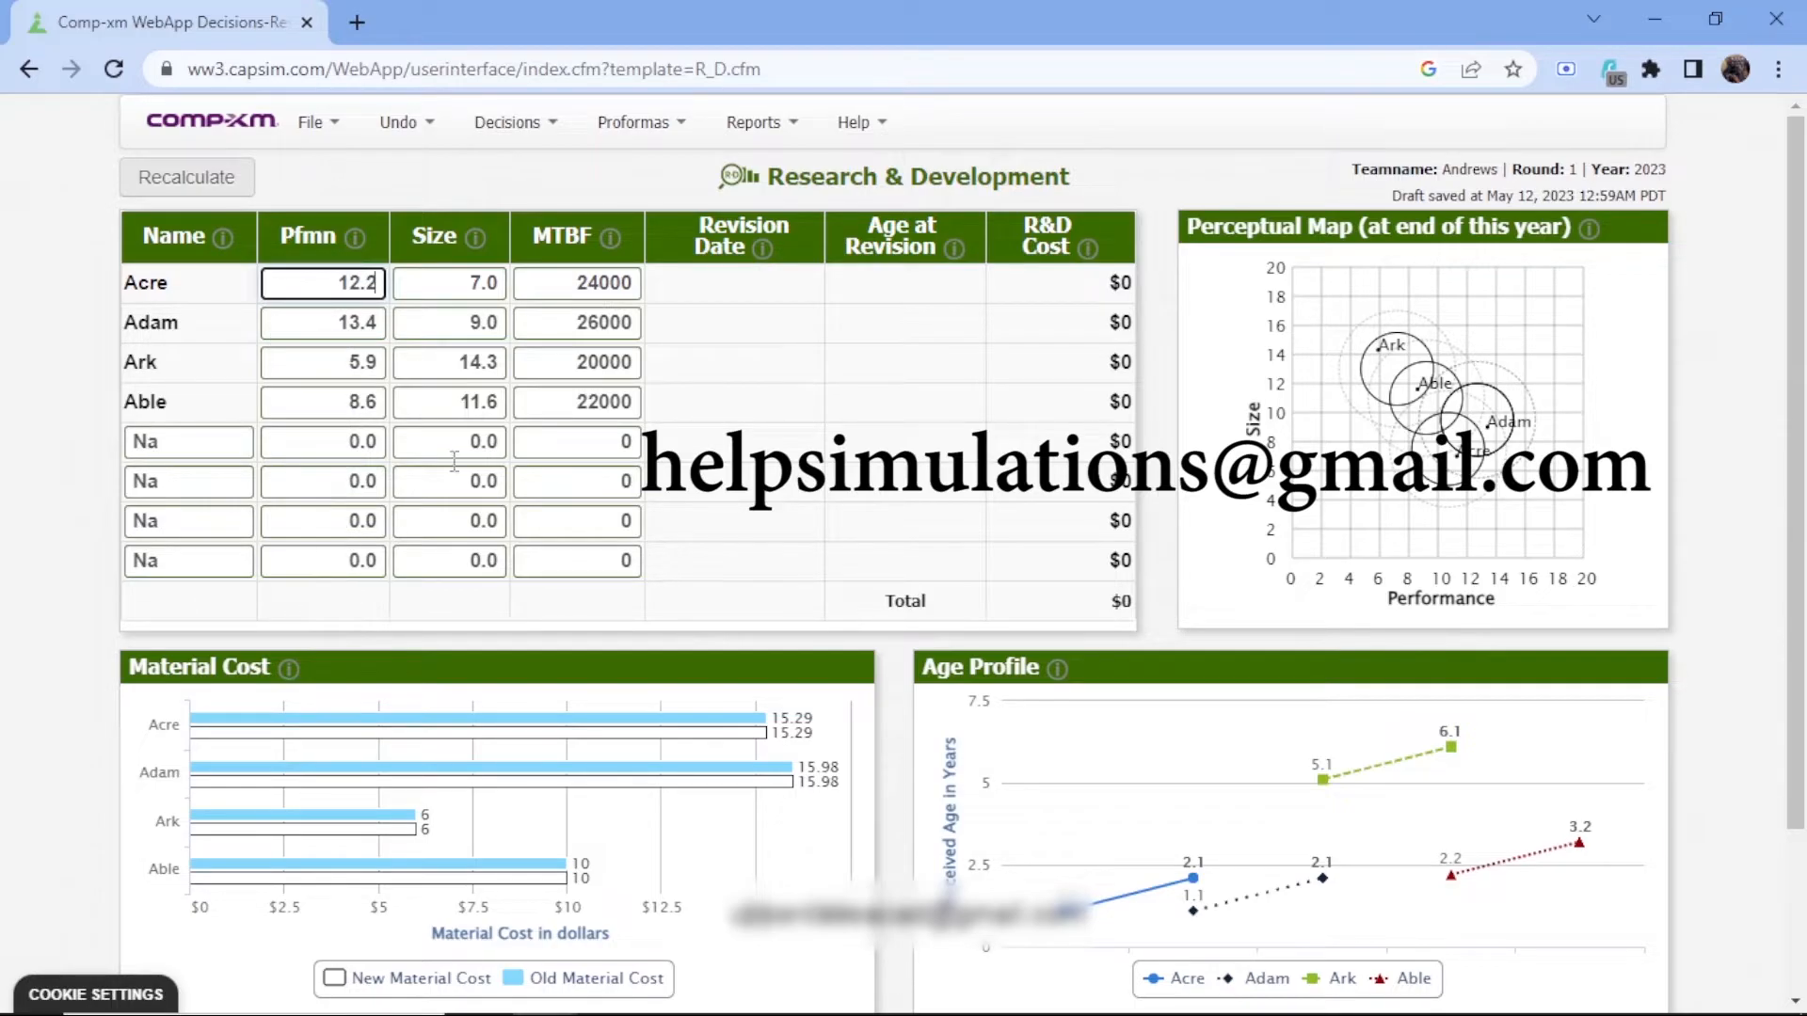
# Set the size of Acre to 6.2
pyautogui.click(501, 281)
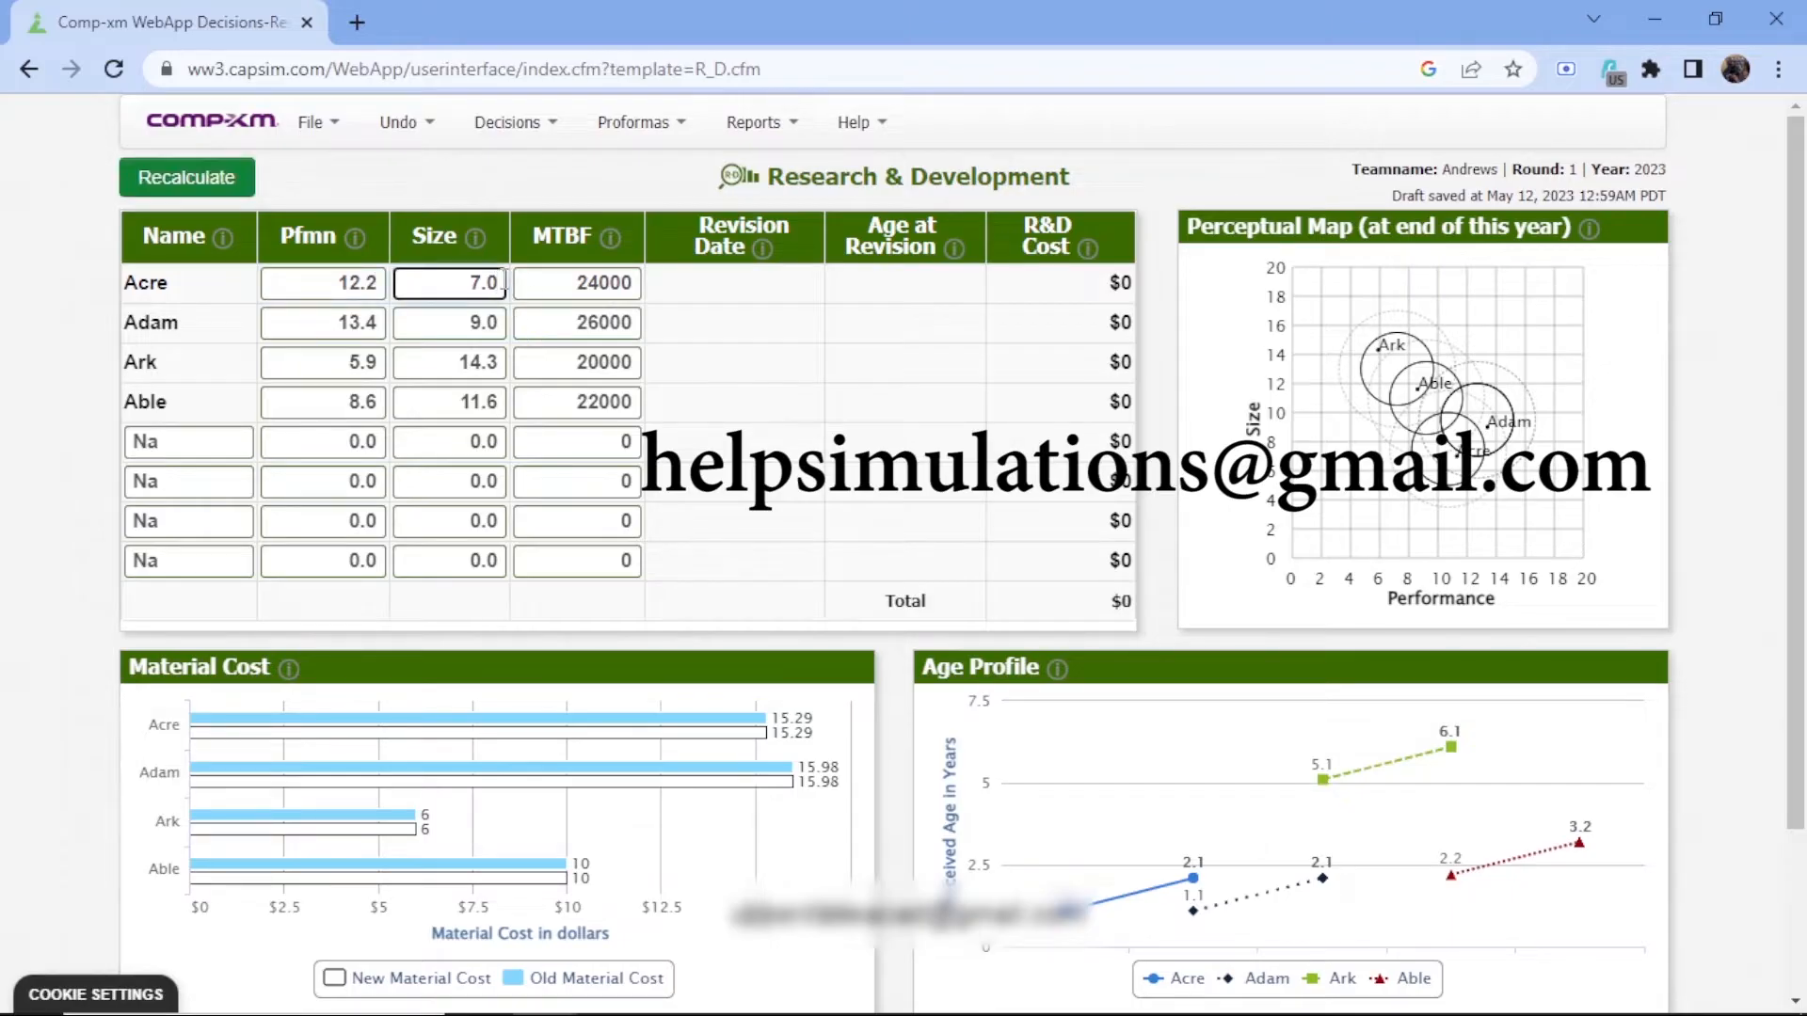
pyautogui.press('BackSpace')
pyautogui.press('BackSpace')
pyautogui.press('BackSpace')
pyautogui.write('6.')
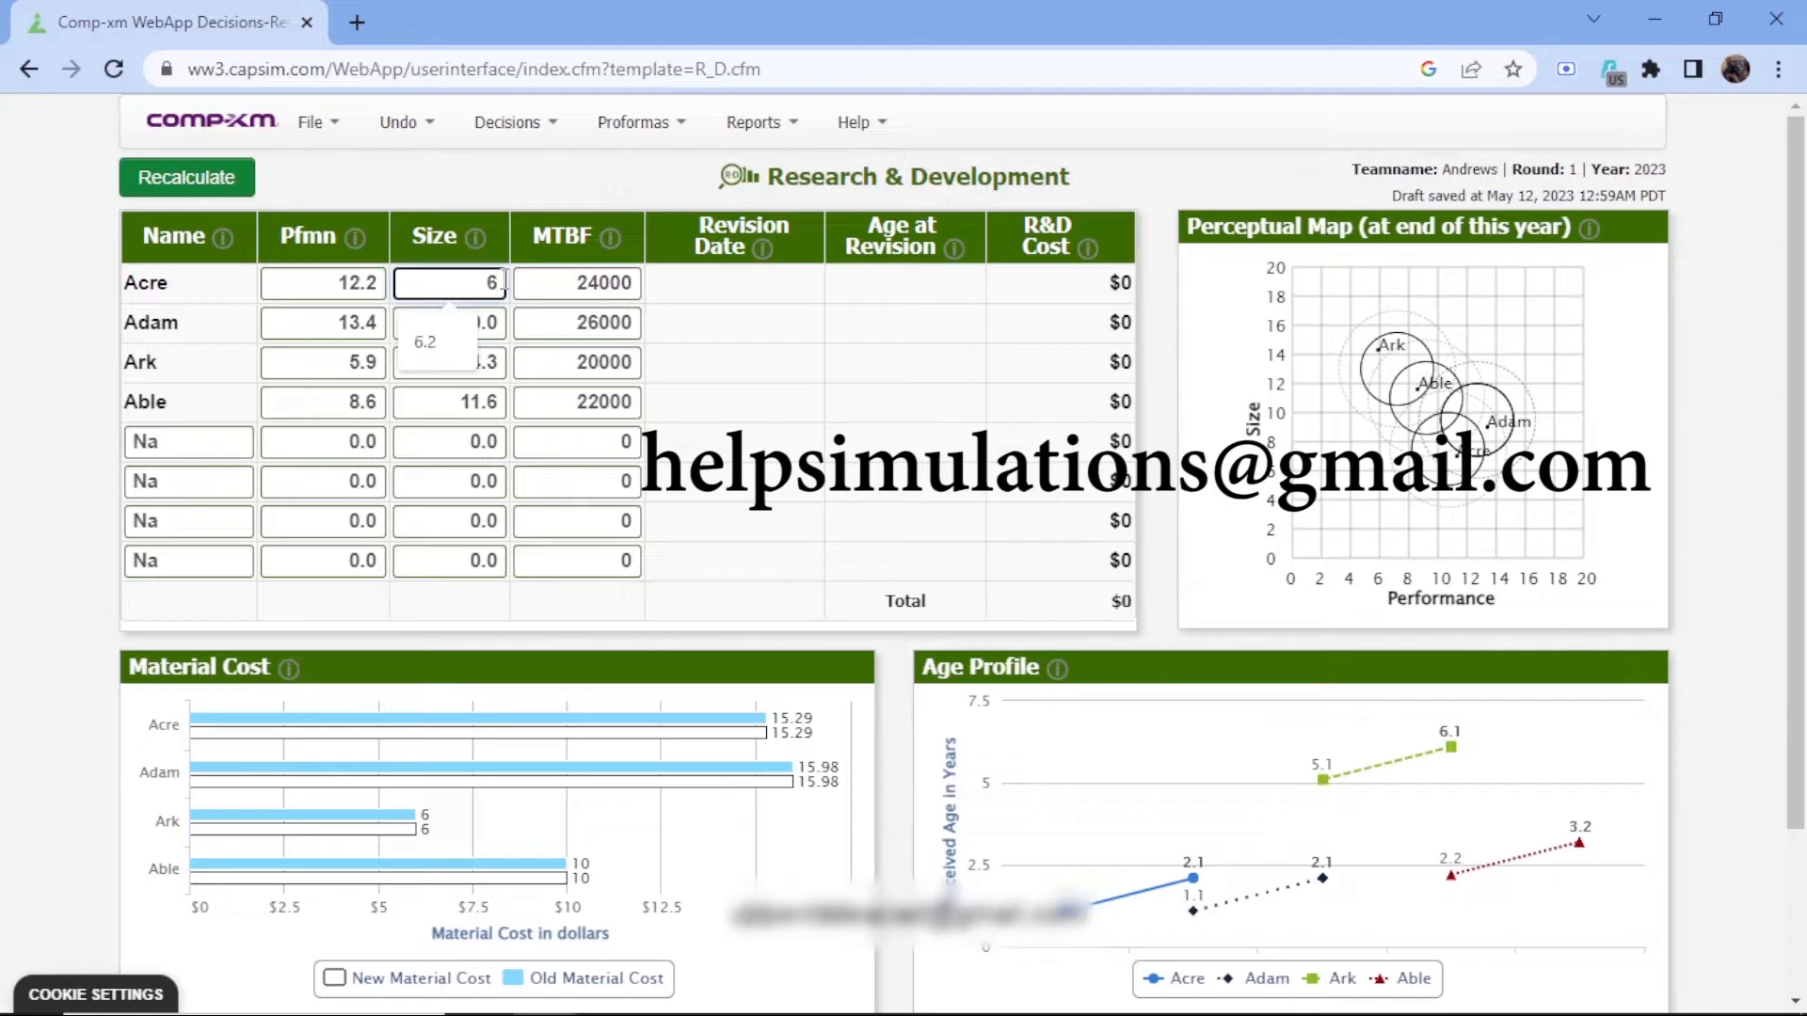
pyautogui.write('2')
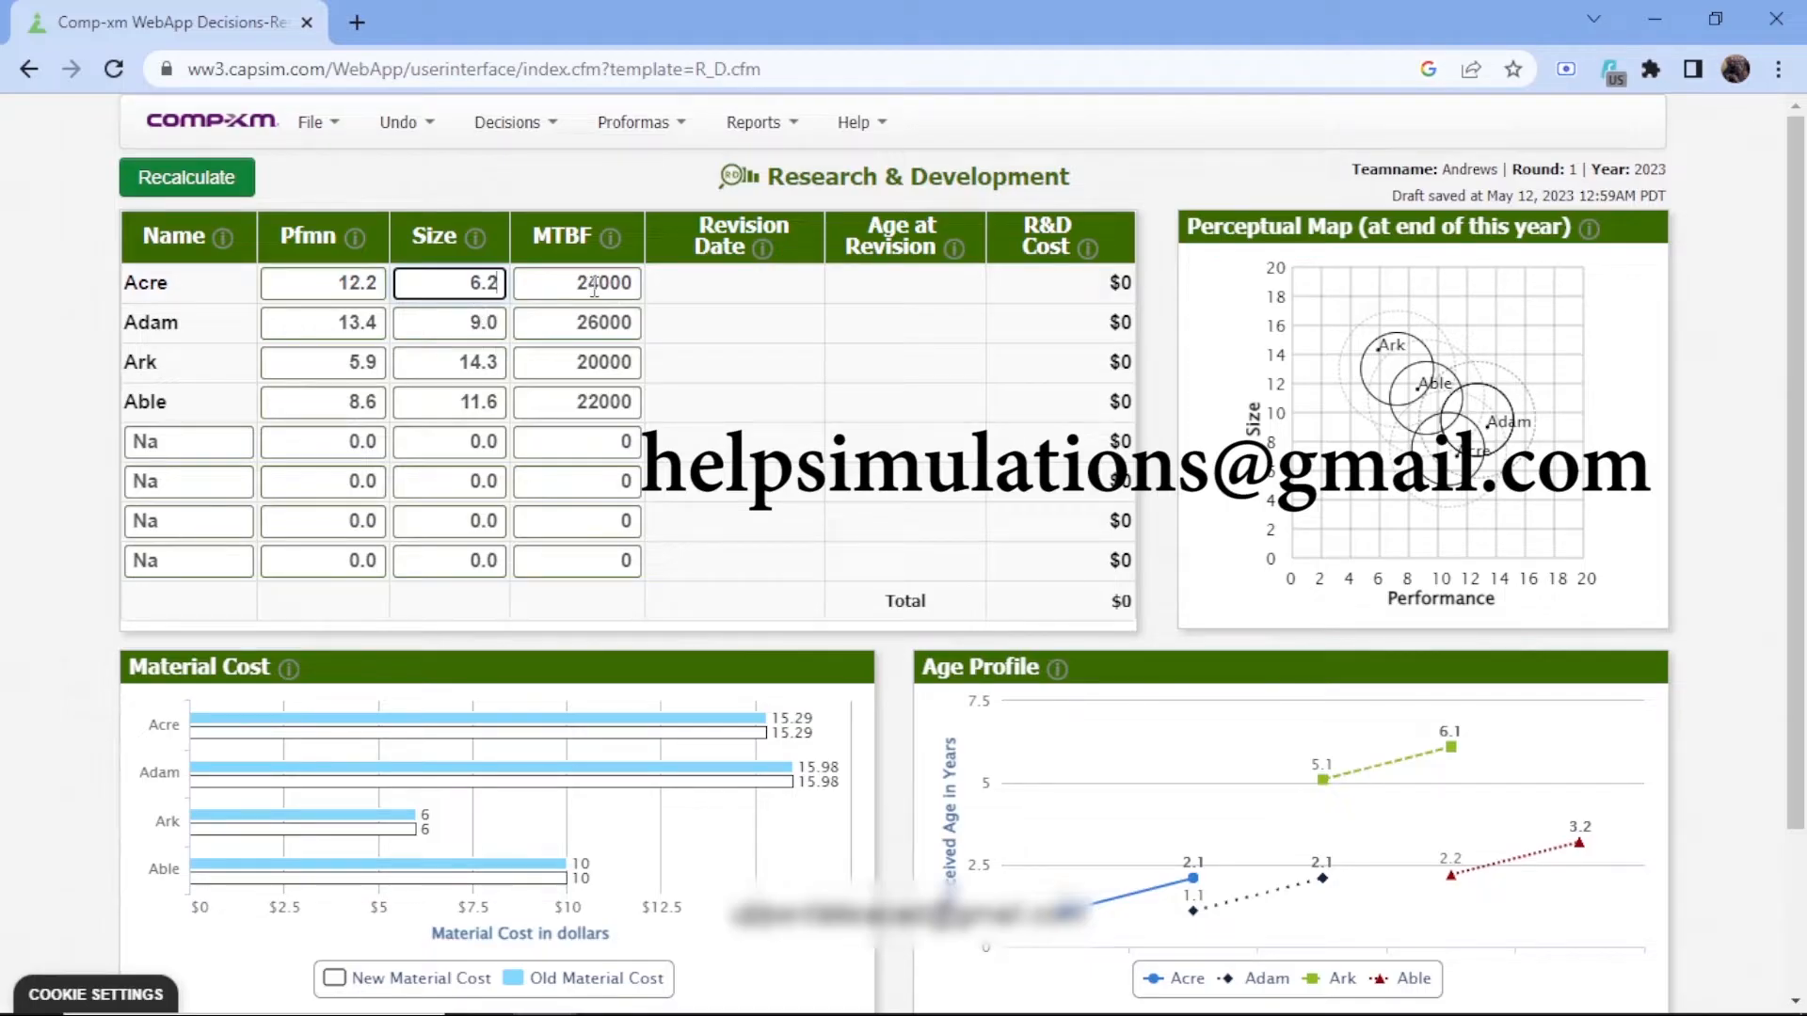
# Set the performance of Adam to 14.2
pyautogui.click(375, 321)
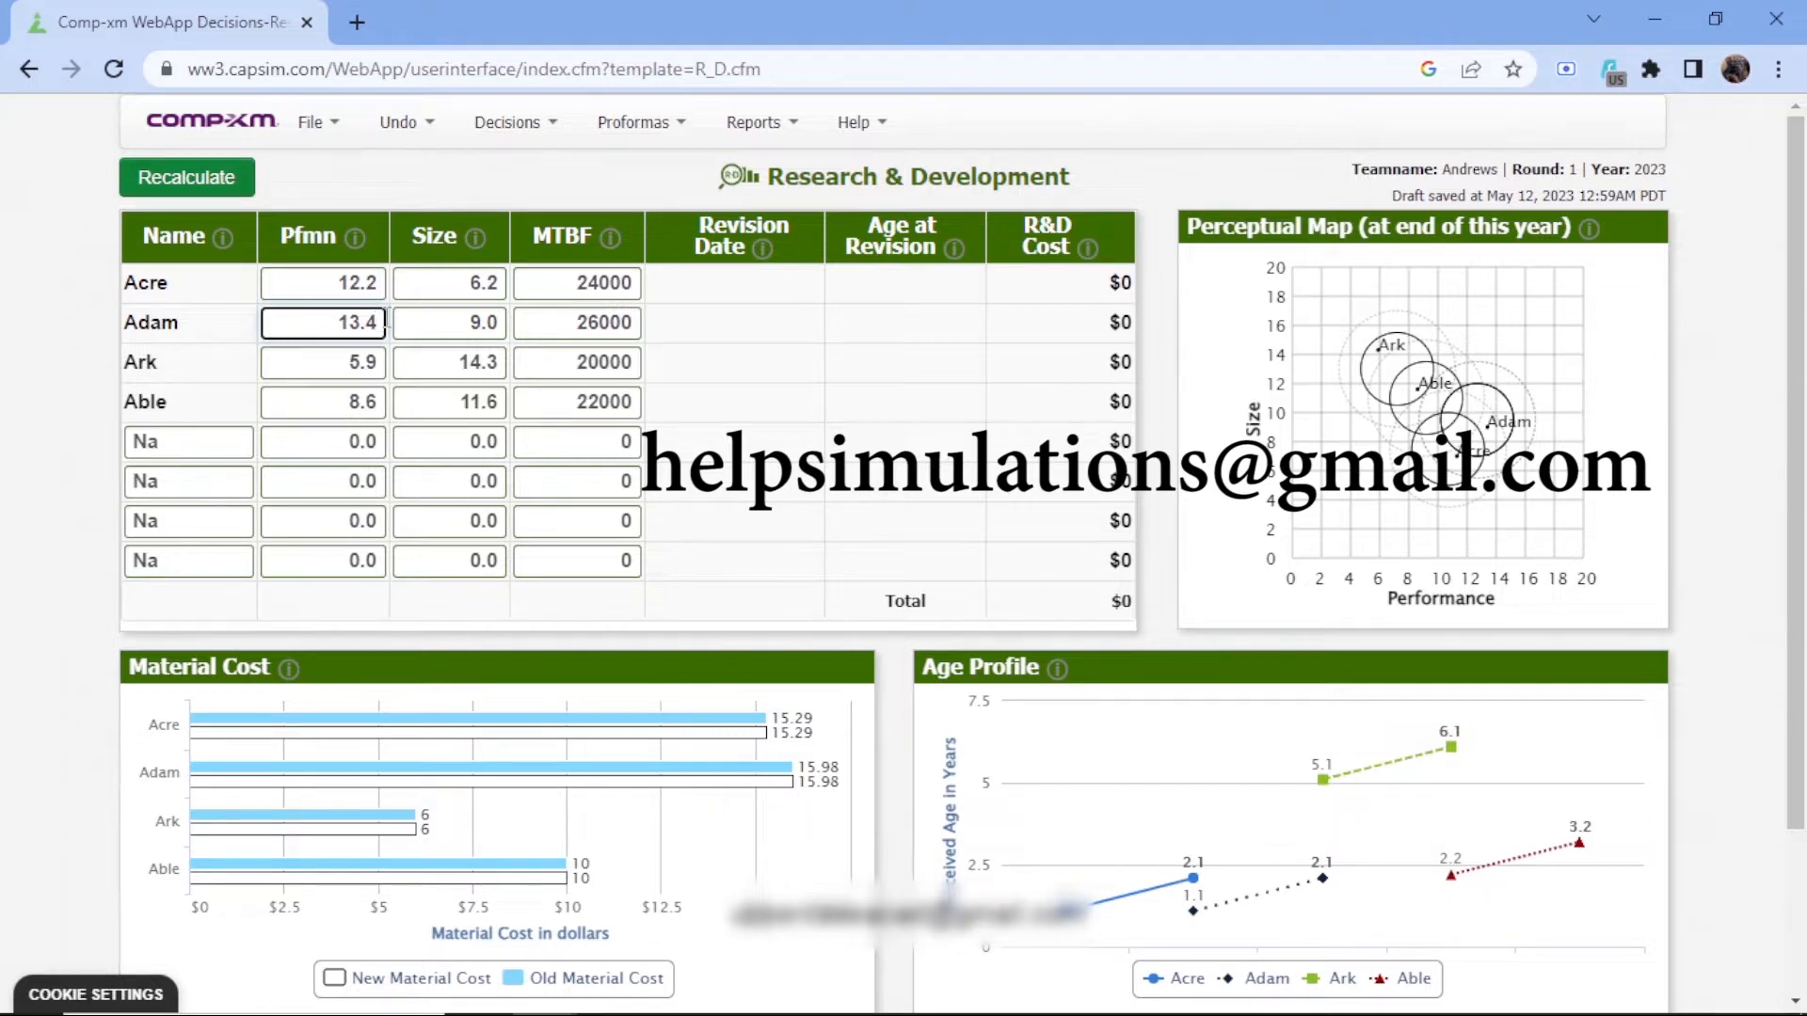
pyautogui.hotkey('ctrl', 'a')
pyautogui.write('14')
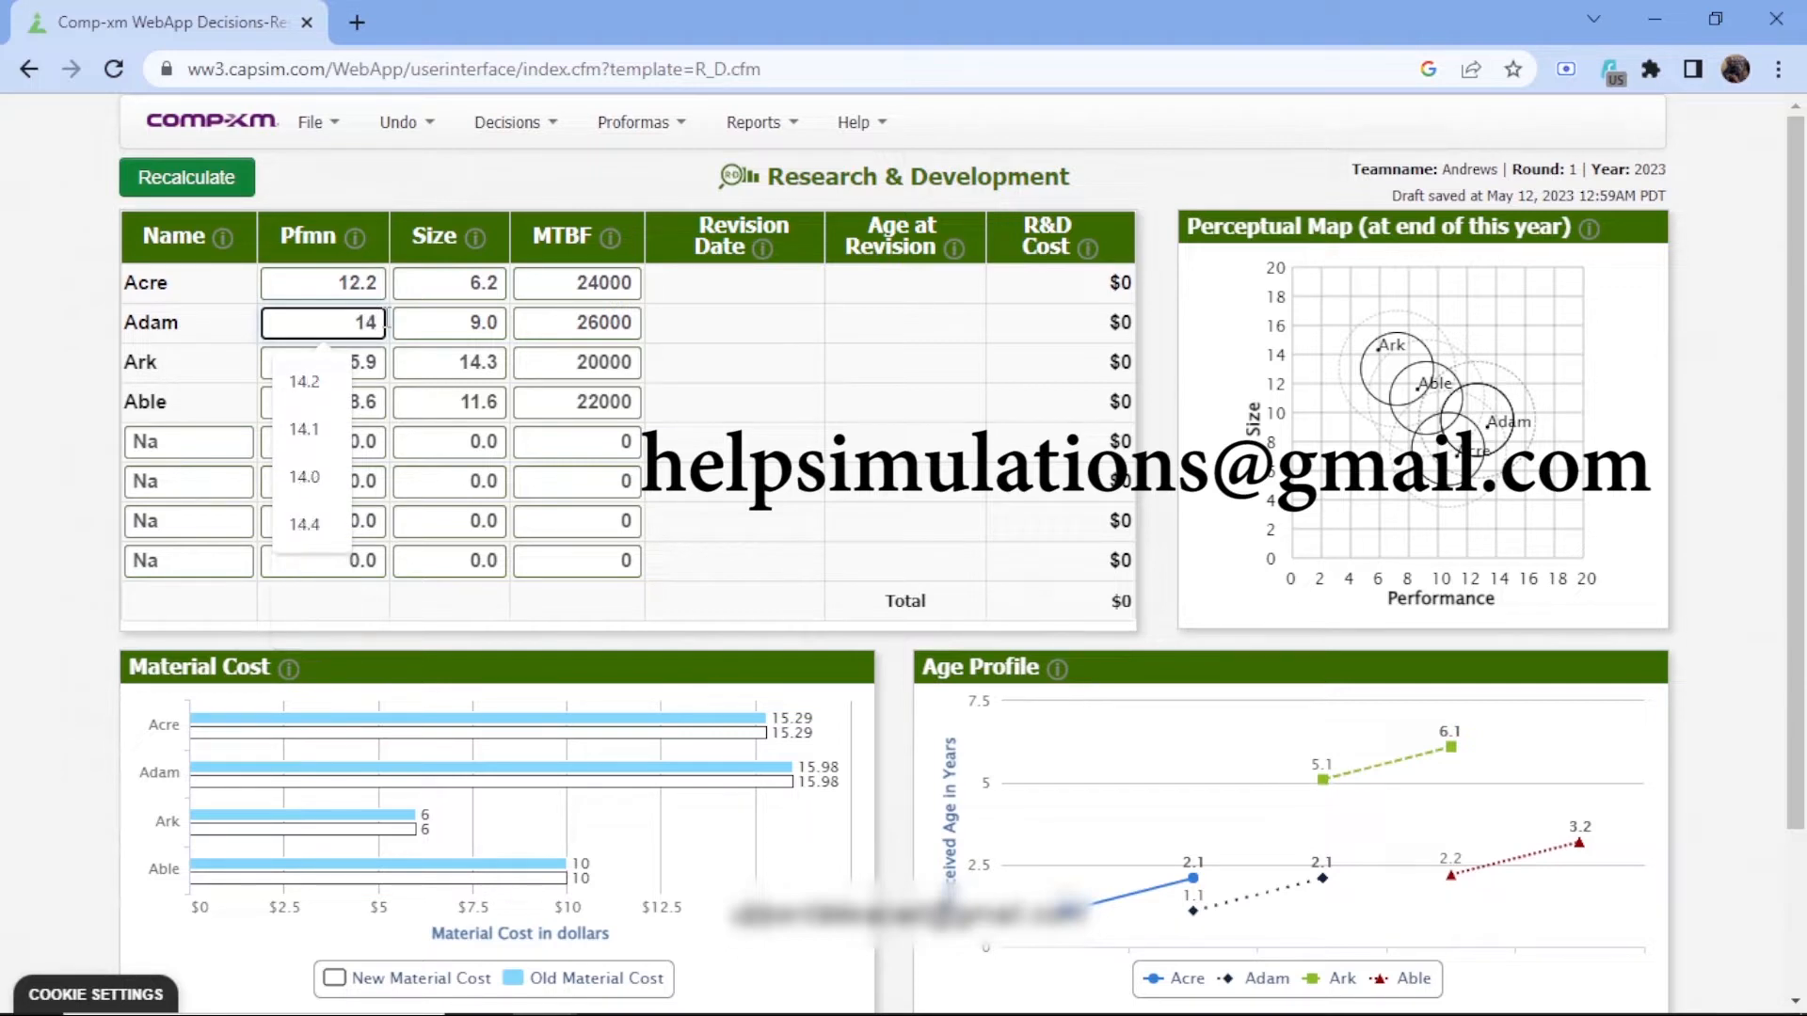
pyautogui.write('.2')
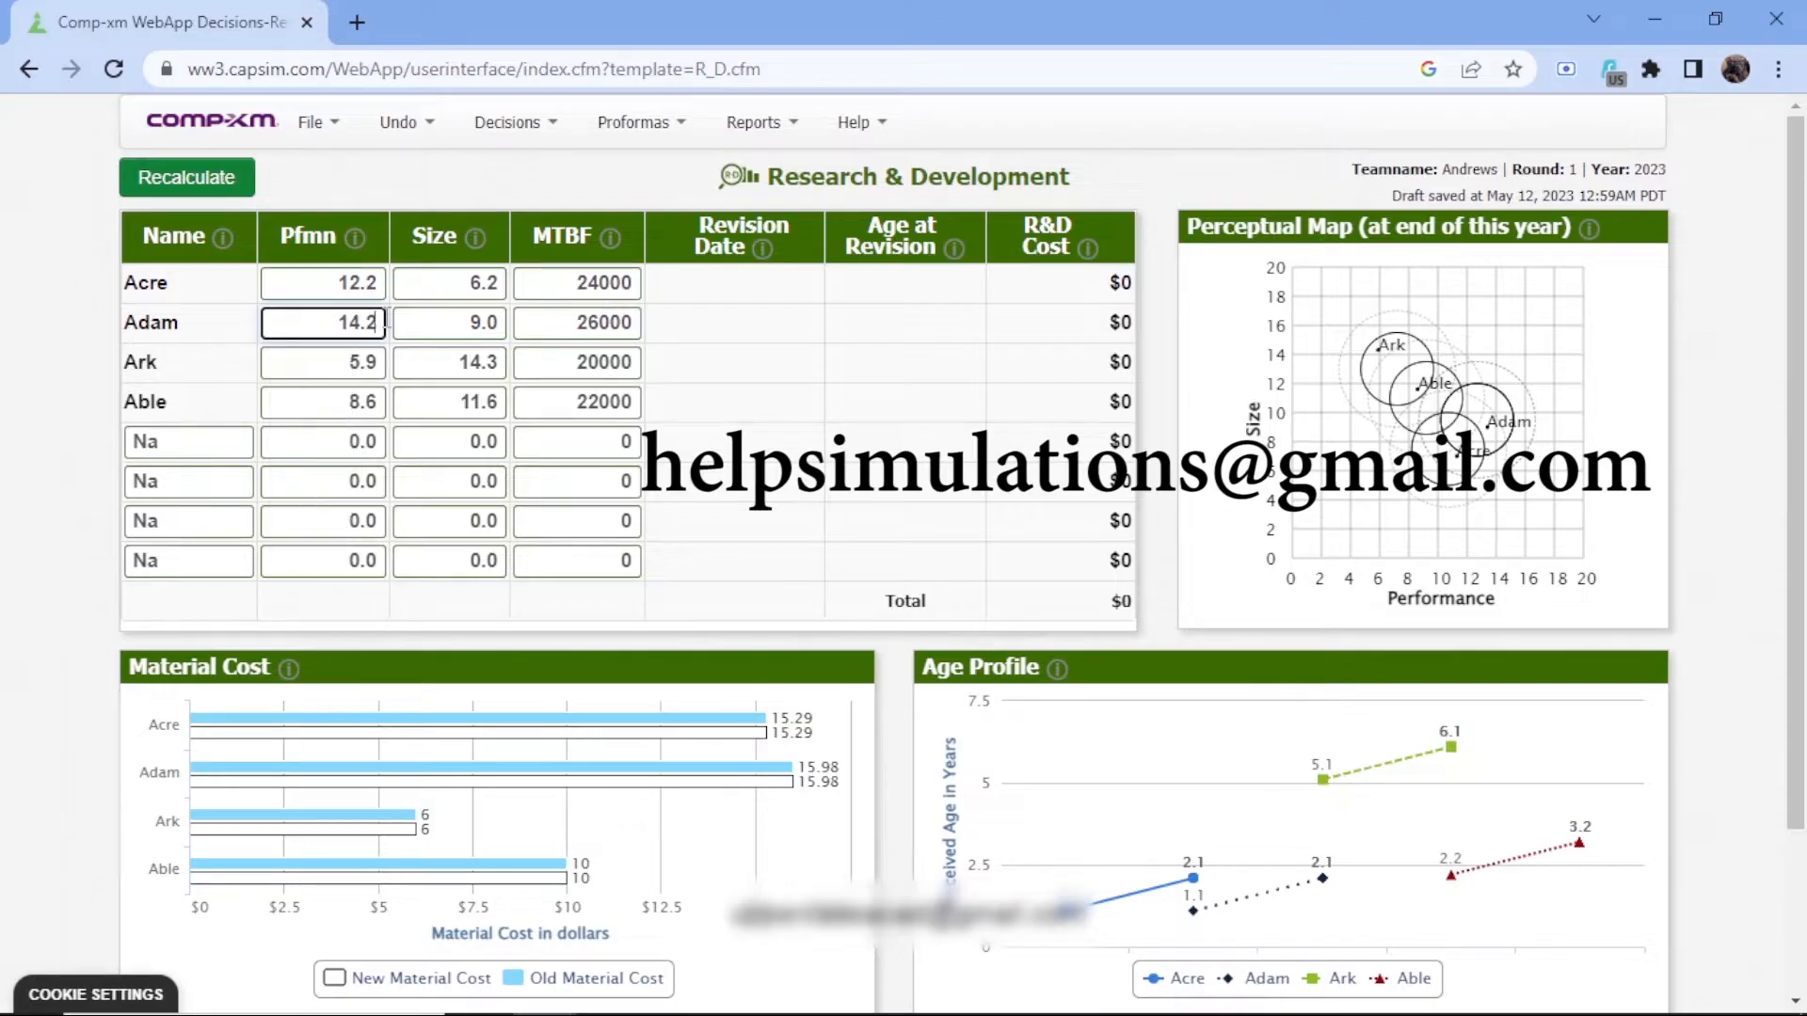
# Set the size of Adam to 8.1
pyautogui.click(489, 323)
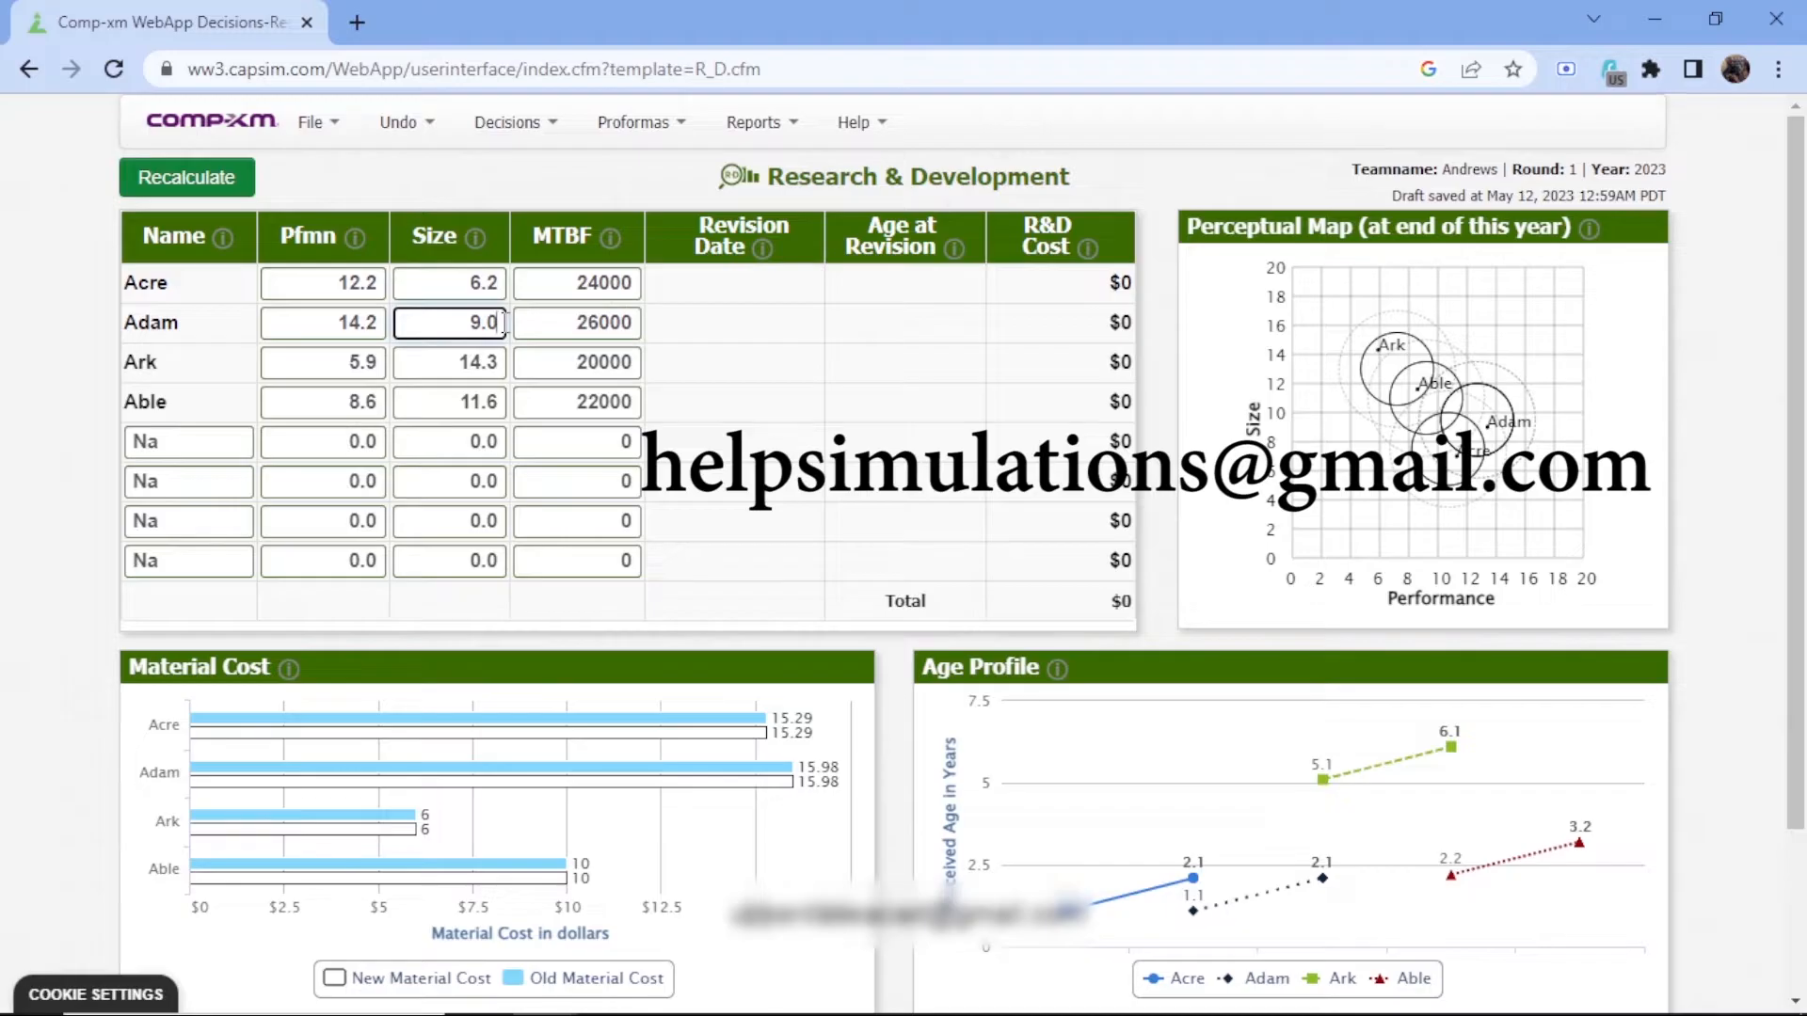
pyautogui.press('BackSpace')
pyautogui.press('BackSpace')
pyautogui.press('BackSpace')
pyautogui.write('8.2')
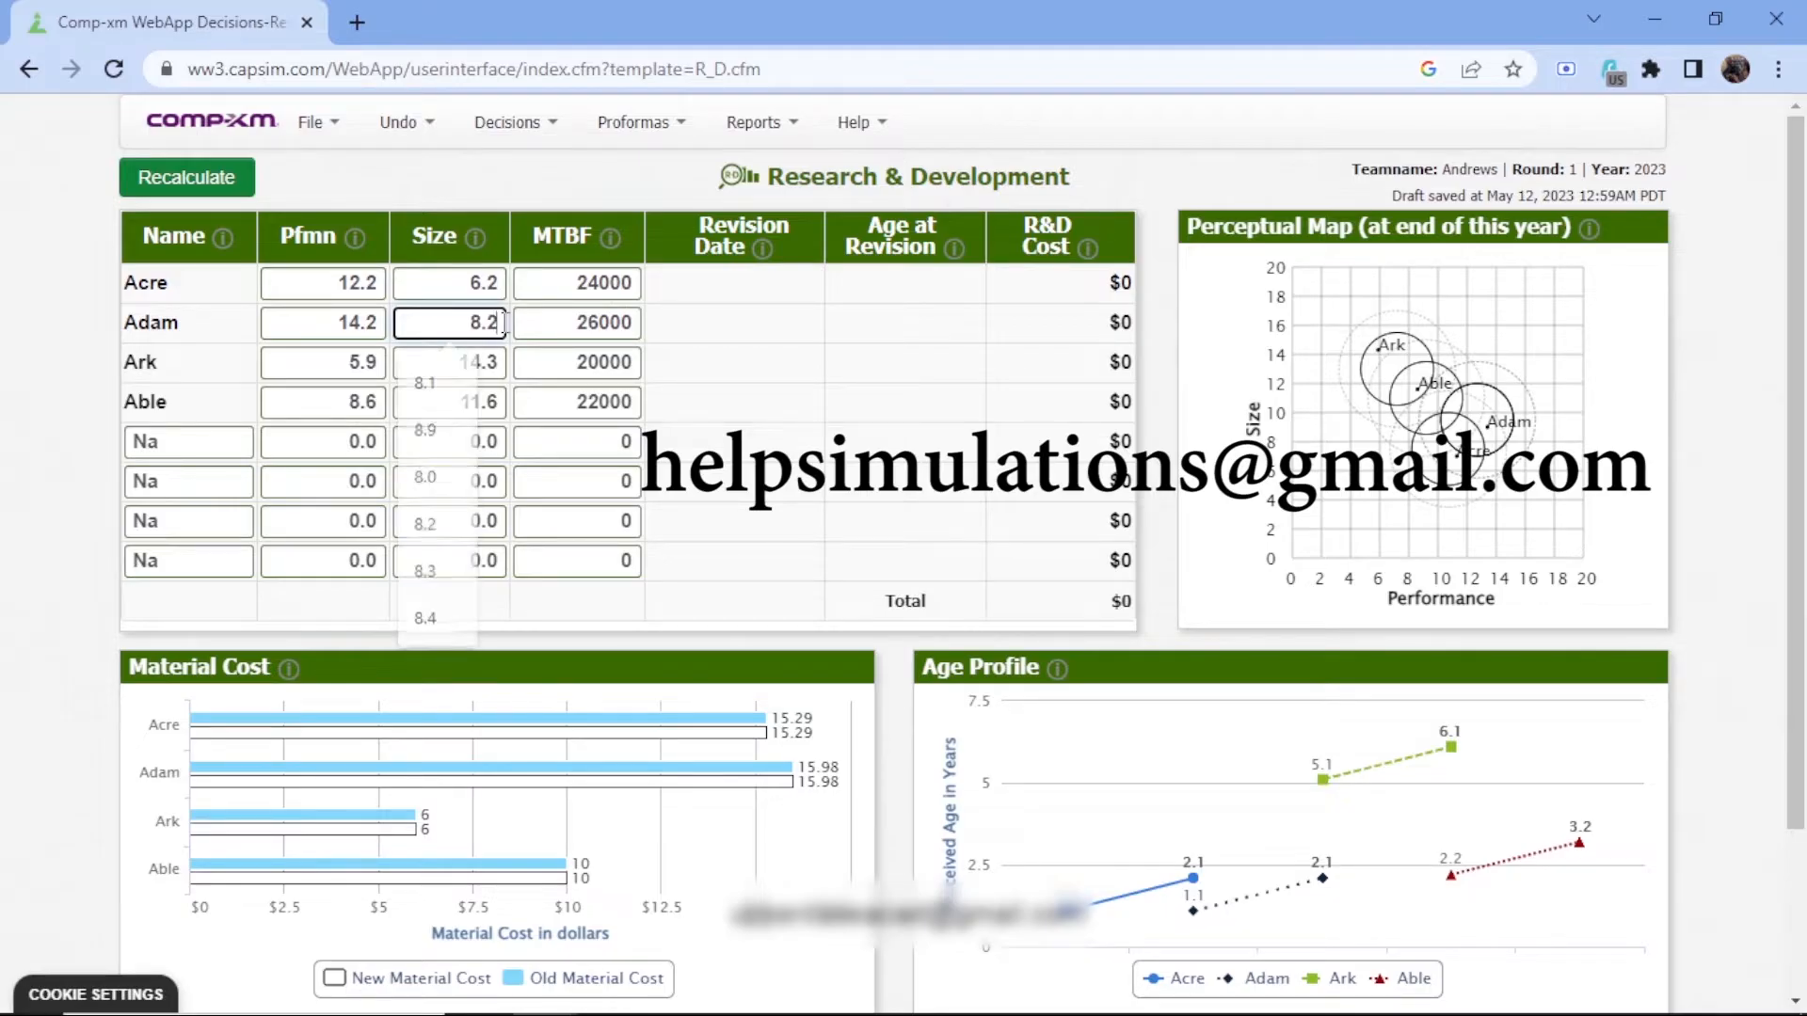
pyautogui.press('BackSpace')
pyautogui.write('1')
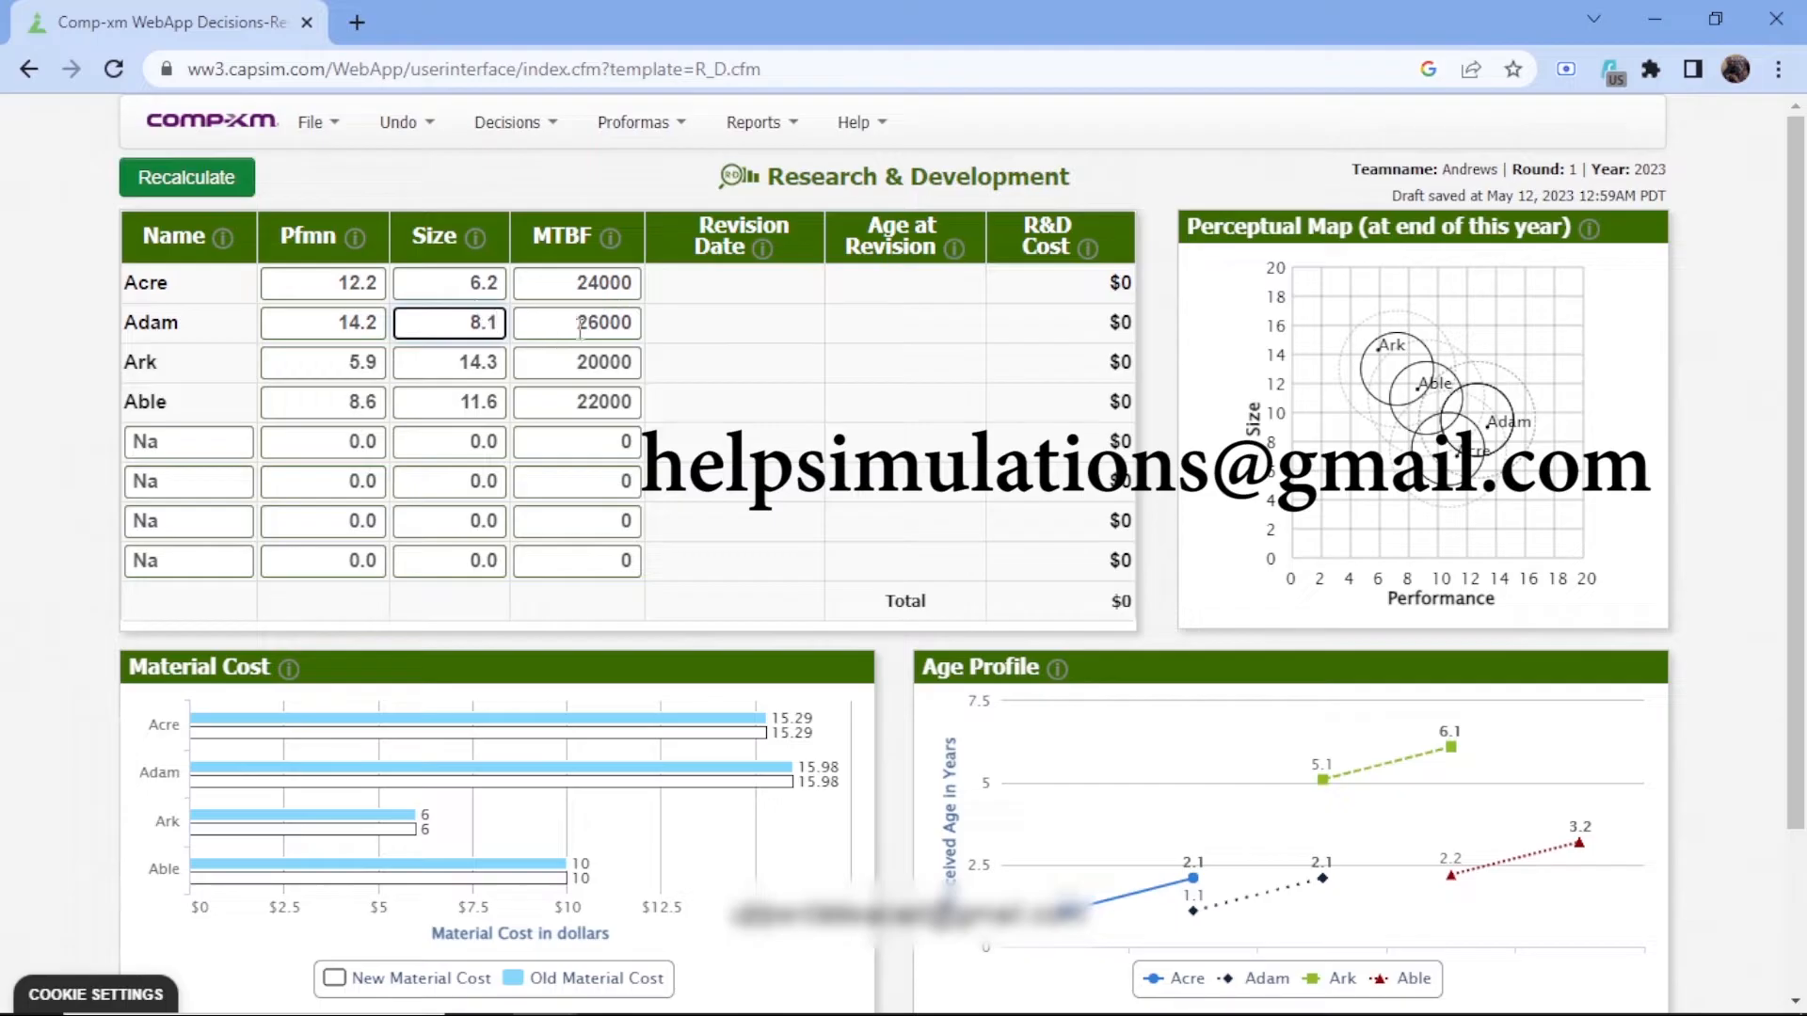
# Set the performance of Ark to 6.7
pyautogui.click(379, 363)
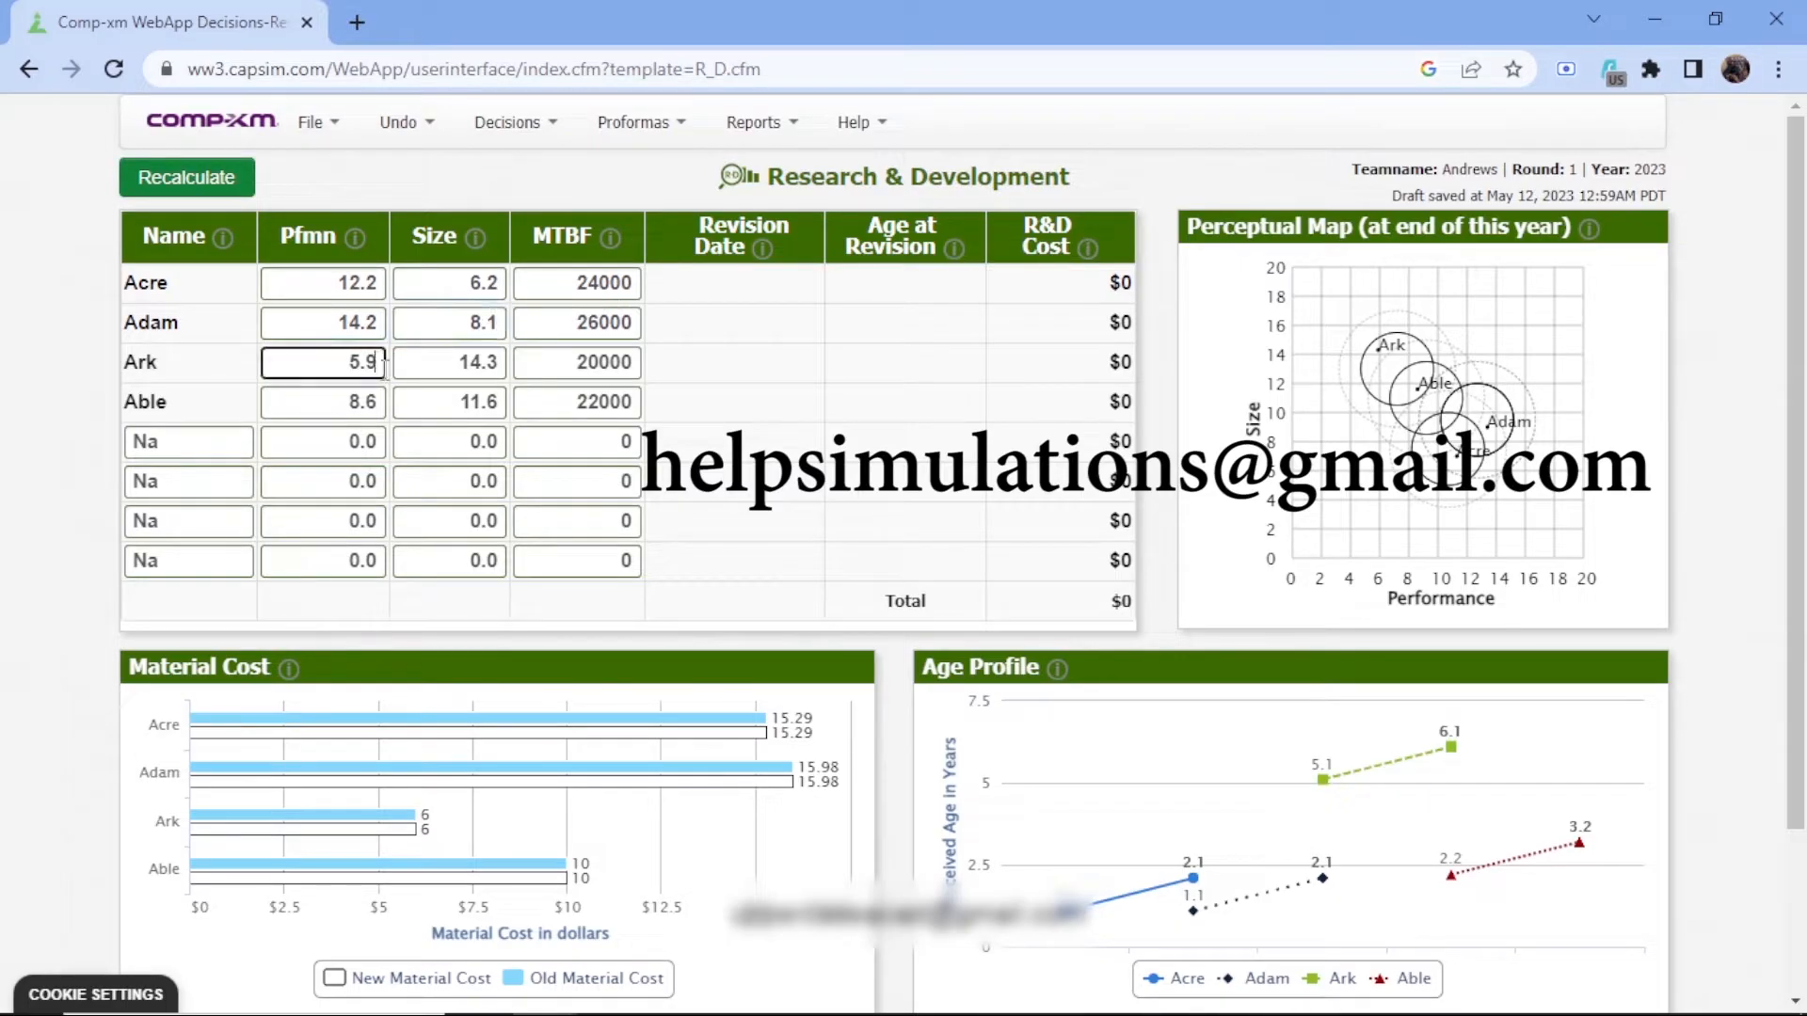
pyautogui.press('BackSpace')
pyautogui.press('BackSpace')
pyautogui.press('BackSpace')
pyautogui.write('6.7')
# Set the size of Ark to 13.6
pyautogui.click(501, 362)
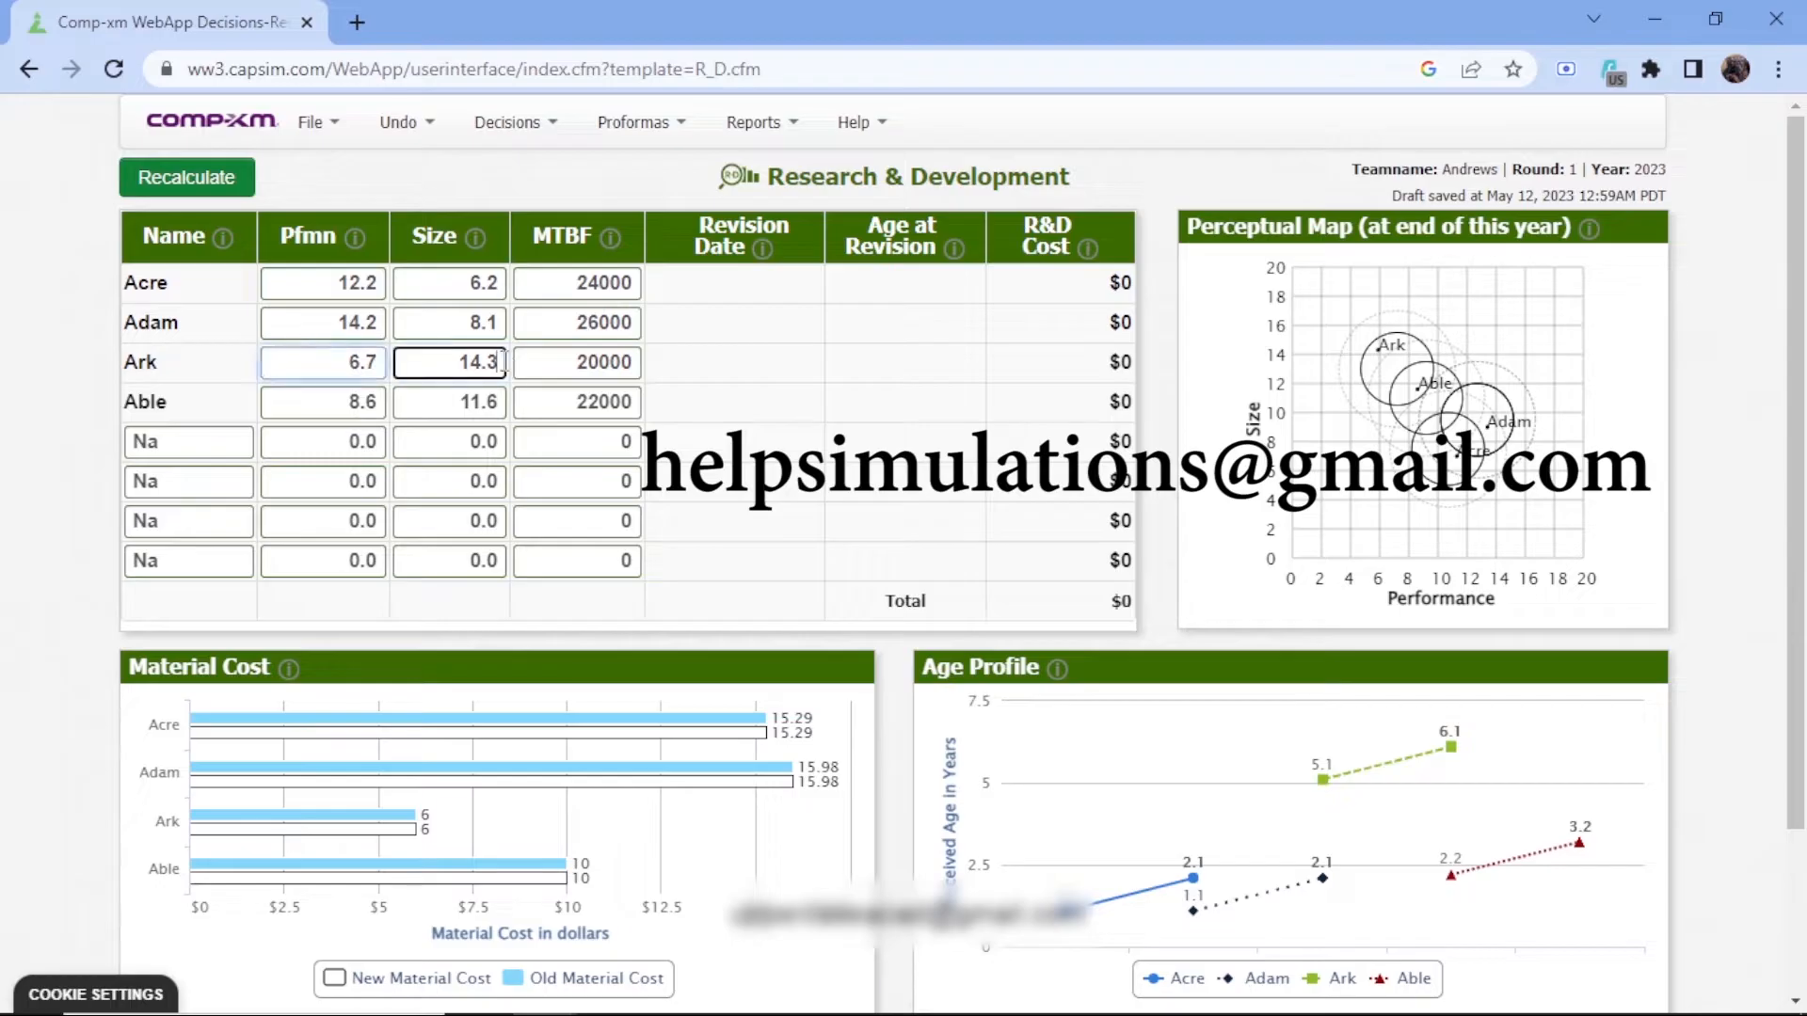
pyautogui.press('BackSpace')
pyautogui.press('BackSpace')
pyautogui.press('BackSpace')
pyautogui.press('BackSpace')
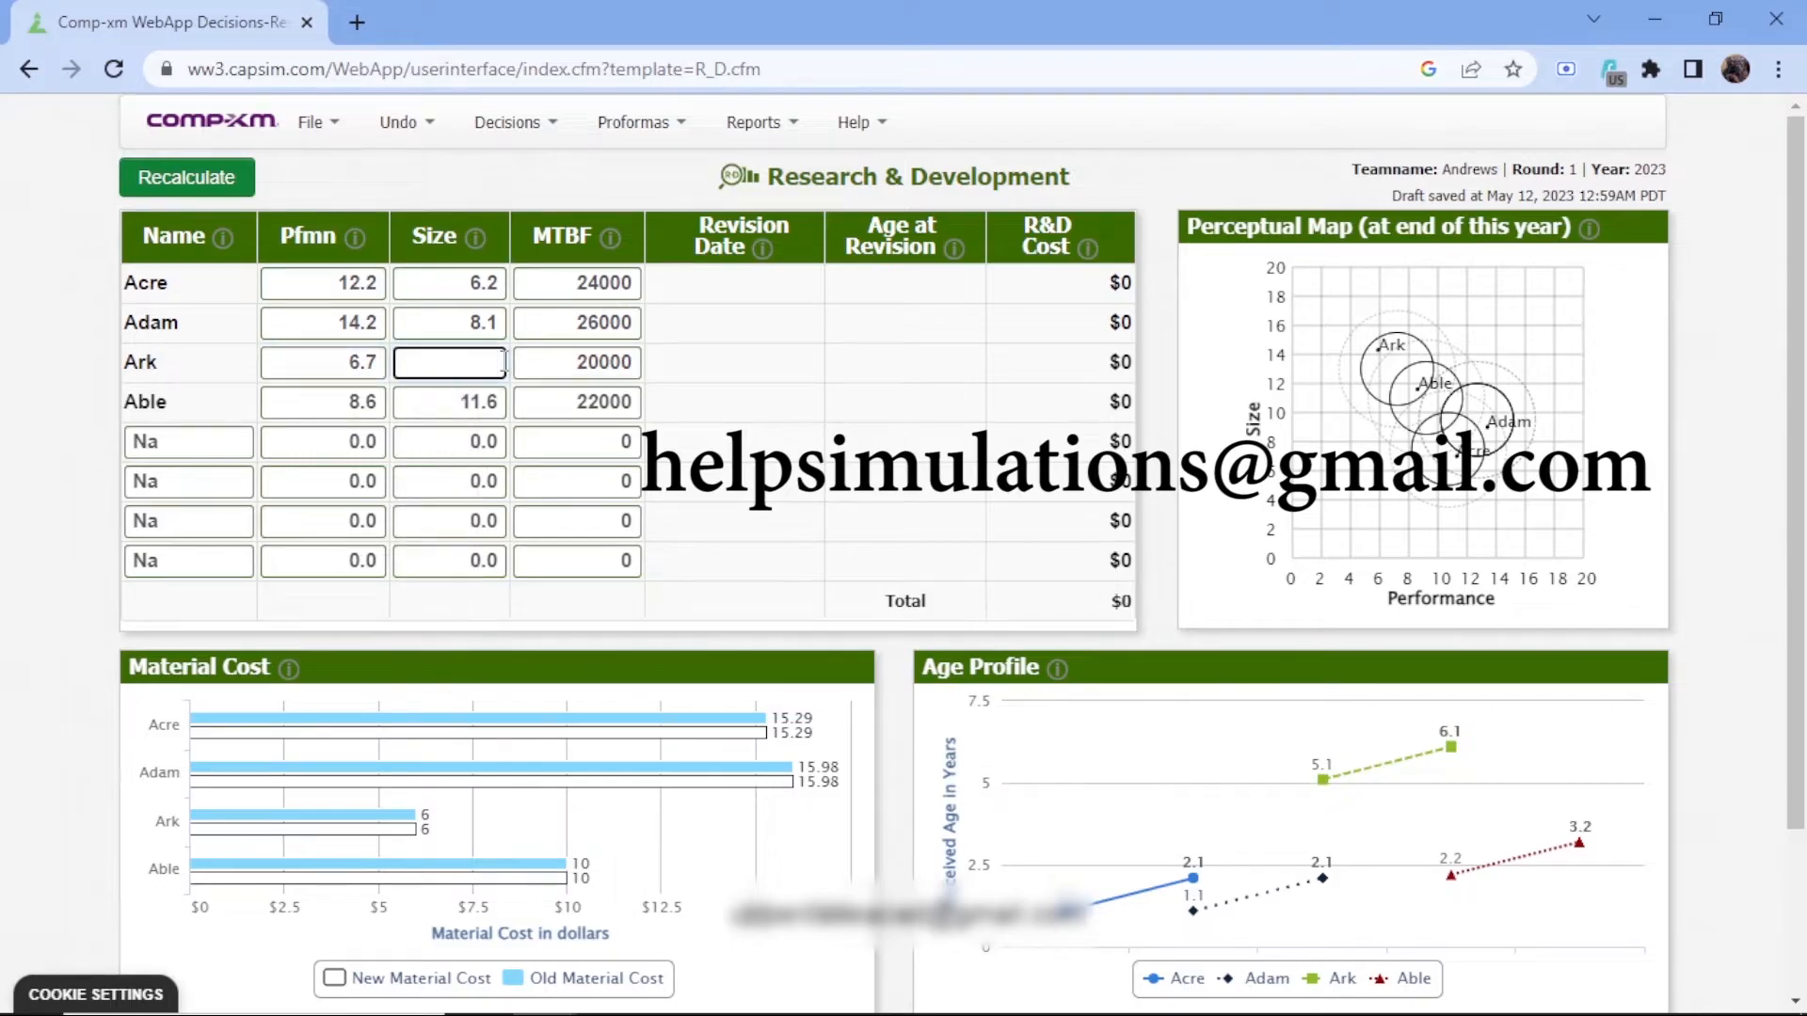
pyautogui.write('13.')
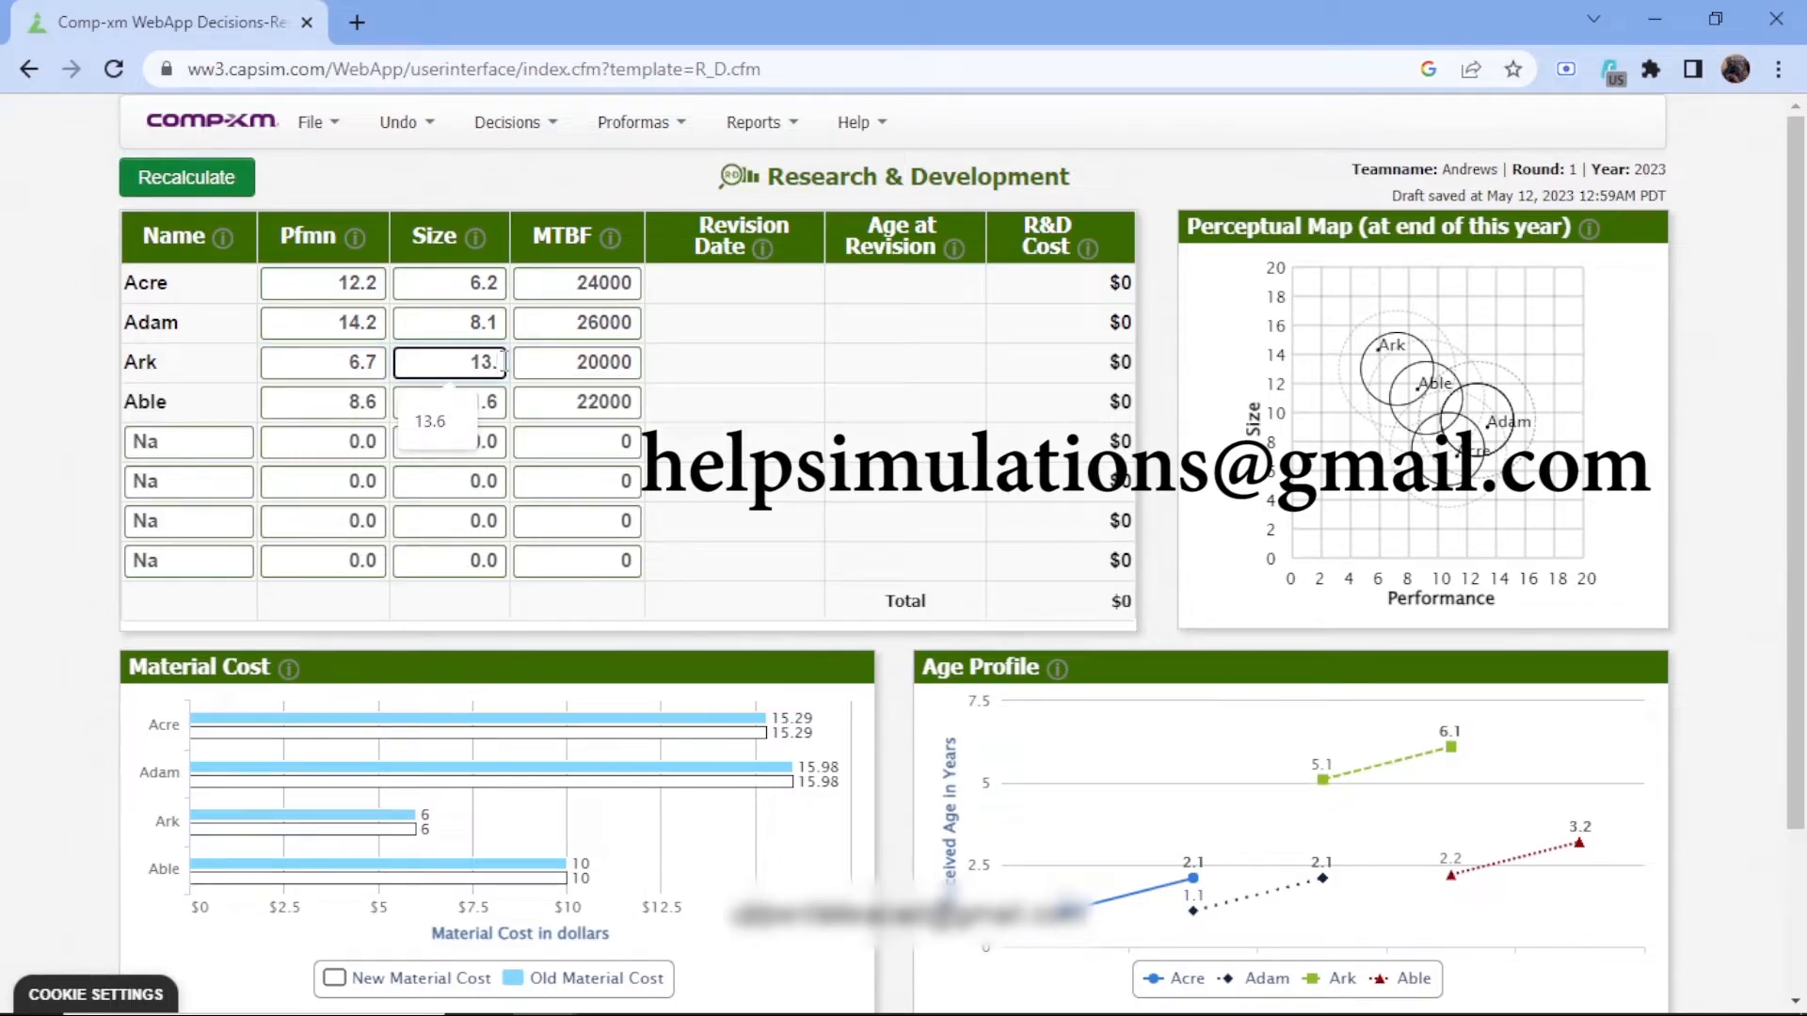
pyautogui.write('6')
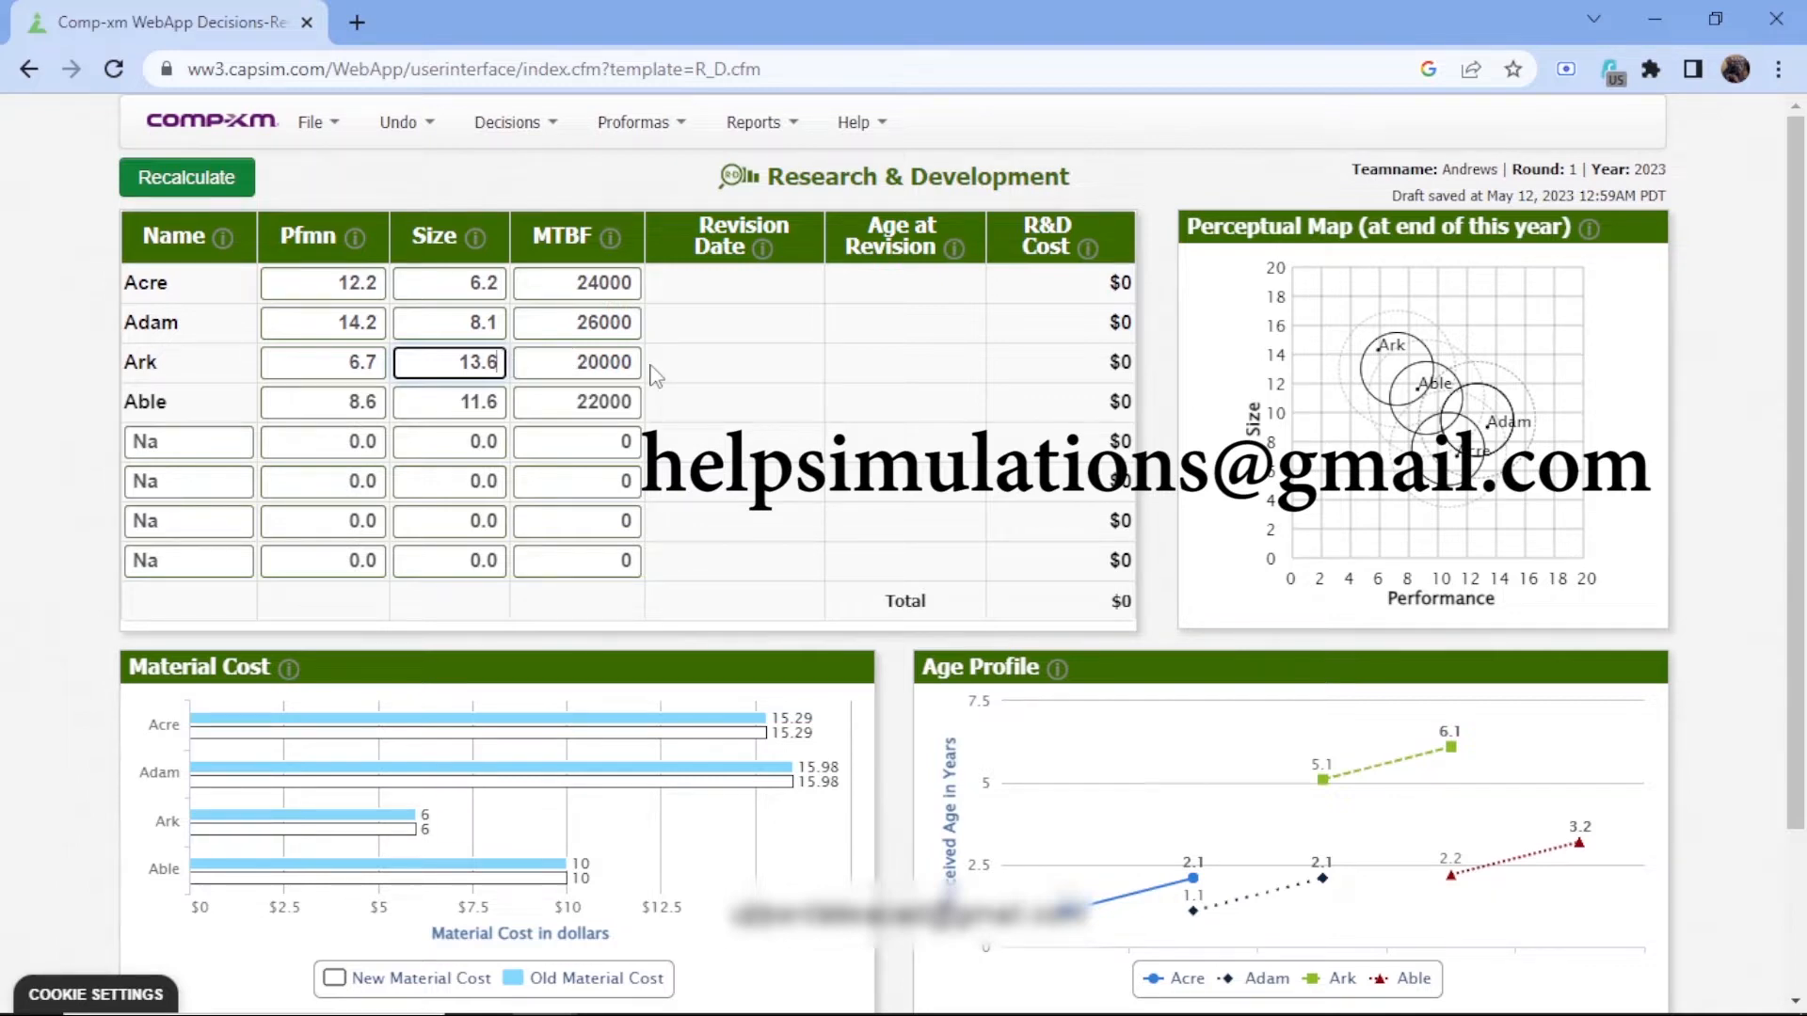
# Set the performance of Able to 9.4
pyautogui.click(379, 405)
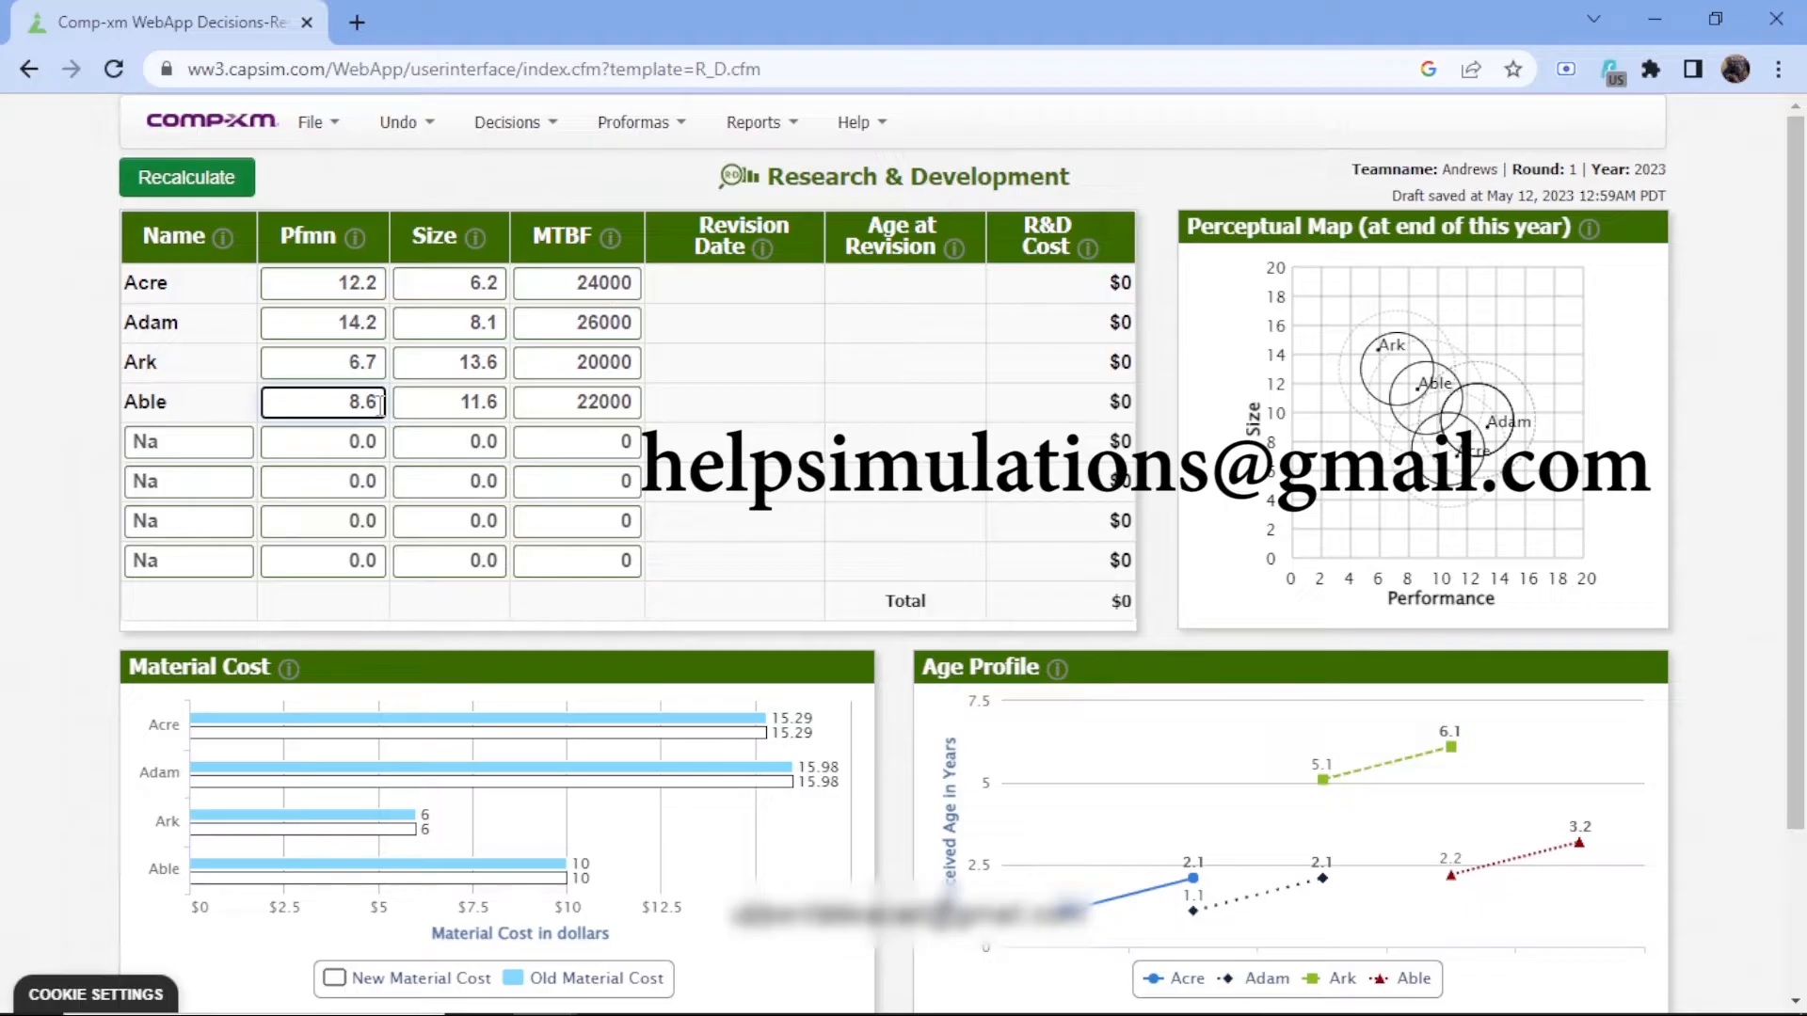
pyautogui.doubleClick(380, 402)
pyautogui.press('BackSpace')
pyautogui.write('9.')
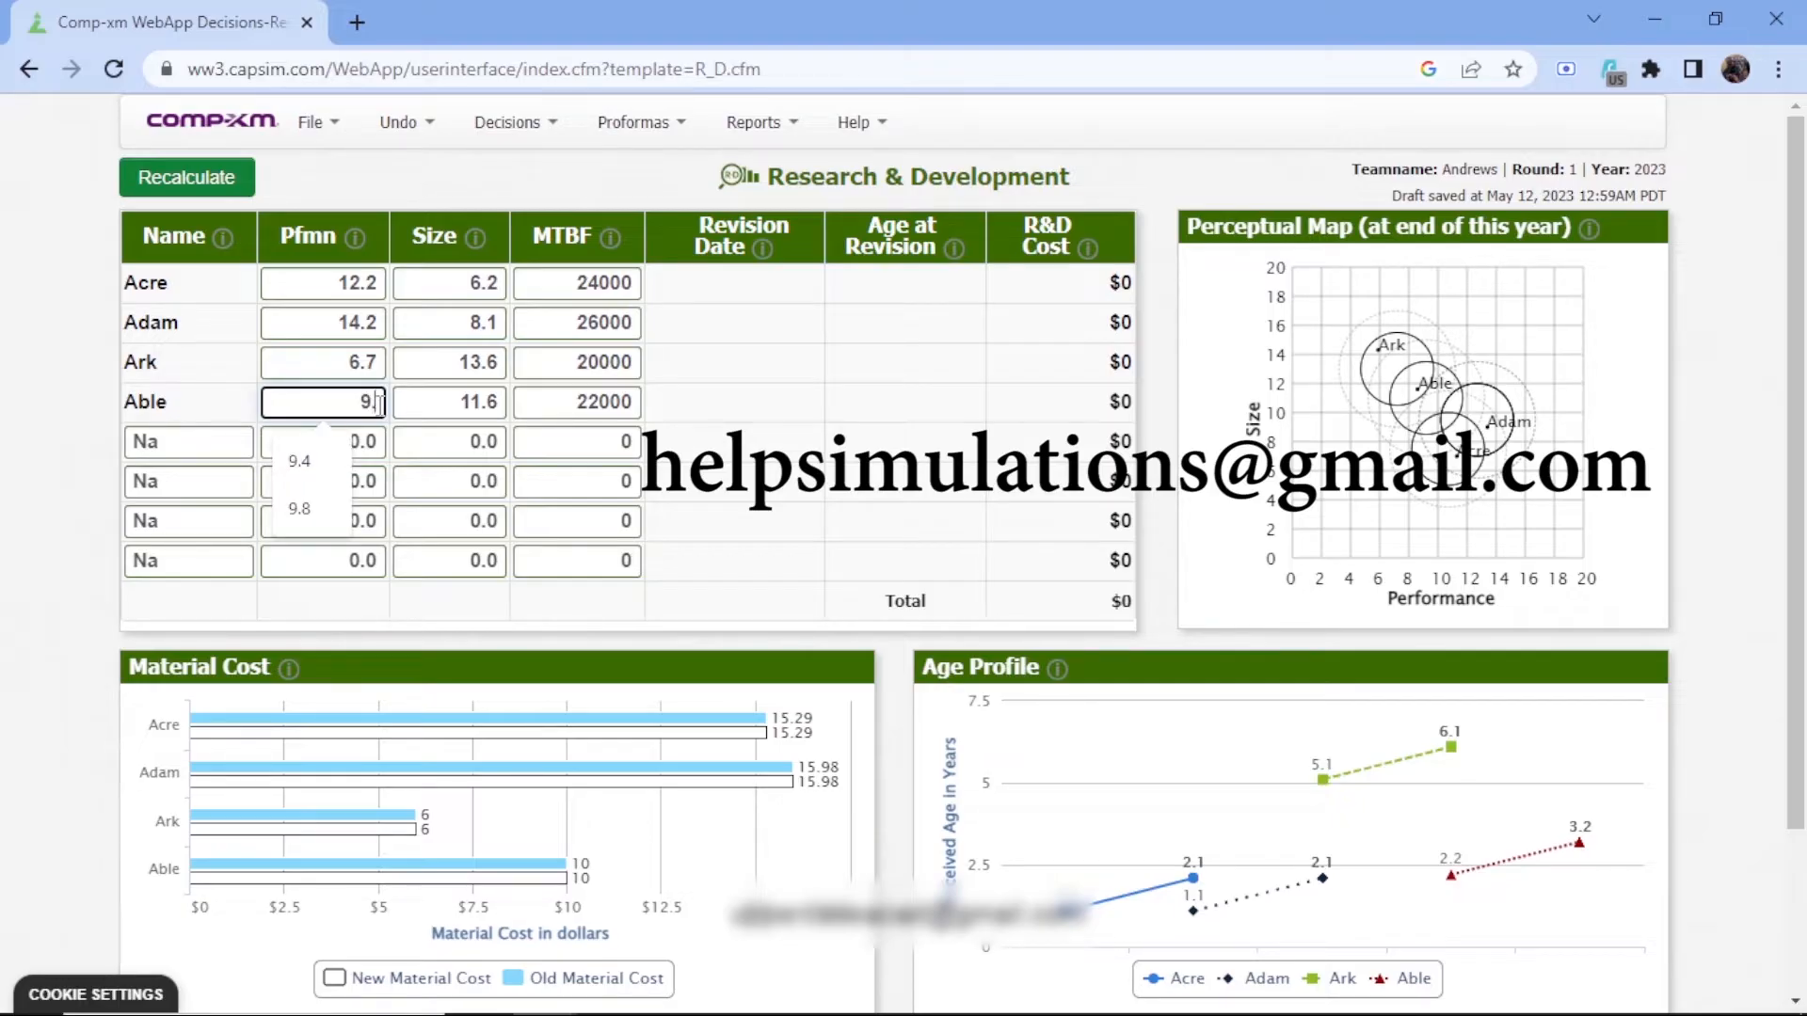
pyautogui.write('4')
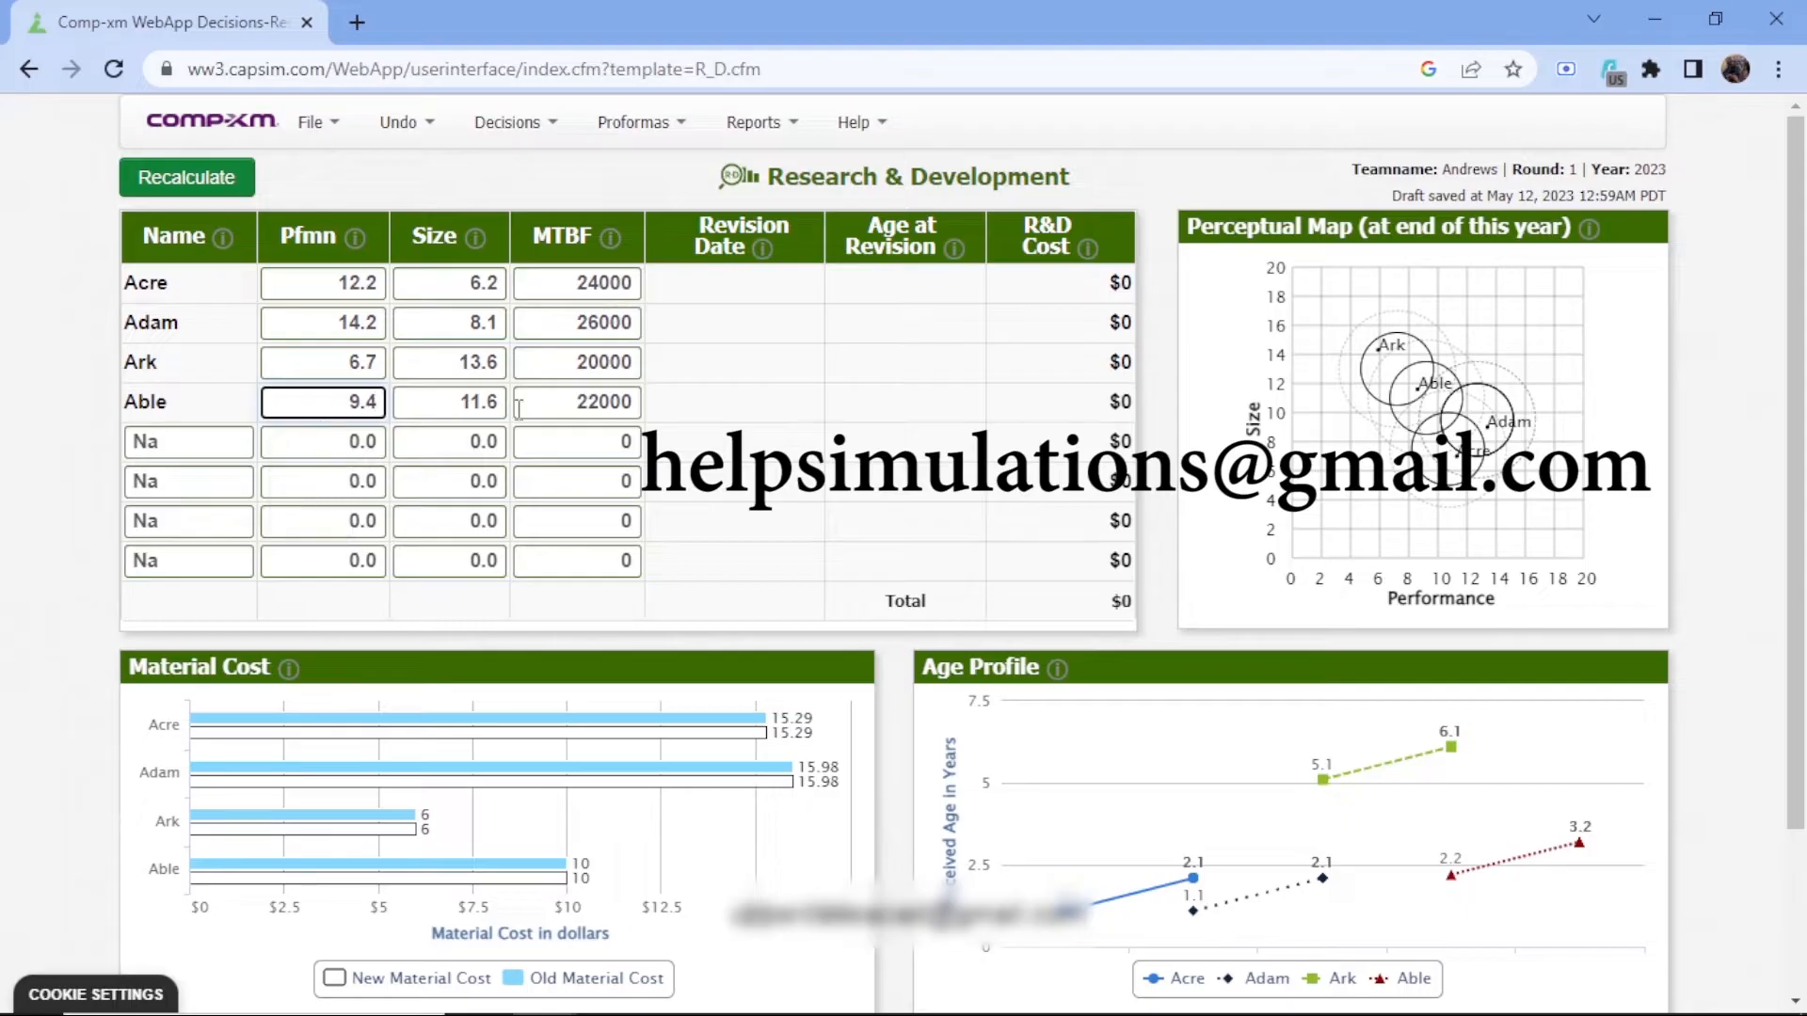
# Set the size of Able to 10.8 and recalculate the Research & Development decisions
pyautogui.click(486, 402)
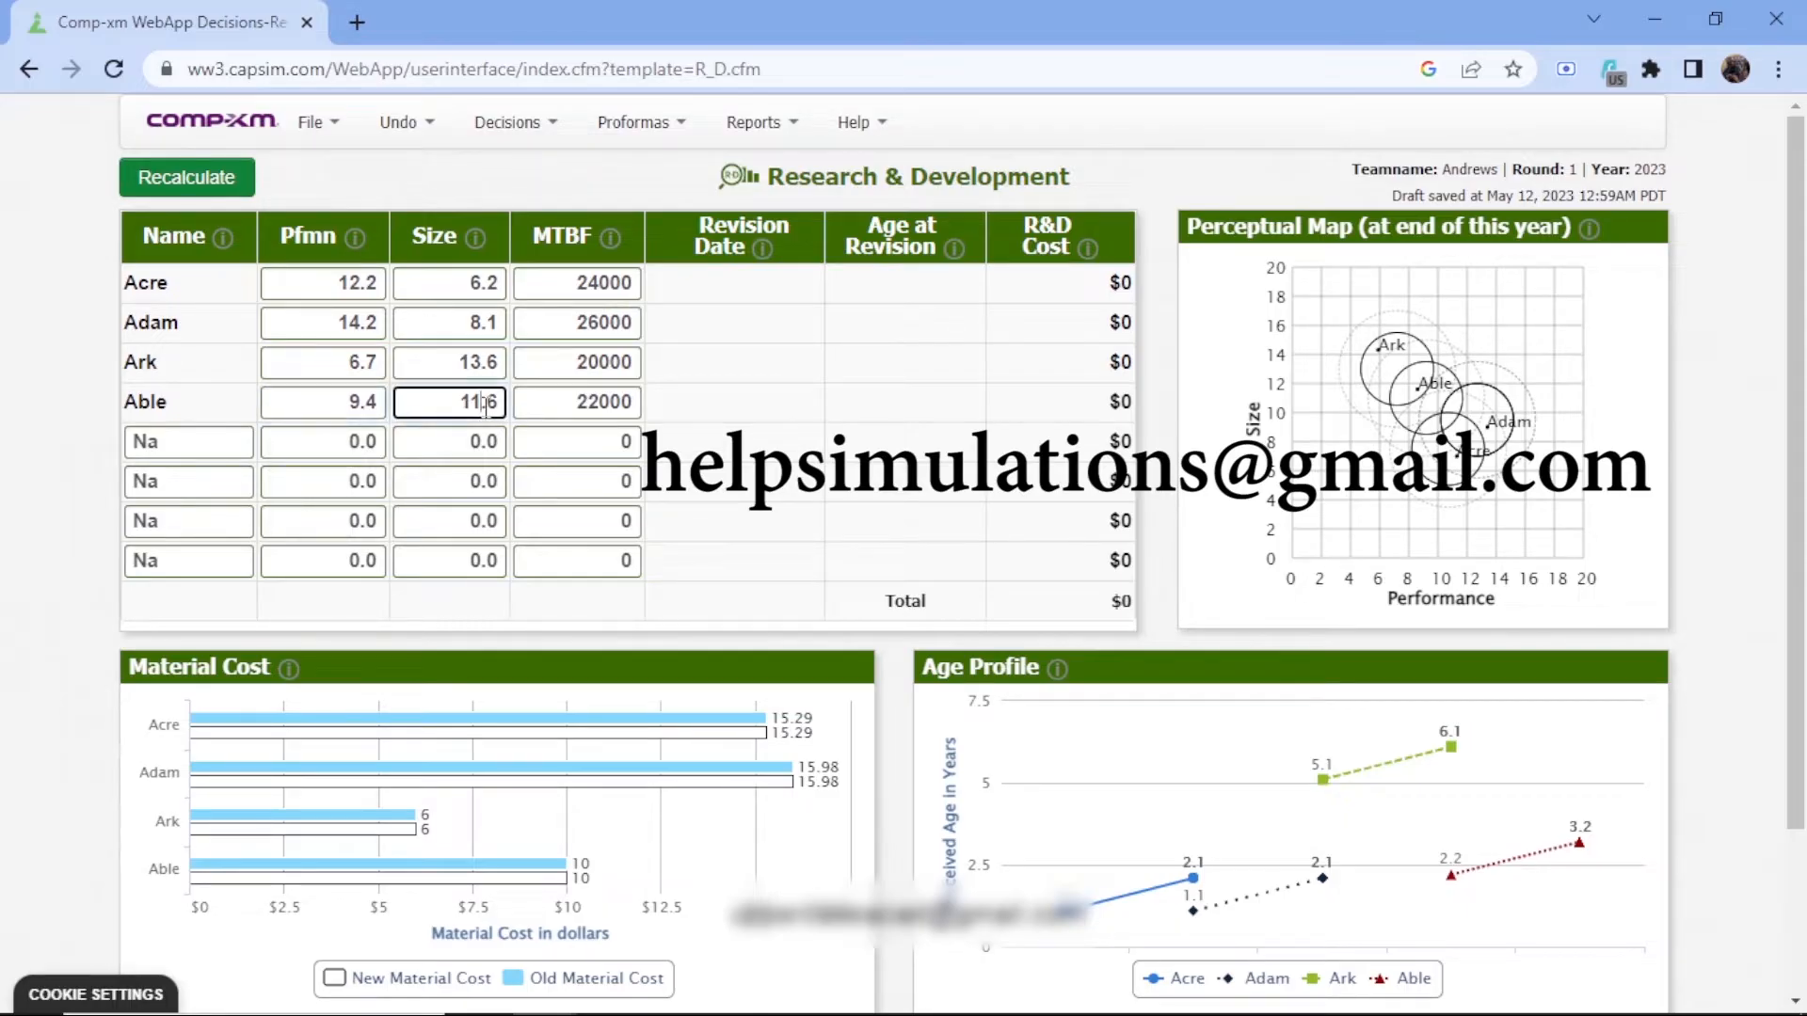
pyautogui.press('BackSpace')
pyautogui.press('BackSpace')
pyautogui.press('Delete')
pyautogui.press('Delete')
pyautogui.write('10')
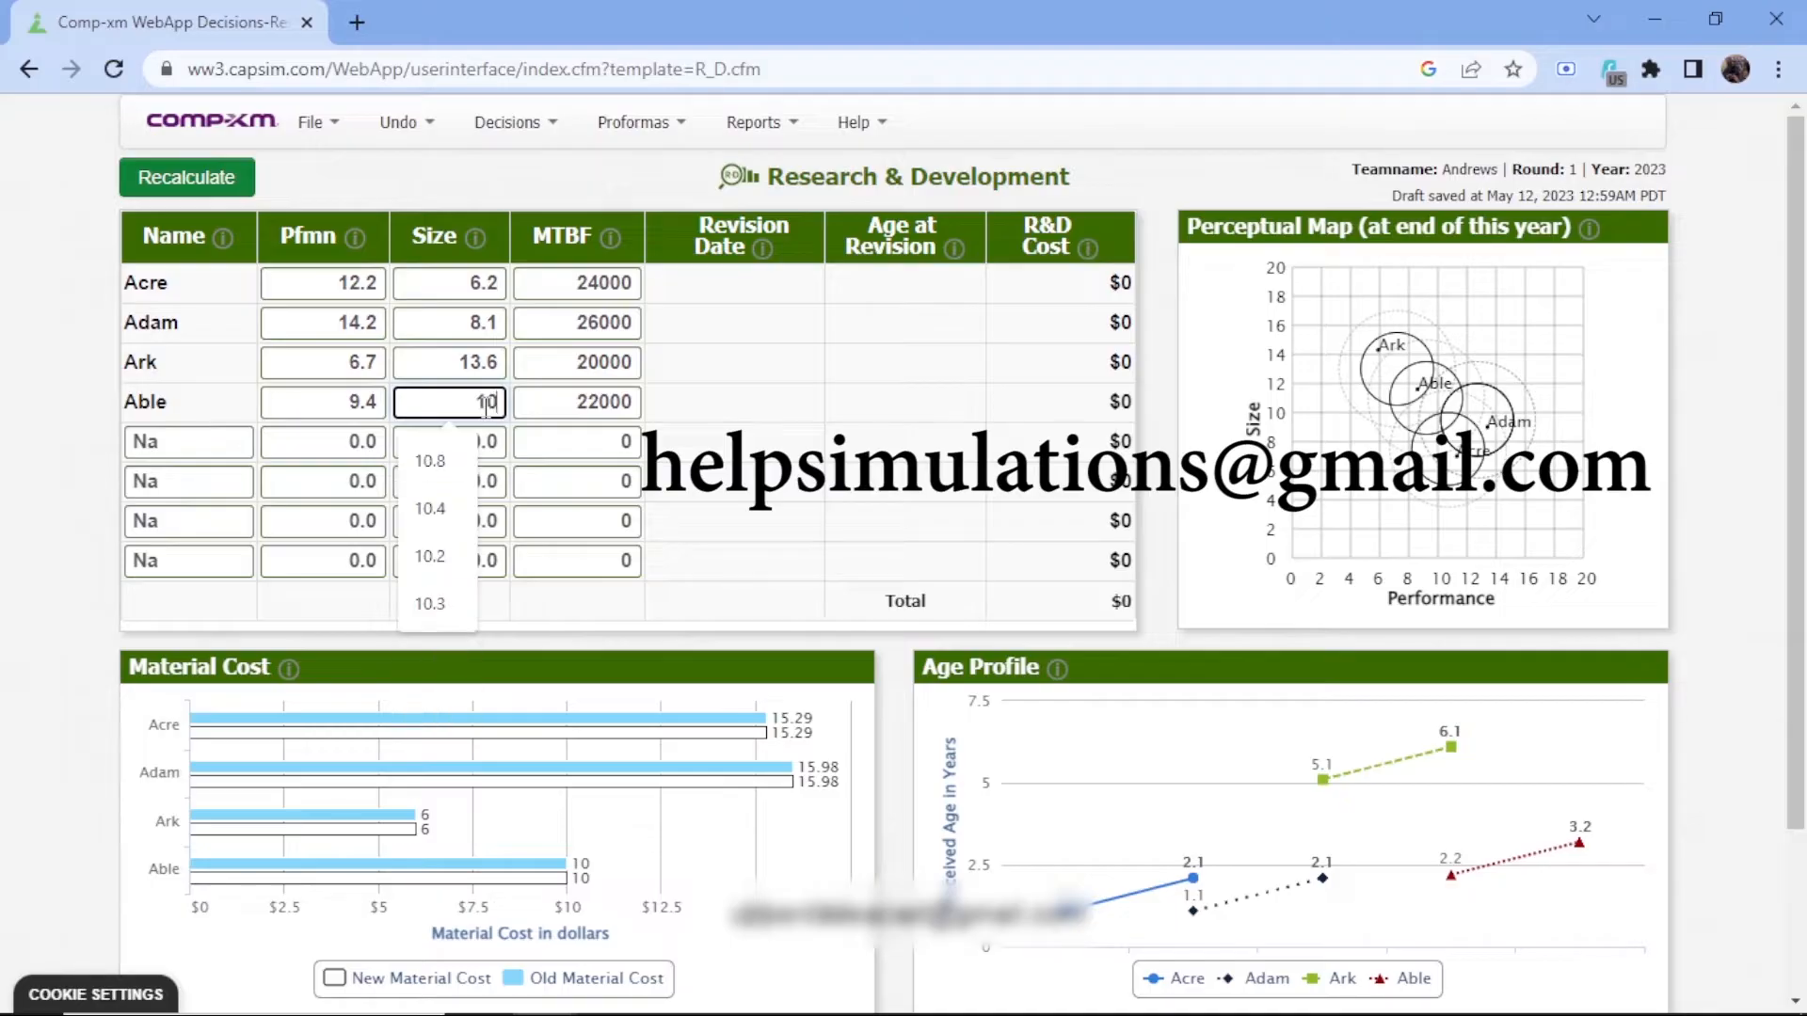
pyautogui.write('.8')
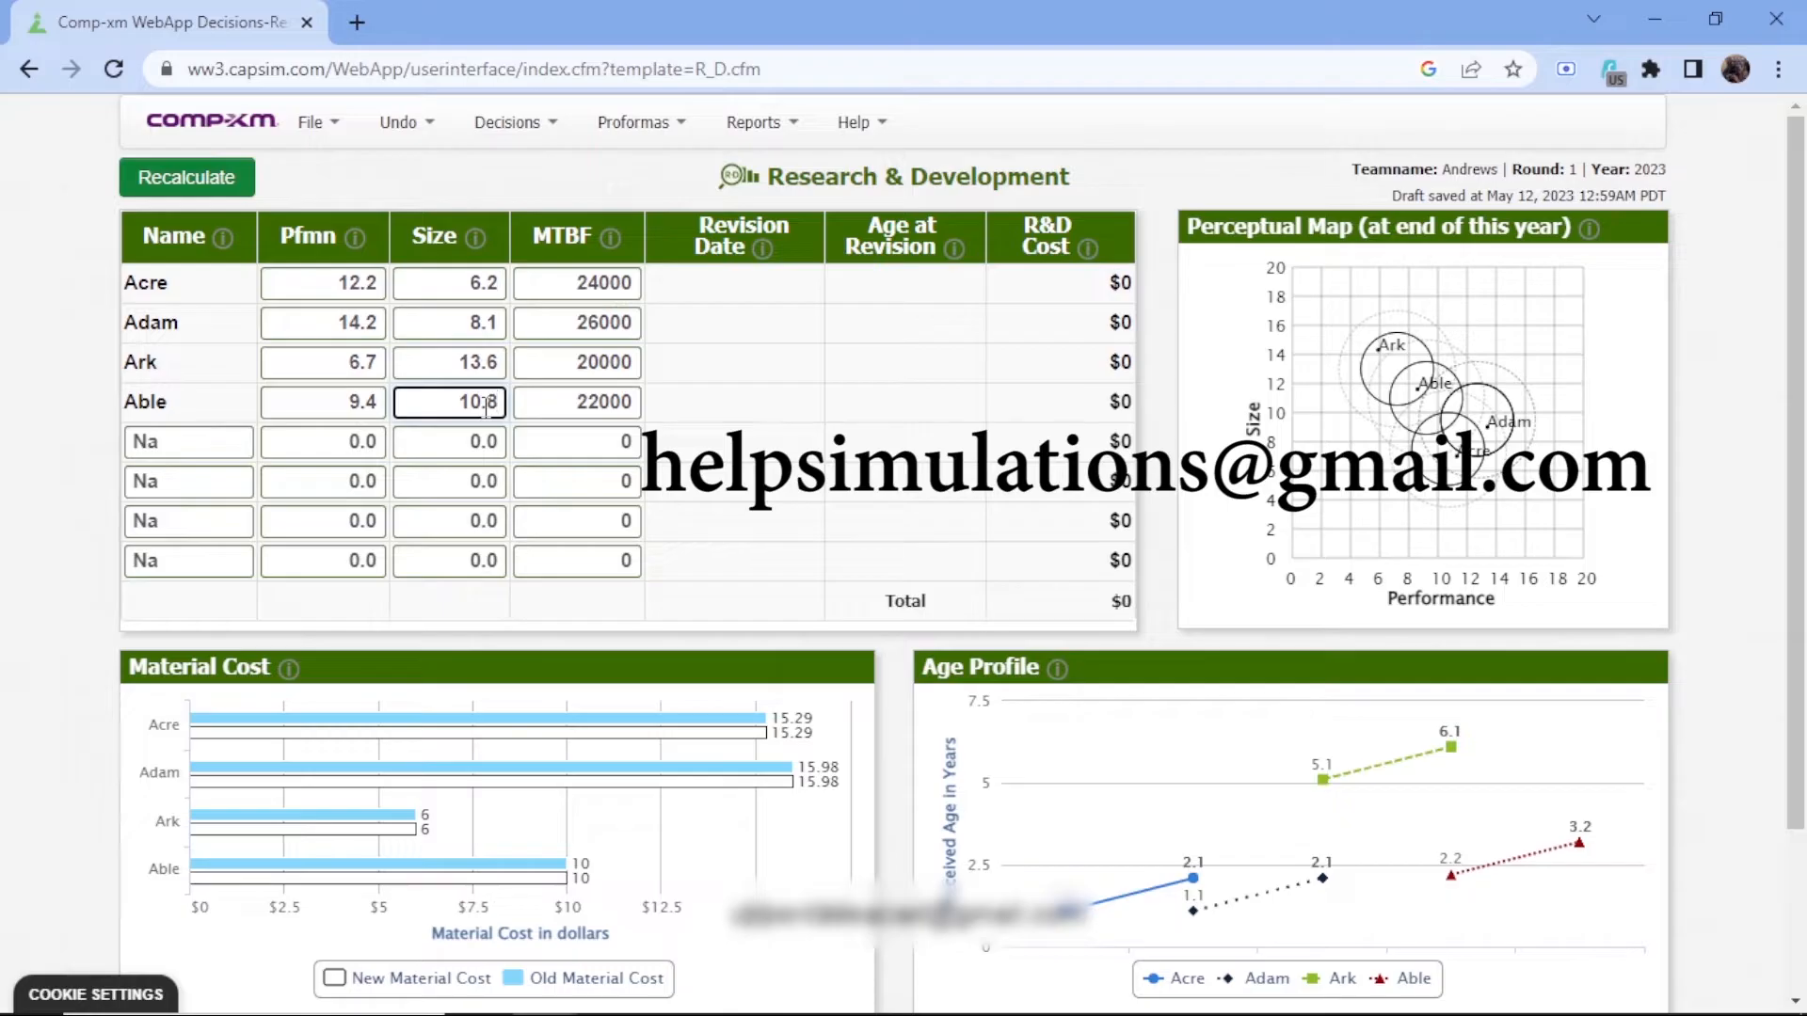
pyautogui.click(139, 201)
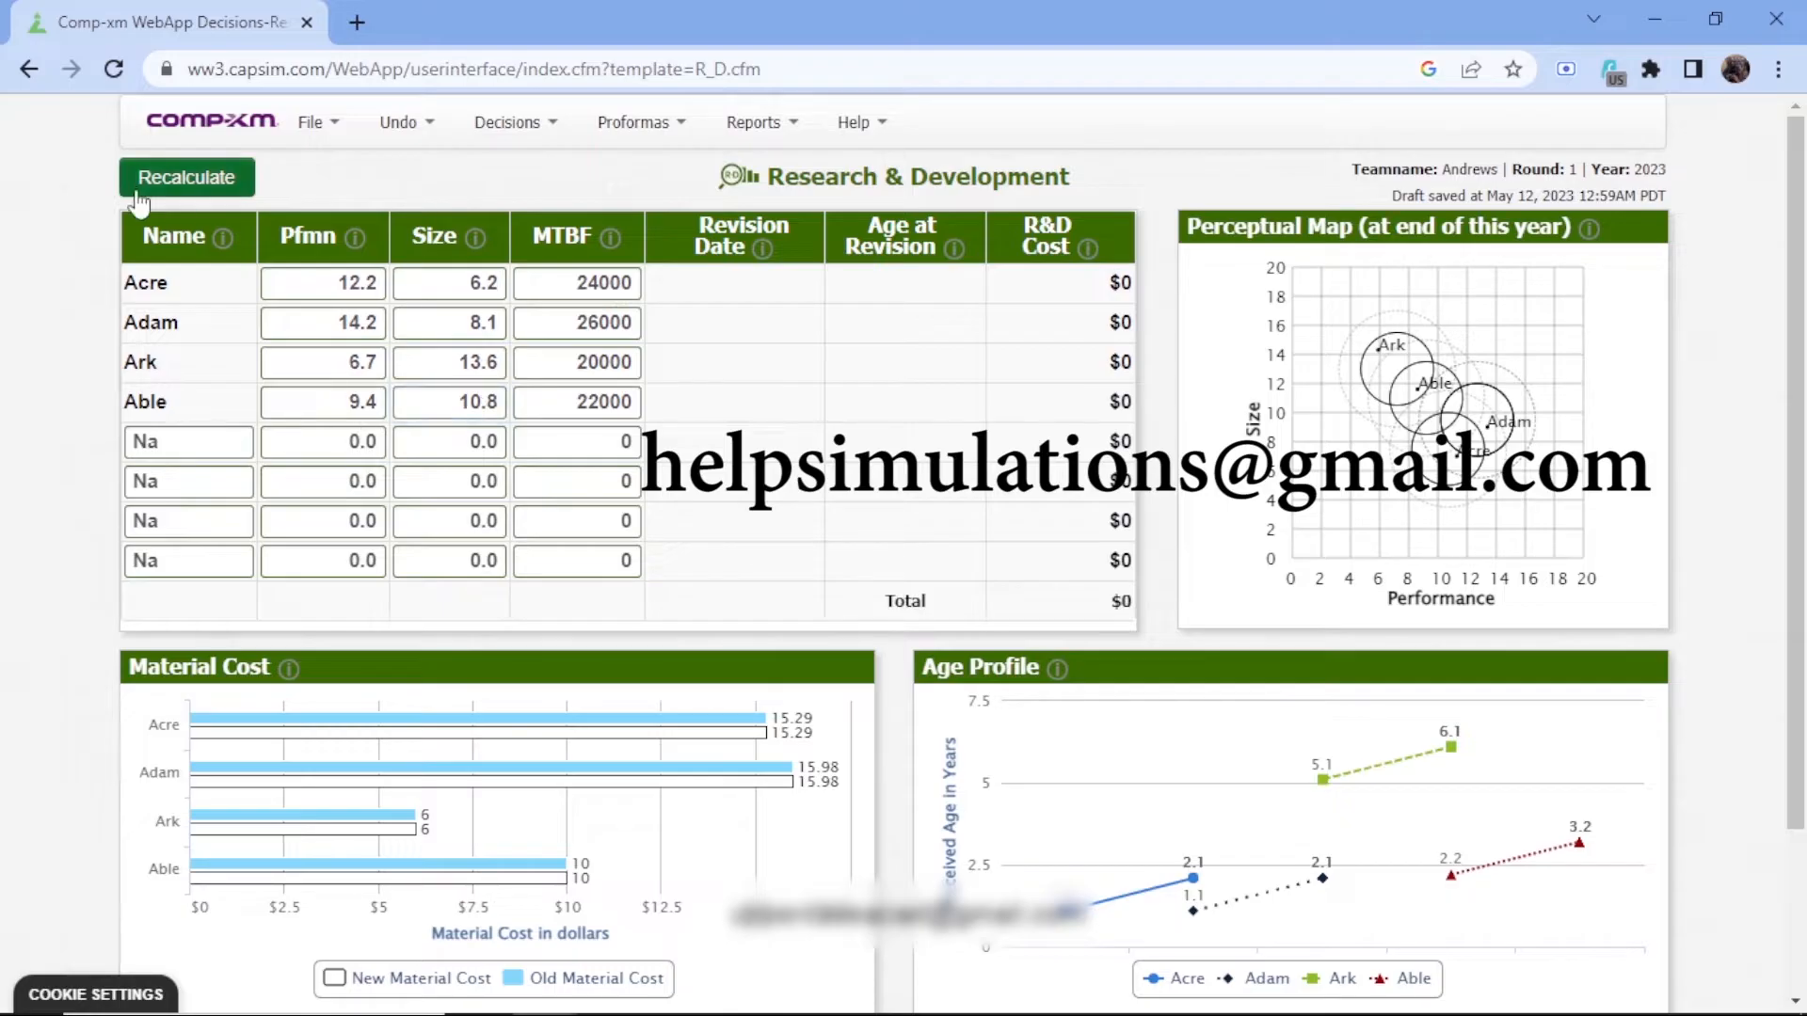
# Recalculate the Research & Development decisions and name the first new product Ark1
pyautogui.click(139, 191)
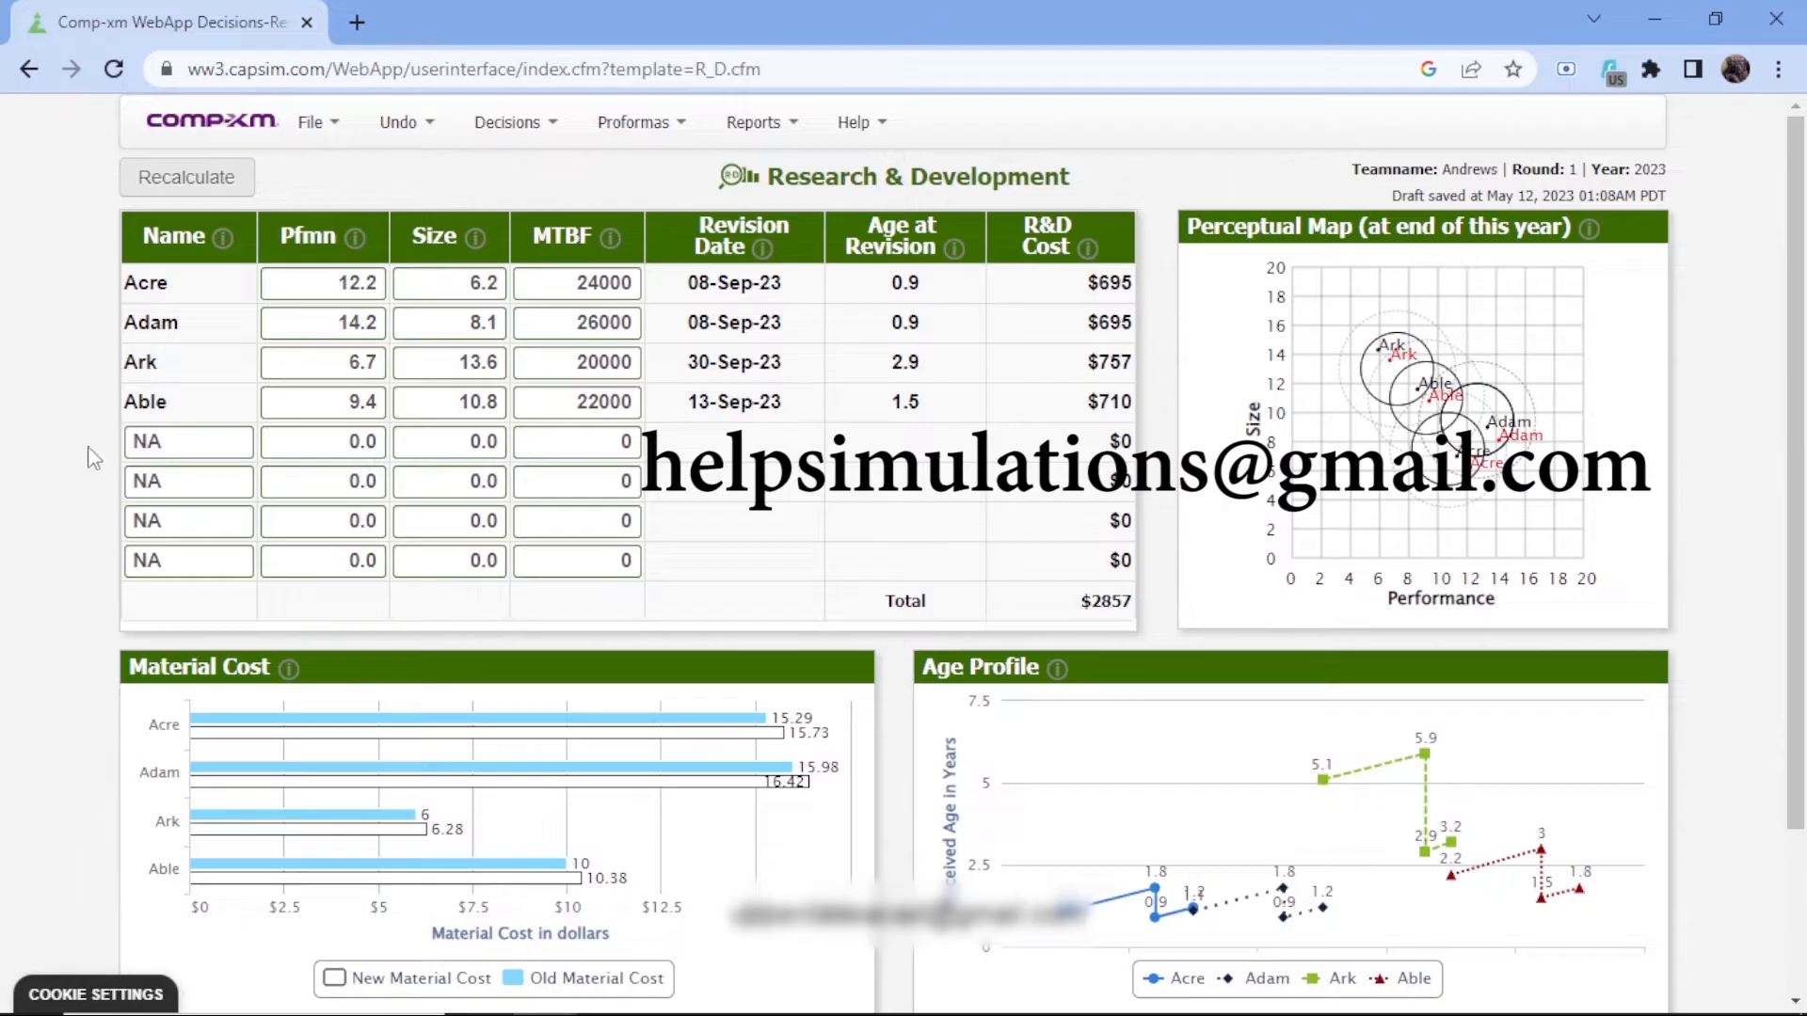
pyautogui.click(148, 441)
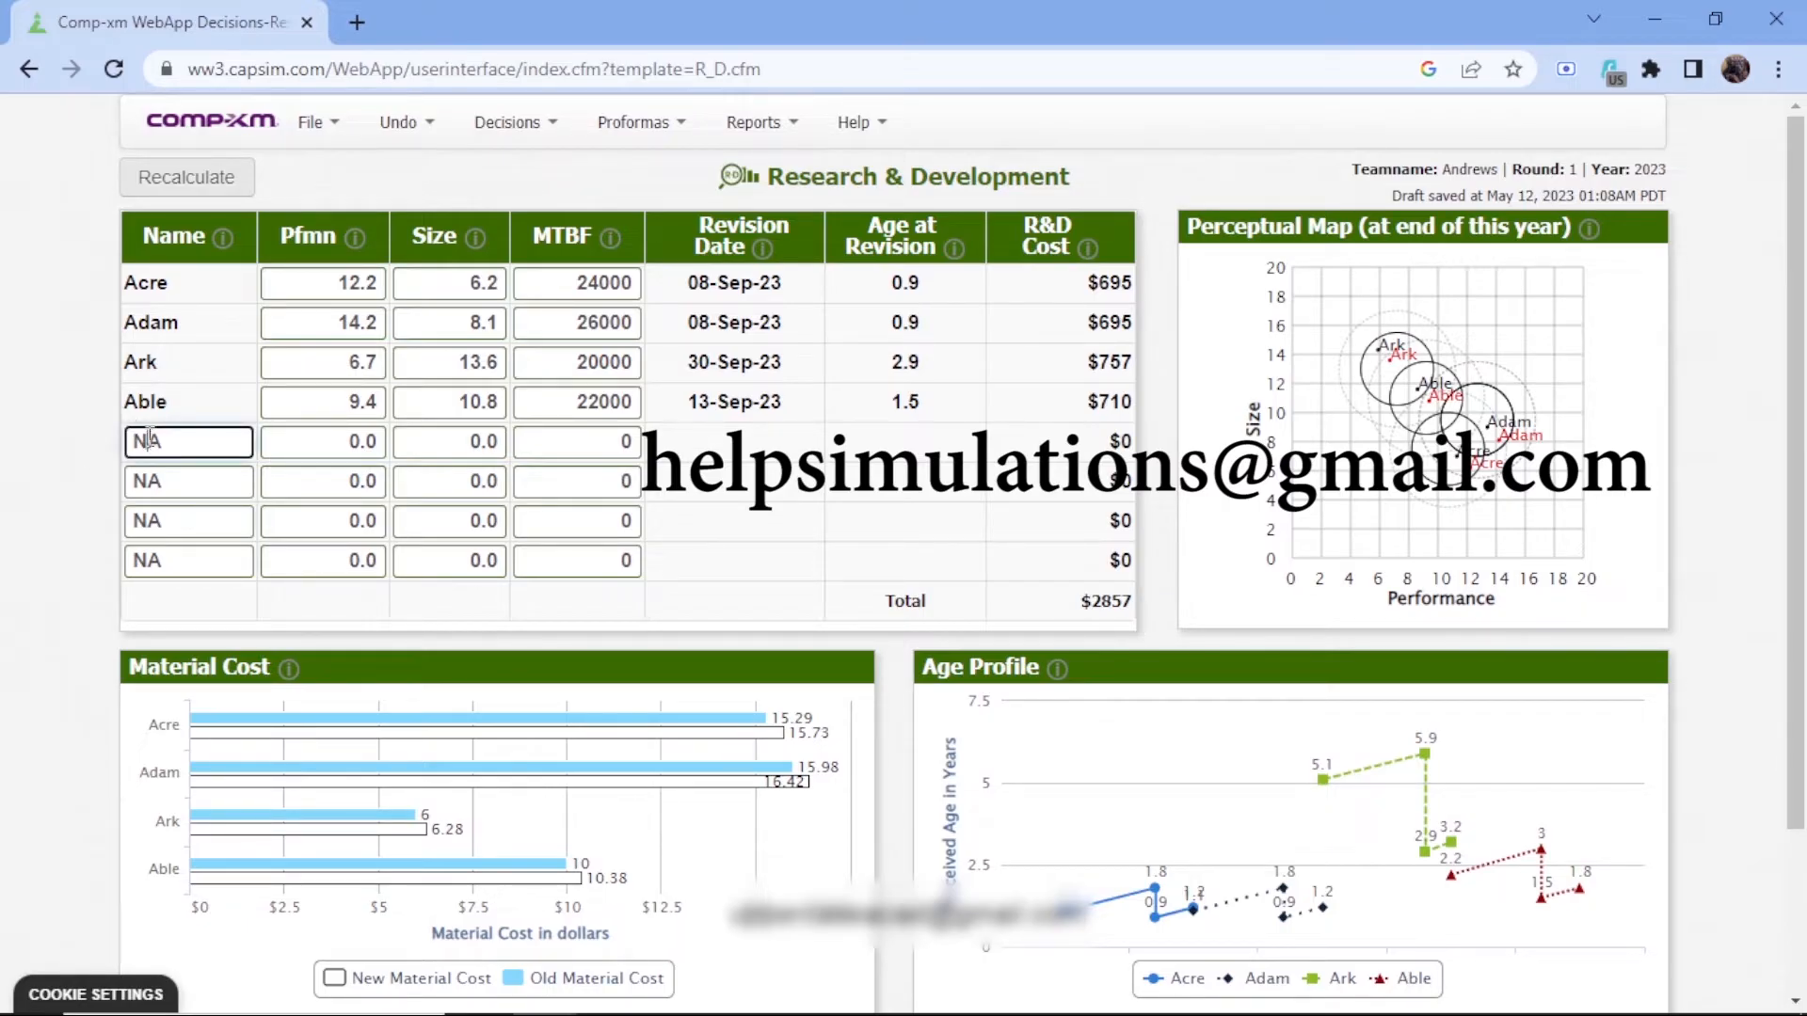
pyautogui.press('BackSpace')
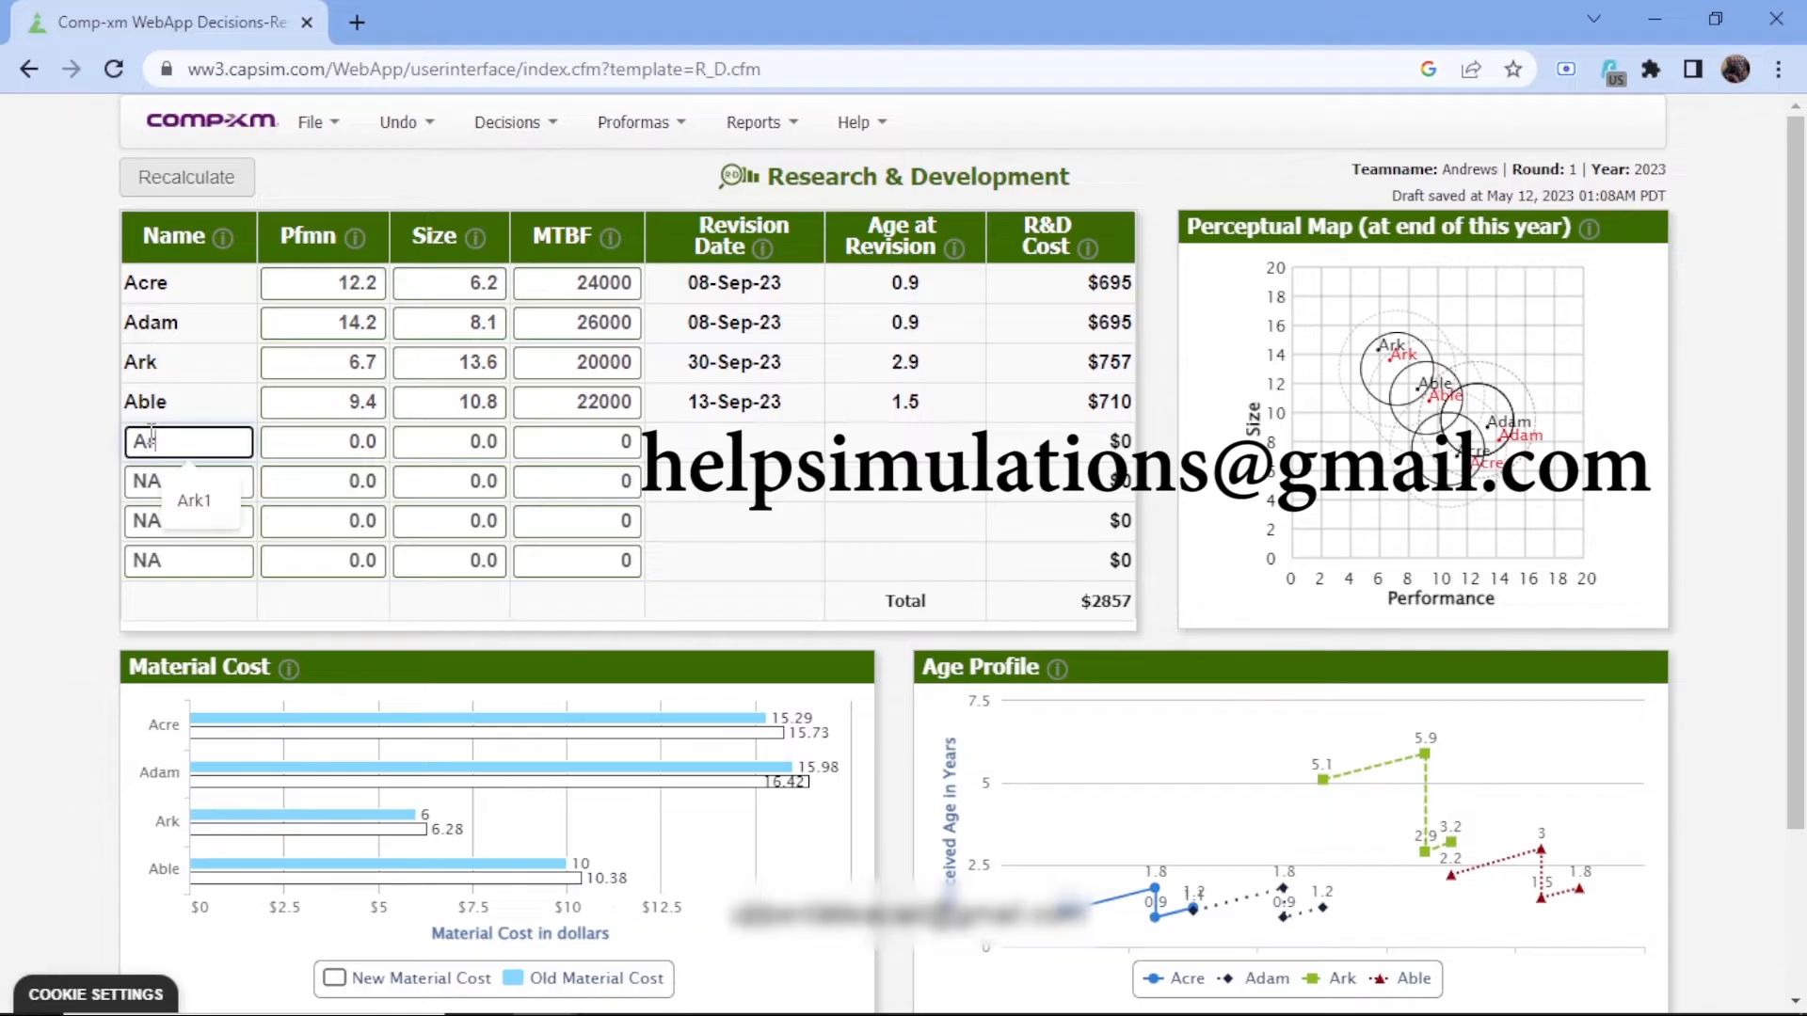
pyautogui.write('rk1')
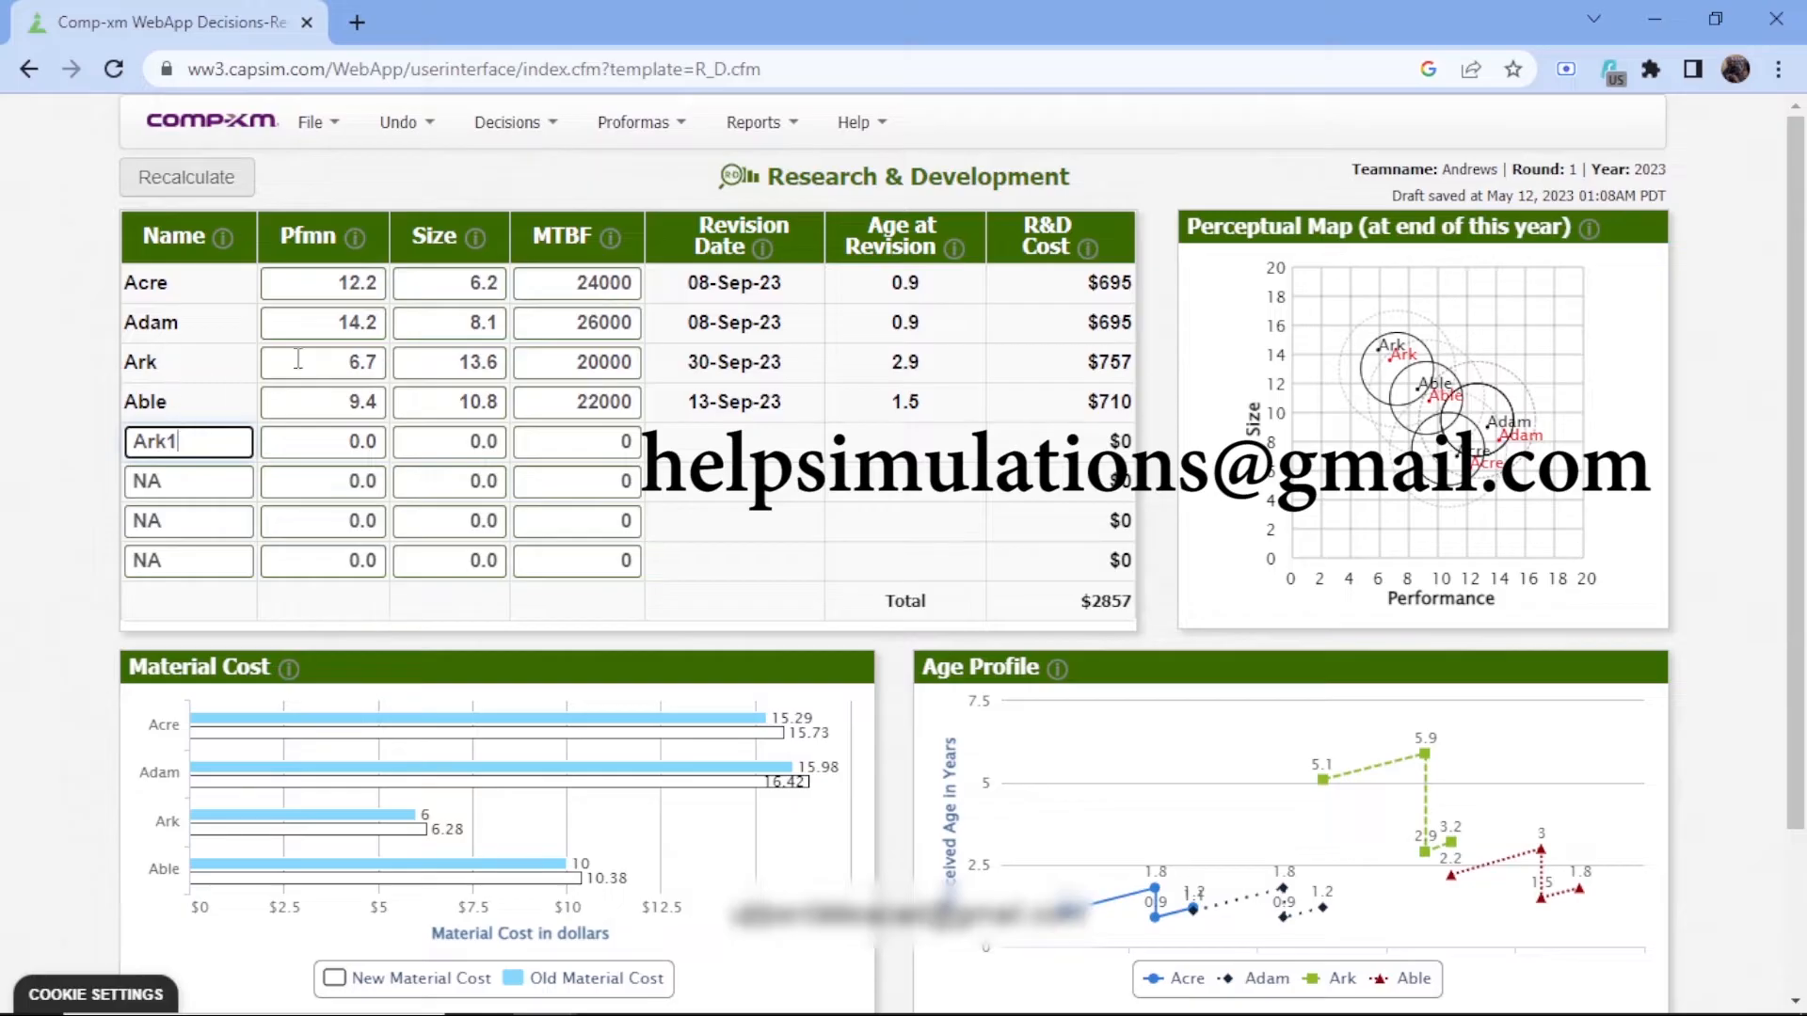
# Name the second new product, in the row below Ark1, Able1
pyautogui.click(169, 483)
pyautogui.press('BackSpace')
pyautogui.press('BackSpace')
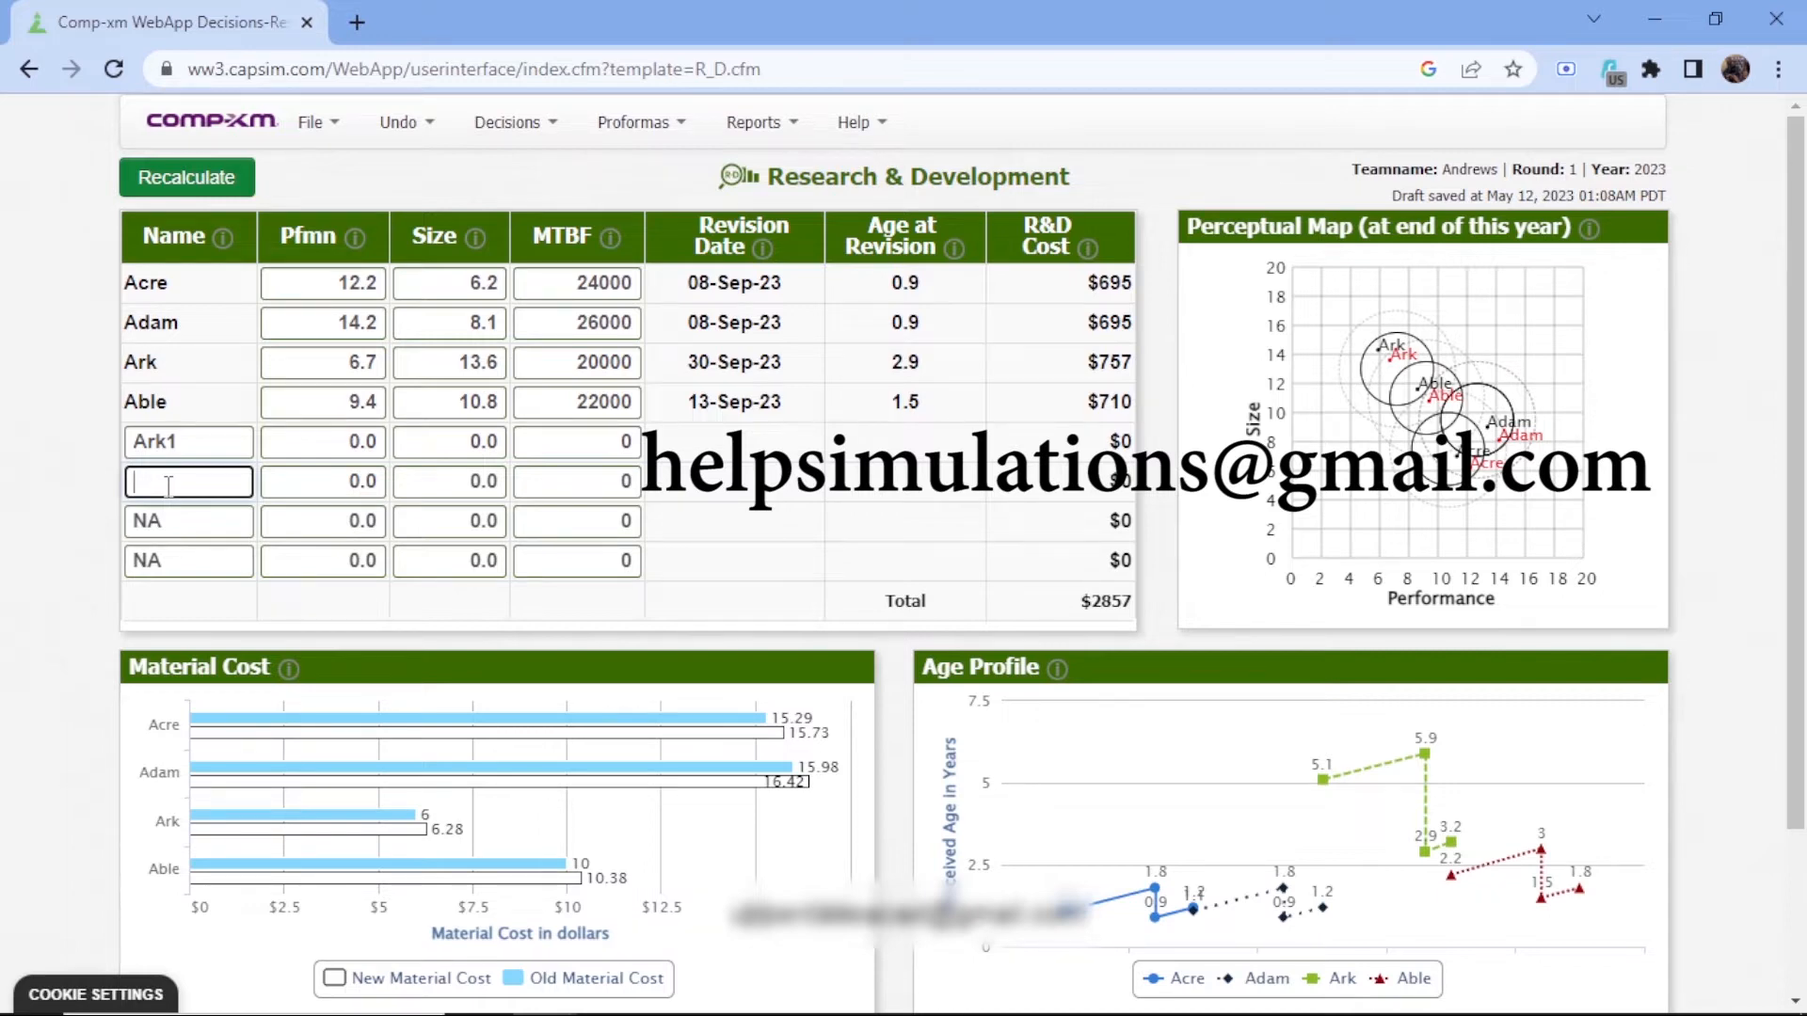
pyautogui.write('Able')
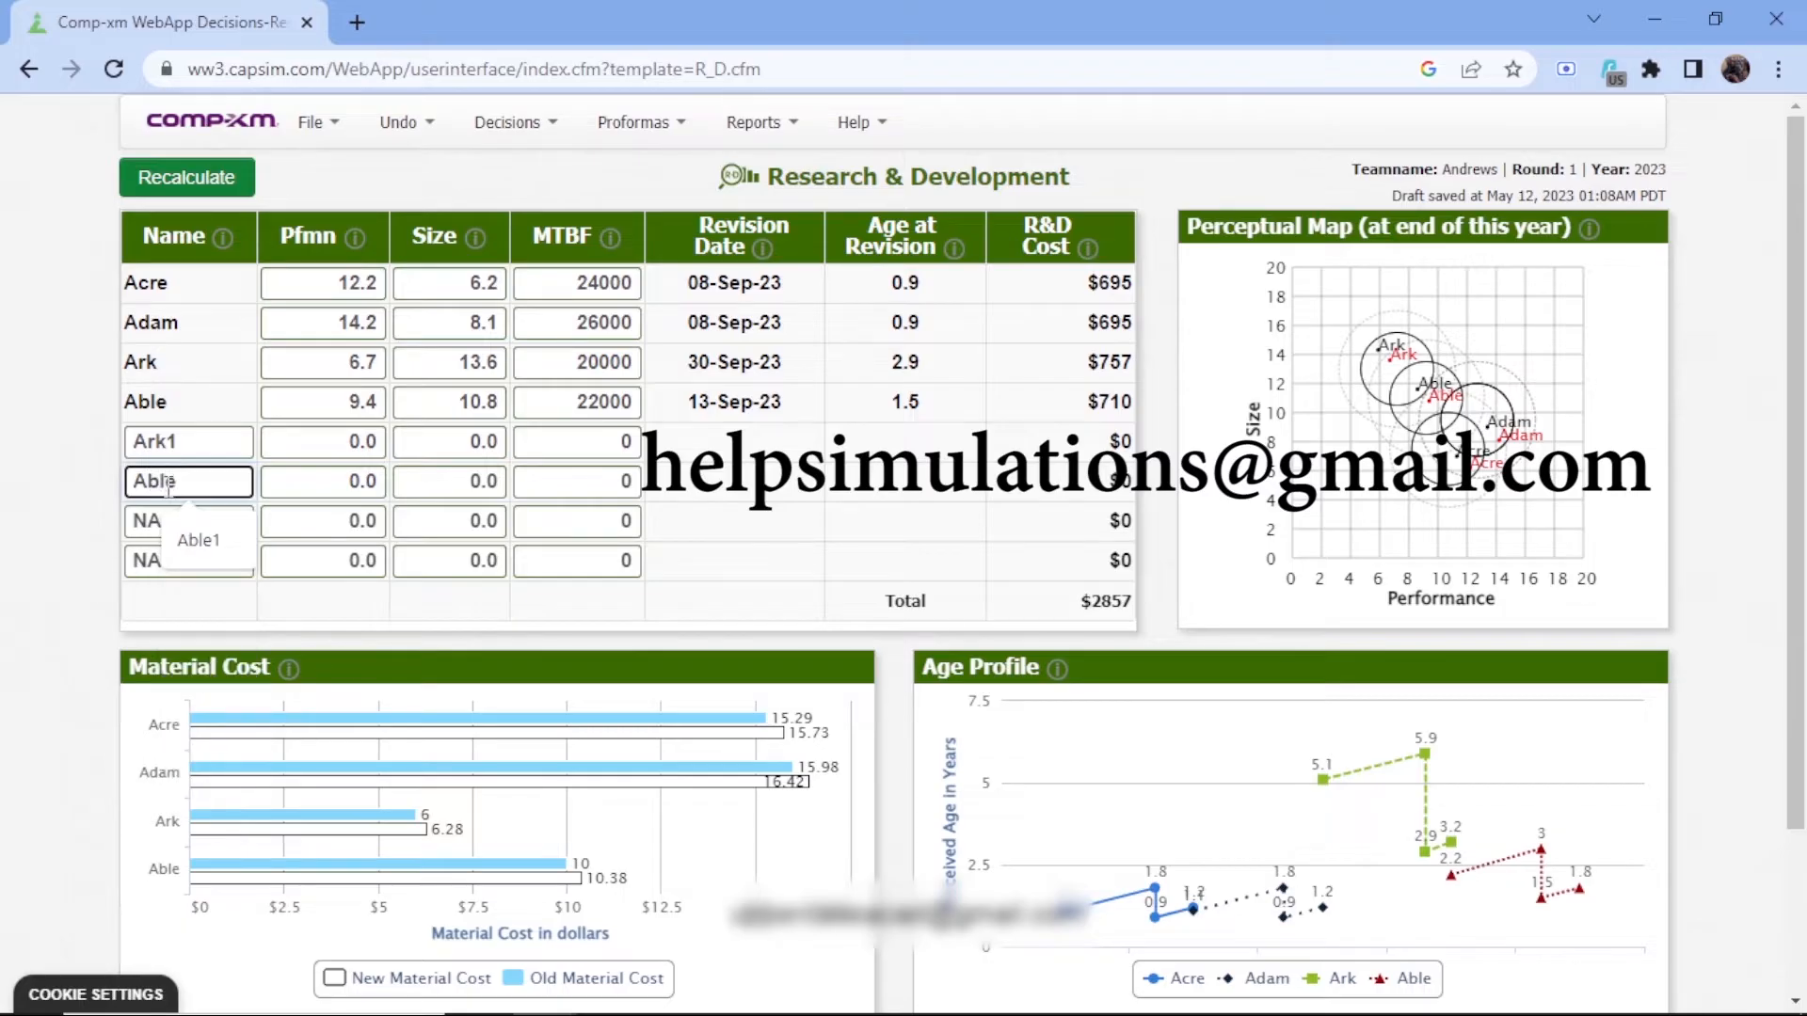
pyautogui.click(184, 523)
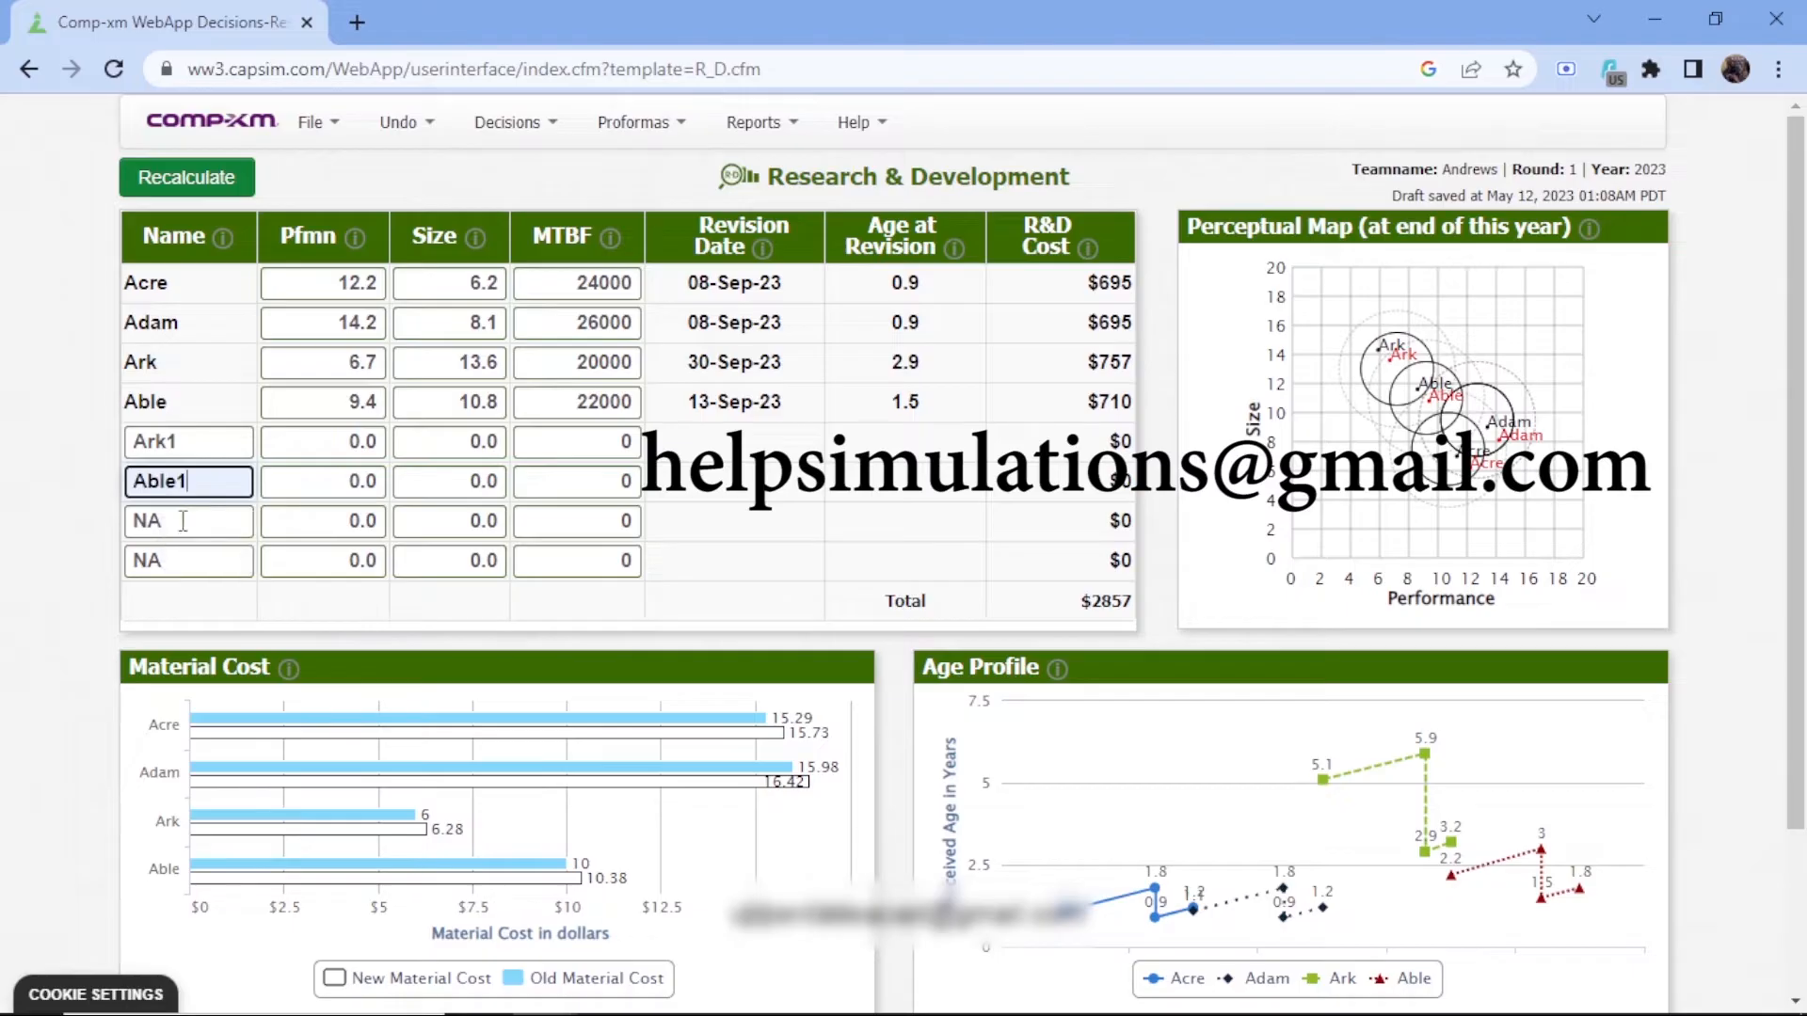
# Name the third new product, in the row below Able1, Acre1
pyautogui.click(141, 522)
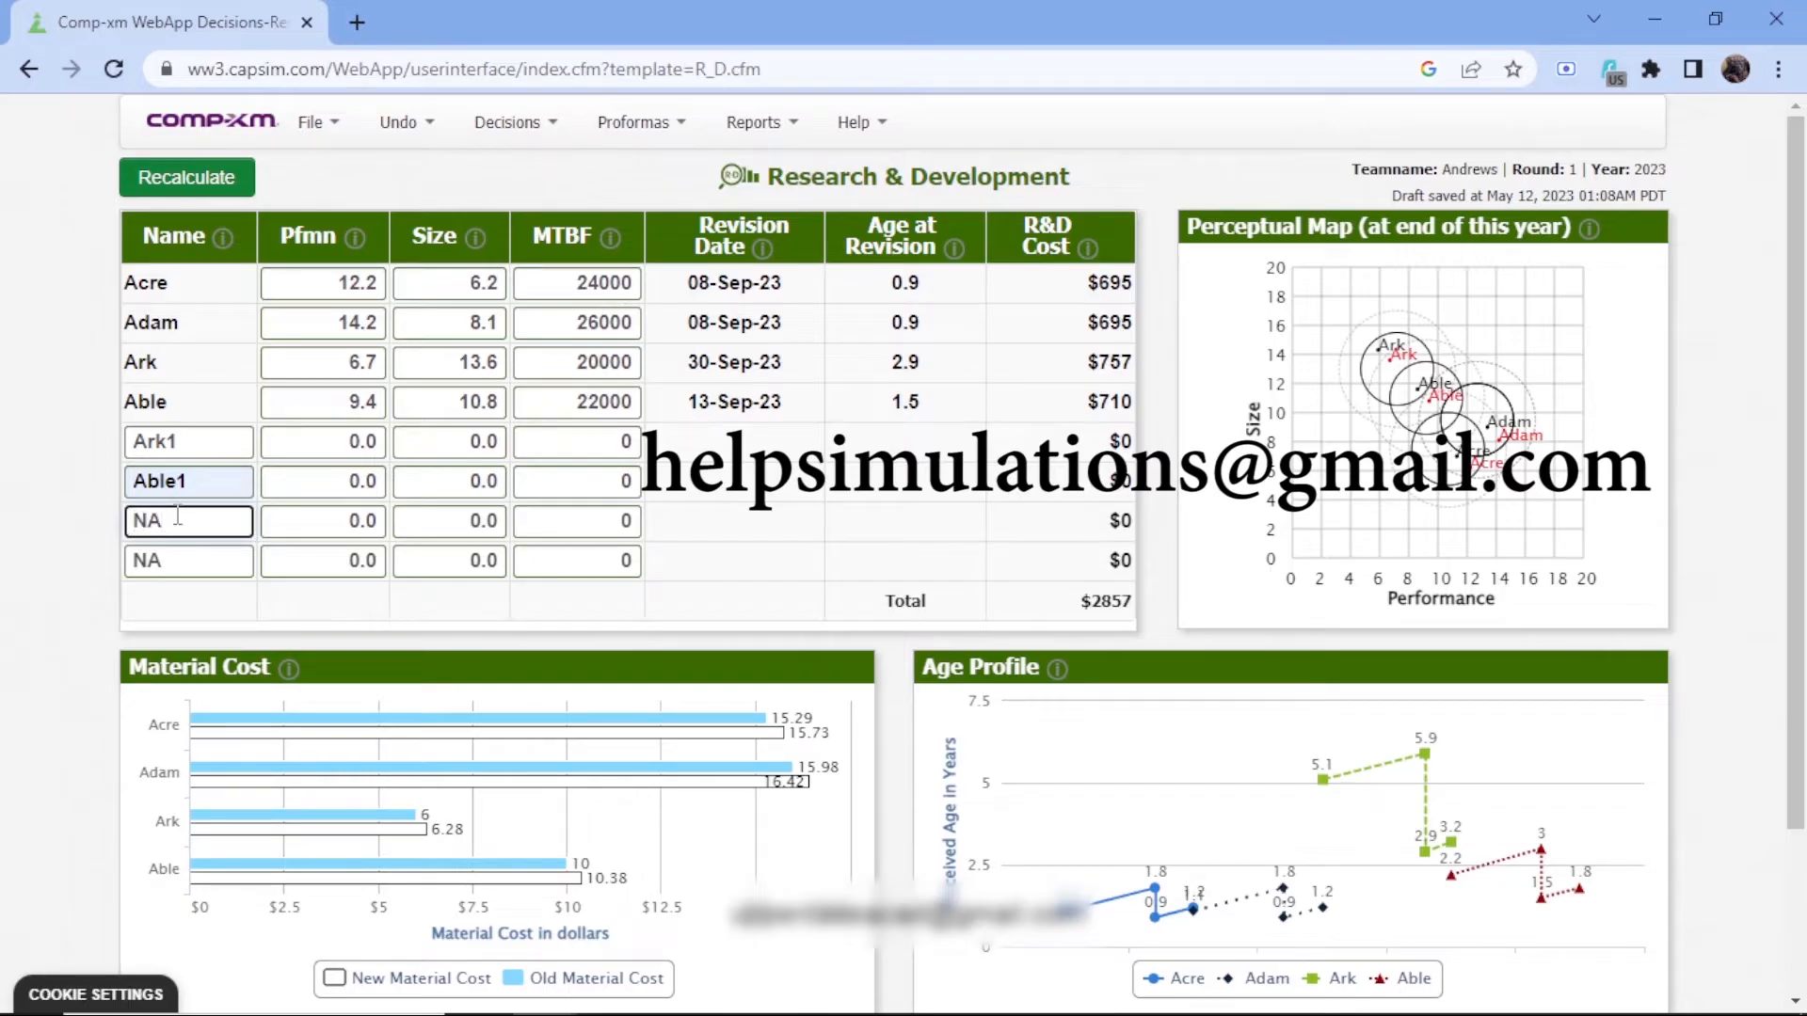
pyautogui.press('BackSpace')
pyautogui.press('BackSpace')
pyautogui.write('Acre1')
# Name the fourth new product, in the last product row, Adam1
pyautogui.click(149, 565)
pyautogui.press('BackSpace')
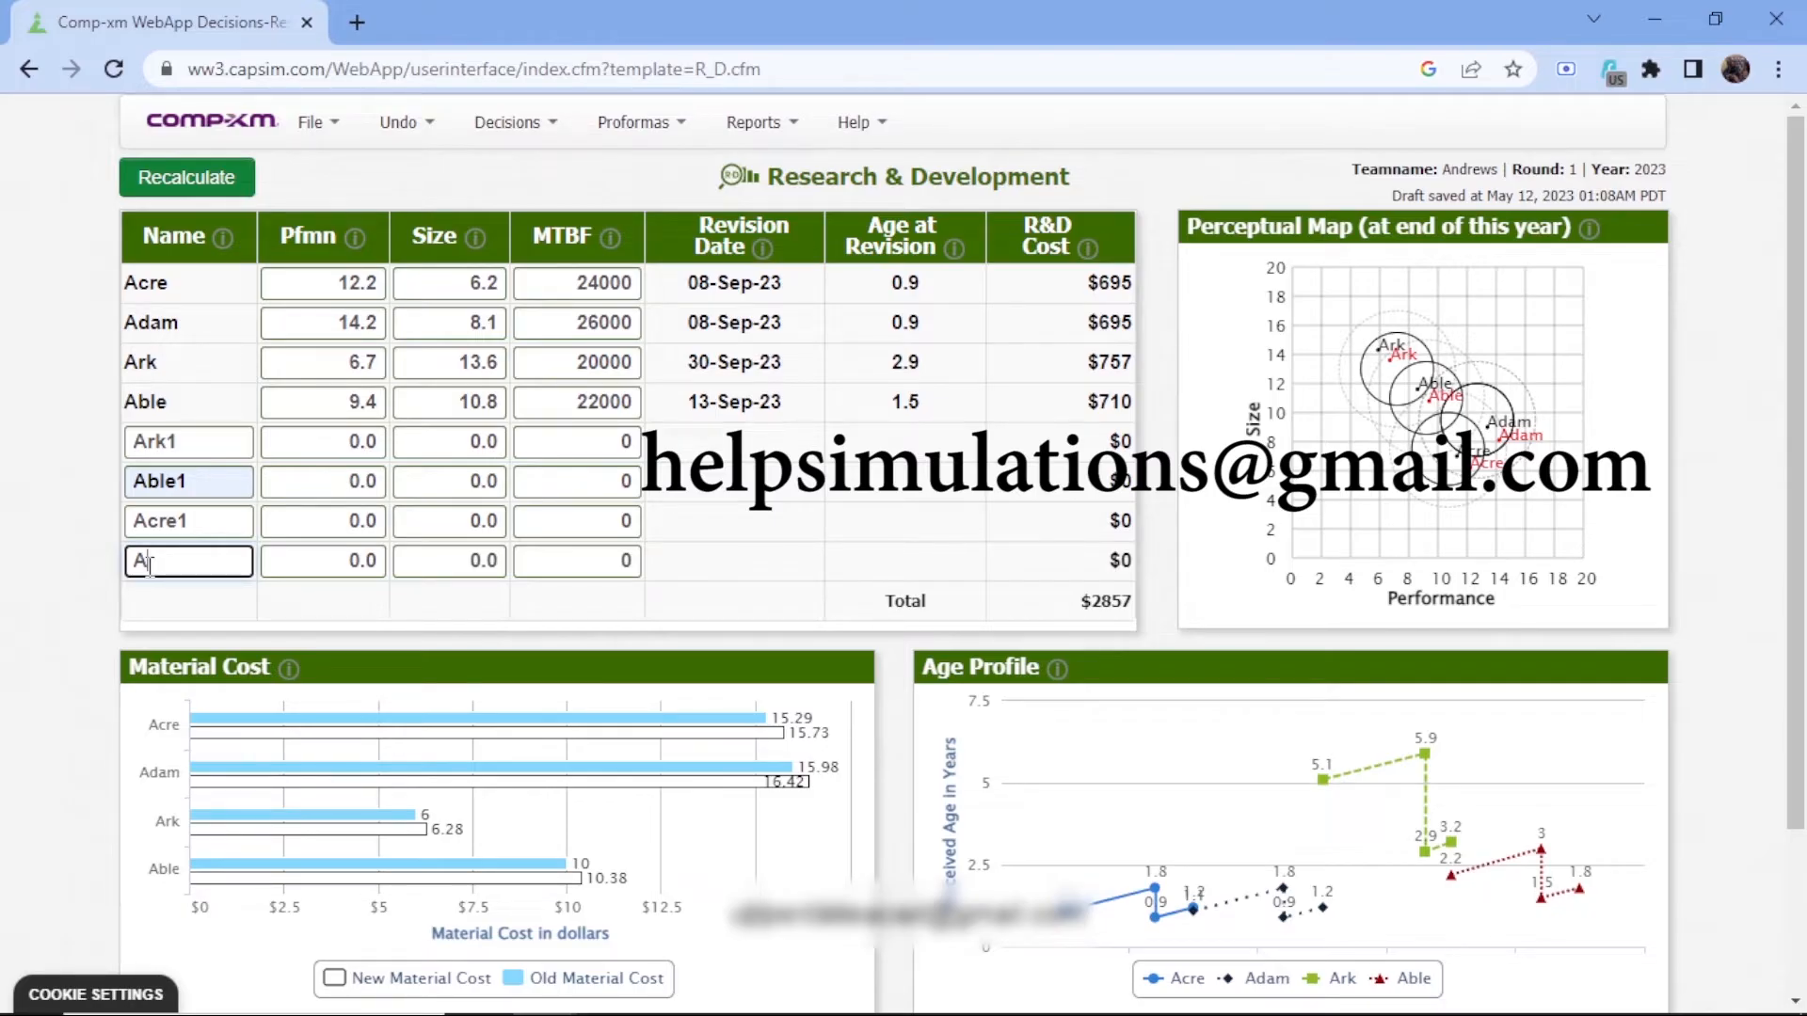
pyautogui.click(150, 566)
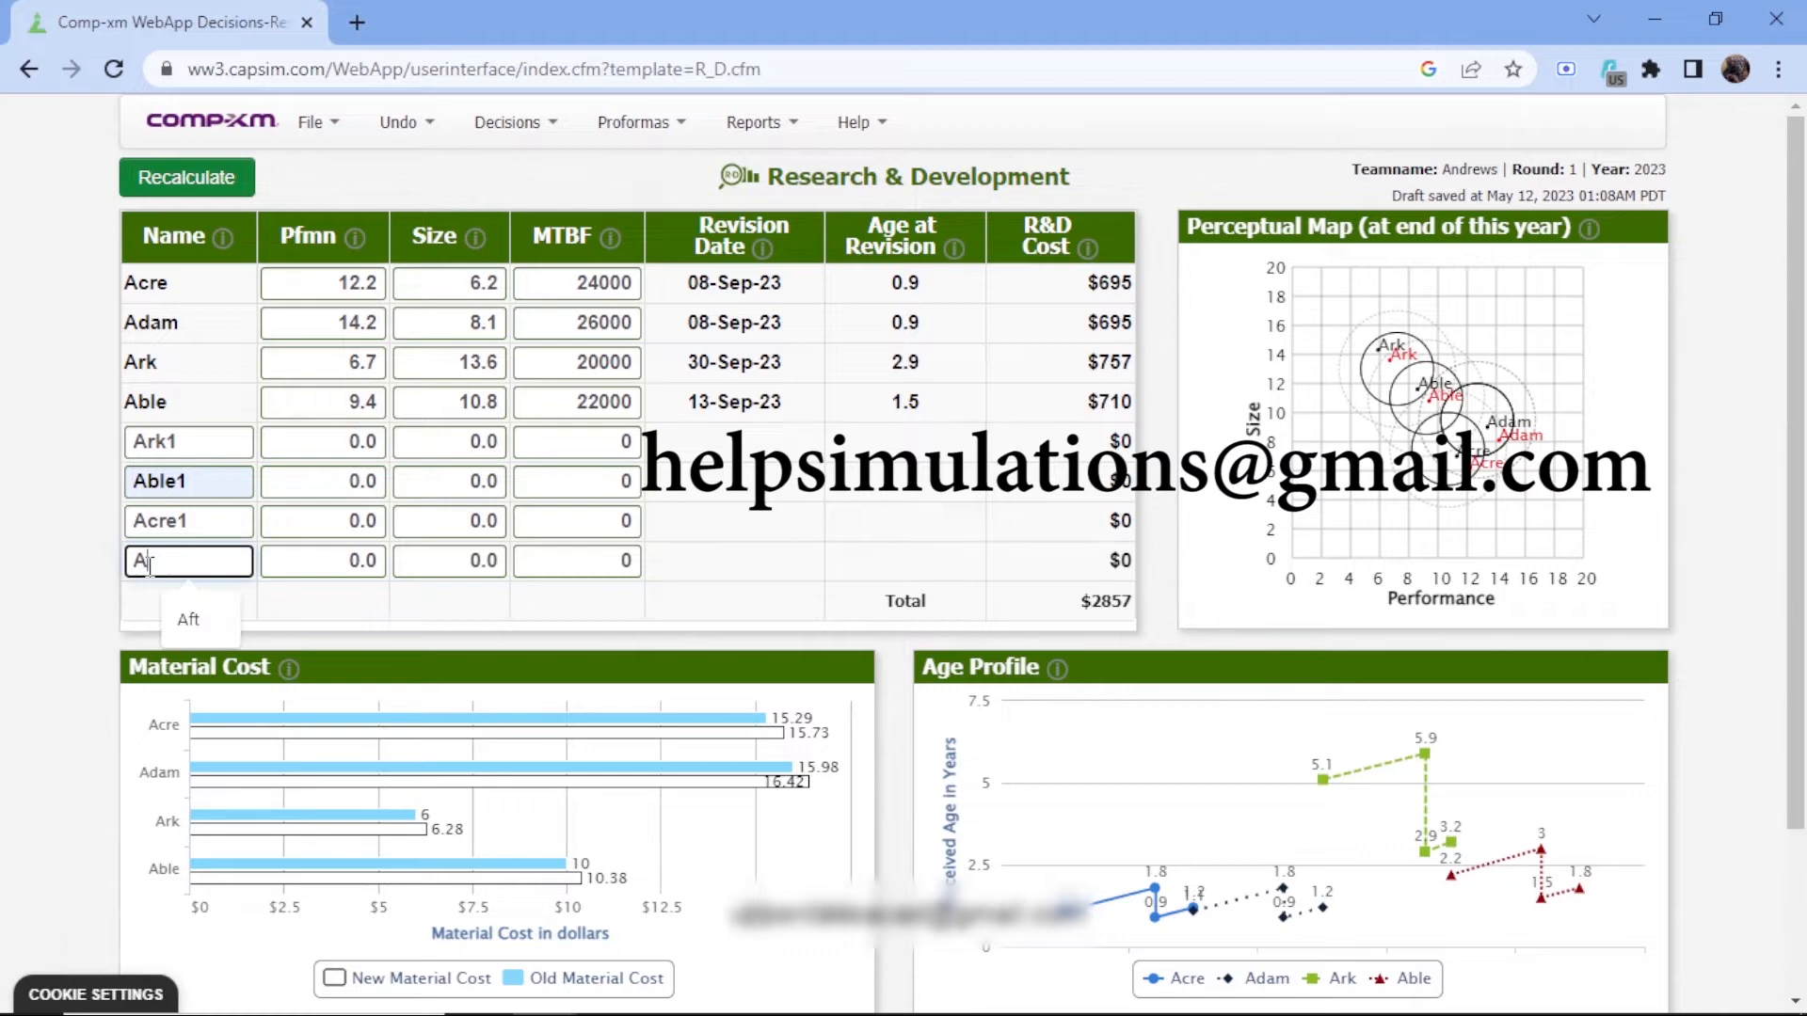
pyautogui.write('da')
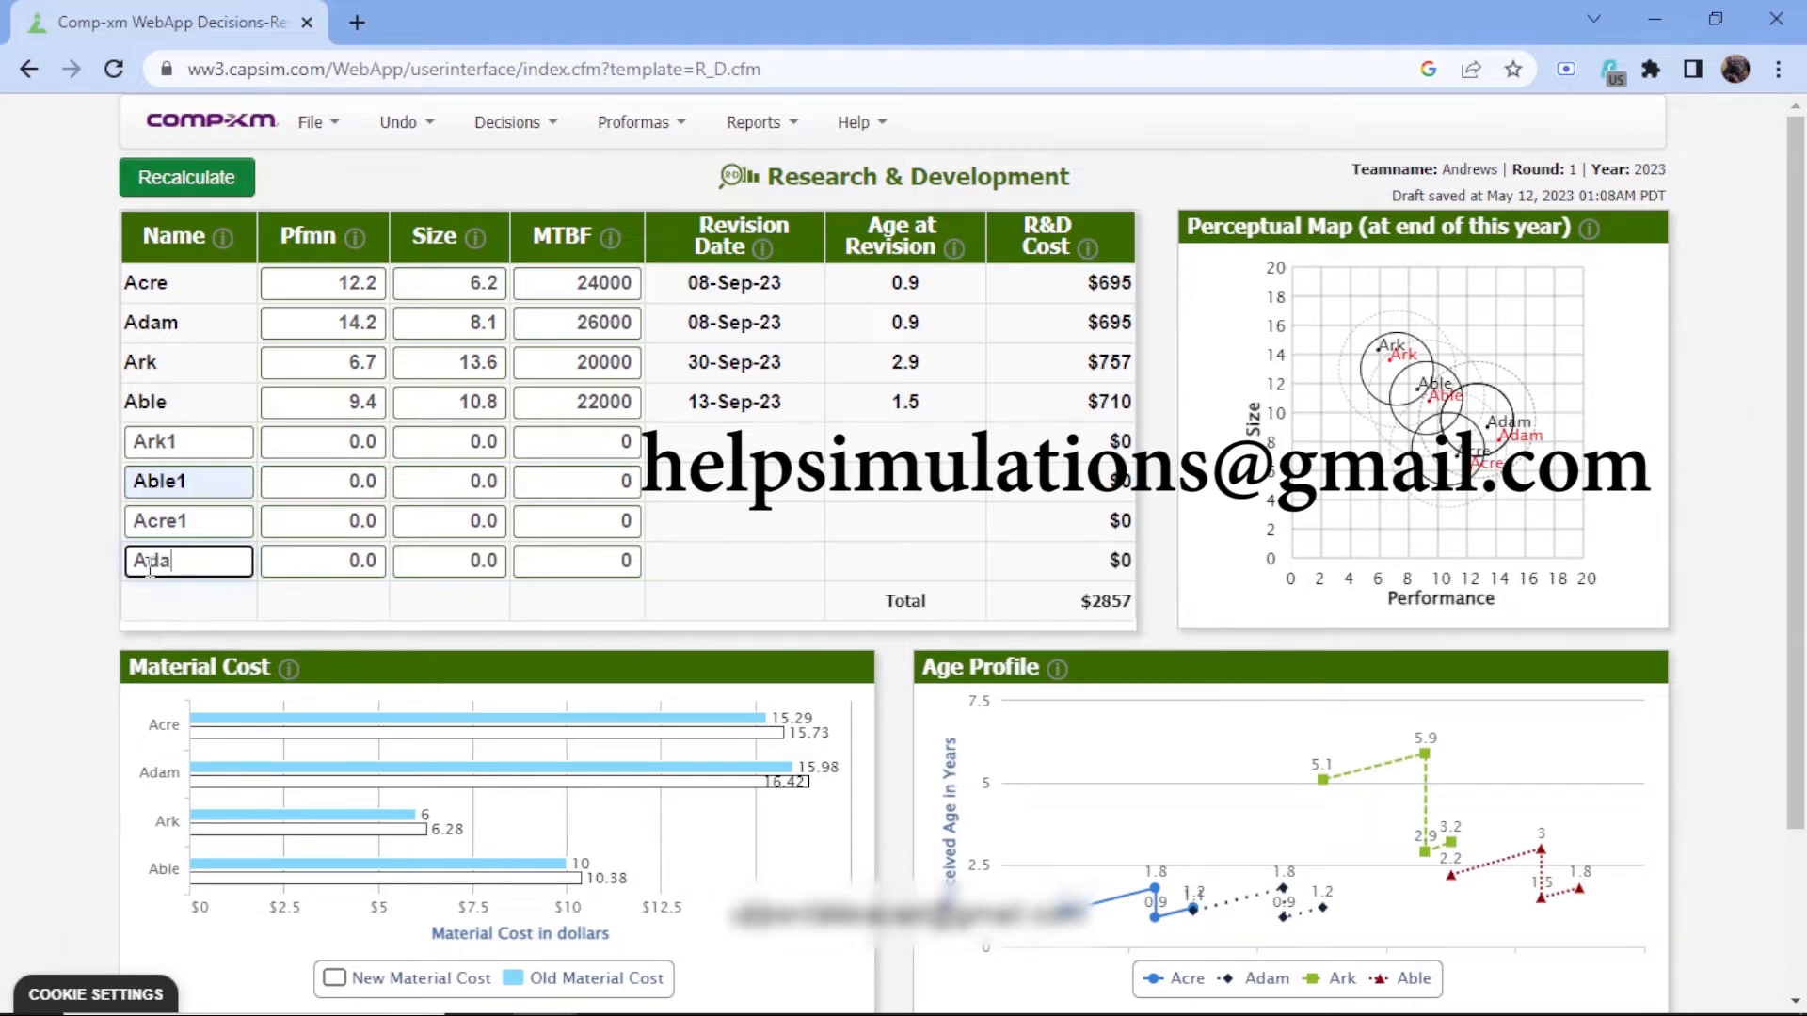
pyautogui.write('m1')
pyautogui.click(336, 561)
pyautogui.click(363, 444)
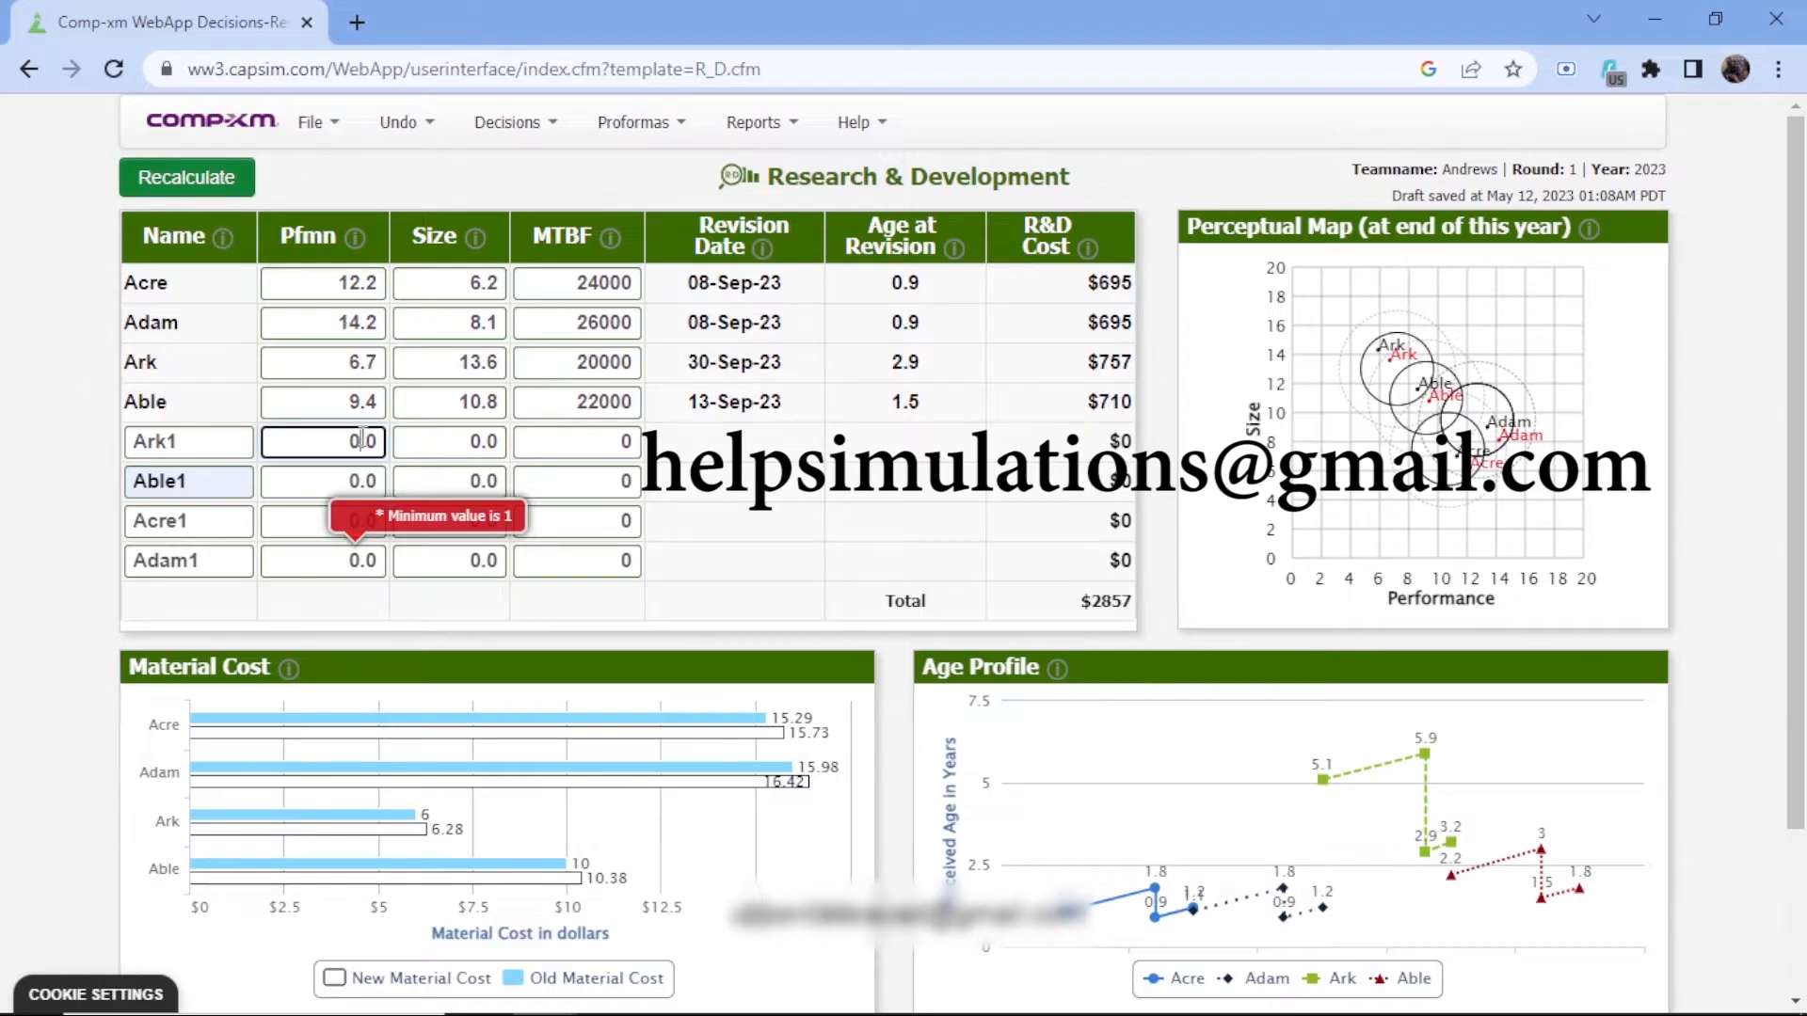
# Set the MTBF of Ark1 to 20000 and of Able1 to 22000
pyautogui.click(597, 444)
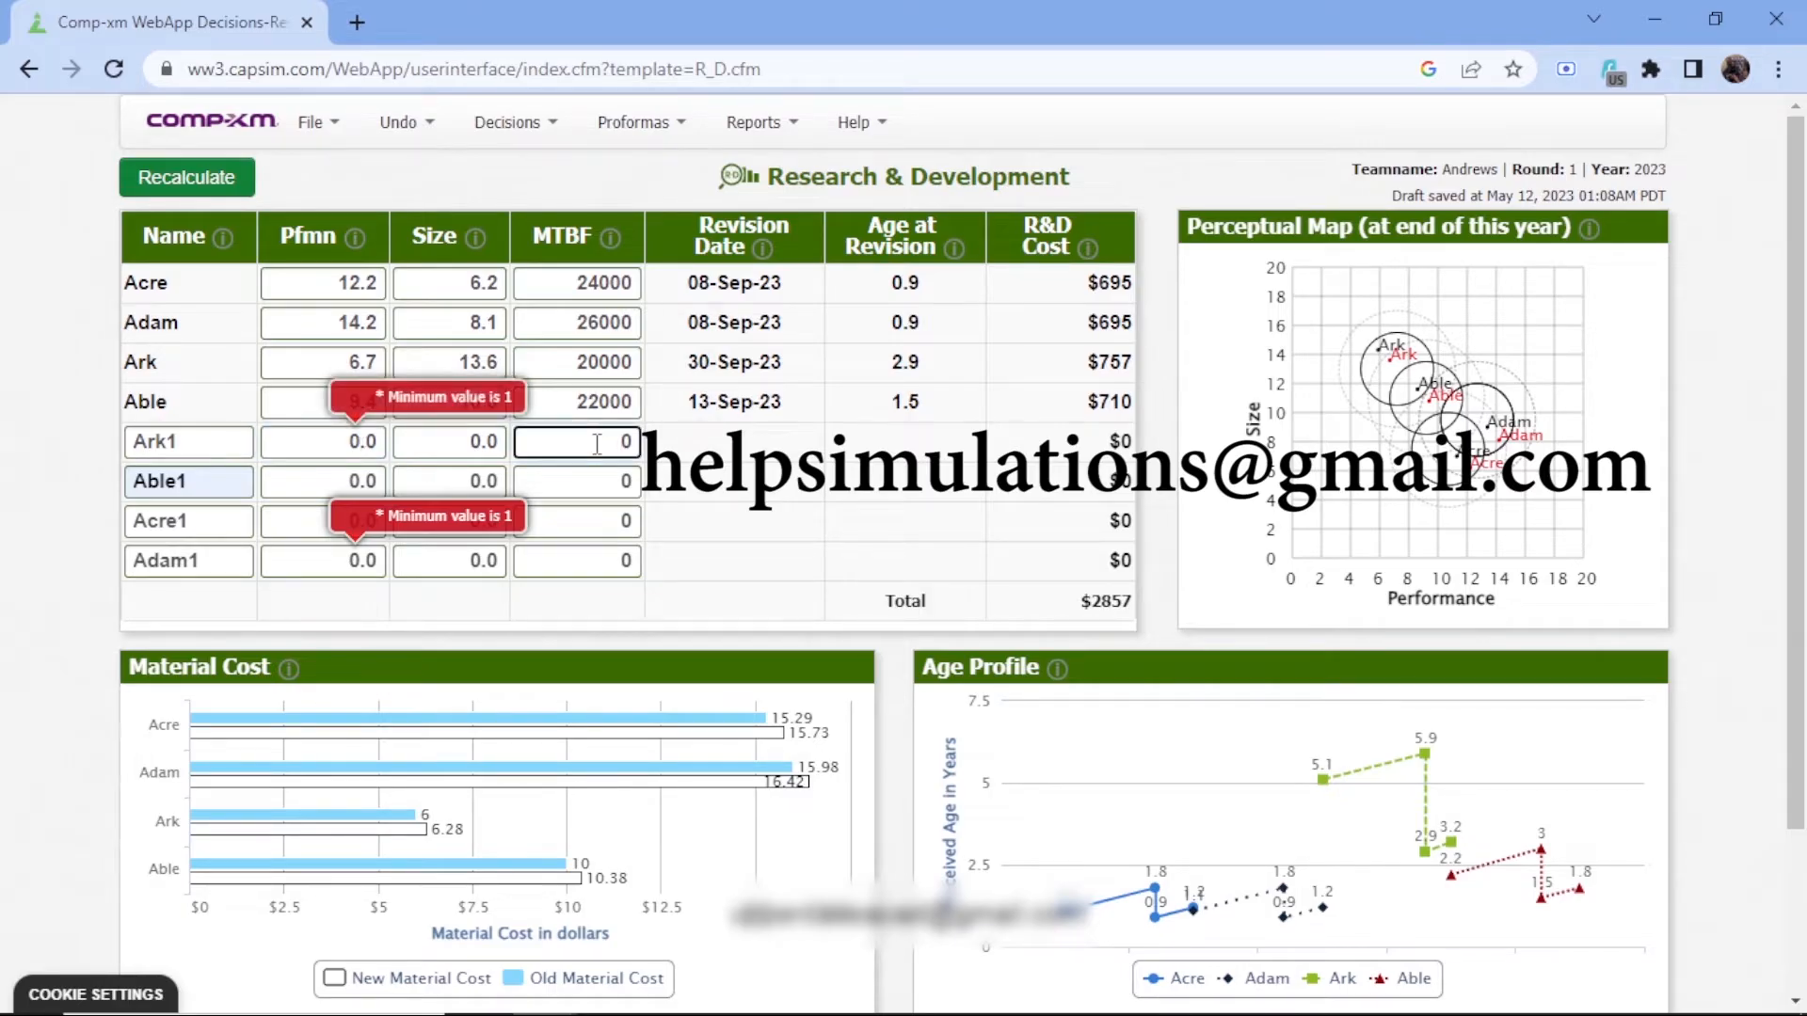
pyautogui.write('20000')
pyautogui.click(593, 486)
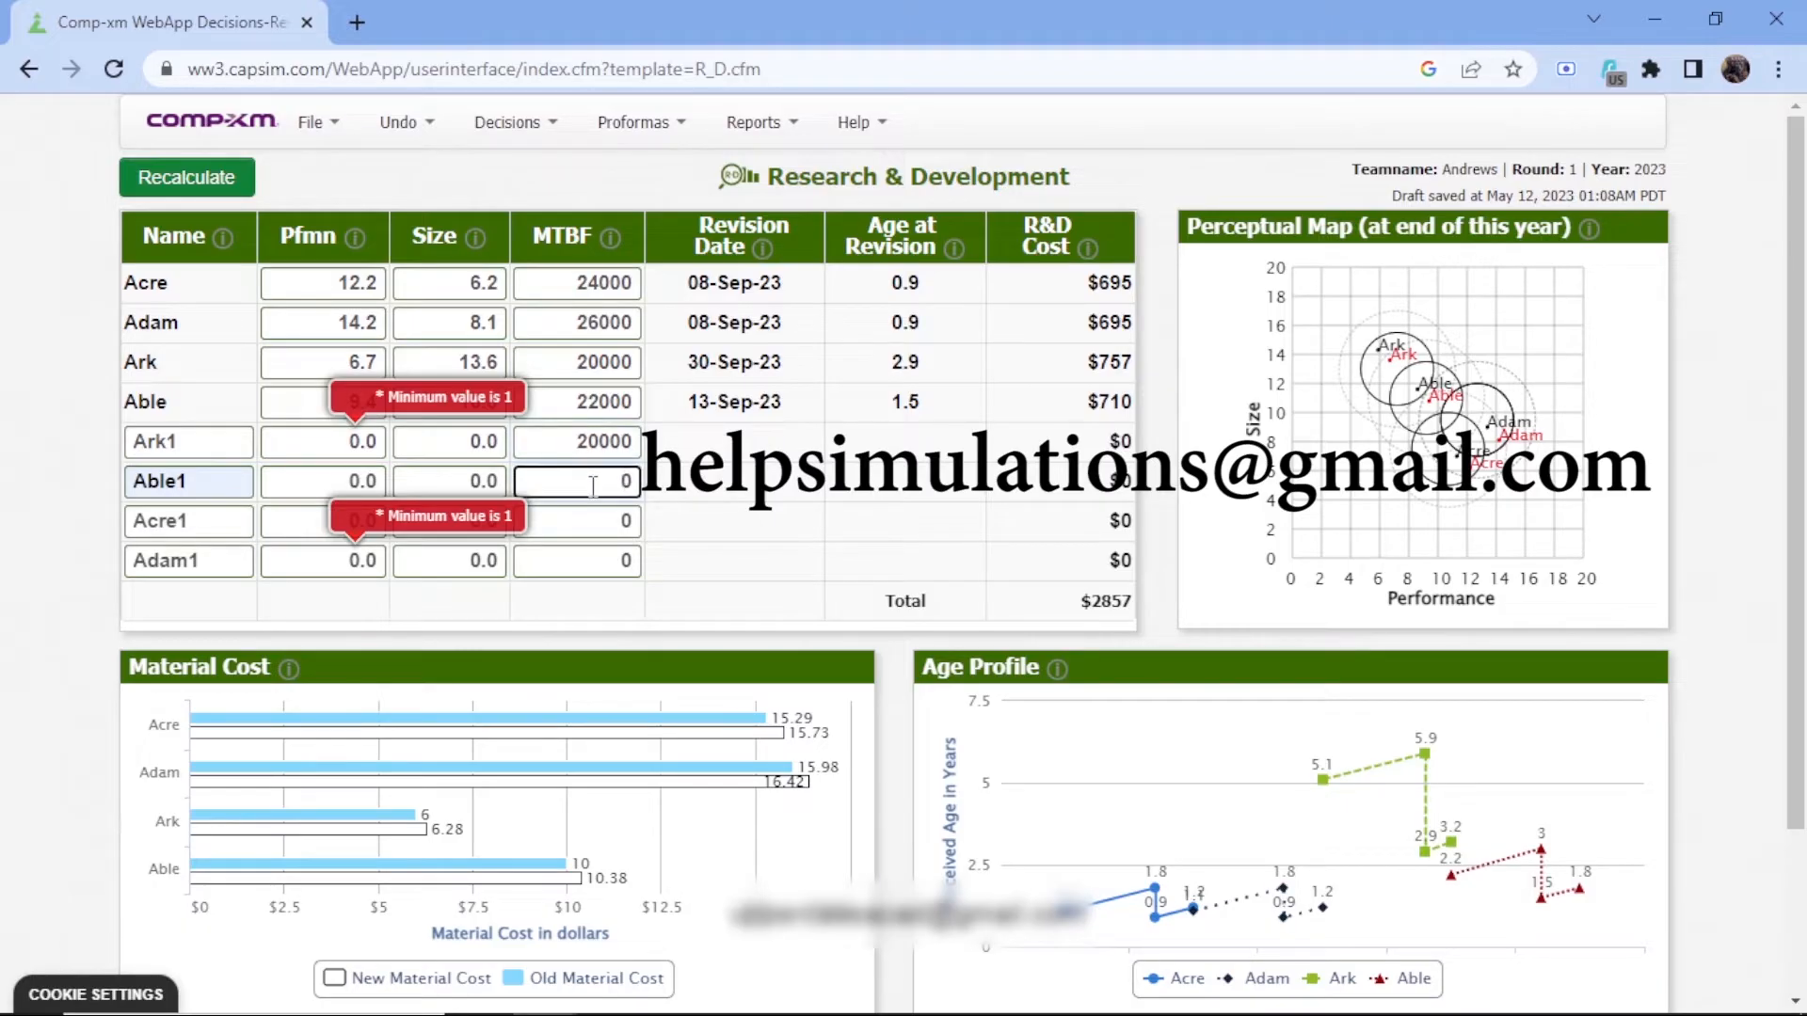
pyautogui.write('22000')
# Set the MTBF of Acre1 to 24000 and of Adam1 to 26000
pyautogui.click(580, 524)
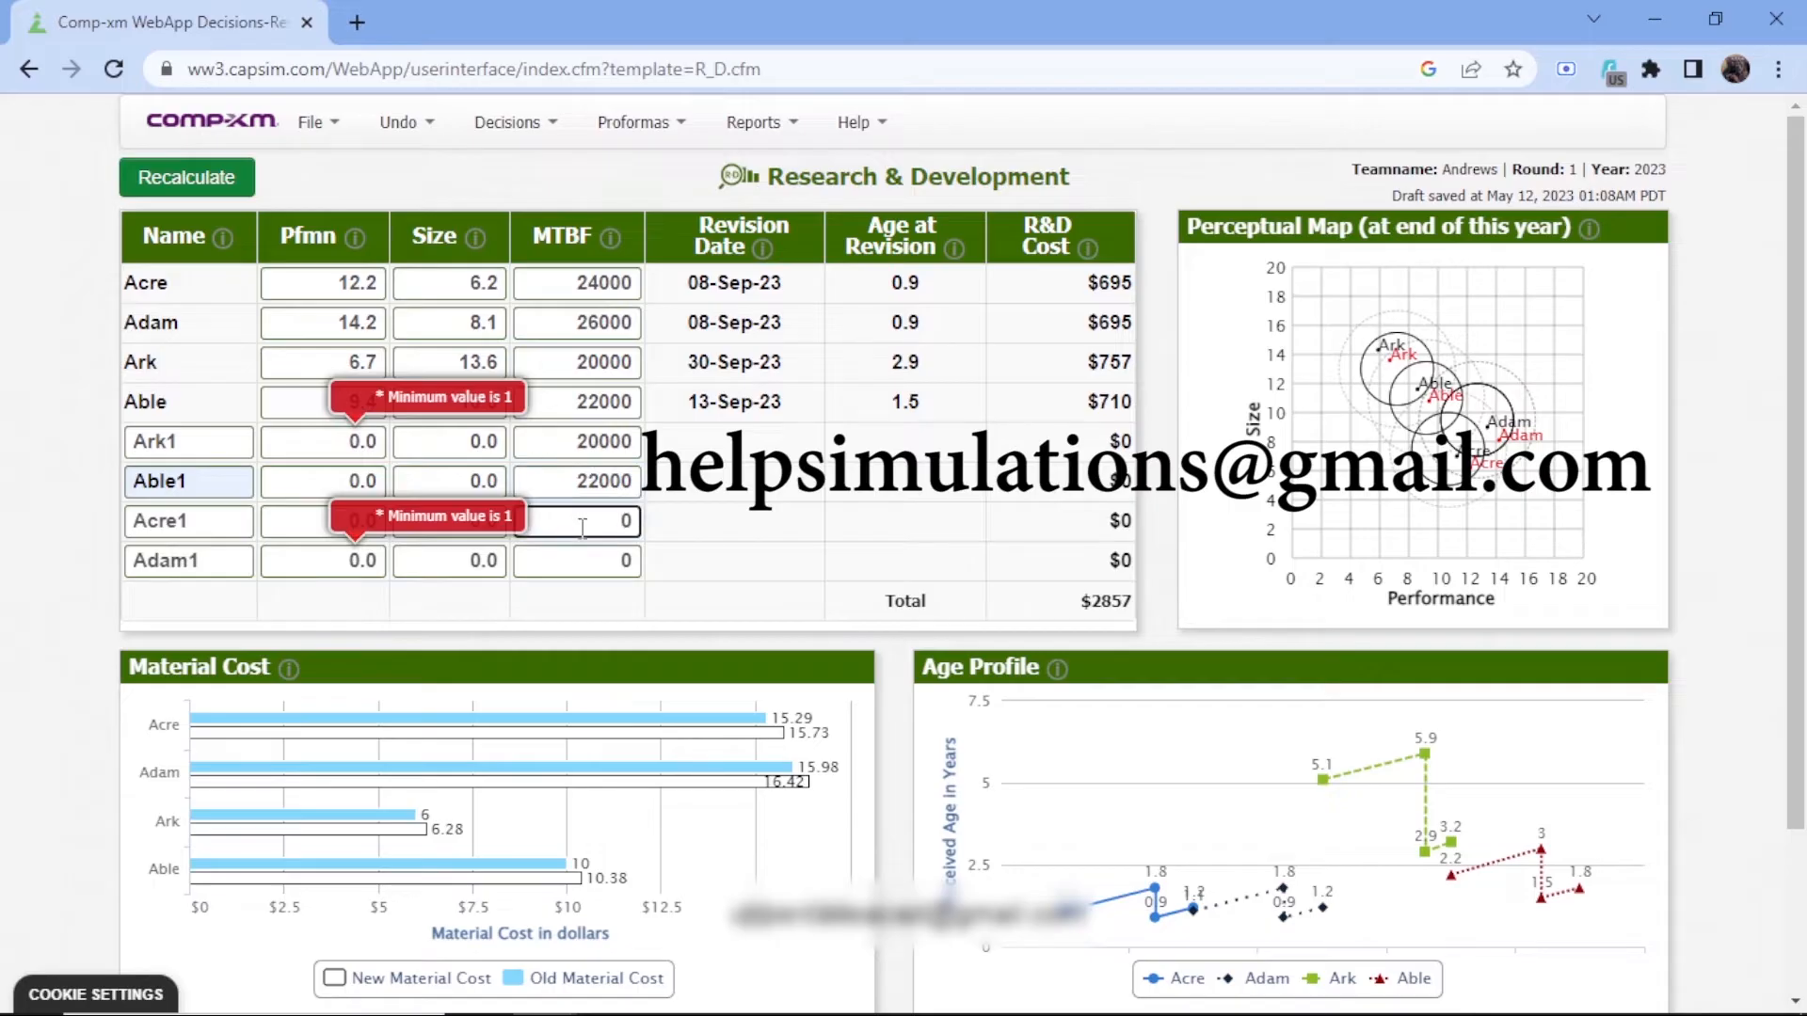
pyautogui.write('24000')
pyautogui.click(603, 559)
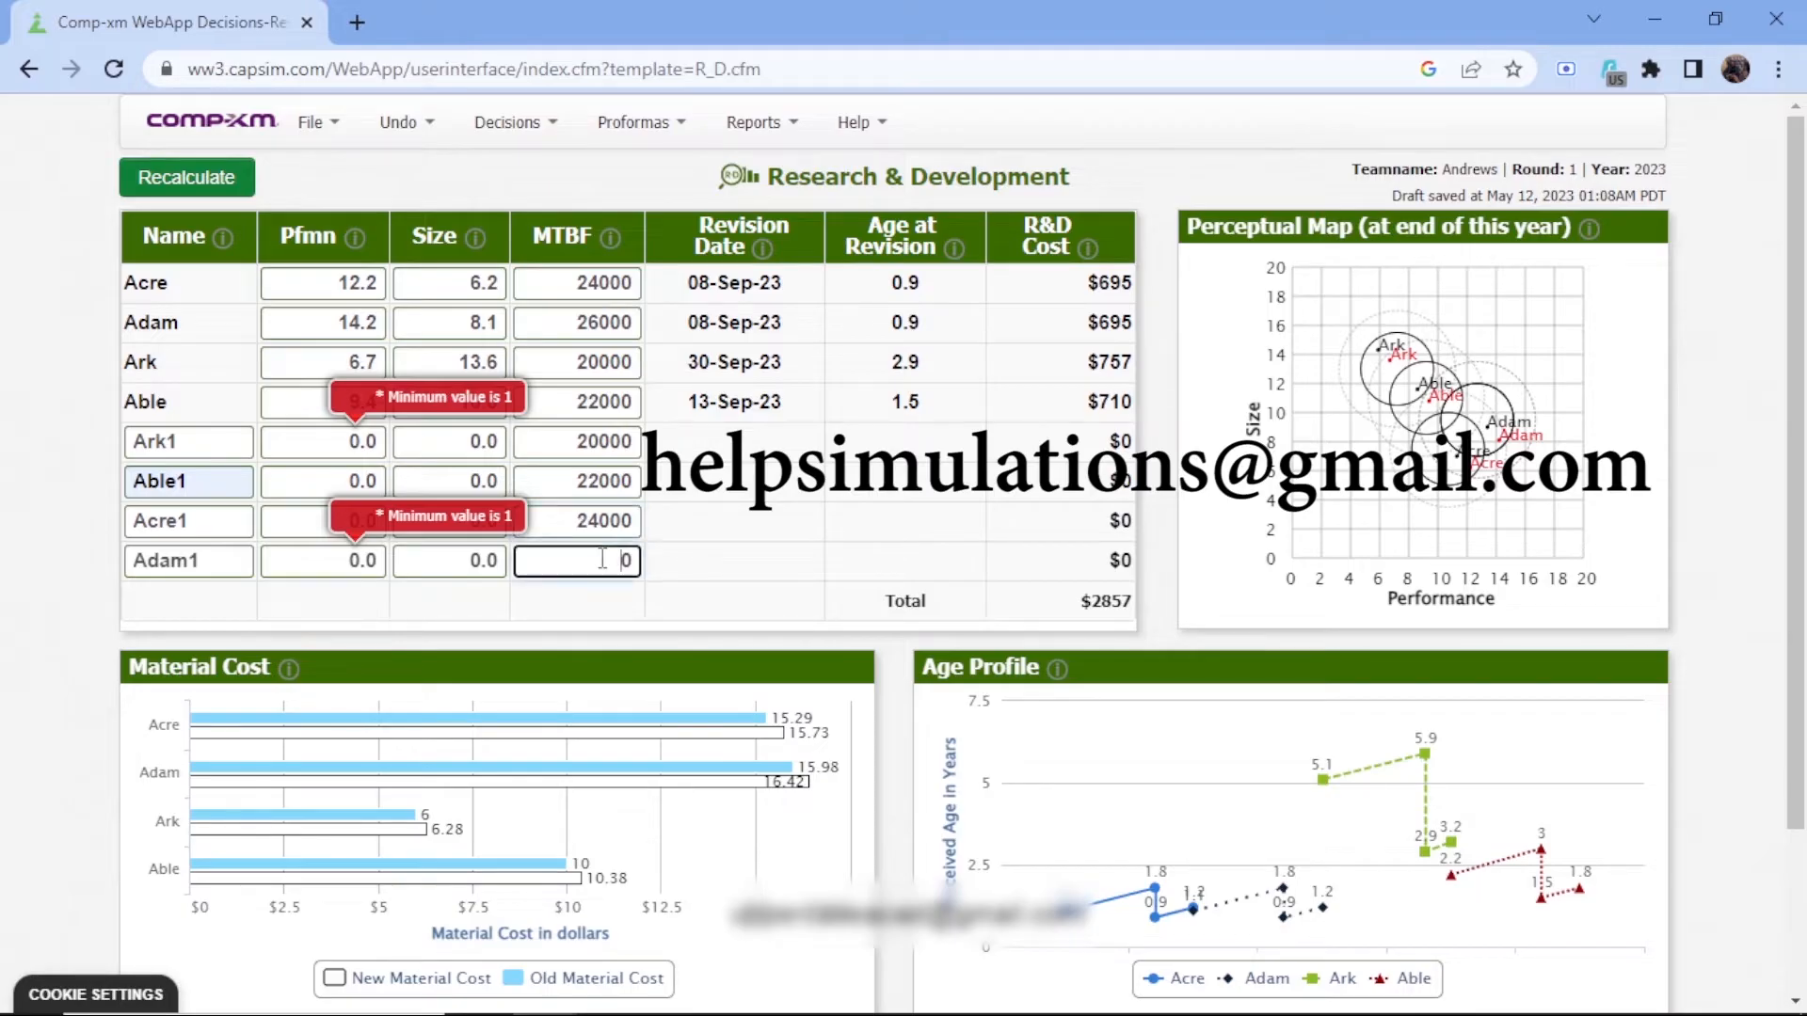
pyautogui.write('26000')
# Set the performance of Adam1 to 15.4
pyautogui.click(379, 562)
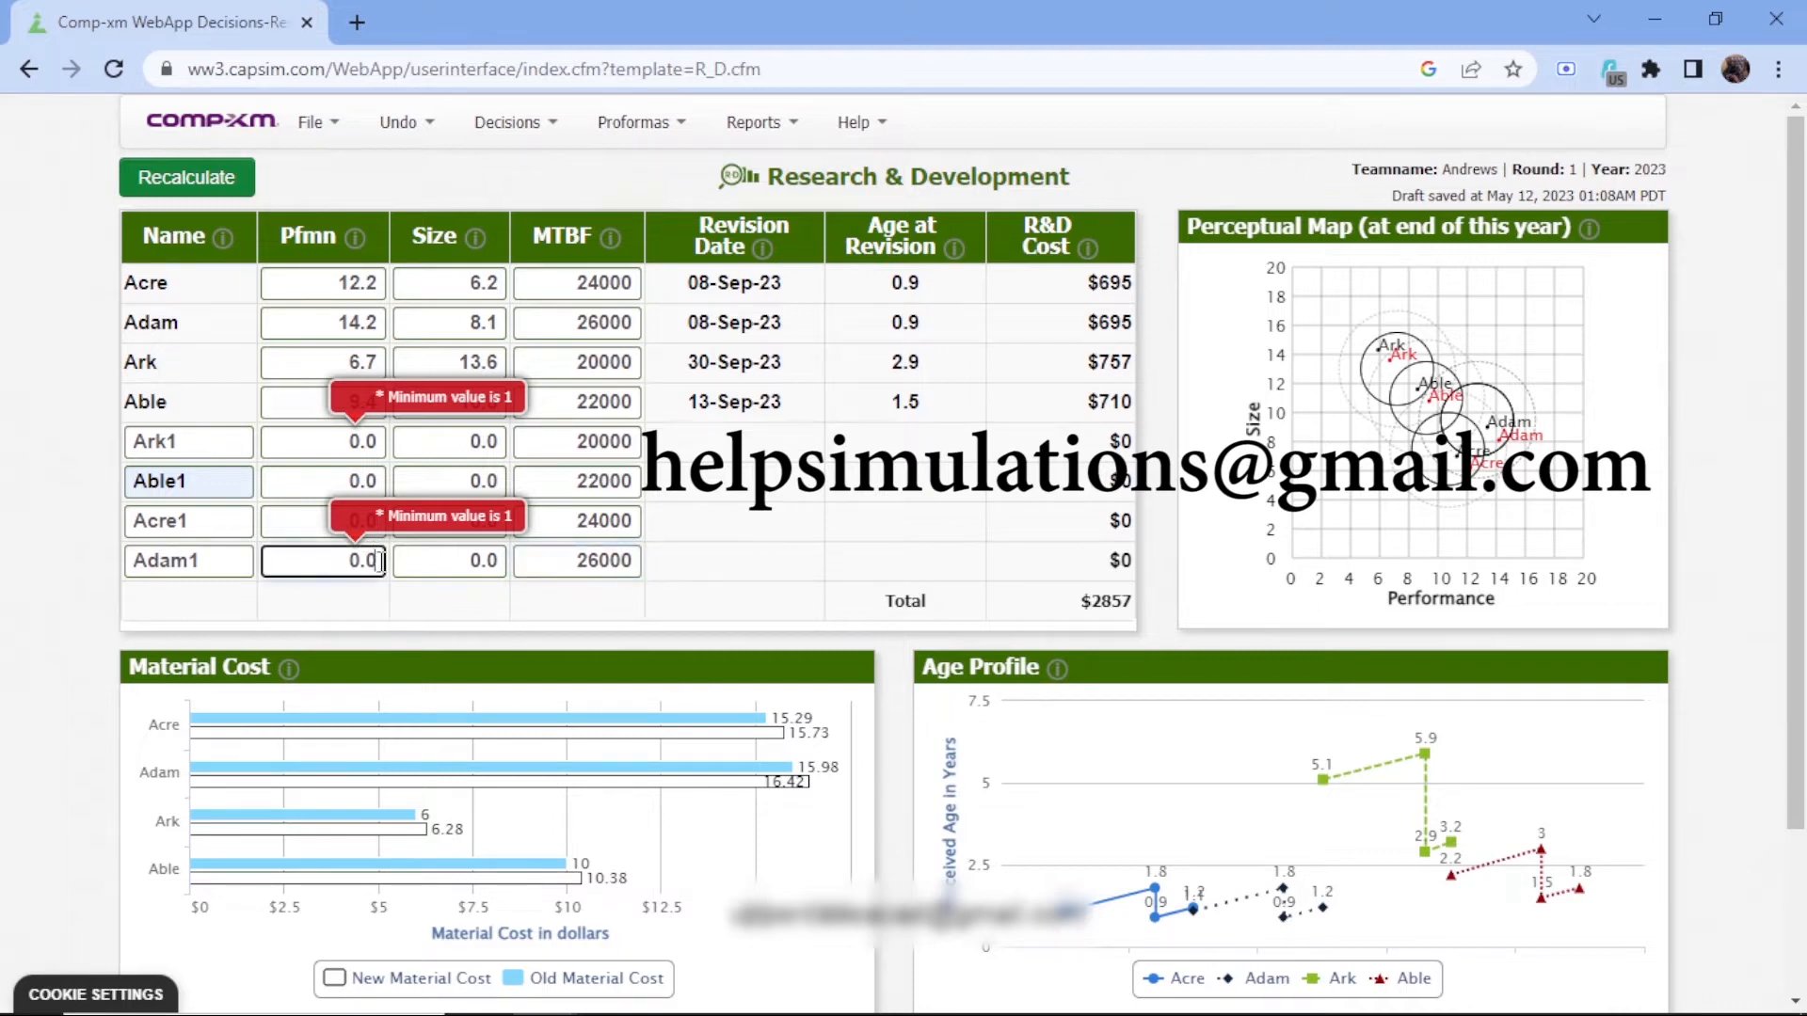
pyautogui.press('BackSpace')
pyautogui.press('BackSpace')
pyautogui.press('BackSpace')
pyautogui.write('1')
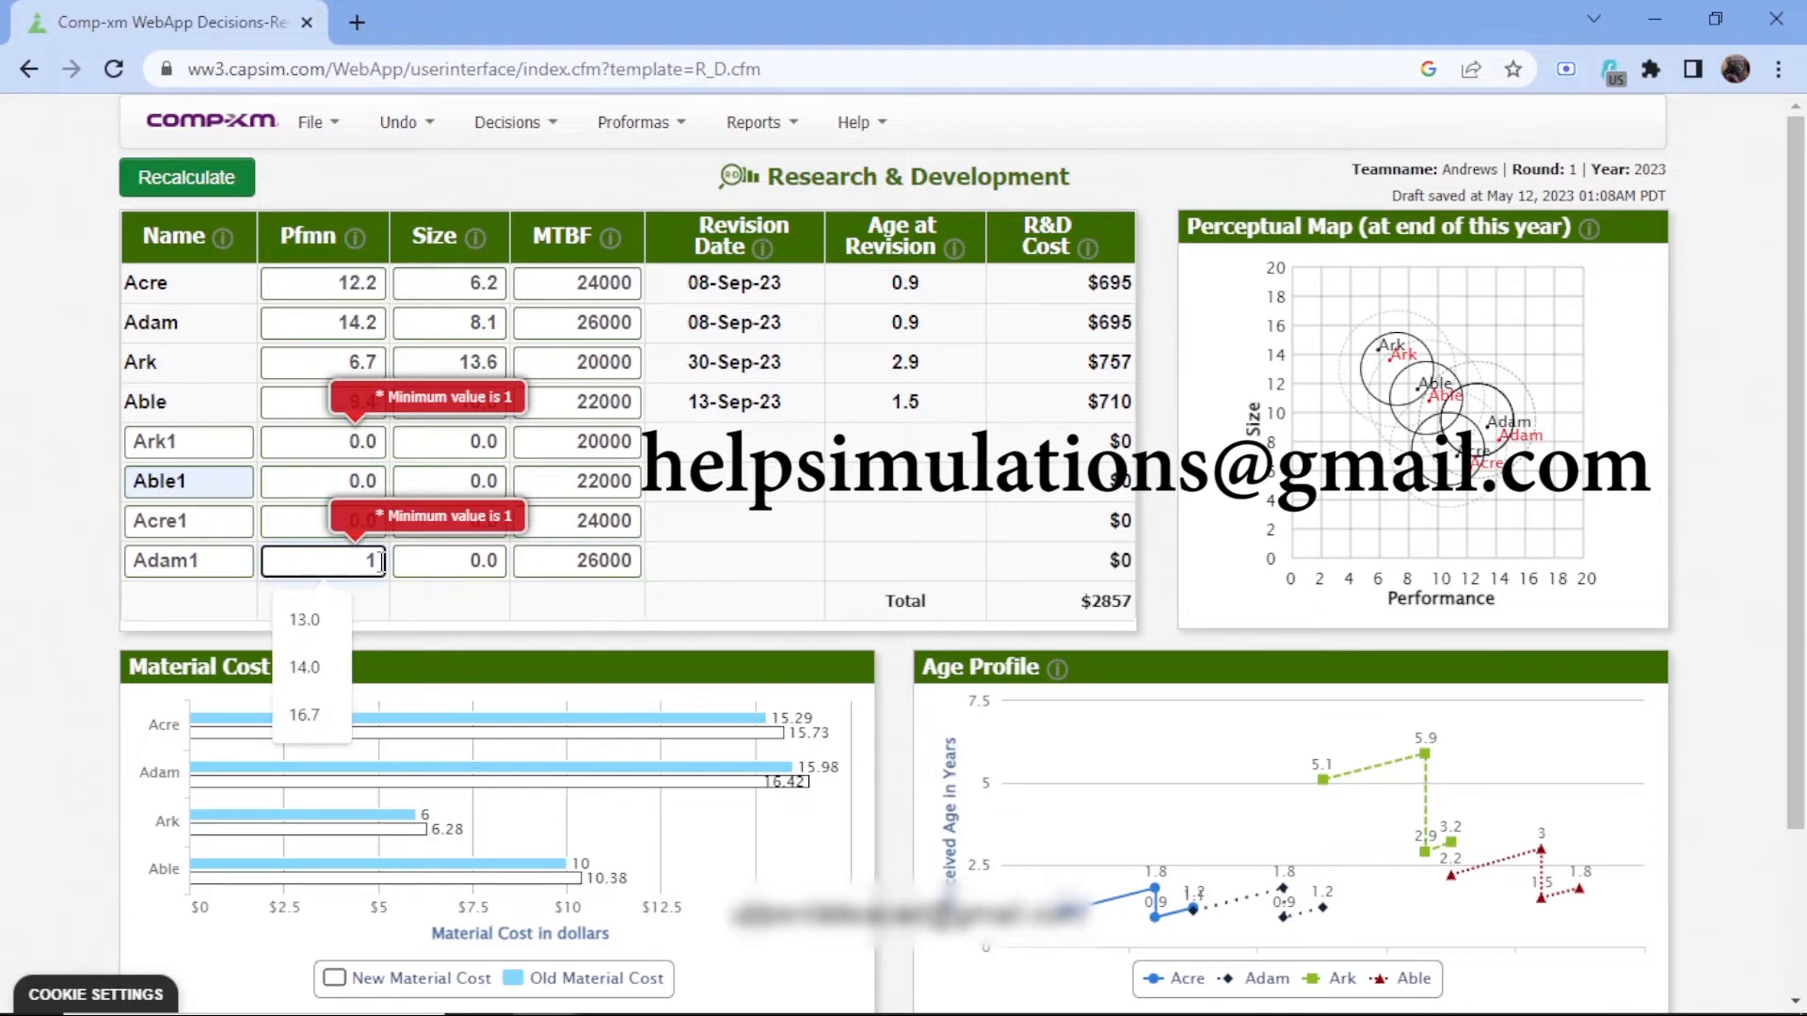
pyautogui.write('5.')
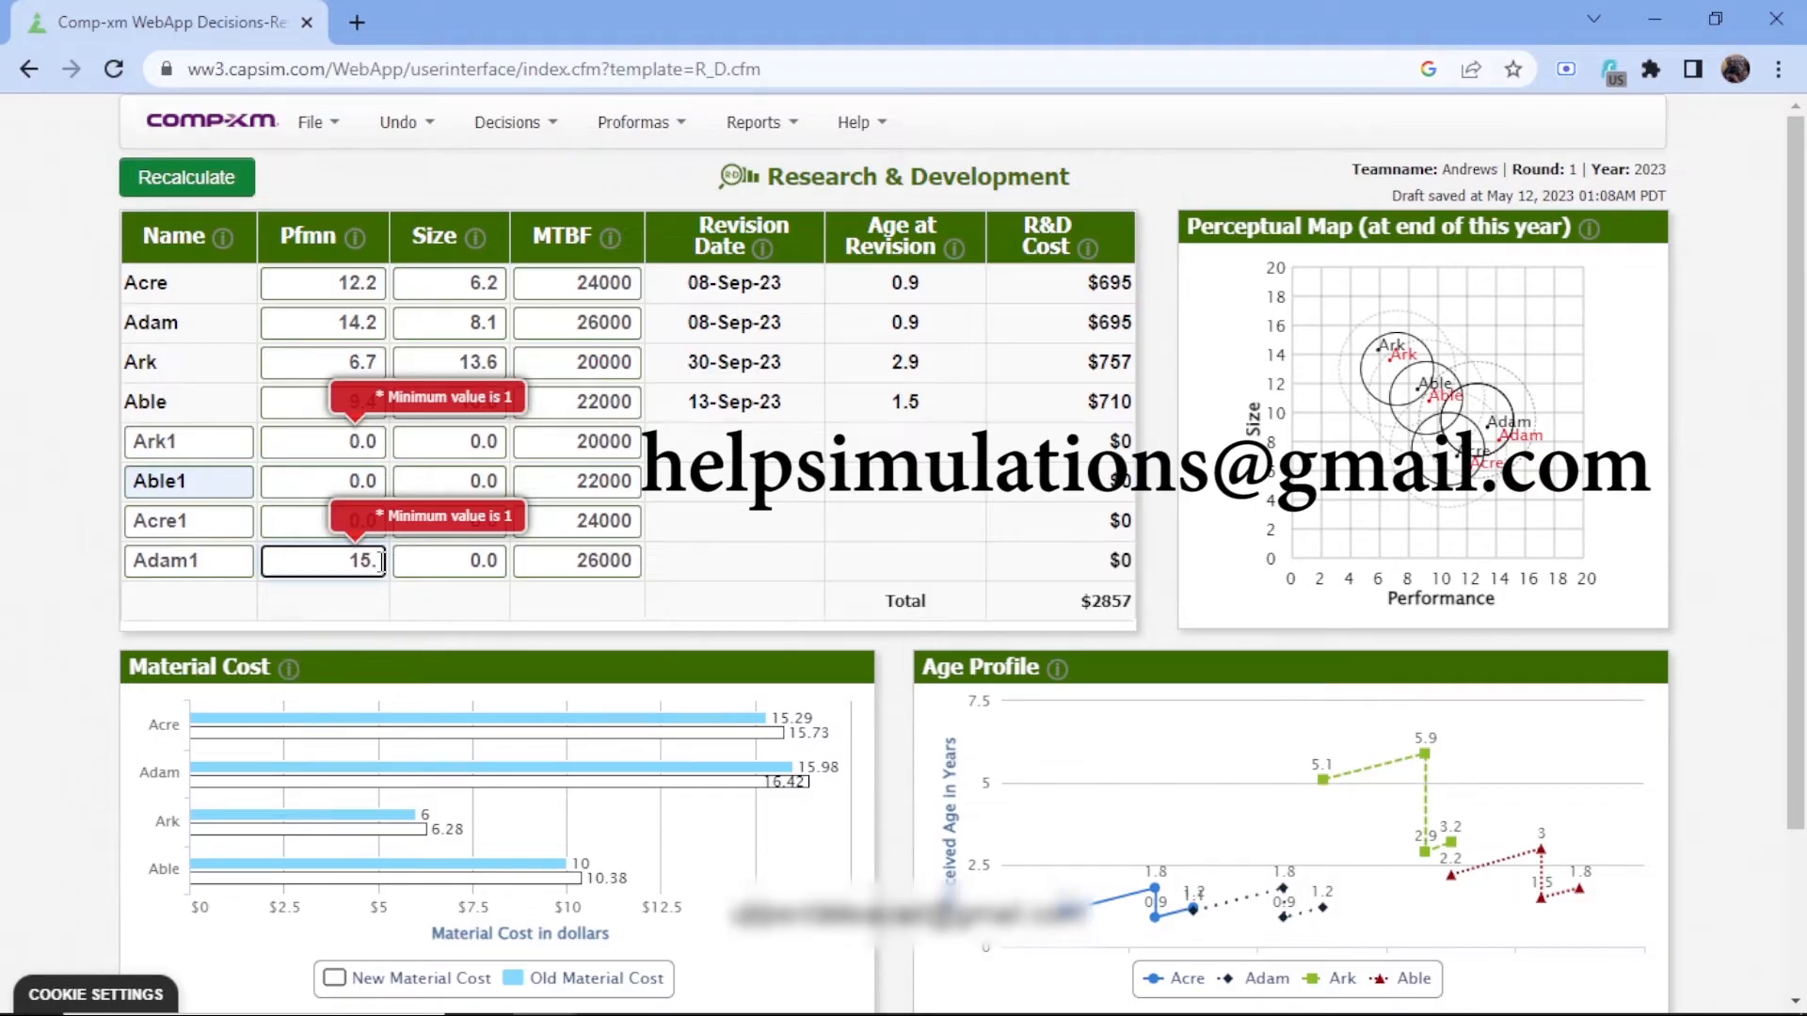
pyautogui.write('4')
# Set the size of Adam1 to 7.0
pyautogui.click(502, 563)
pyautogui.press('BackSpace')
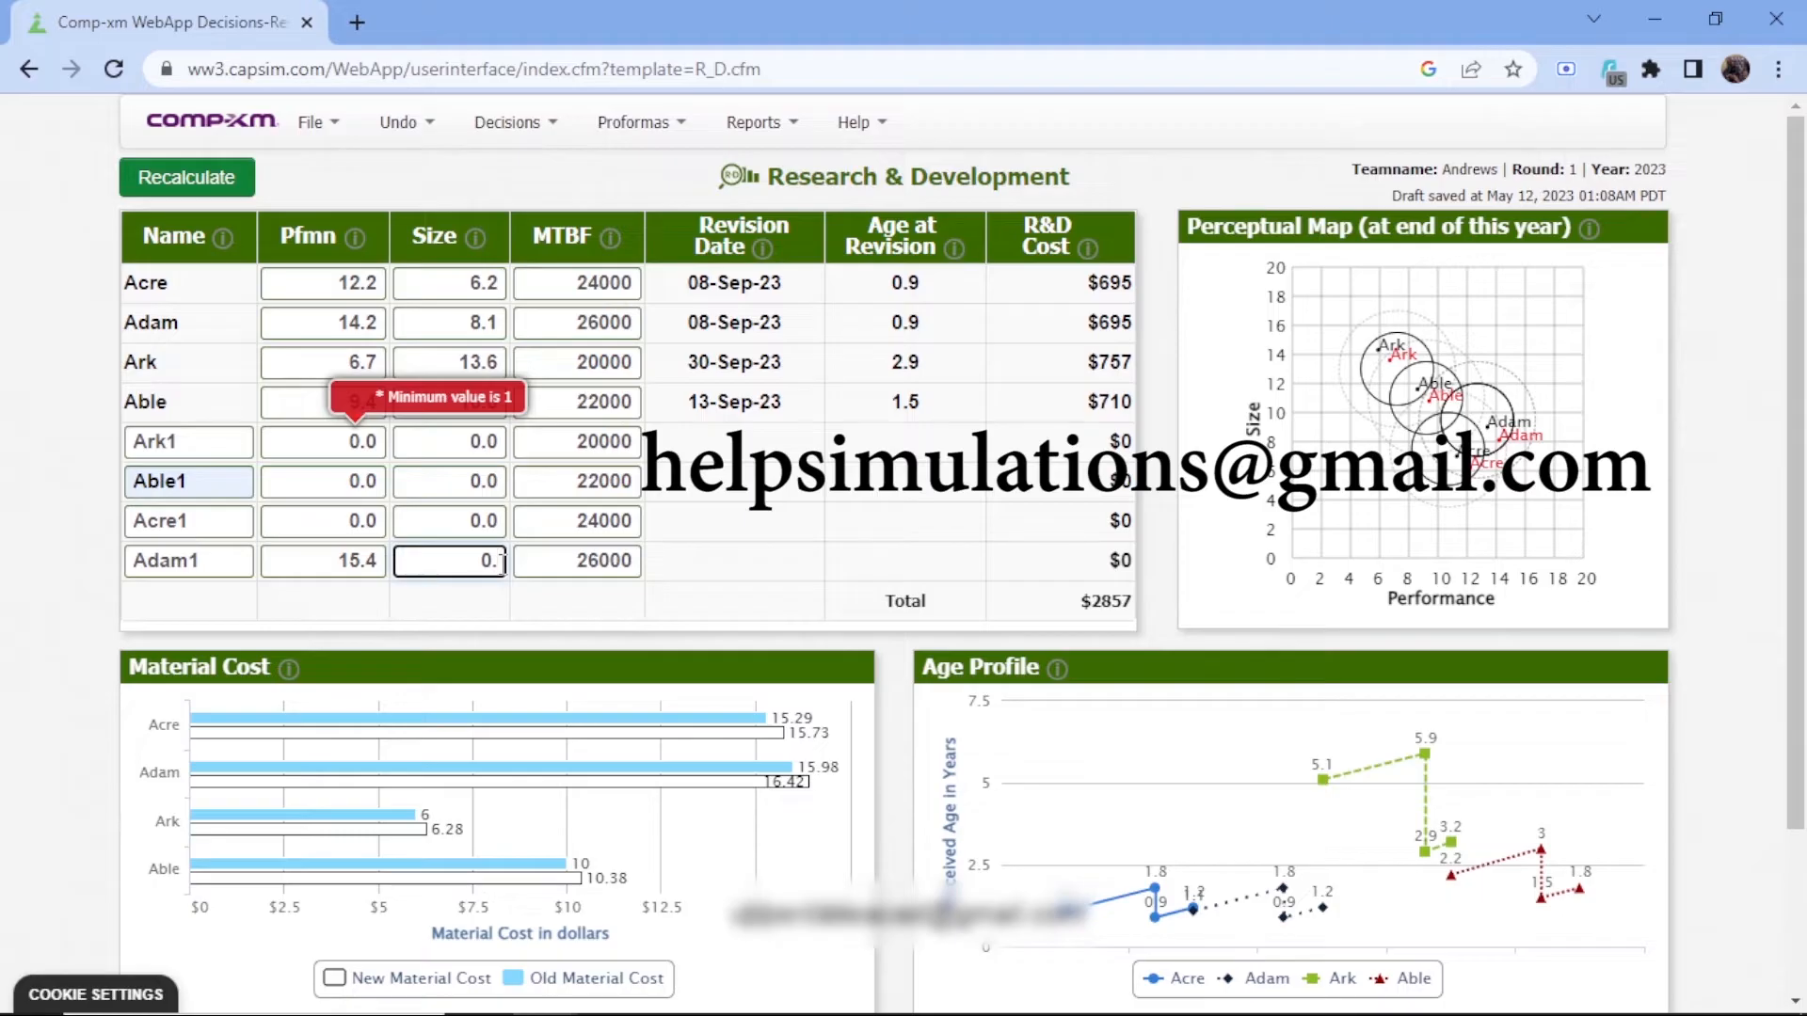
pyautogui.press('BackSpace')
pyautogui.press('BackSpace')
pyautogui.write('7.0')
# Set the performance of Acre1 to 13.3
pyautogui.click(383, 518)
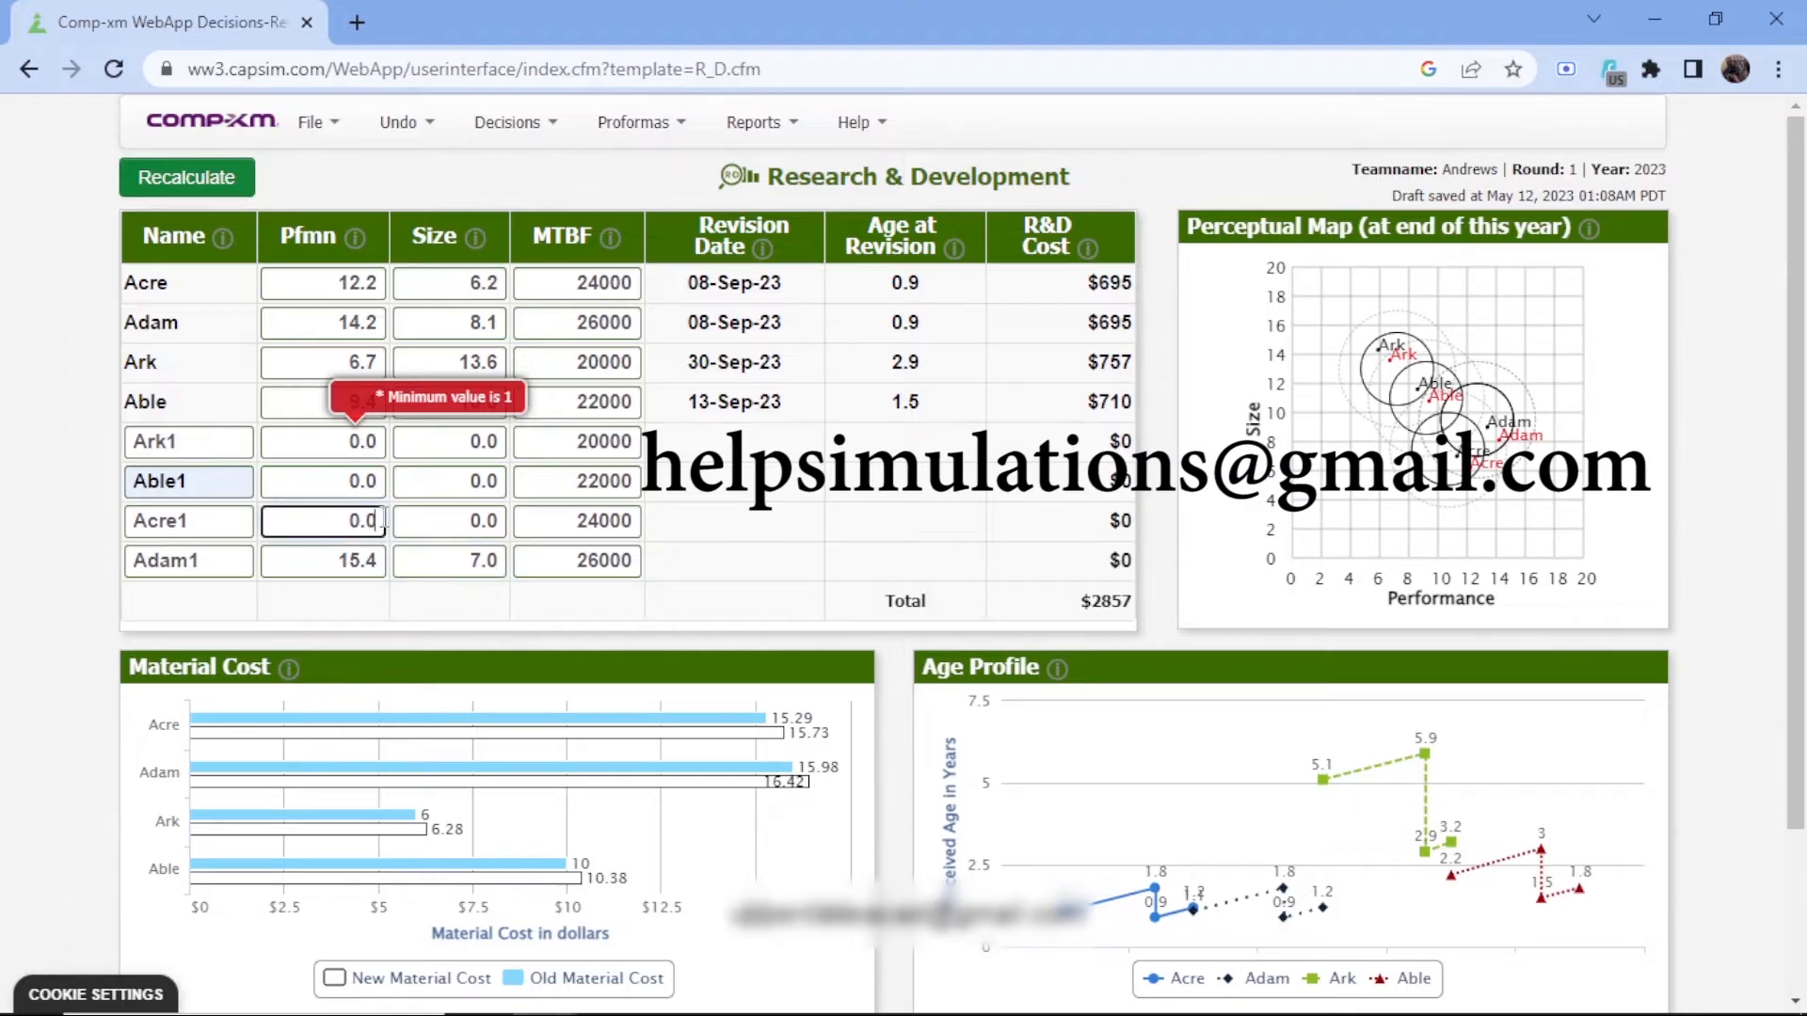
pyautogui.press('BackSpace')
pyautogui.press('BackSpace')
pyautogui.press('BackSpace')
pyautogui.write('13.3')
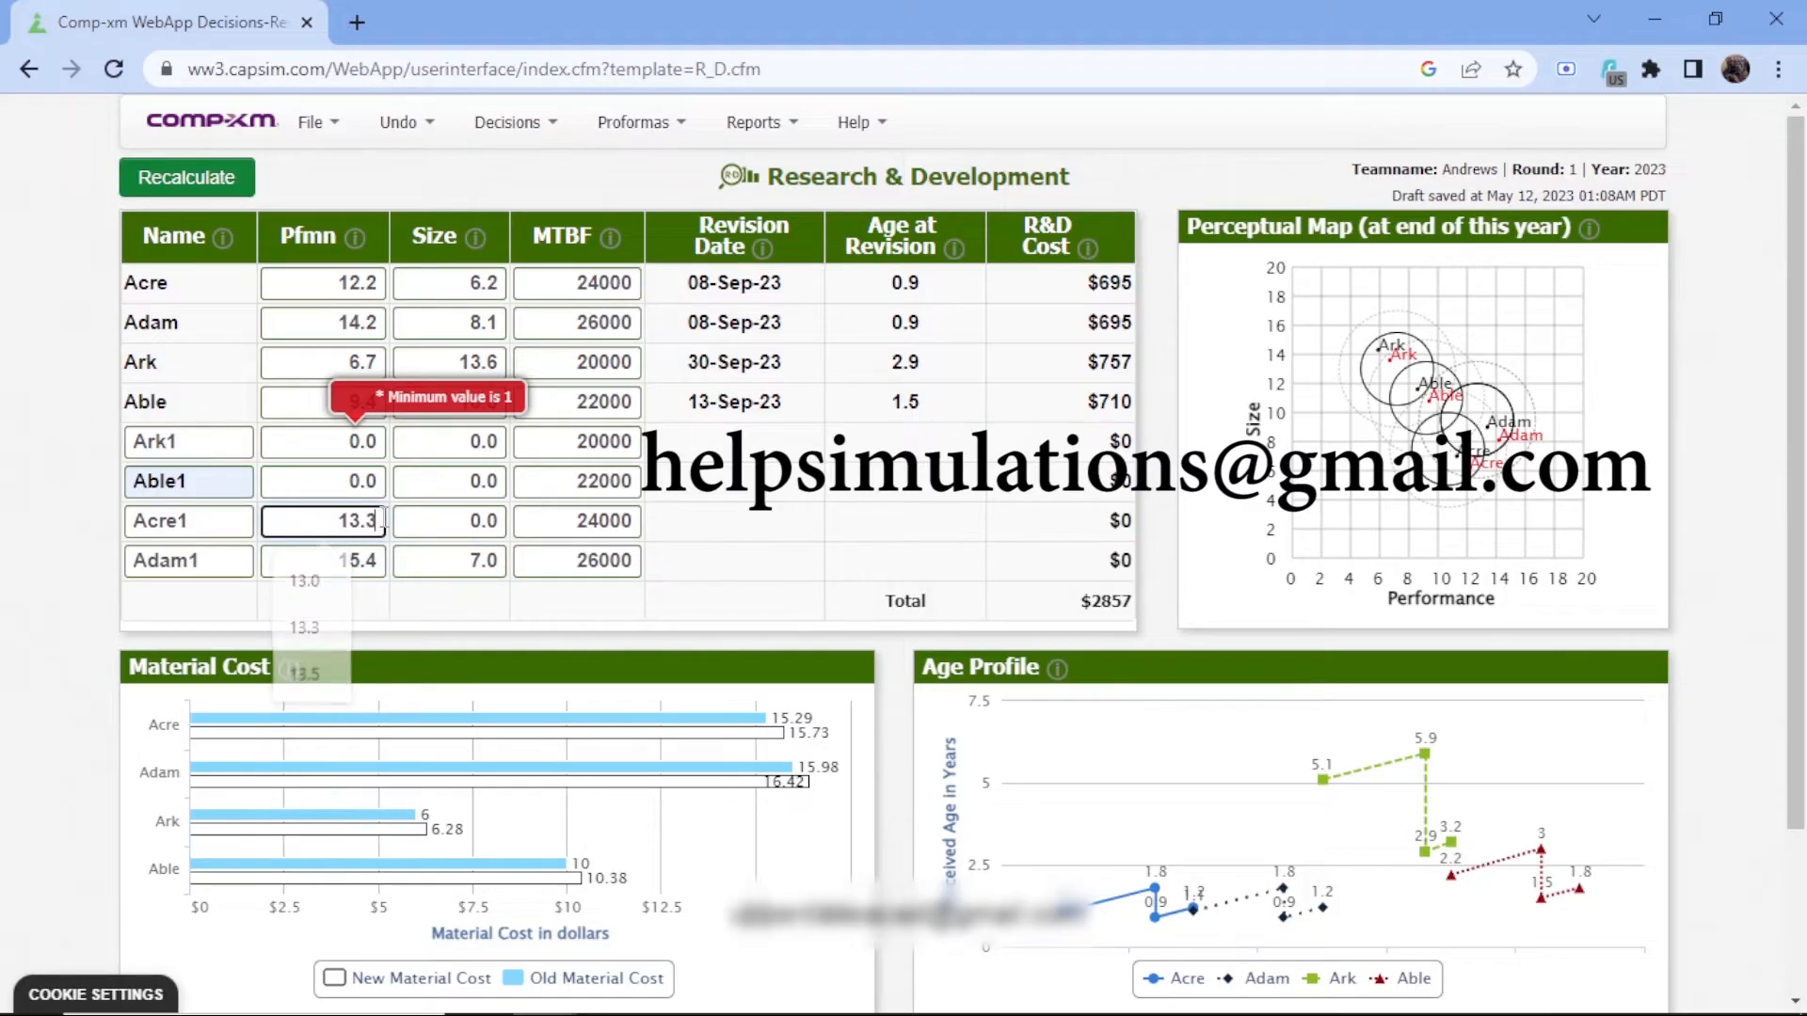
# Set the size of Acre1 to 5.0
pyautogui.click(501, 521)
pyautogui.press('BackSpace')
pyautogui.press('BackSpace')
pyautogui.press('BackSpace')
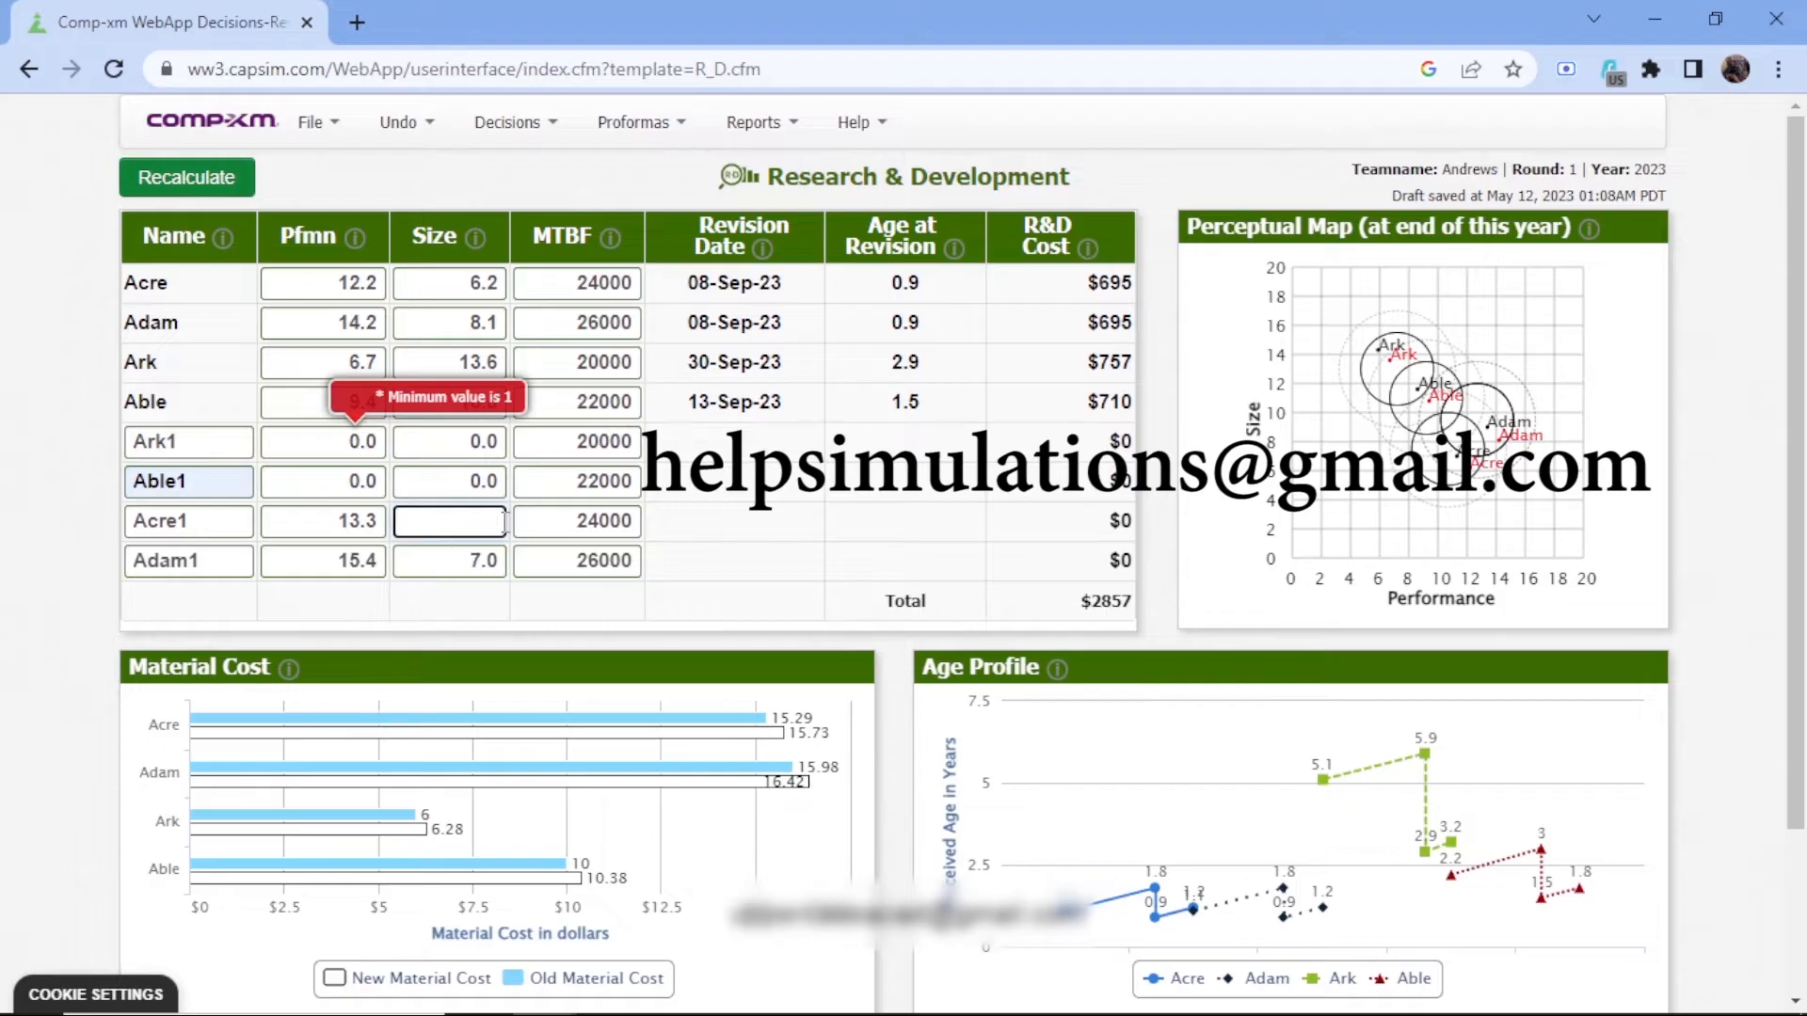
pyautogui.write('5.0')
pyautogui.click(380, 480)
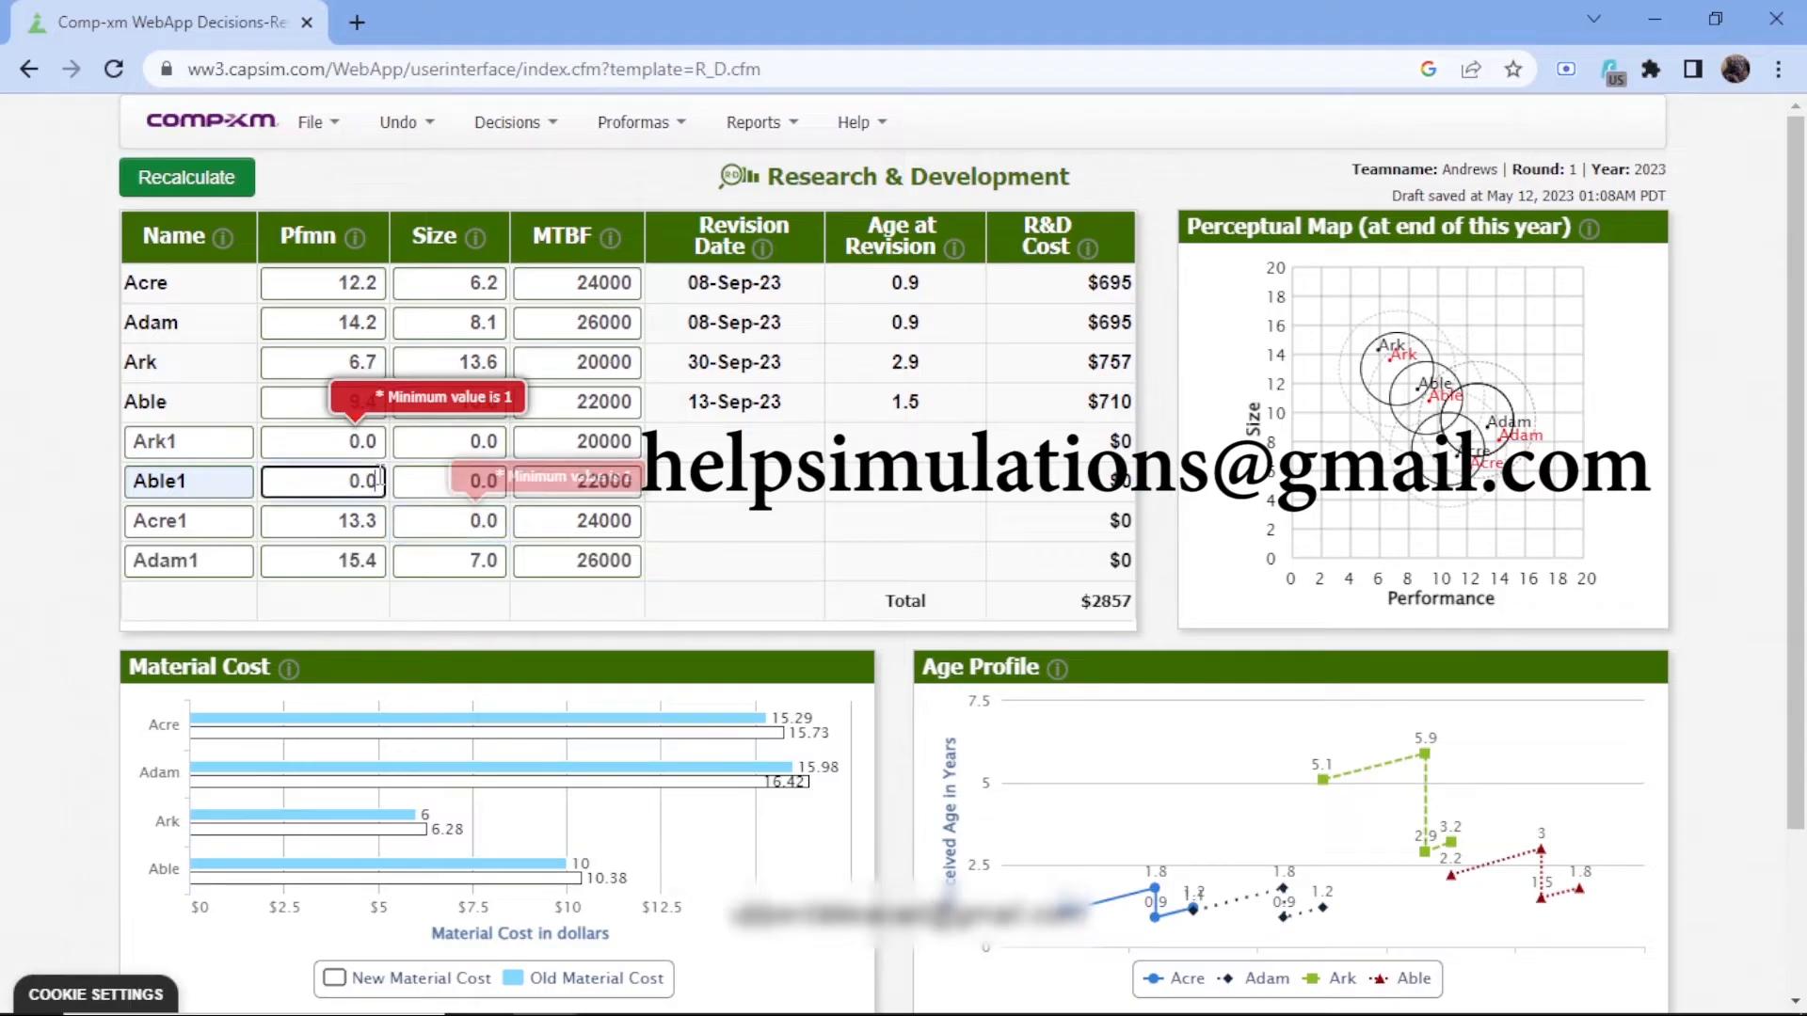
pyautogui.click(486, 521)
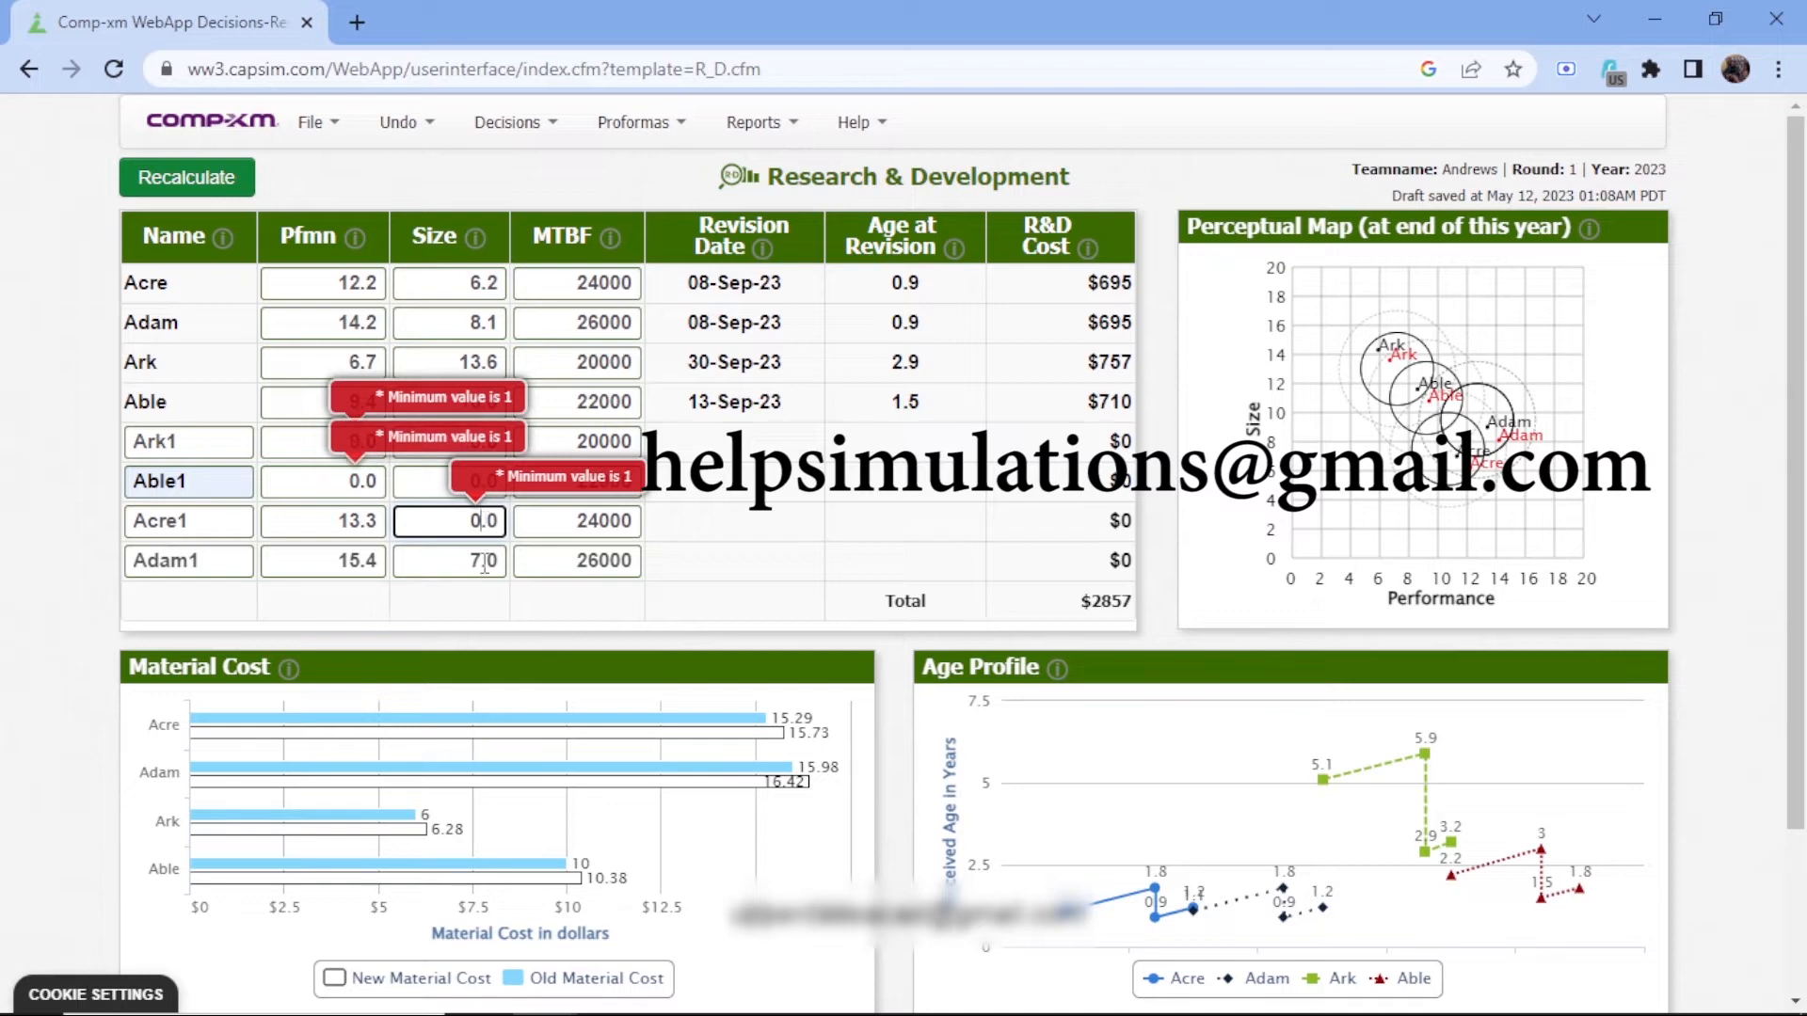
pyautogui.press('BackSpace')
pyautogui.write('5')
# Set the performance of Able1 to 10.1
pyautogui.click(379, 482)
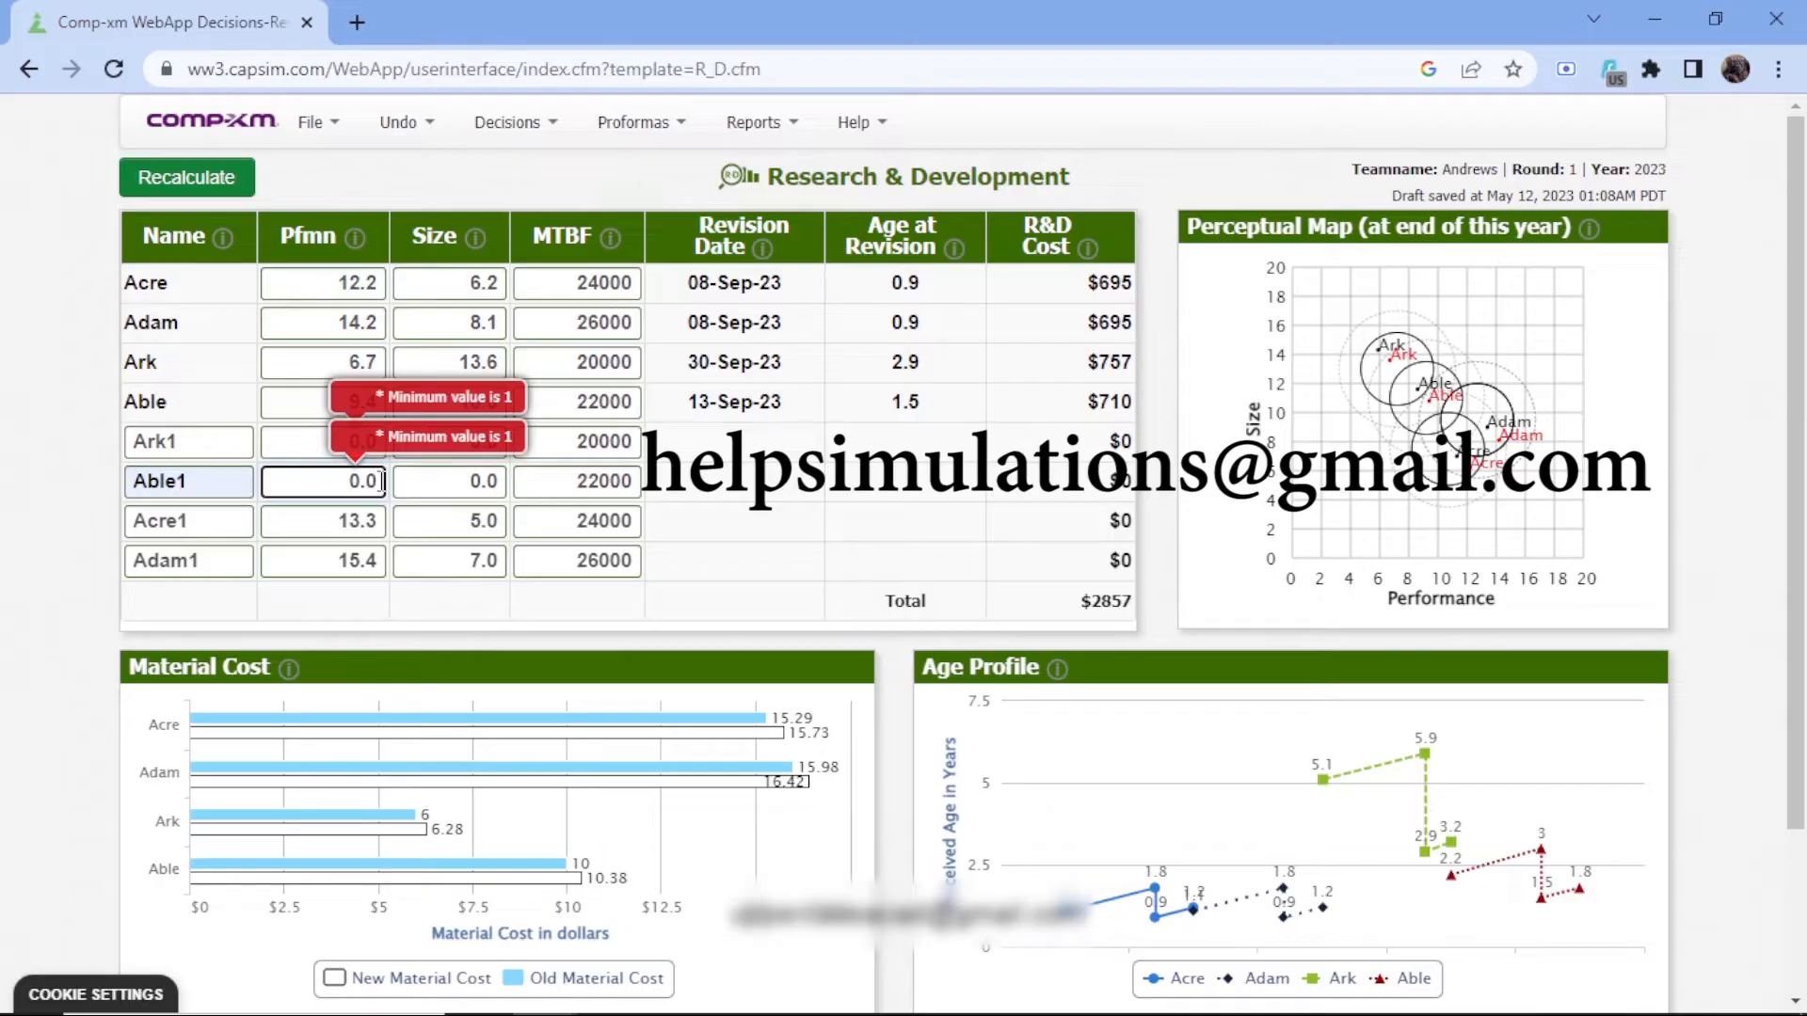
pyautogui.press('BackSpace')
pyautogui.press('BackSpace')
pyautogui.press('BackSpace')
pyautogui.write('1')
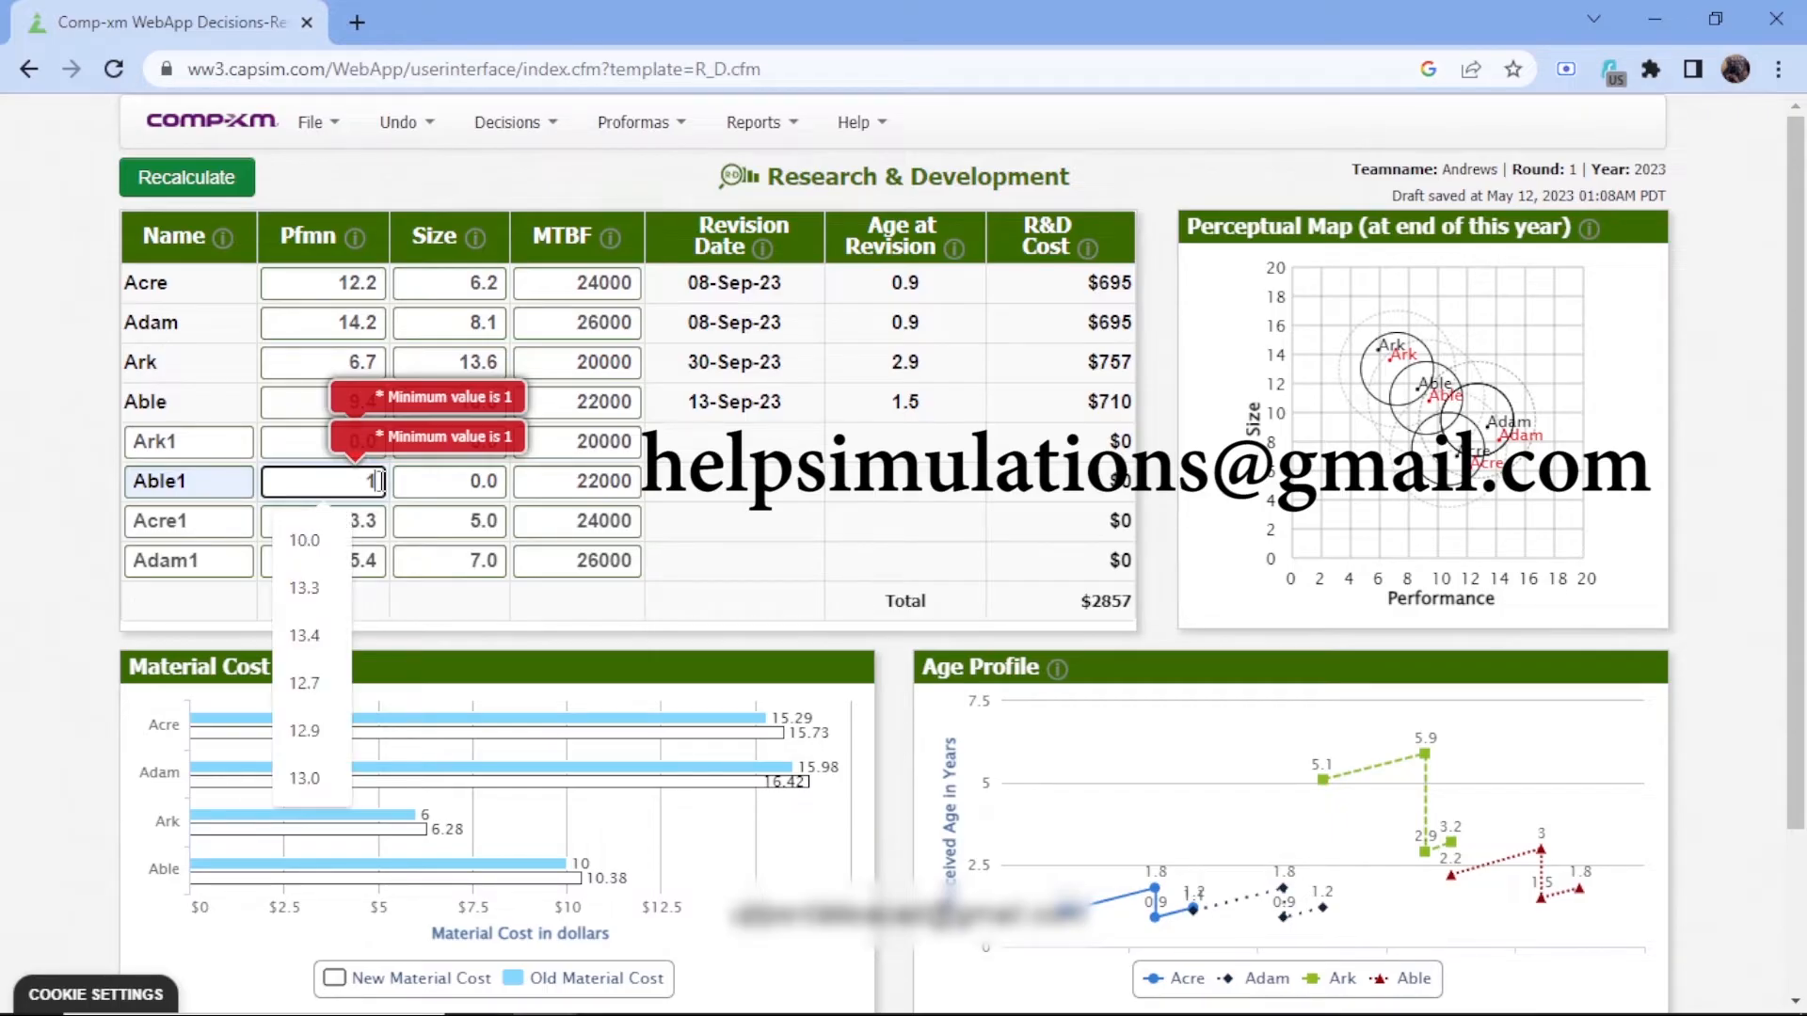
pyautogui.write('0.1')
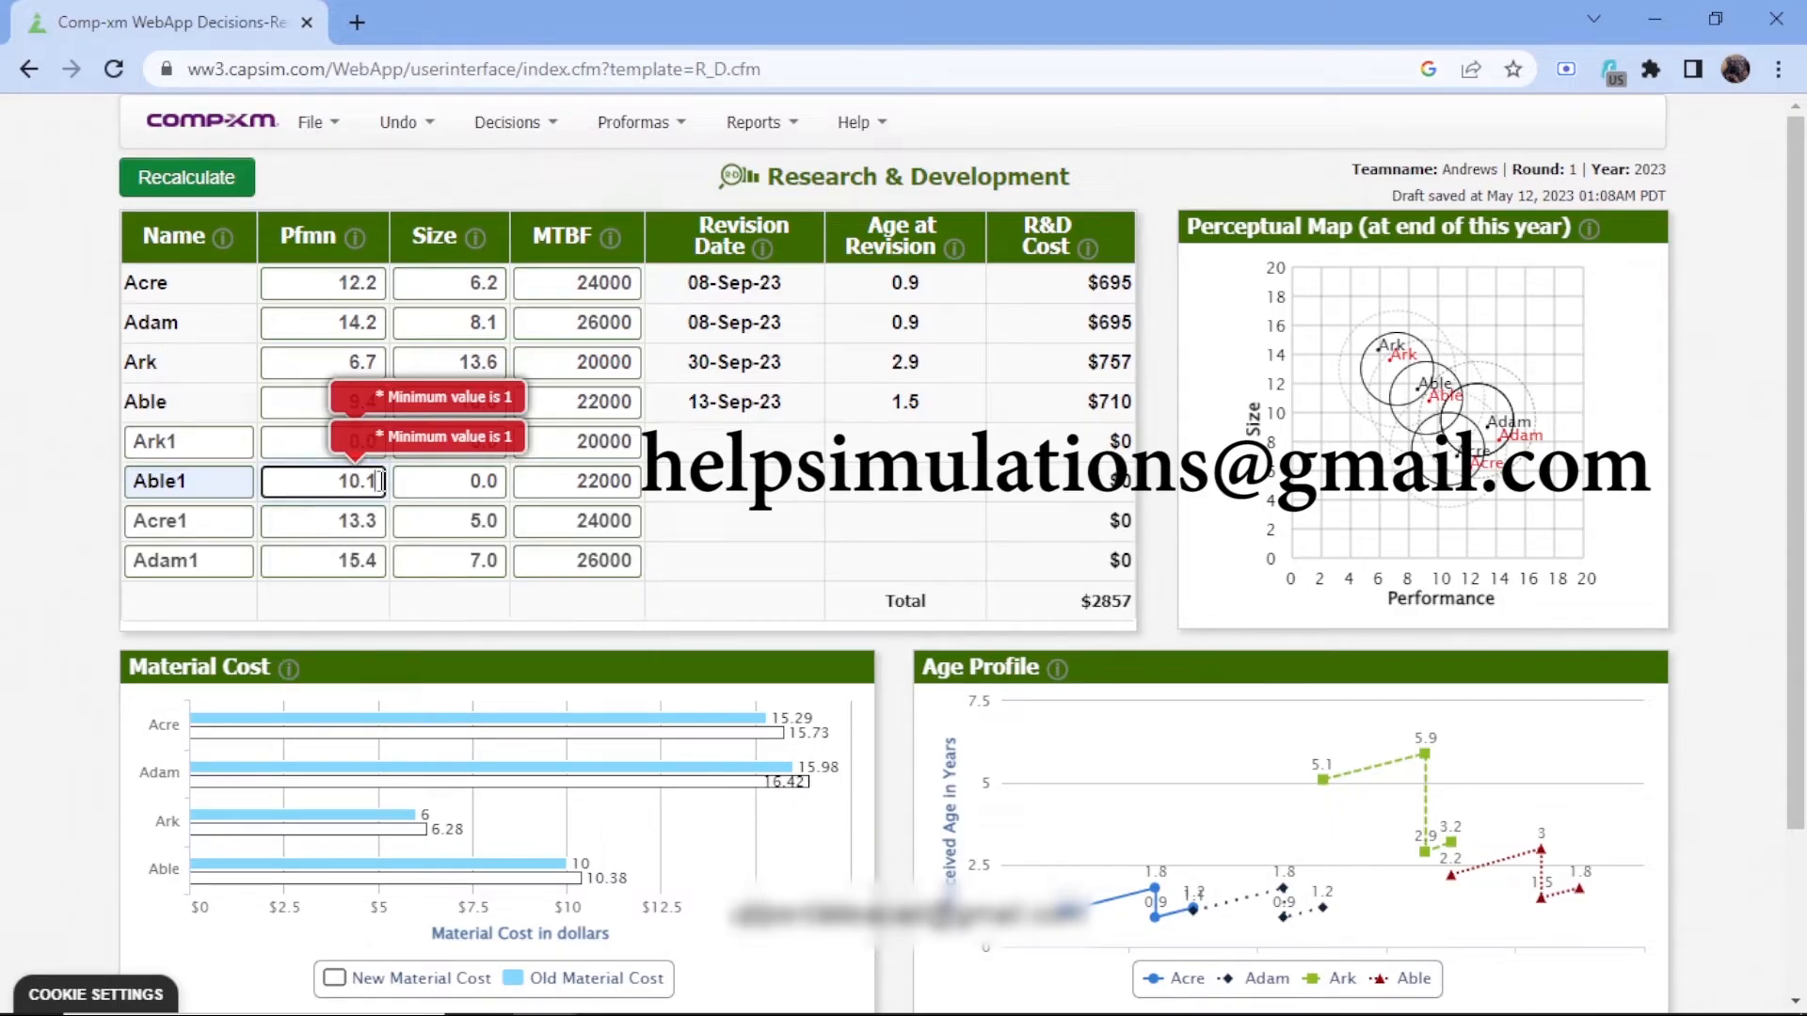
# Set the size of Able1 to 10.1
pyautogui.click(496, 481)
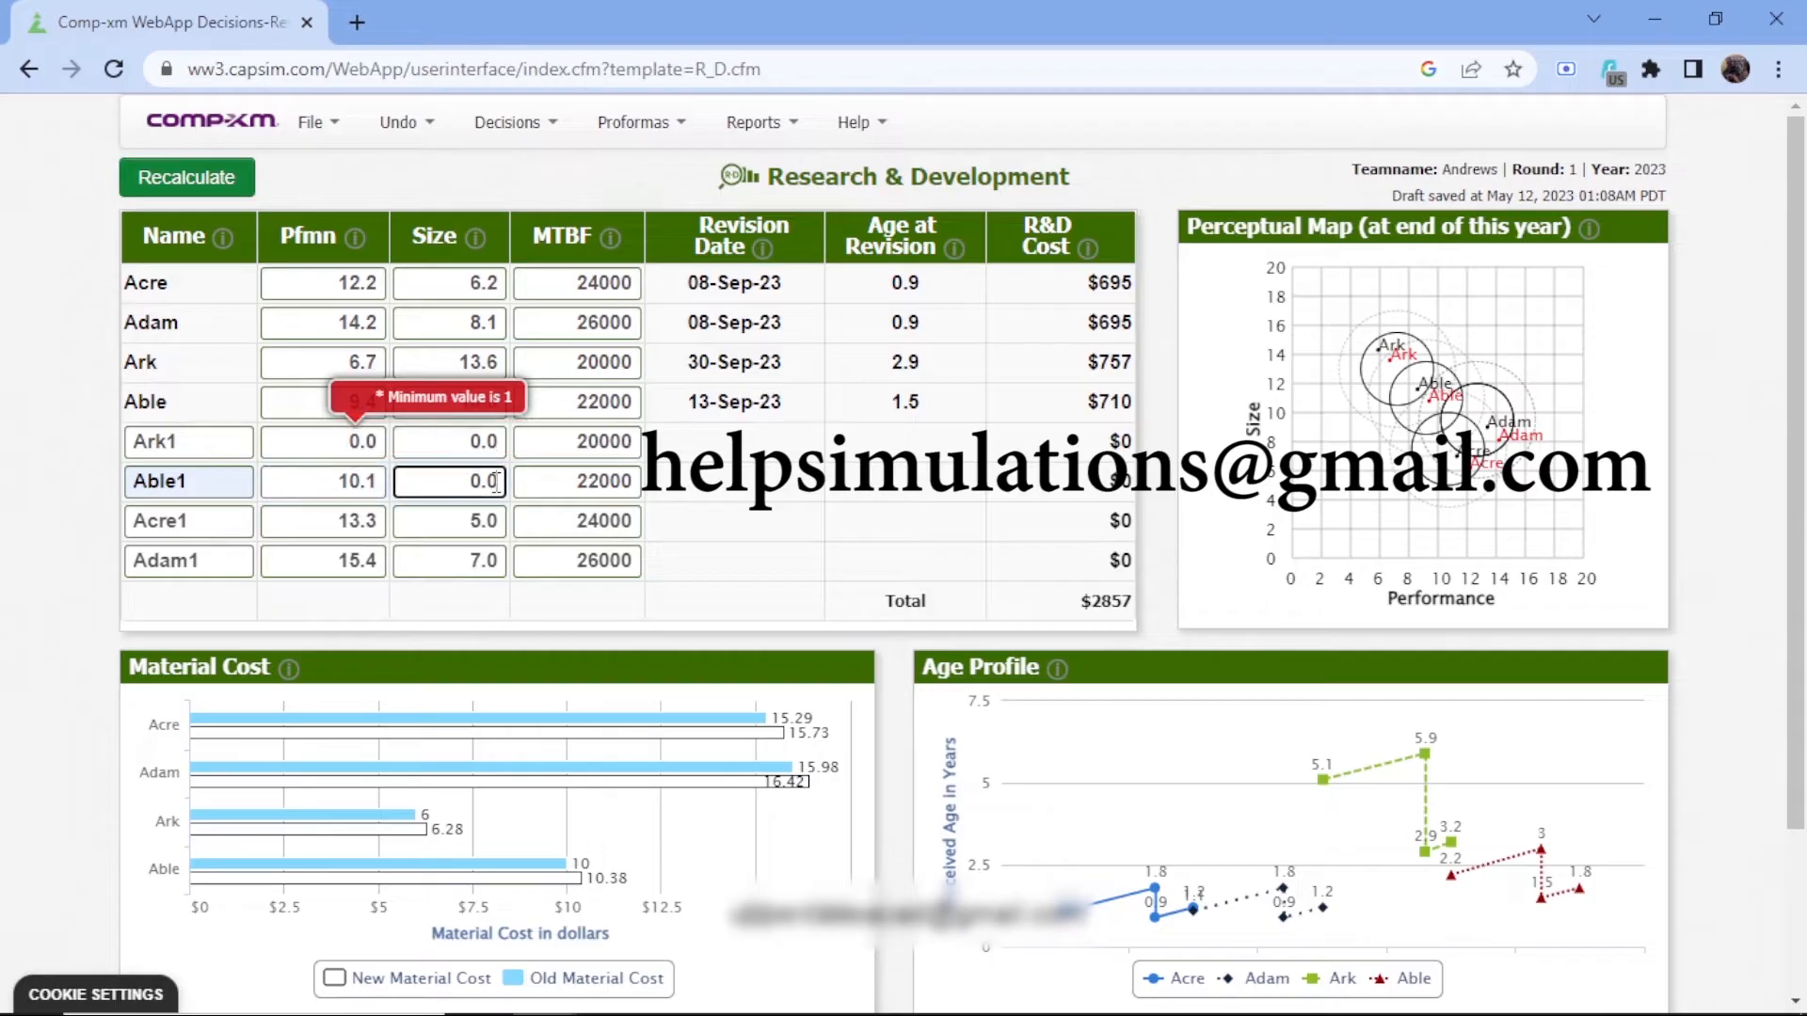
pyautogui.press('BackSpace')
pyautogui.press('BackSpace')
pyautogui.press('BackSpace')
pyautogui.write('10')
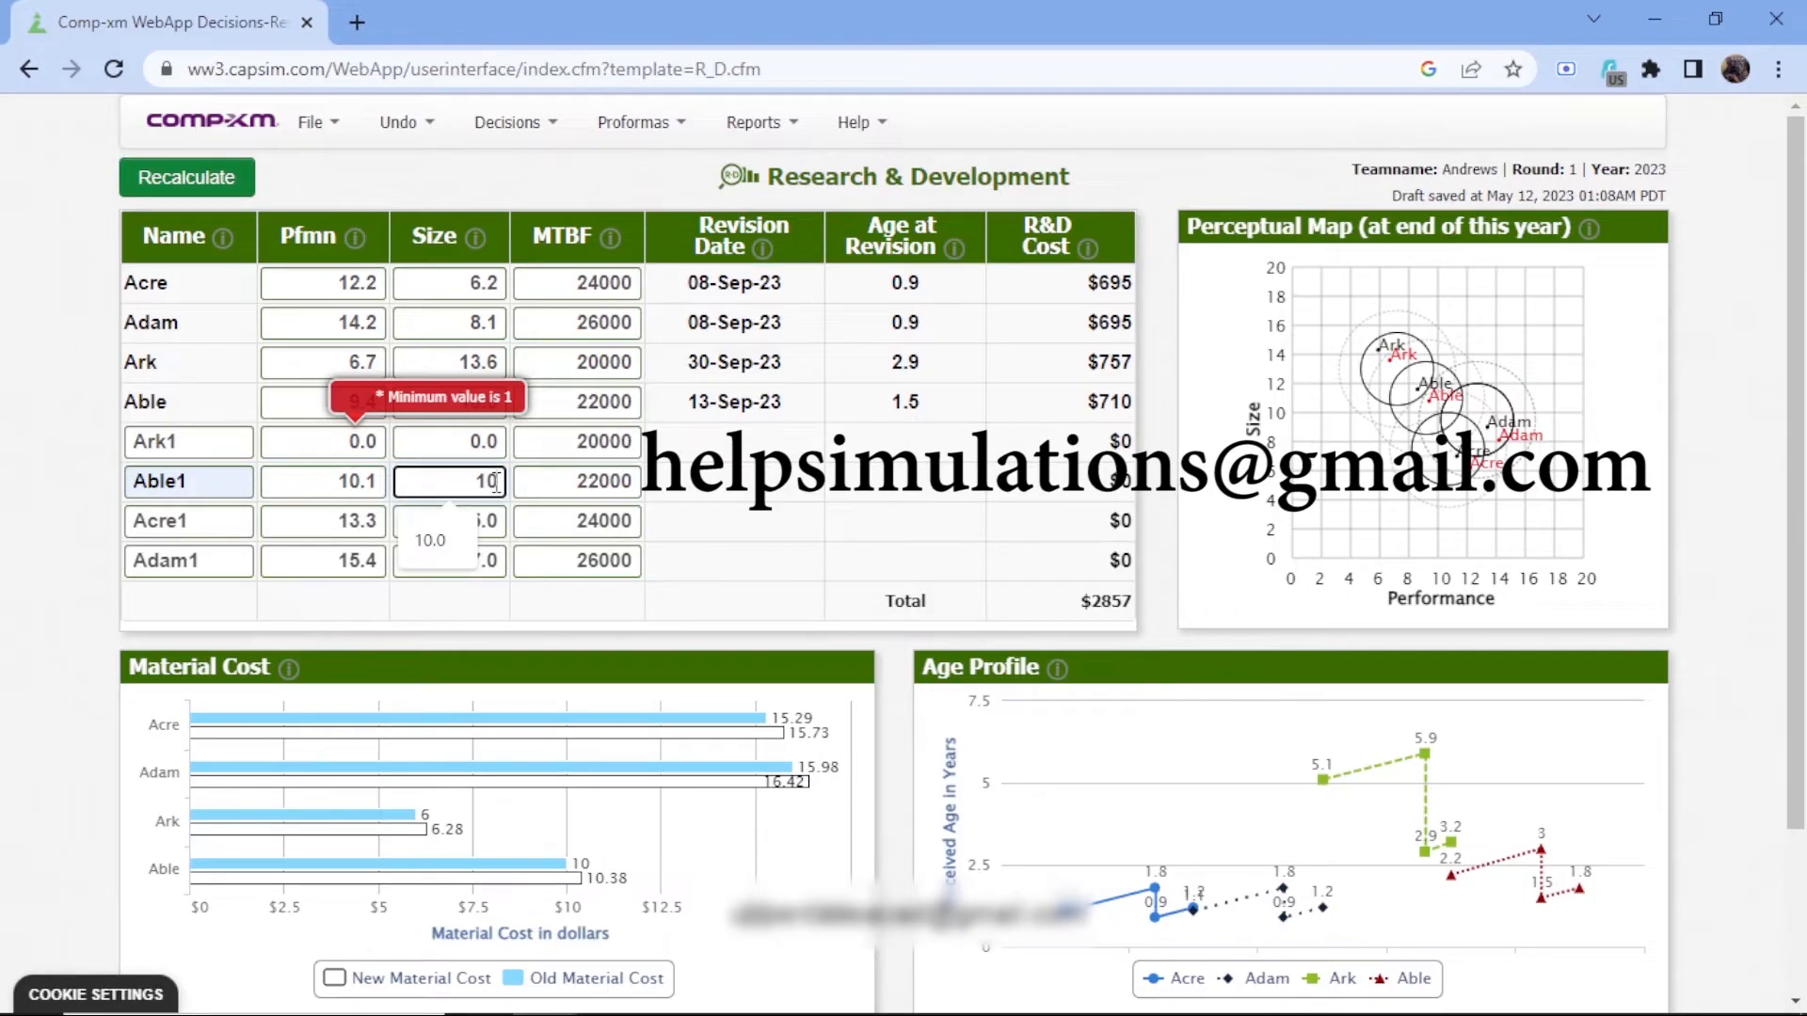
pyautogui.write('.1')
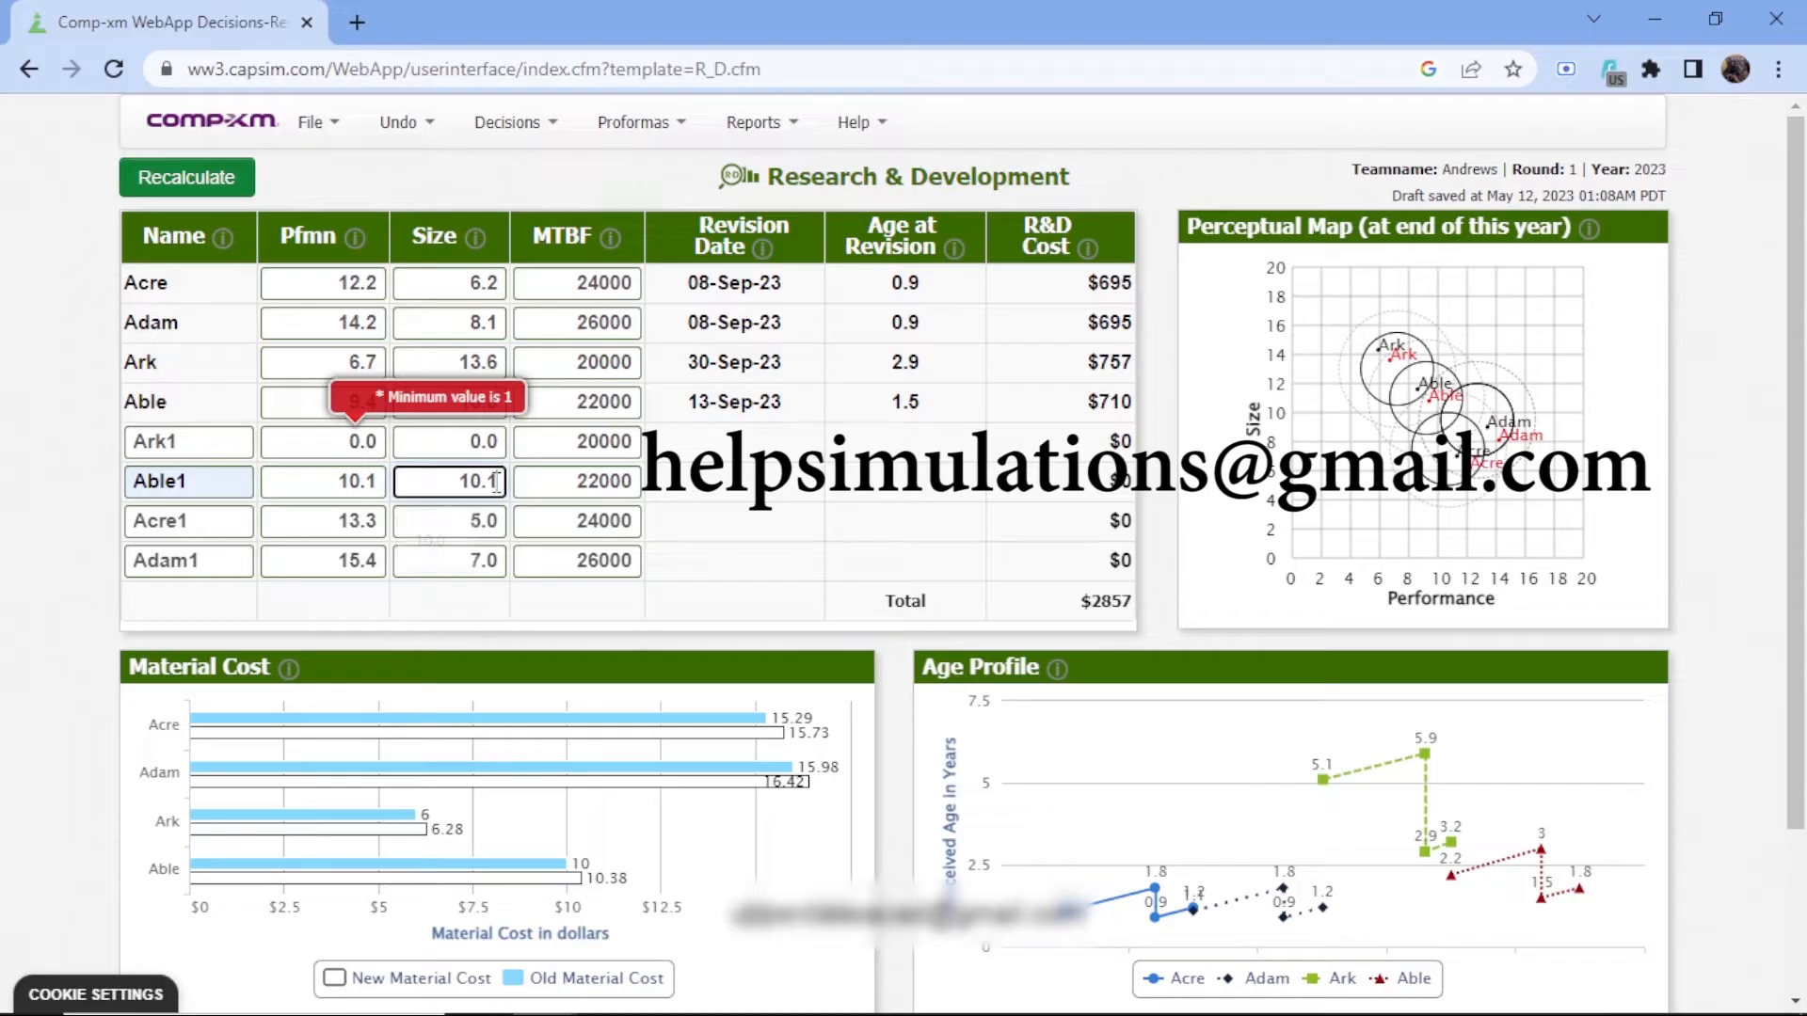
# Set the performance of Ark1 to 7.0
pyautogui.click(384, 439)
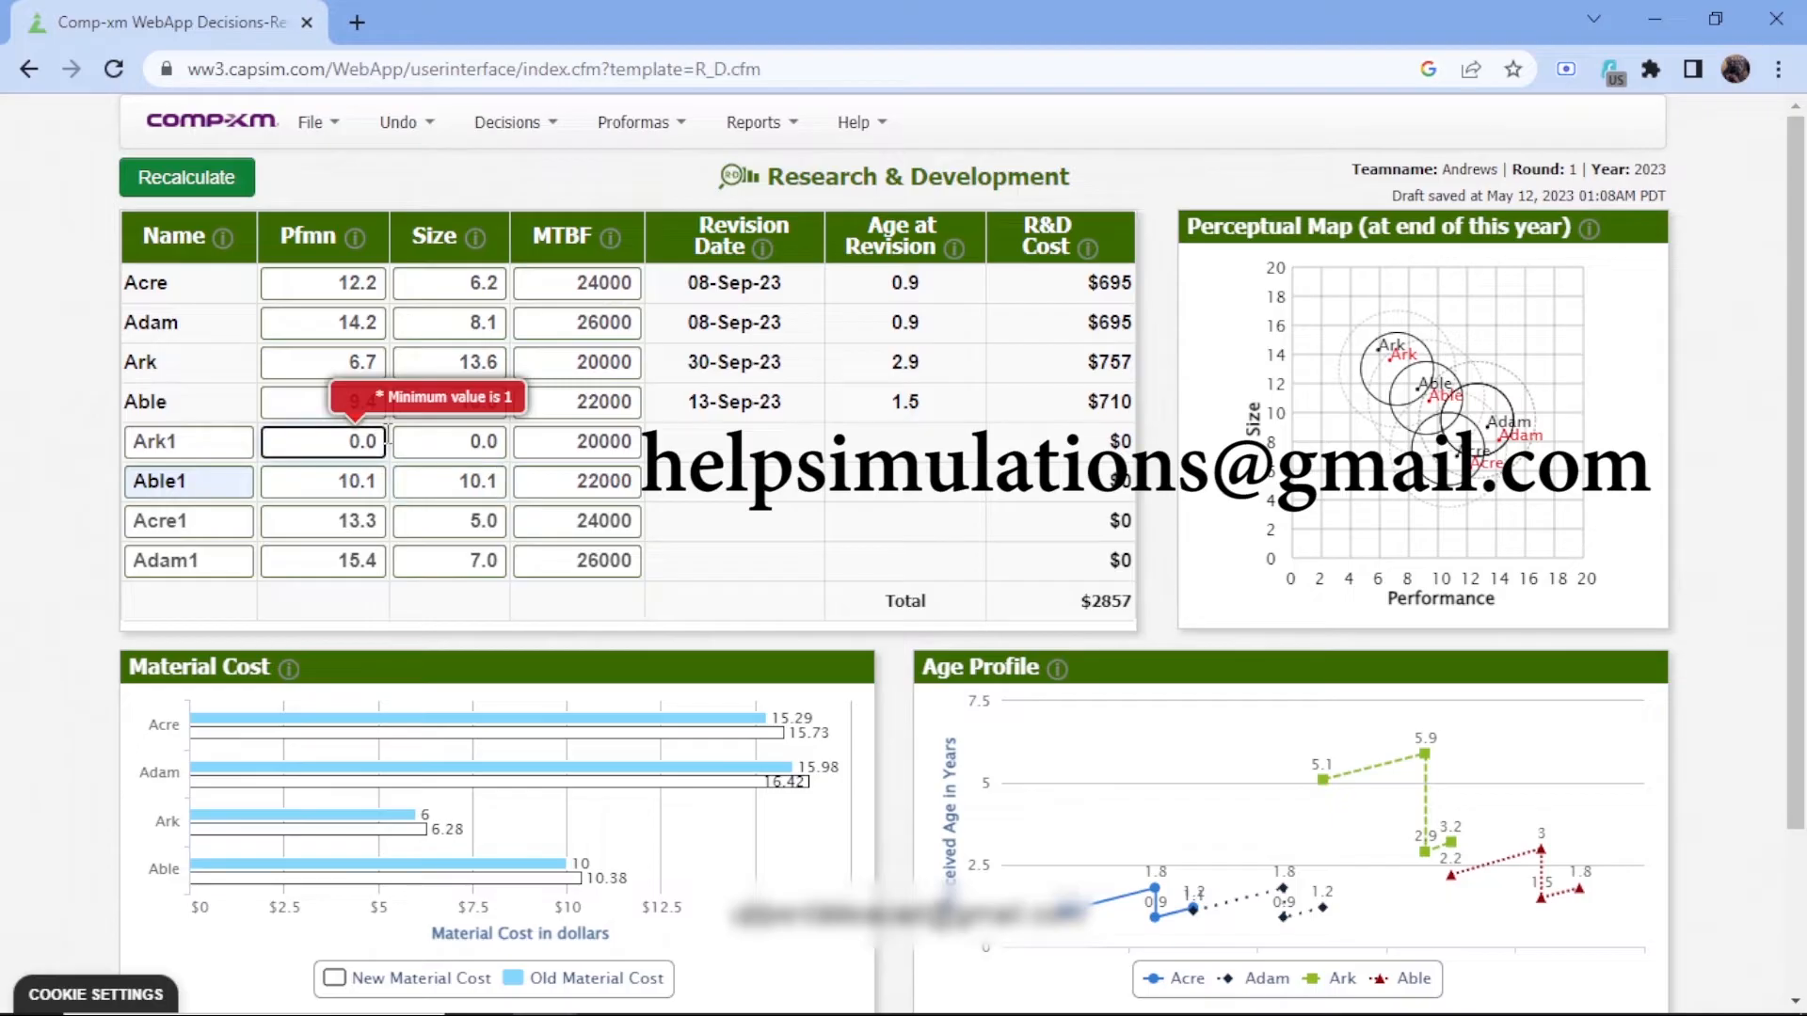
pyautogui.press('BackSpace')
pyautogui.press('BackSpace')
pyautogui.press('BackSpace')
pyautogui.write('7.0')
# Set the size of Ark1 to 13.2 and recalculate the Research & Development decisions
pyautogui.click(502, 443)
pyautogui.press('BackSpace')
pyautogui.press('BackSpace')
pyautogui.press('BackSpace')
pyautogui.write('13.2')
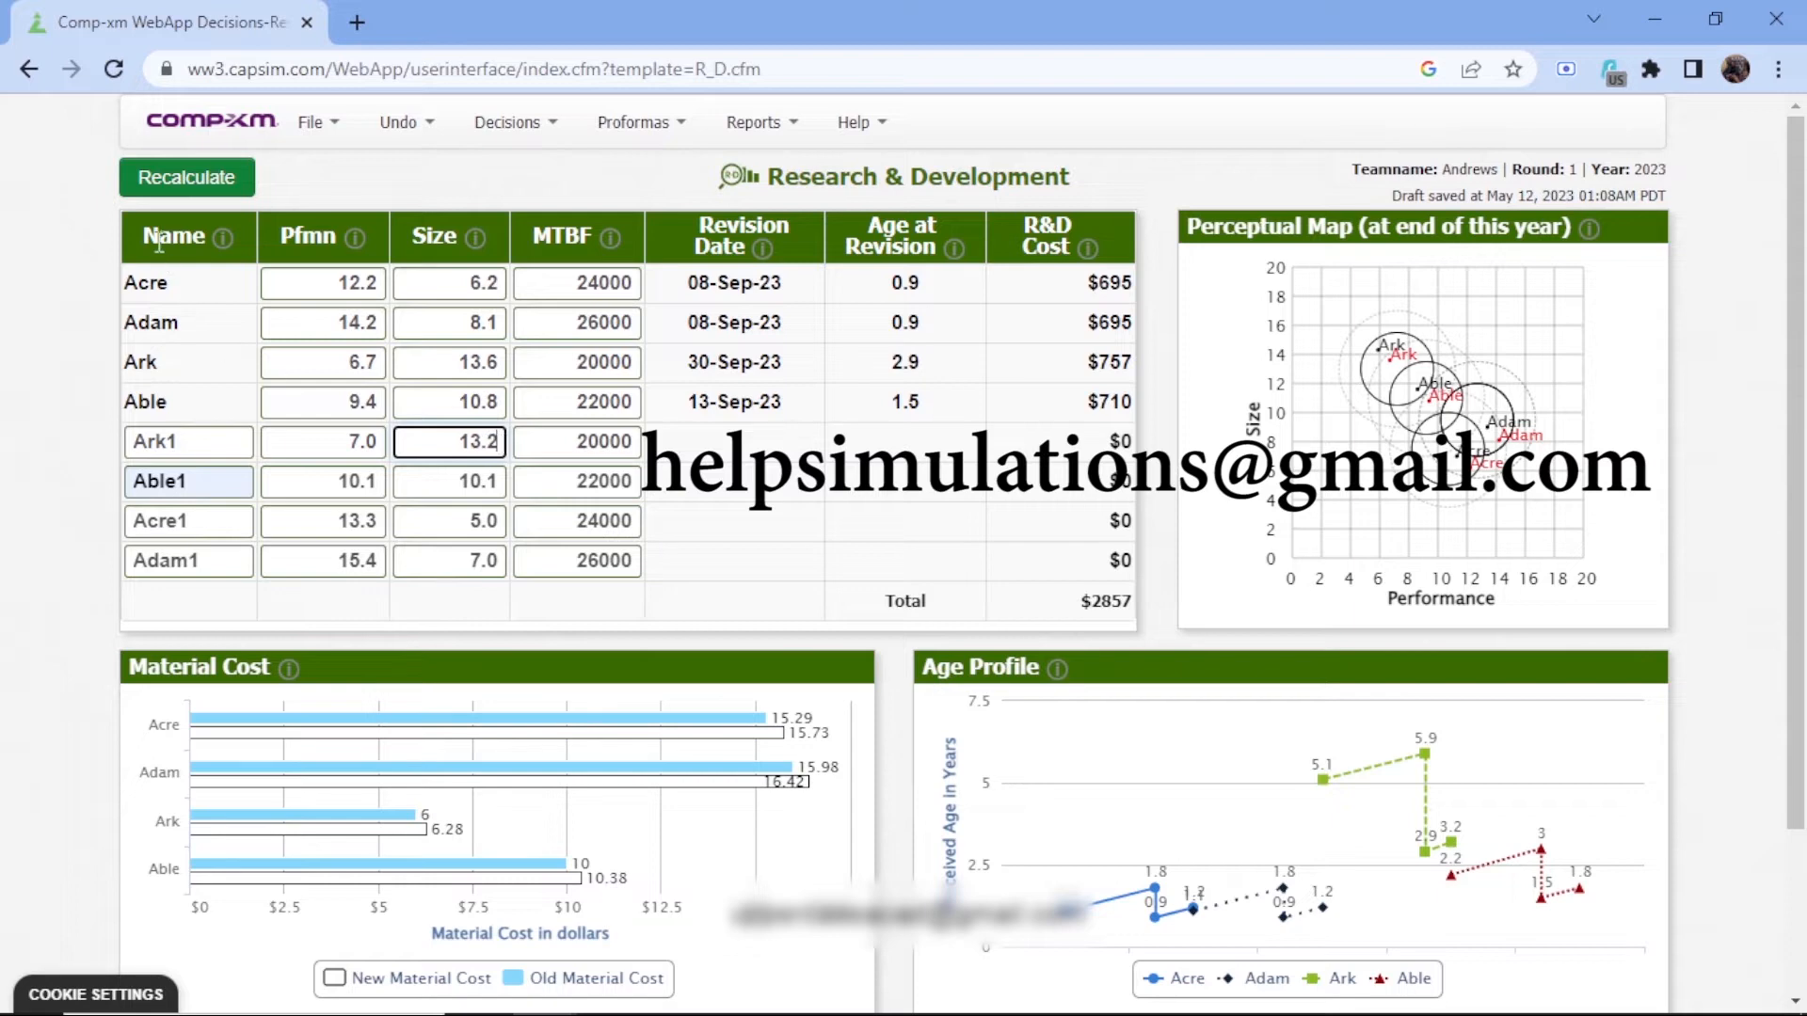
pyautogui.click(171, 188)
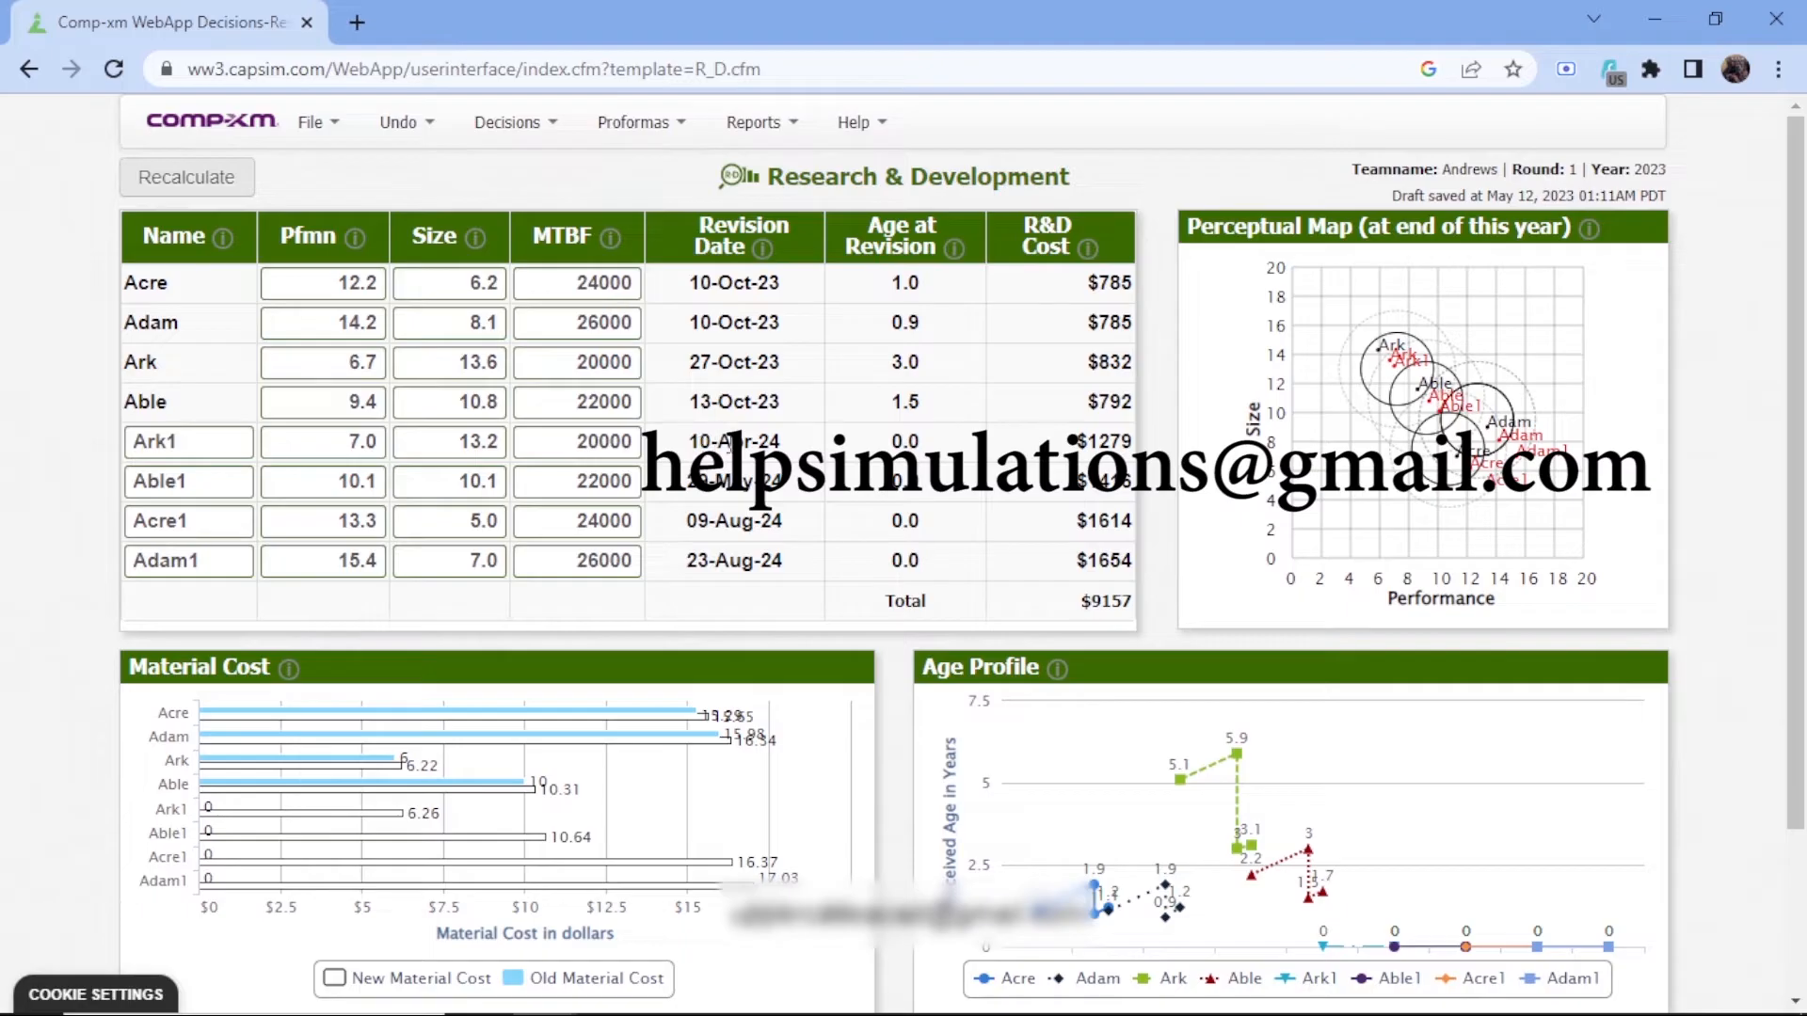
pyautogui.click(521, 137)
pyautogui.click(406, 186)
pyautogui.click(516, 127)
pyautogui.click(421, 185)
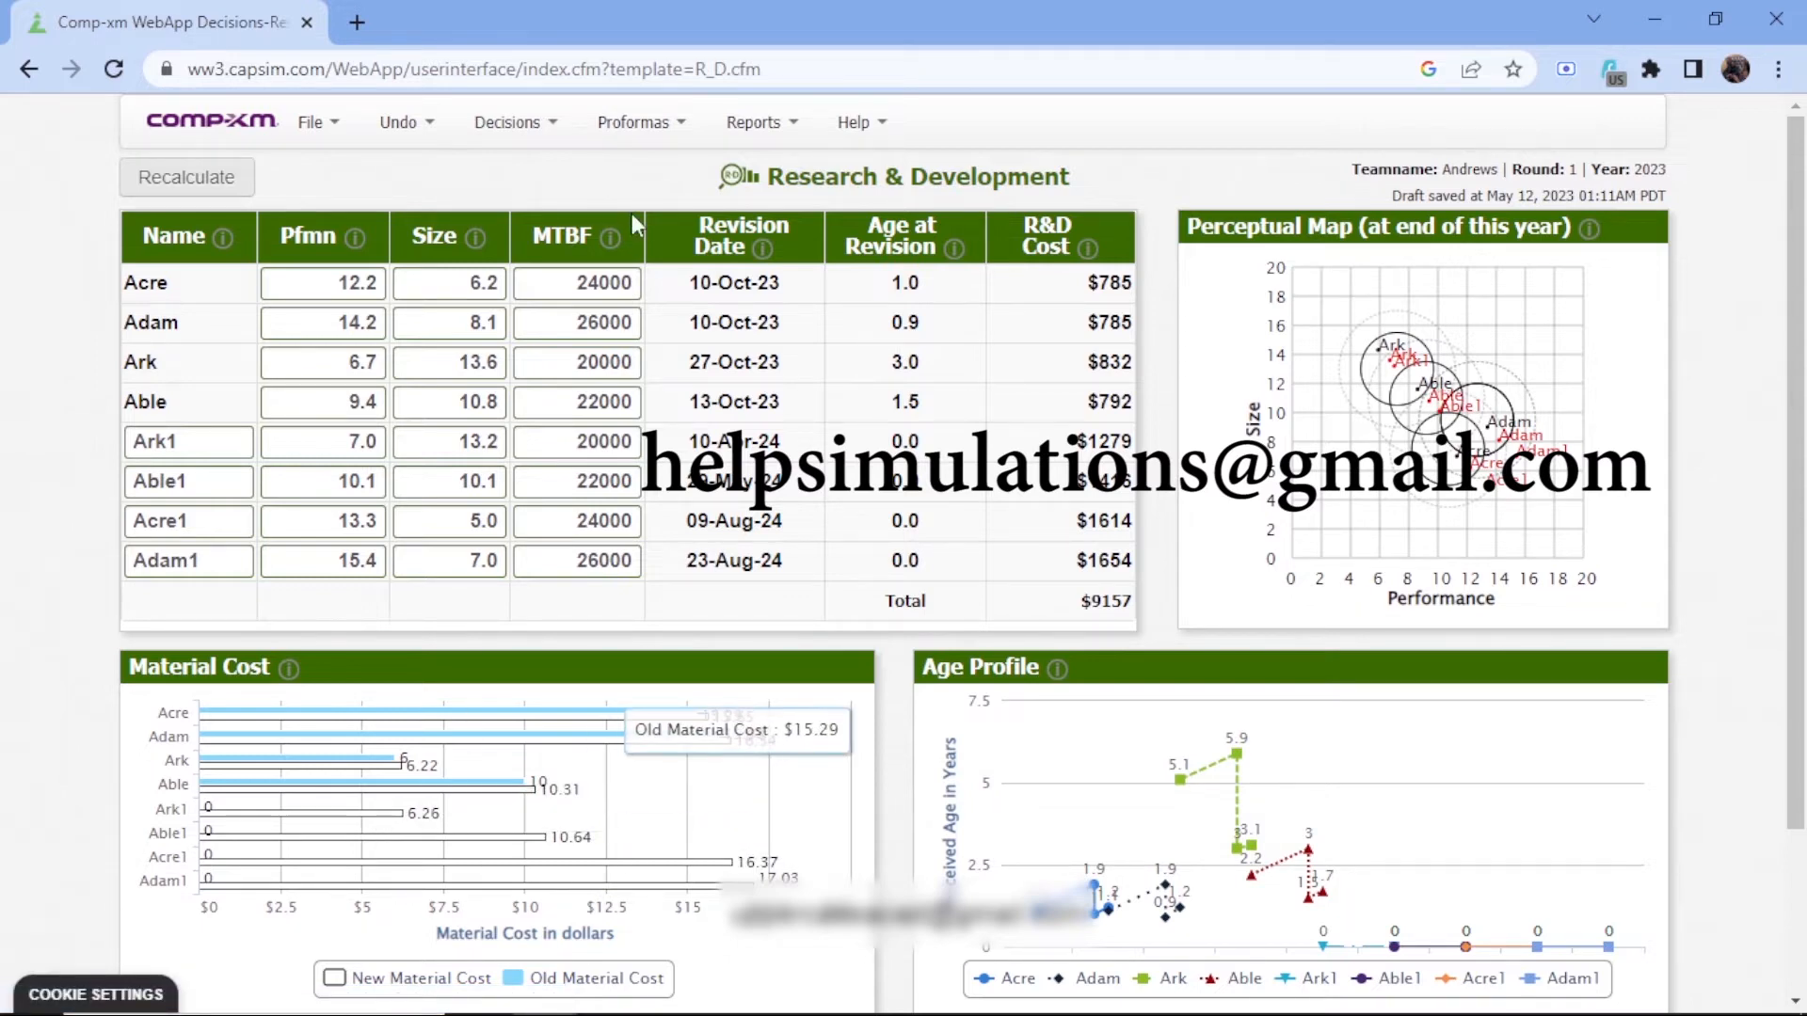
# Open the TQM decisions and set the CPI Systems, Vendor/JIT and Quality Initiative Training budgets to 1000 each
pyautogui.click(513, 122)
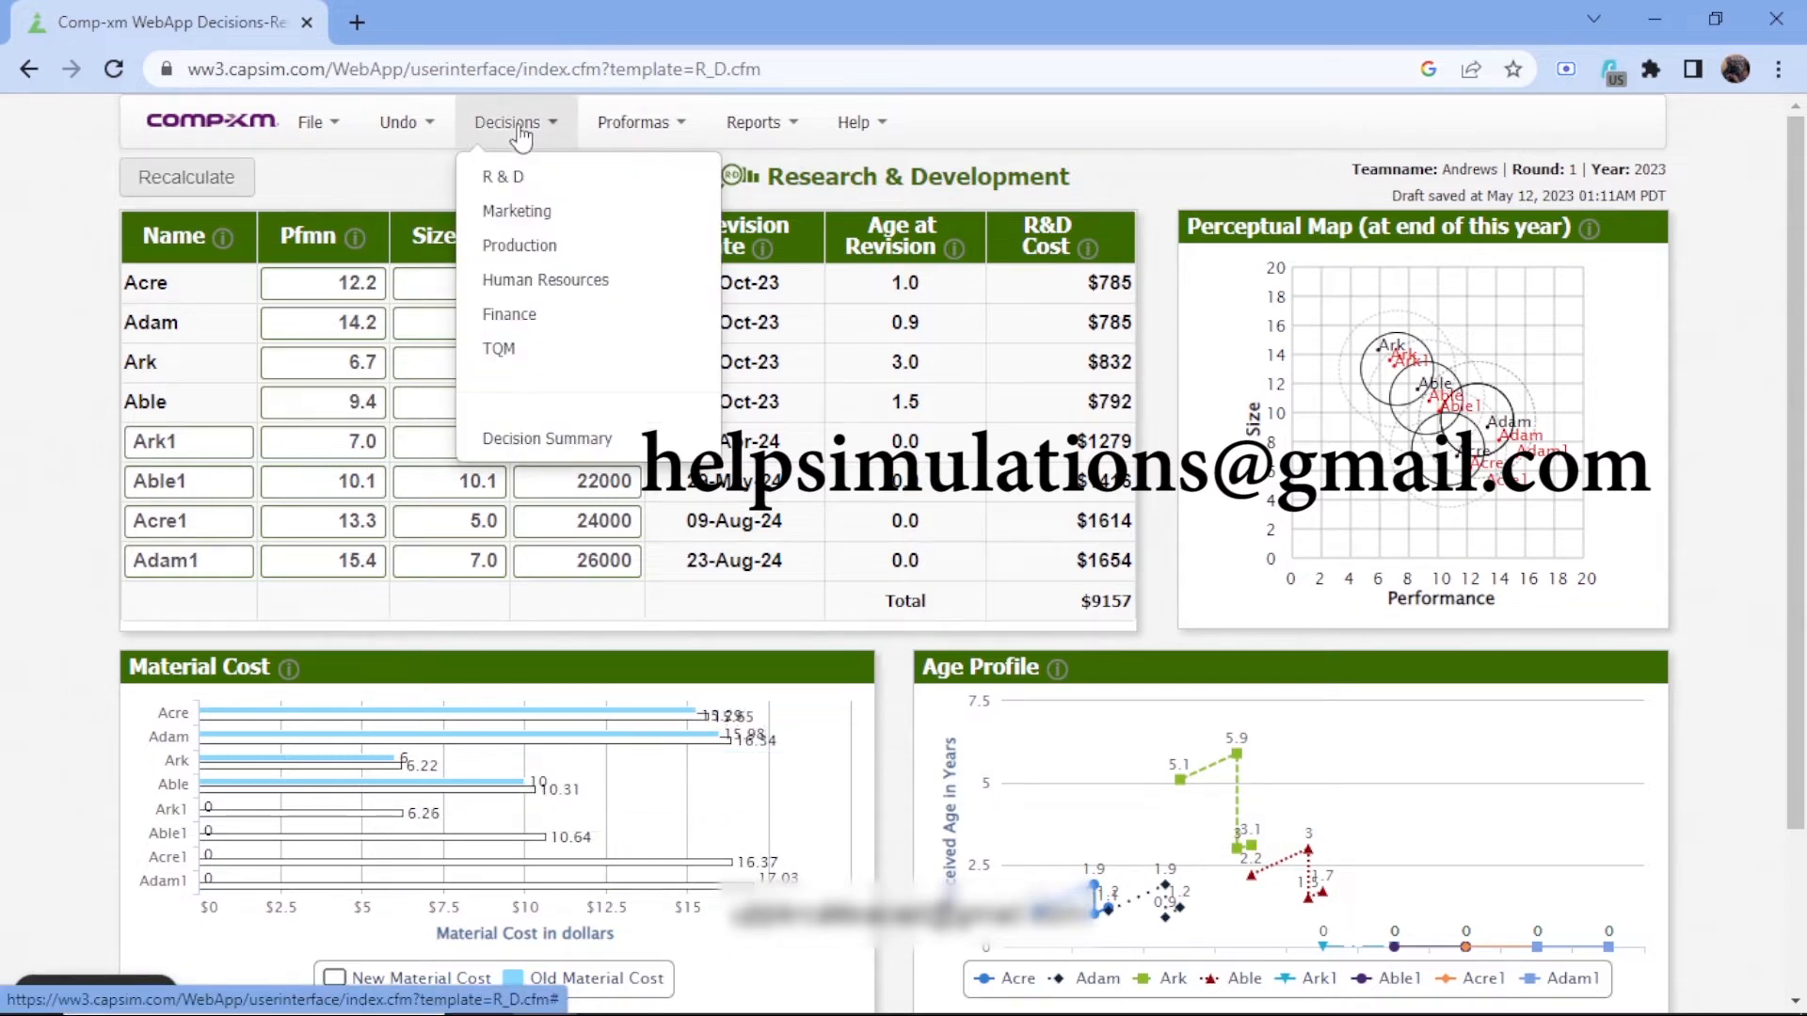
pyautogui.click(560, 363)
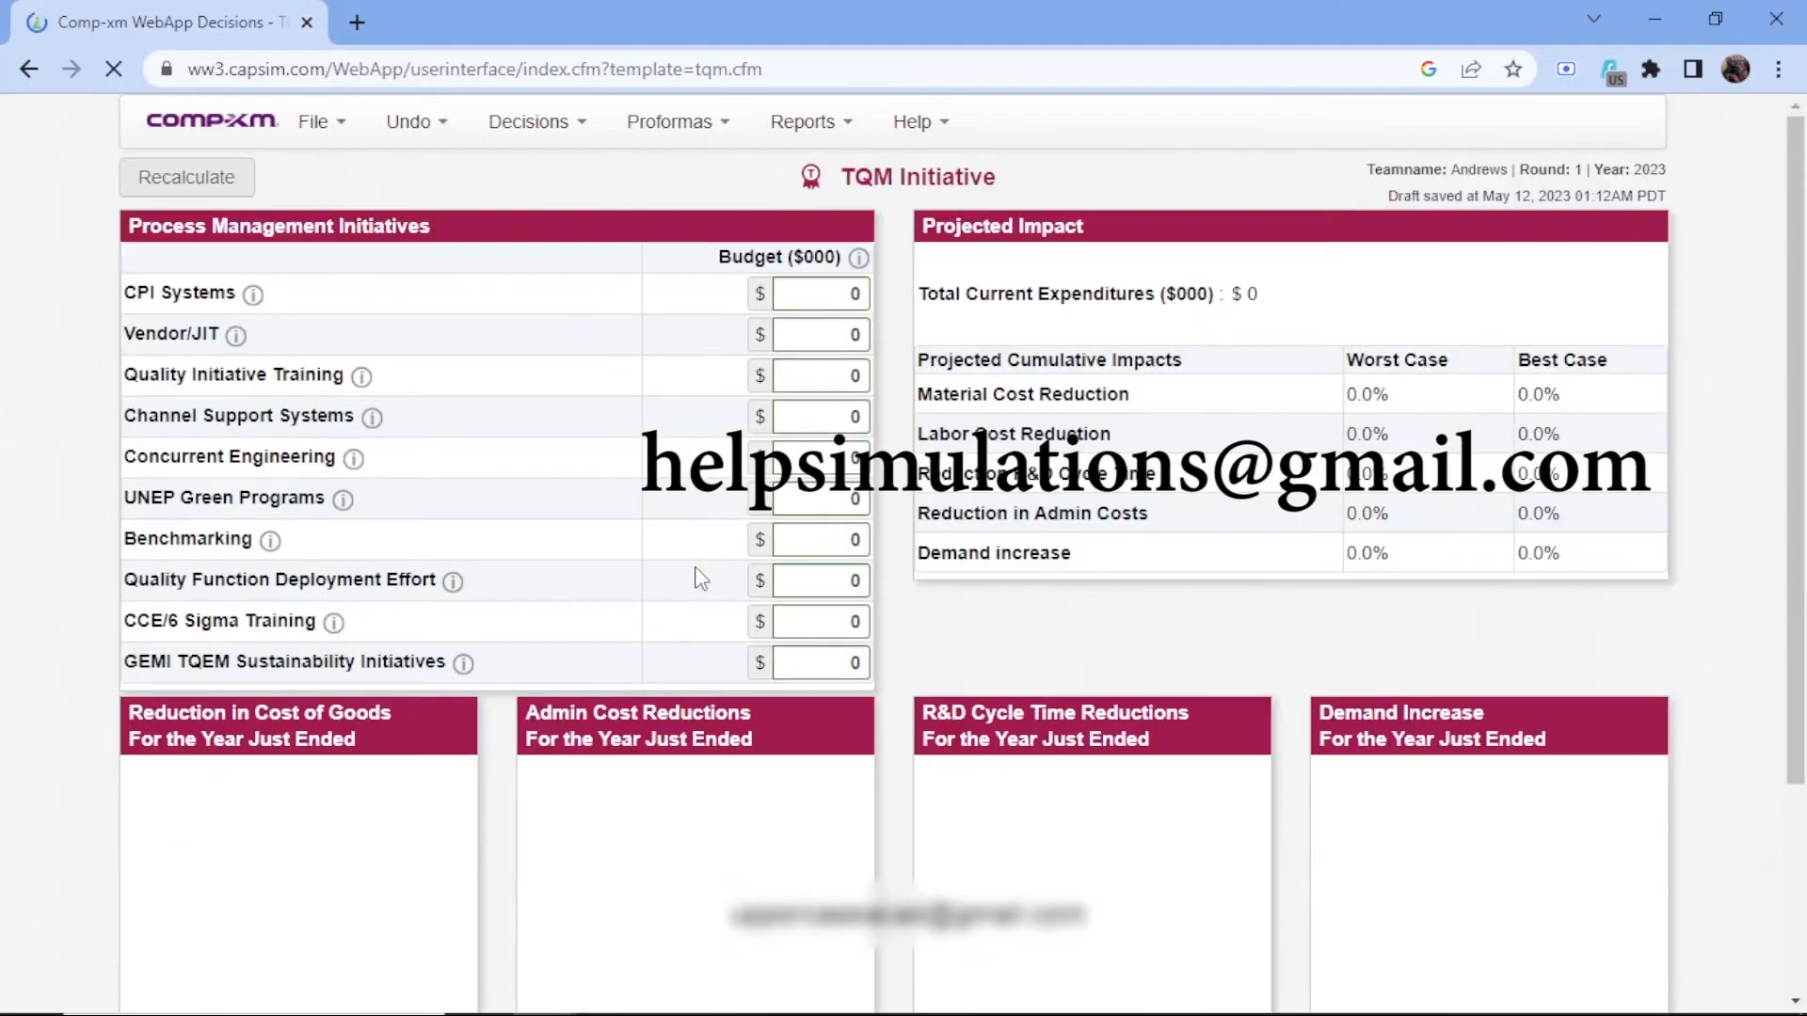
pyautogui.click(836, 302)
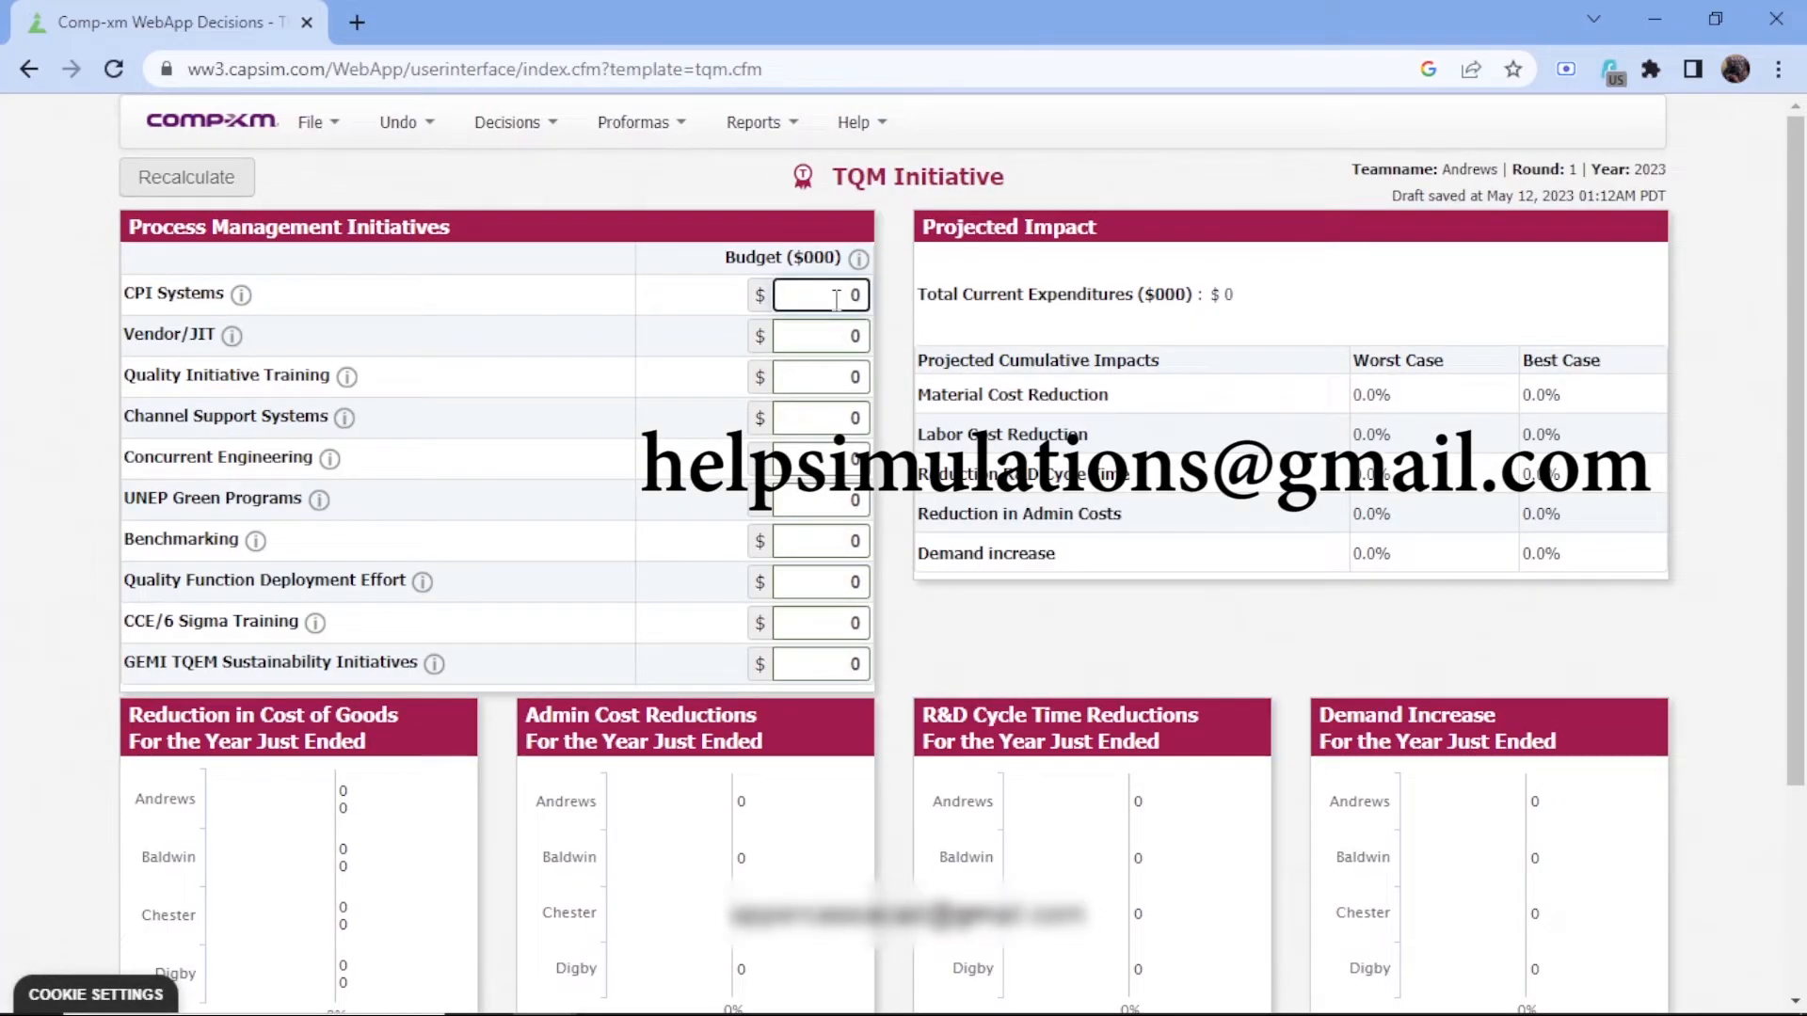
pyautogui.write('1000')
pyautogui.click(827, 324)
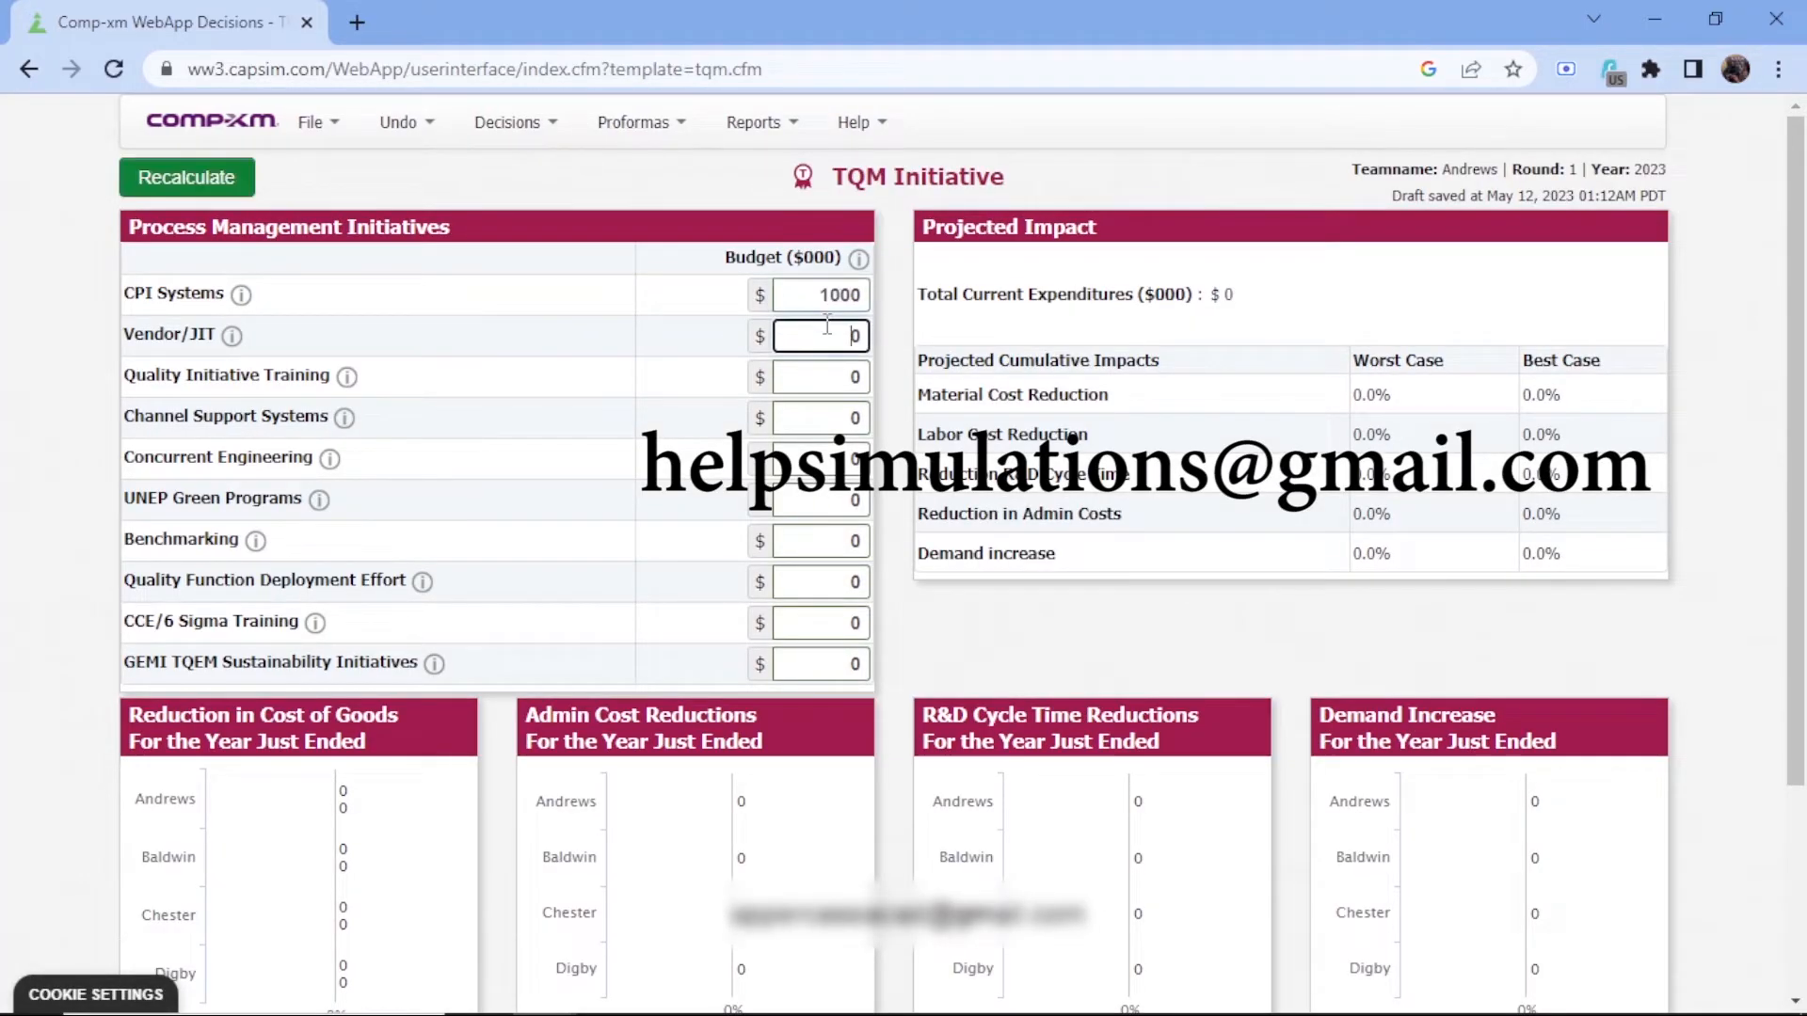
pyautogui.write('1000')
pyautogui.click(841, 384)
pyautogui.write('100')
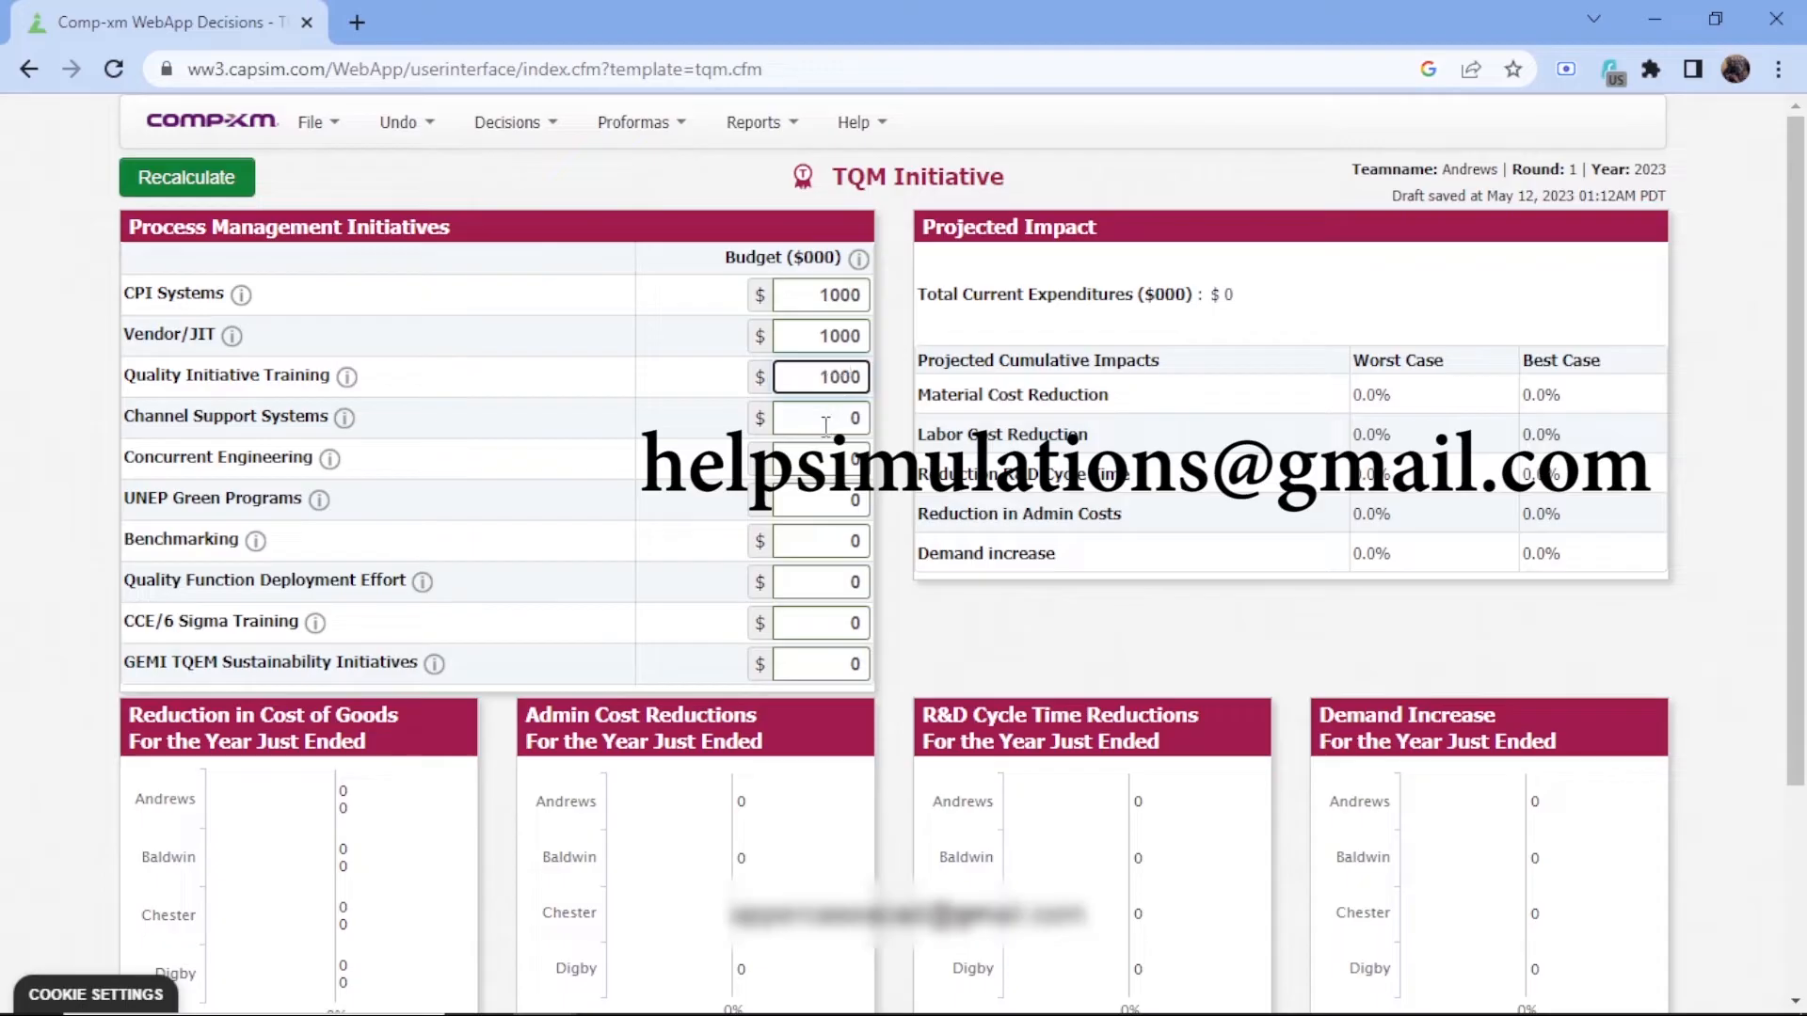
# Read the descriptions of the CCE/6 Sigma Training and Benchmarking initiatives
pyautogui.click(314, 623)
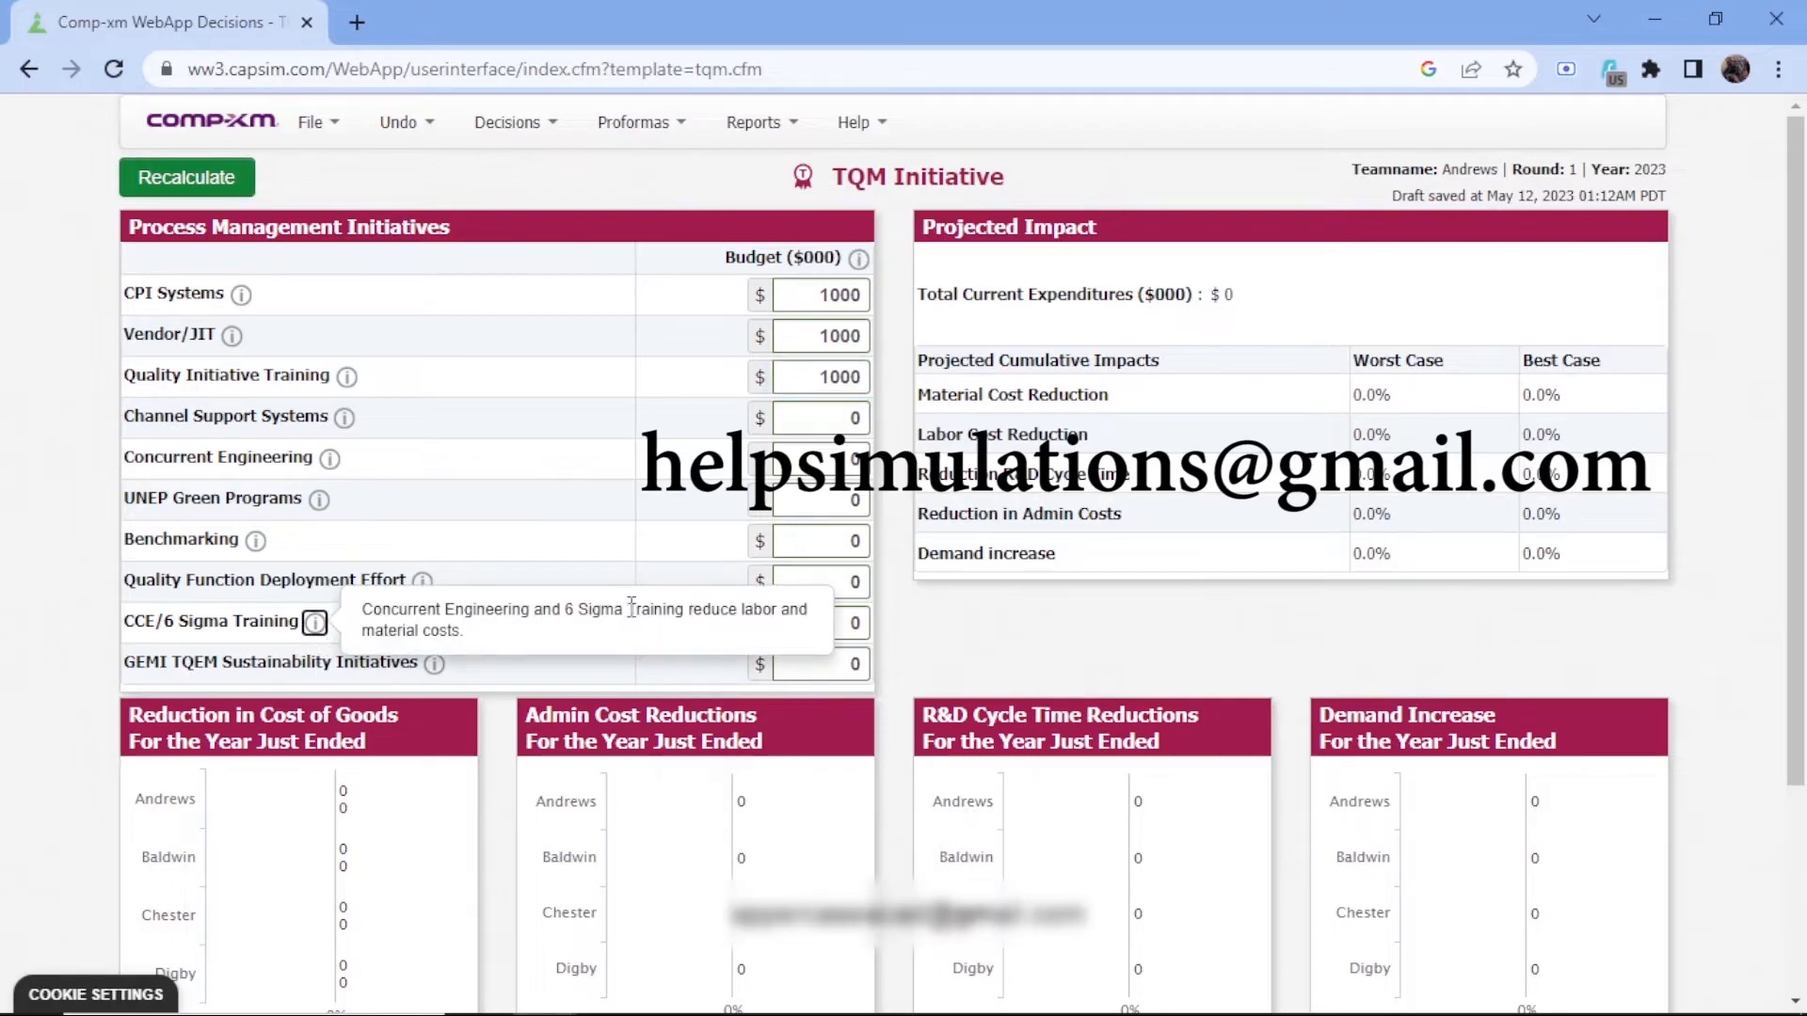
pyautogui.moveTo(627, 610); pyautogui.dragTo(489, 642)
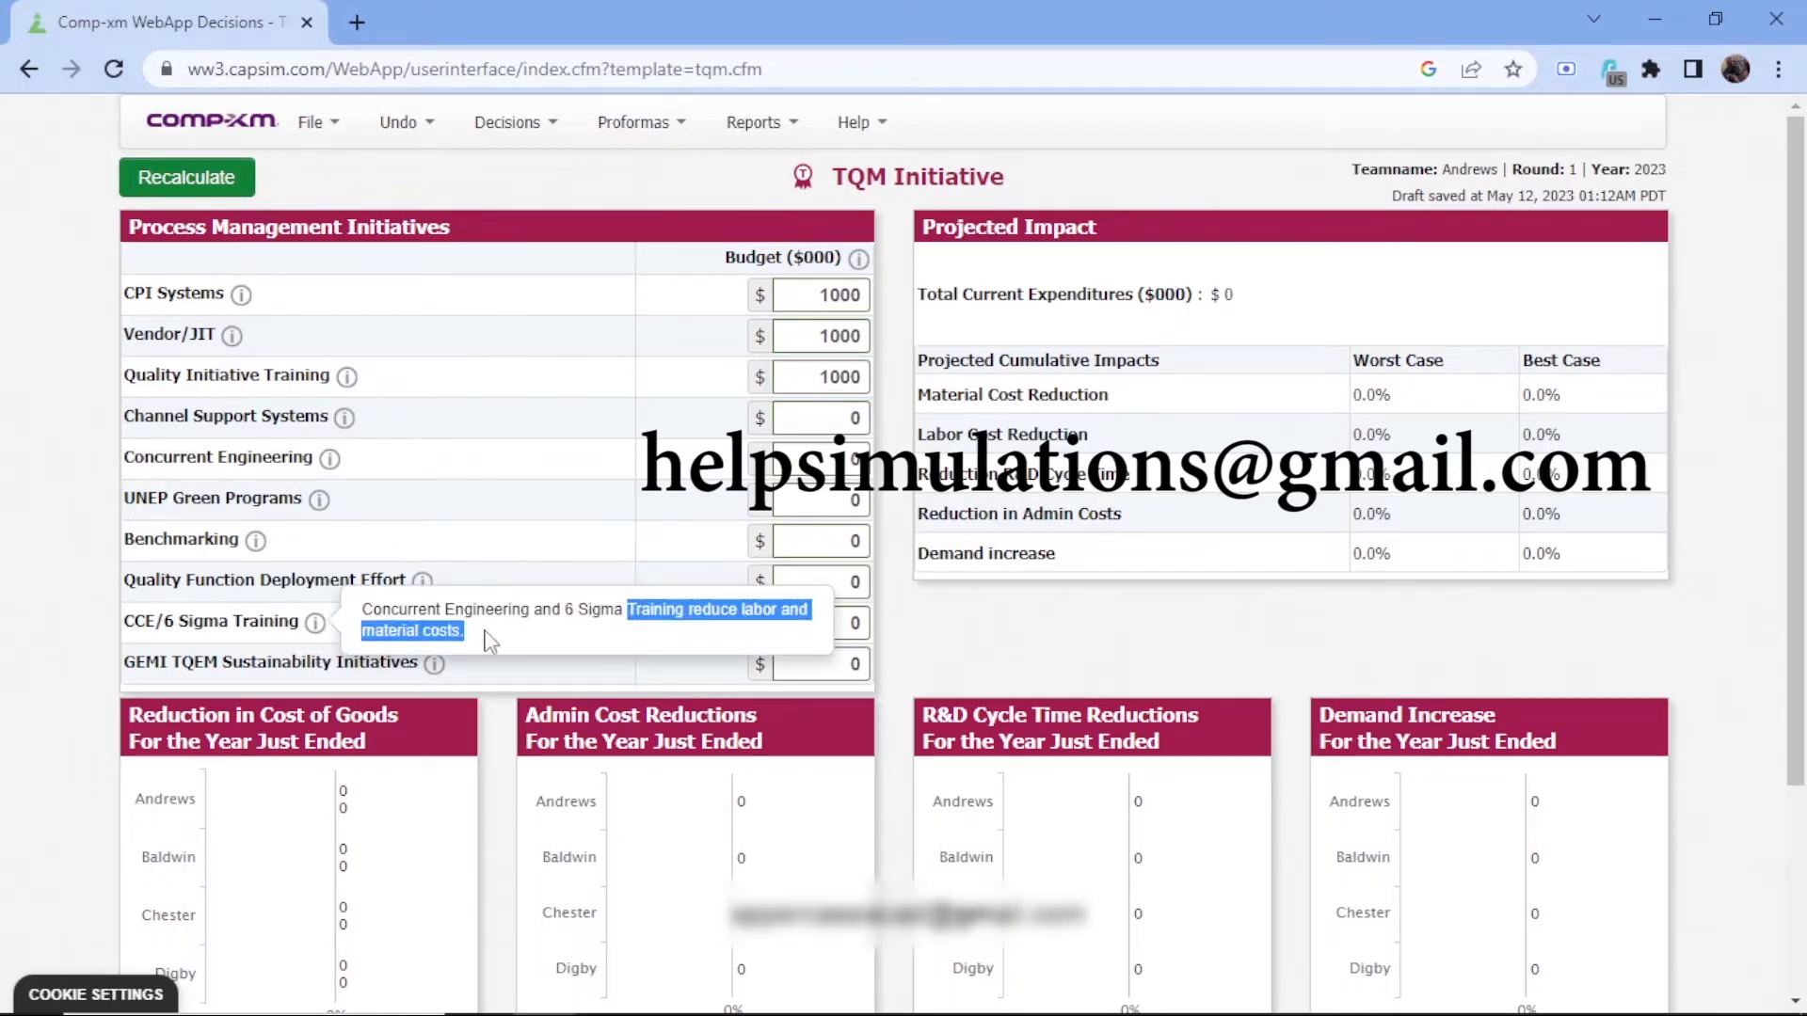
pyautogui.click(562, 529)
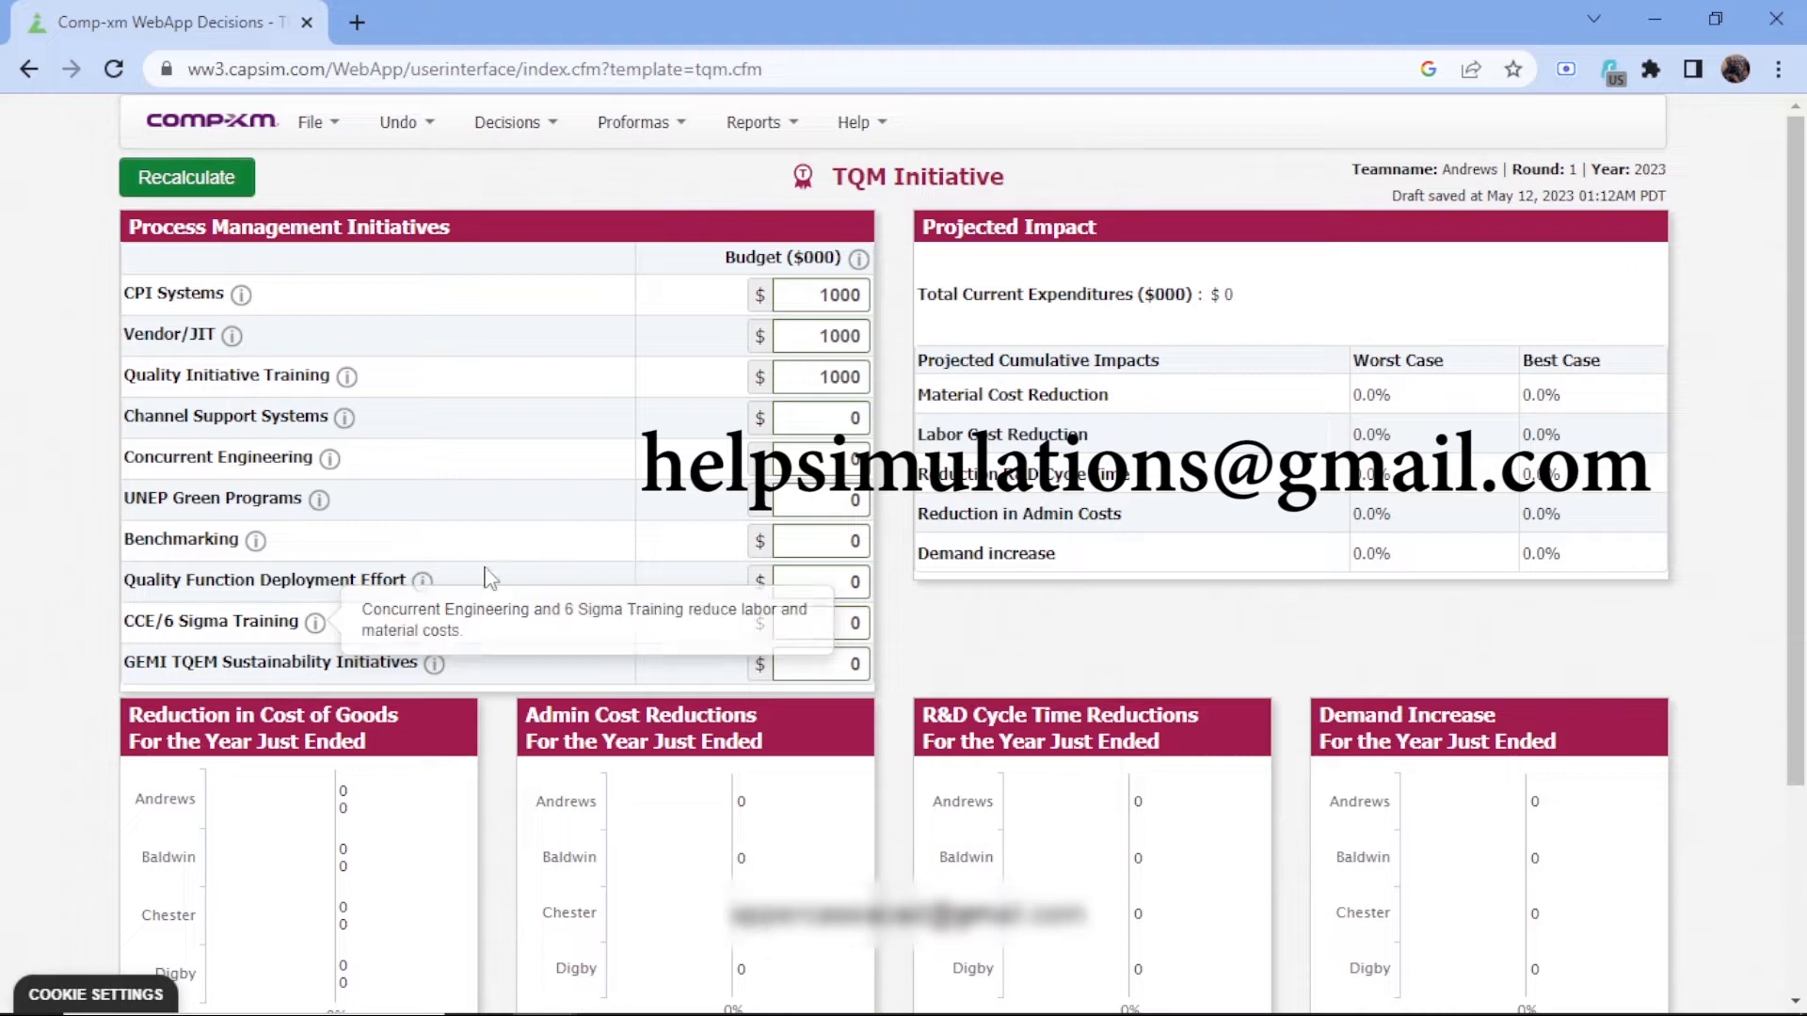
pyautogui.click(253, 543)
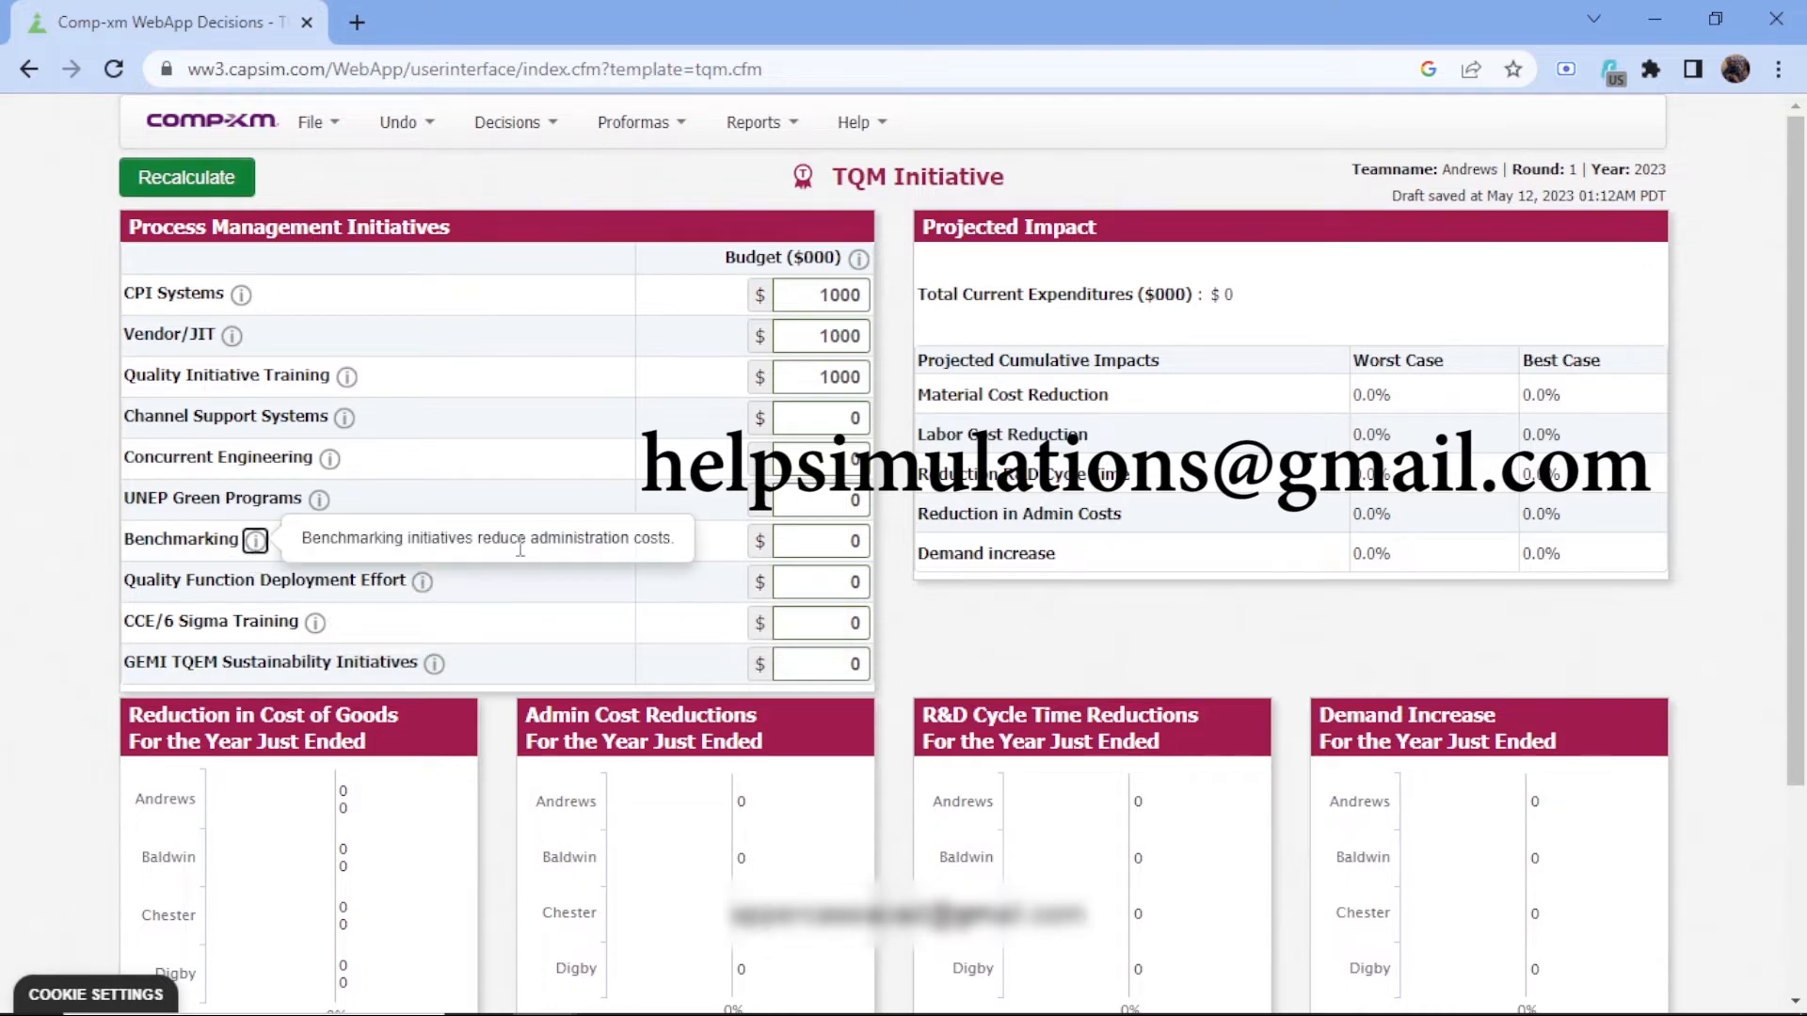
pyautogui.moveTo(499, 539); pyautogui.dragTo(681, 650)
pyautogui.click(682, 650)
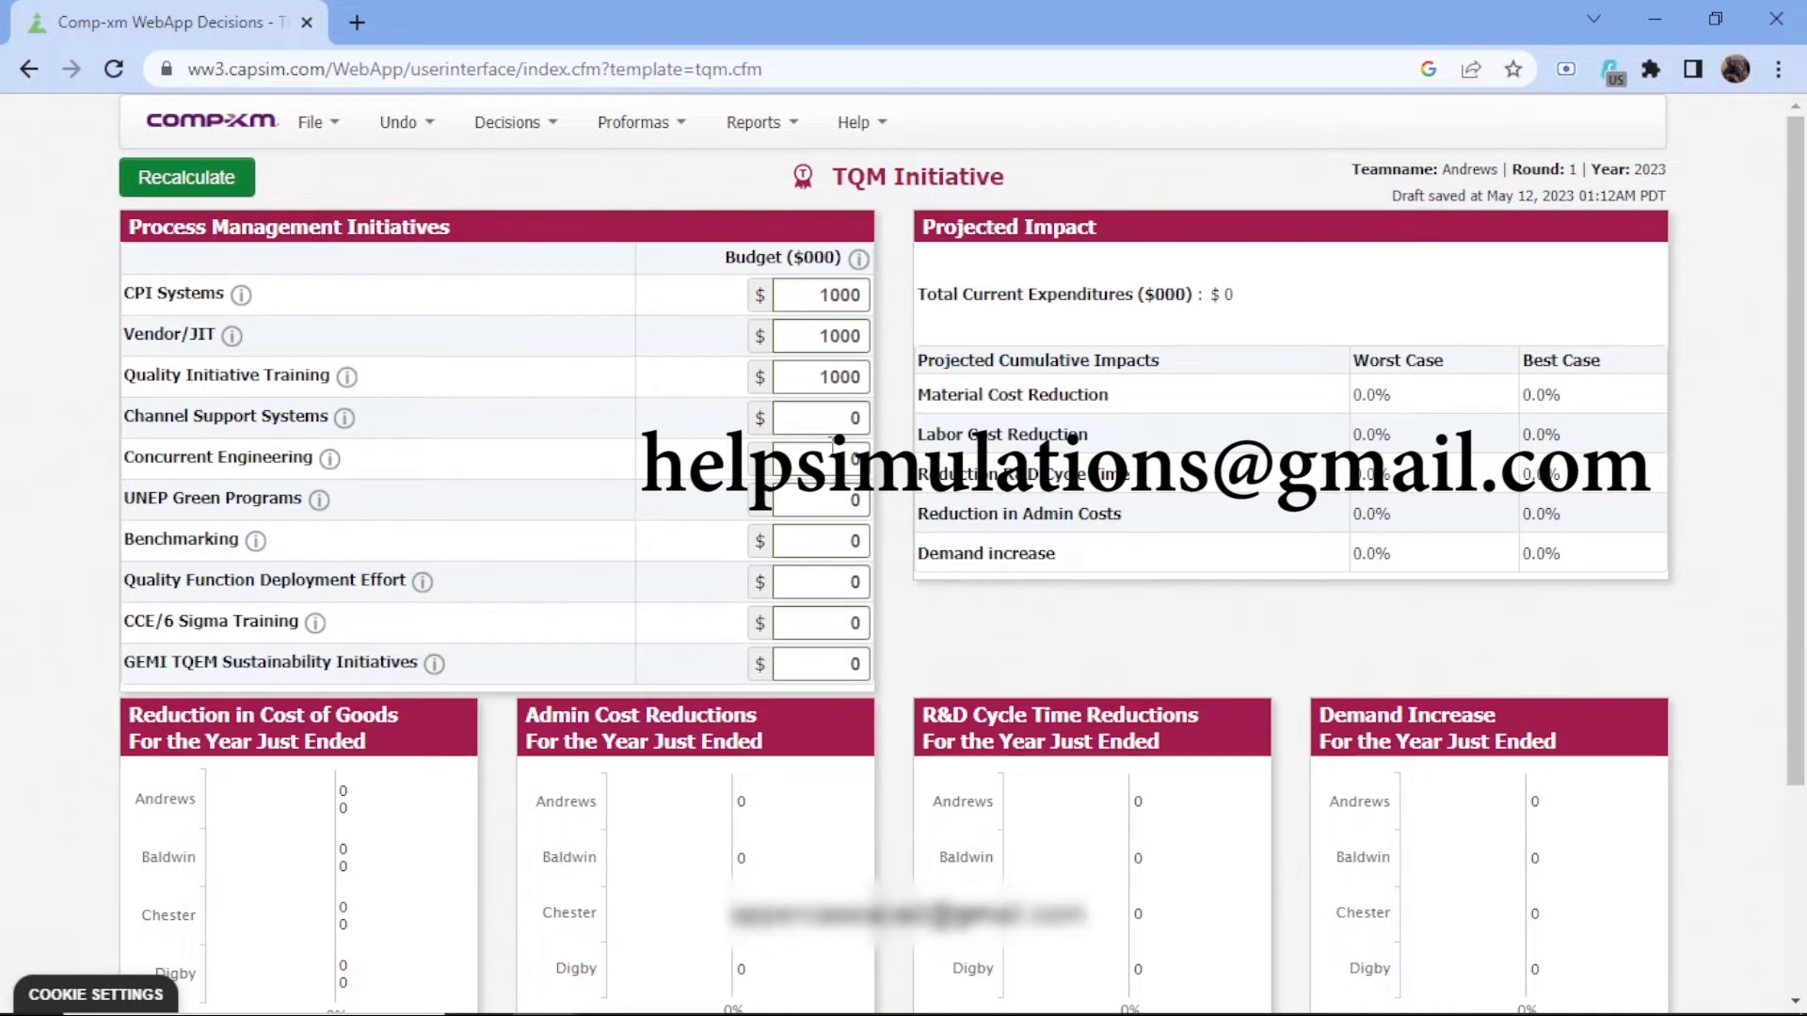
# Set the budgets for Channel Support Systems, Concurrent Engineering, UNEP Green Programs and Benchmarking to 1000 each
pyautogui.click(830, 414)
pyautogui.write('1000')
pyautogui.click(853, 459)
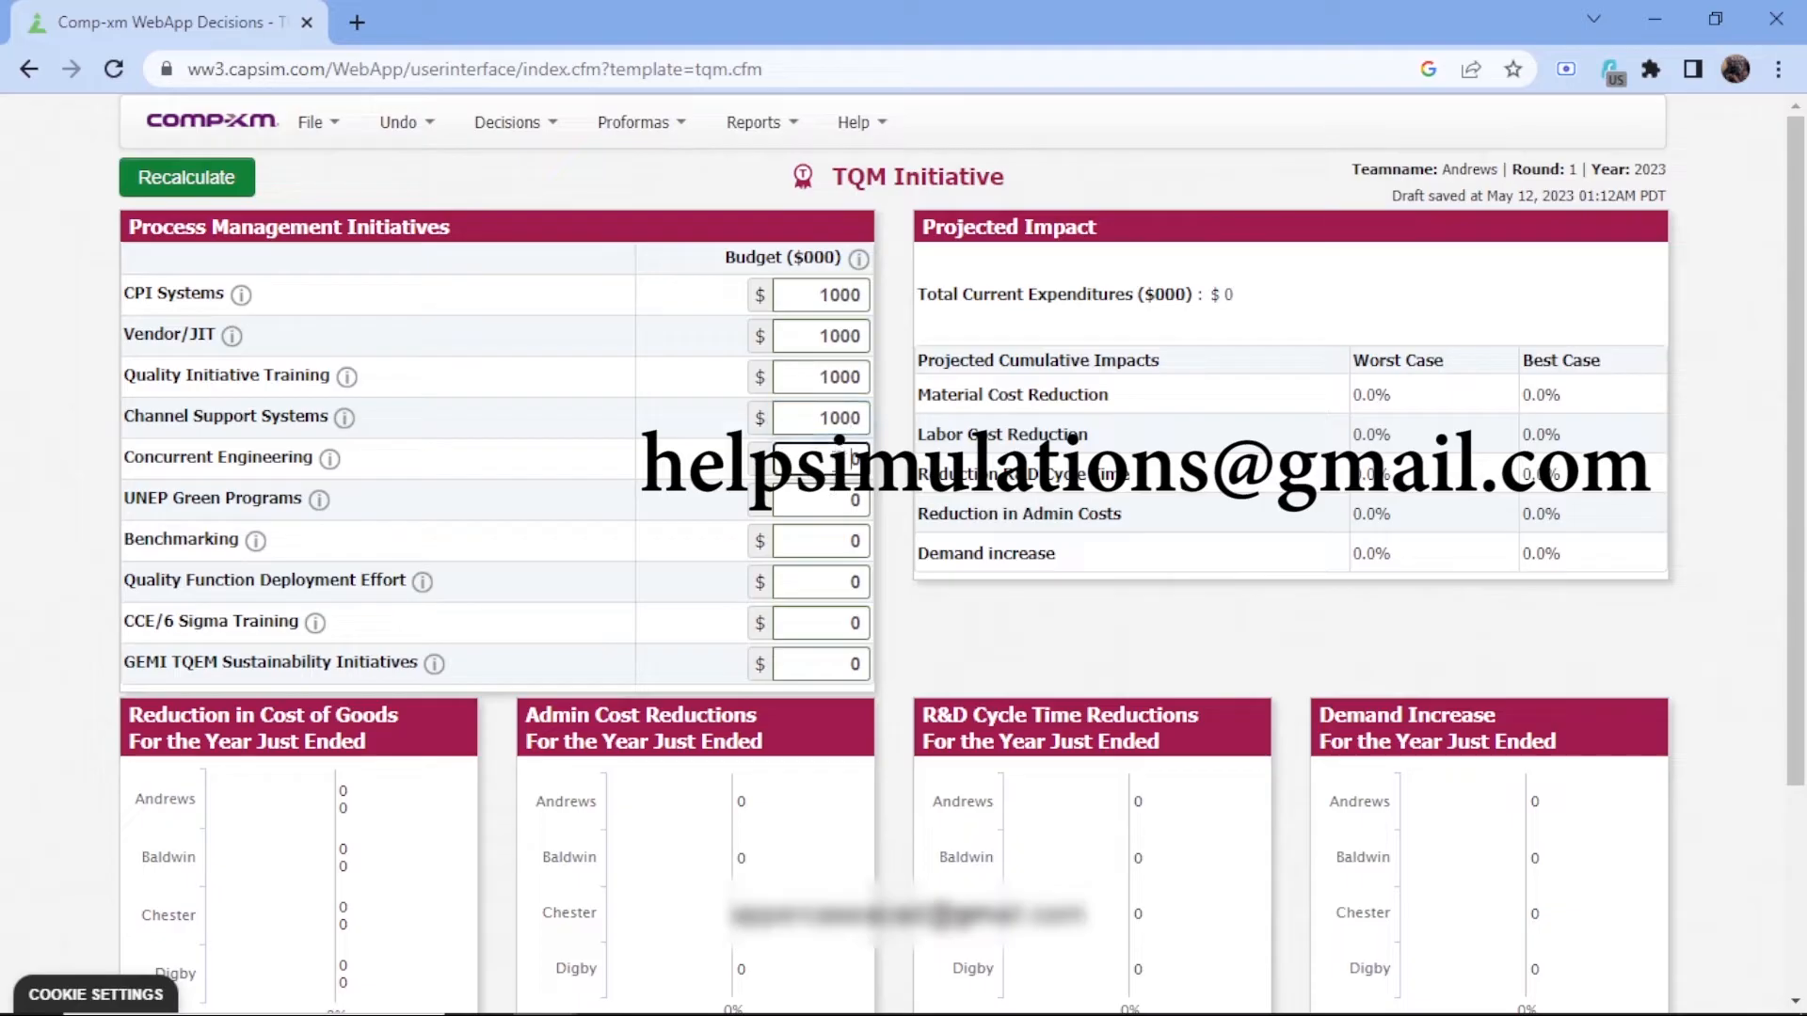
pyautogui.click(828, 503)
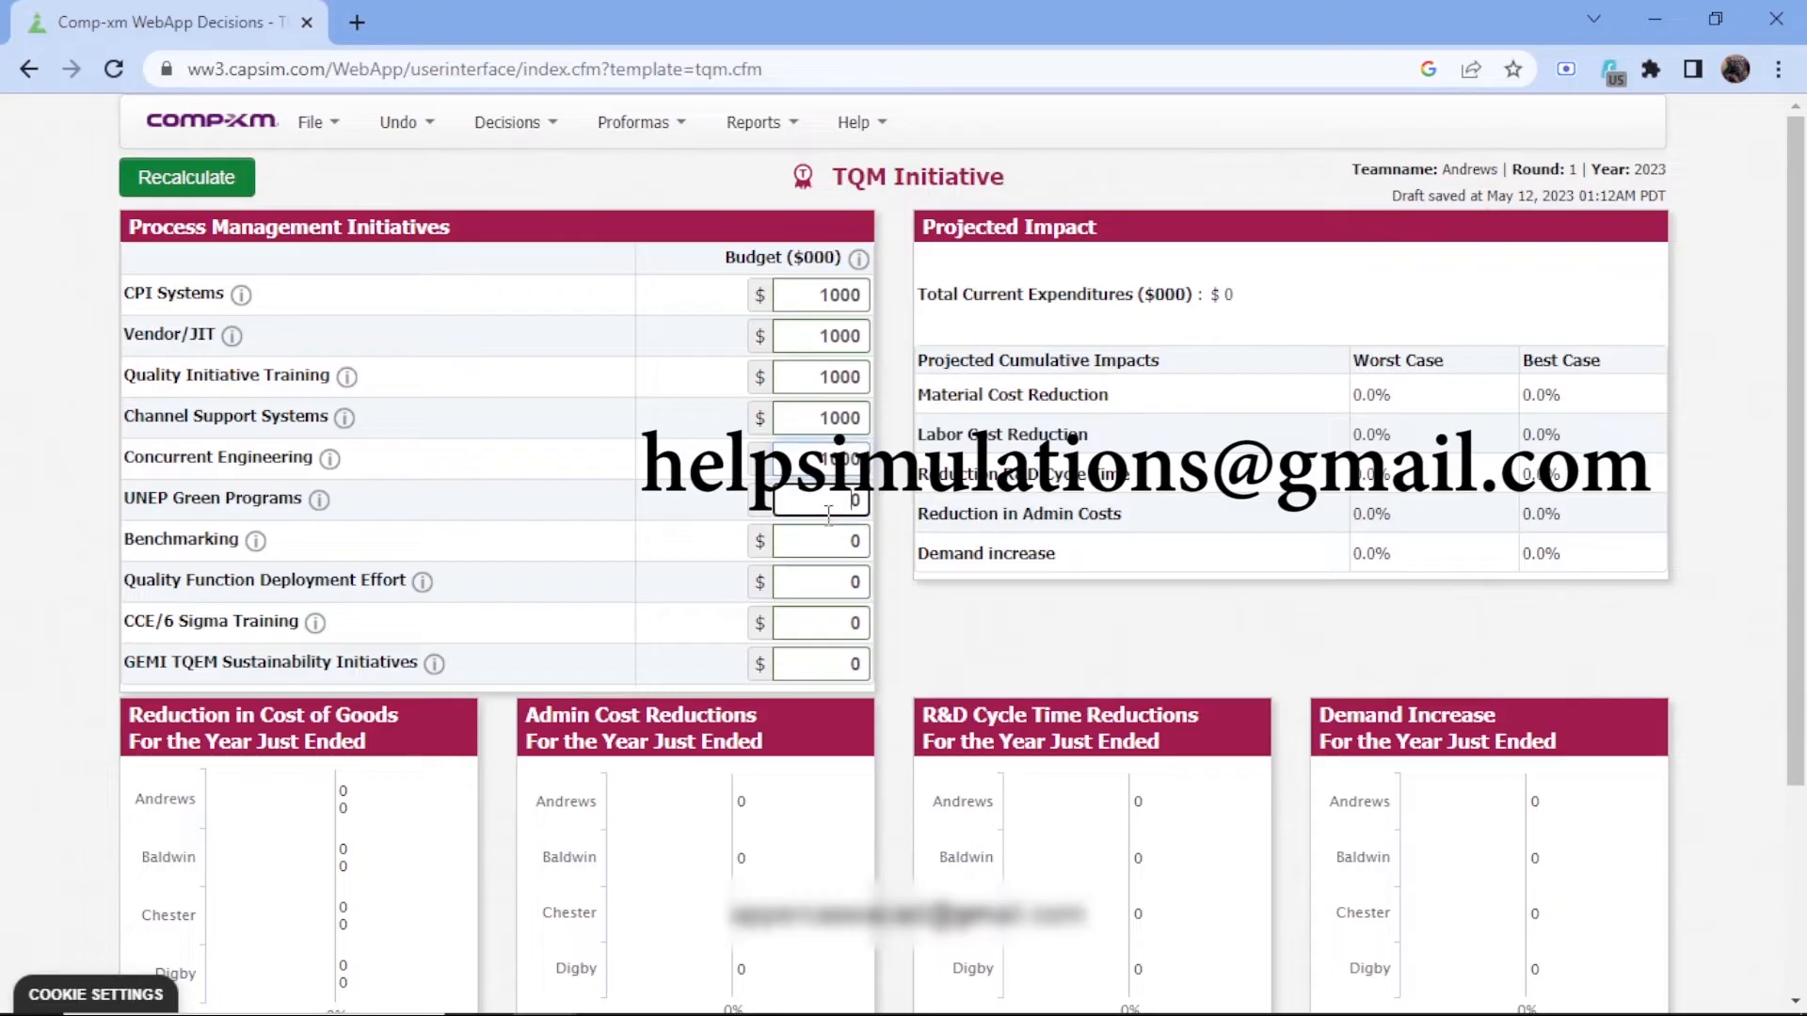
pyautogui.write('1000')
pyautogui.click(852, 543)
pyautogui.write('1000')
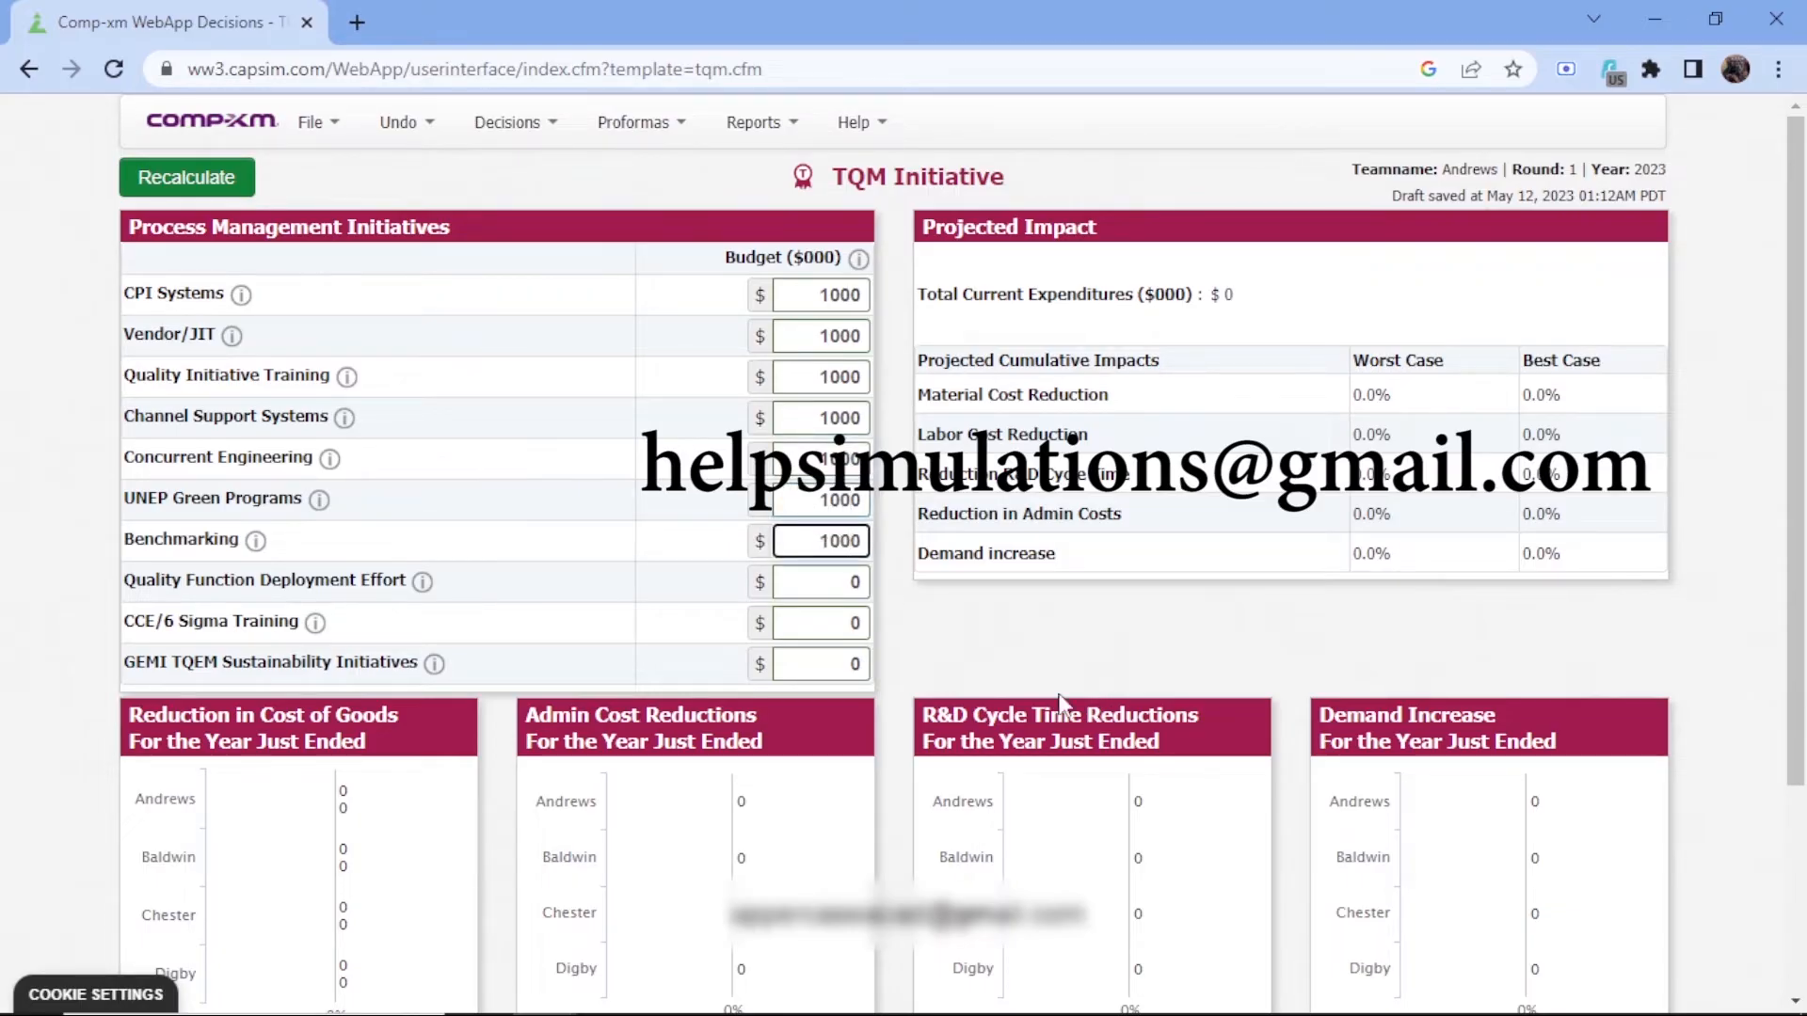
# Set the Quality Function Deployment Effort, CCE/6 Sigma Training and GEMI TQEM Sustainability Initiatives budgets to 1000 each and recalculate
pyautogui.click(831, 579)
pyautogui.write('1000')
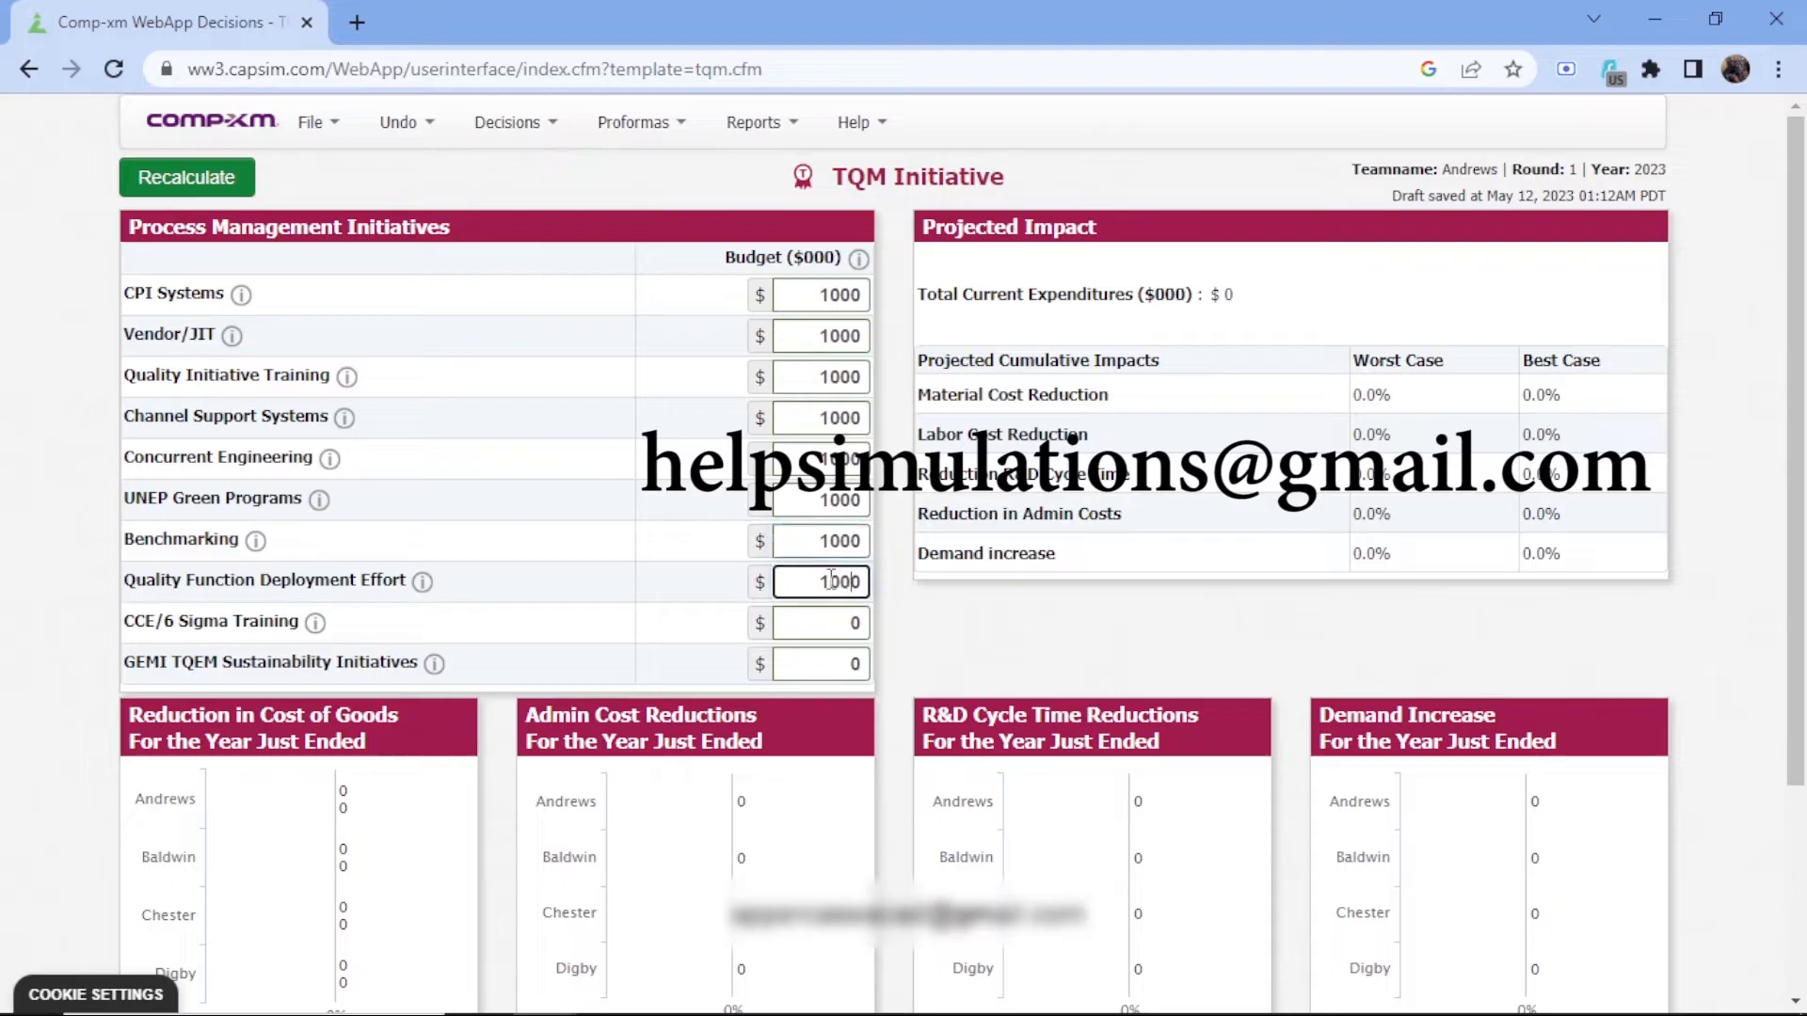
pyautogui.click(808, 623)
pyautogui.write('1000')
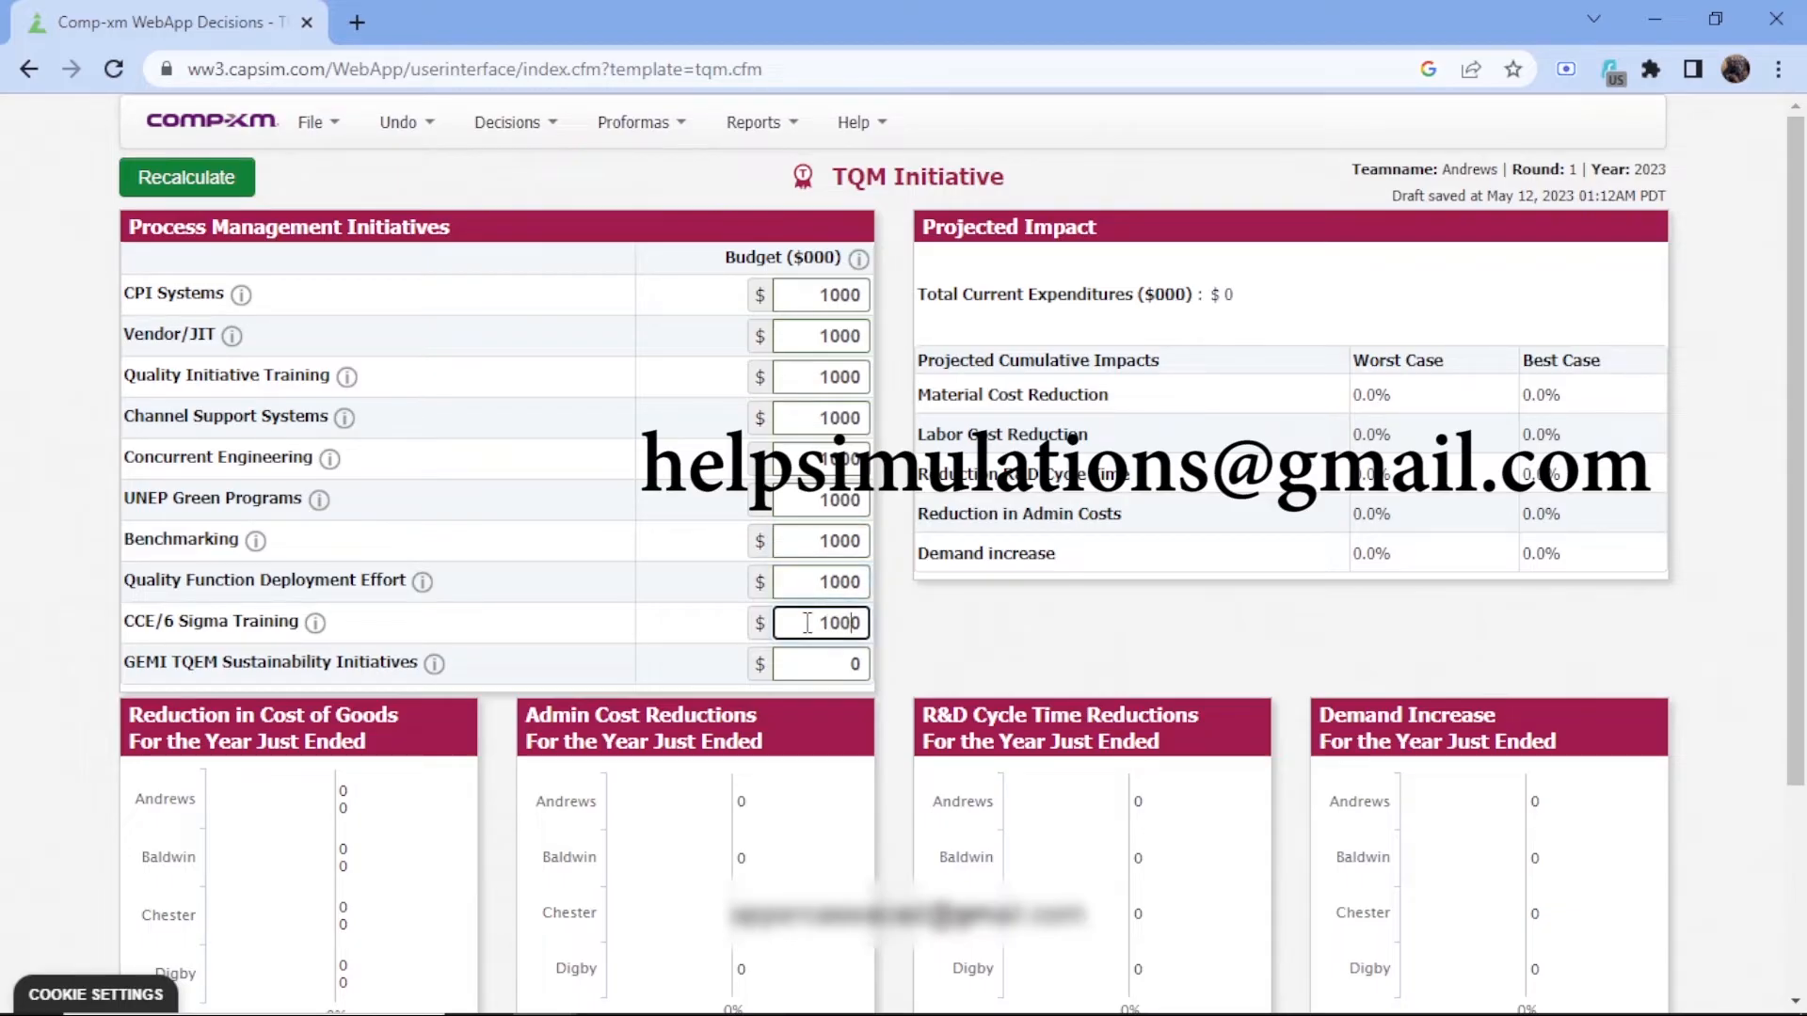
pyautogui.click(833, 659)
pyautogui.write('1')
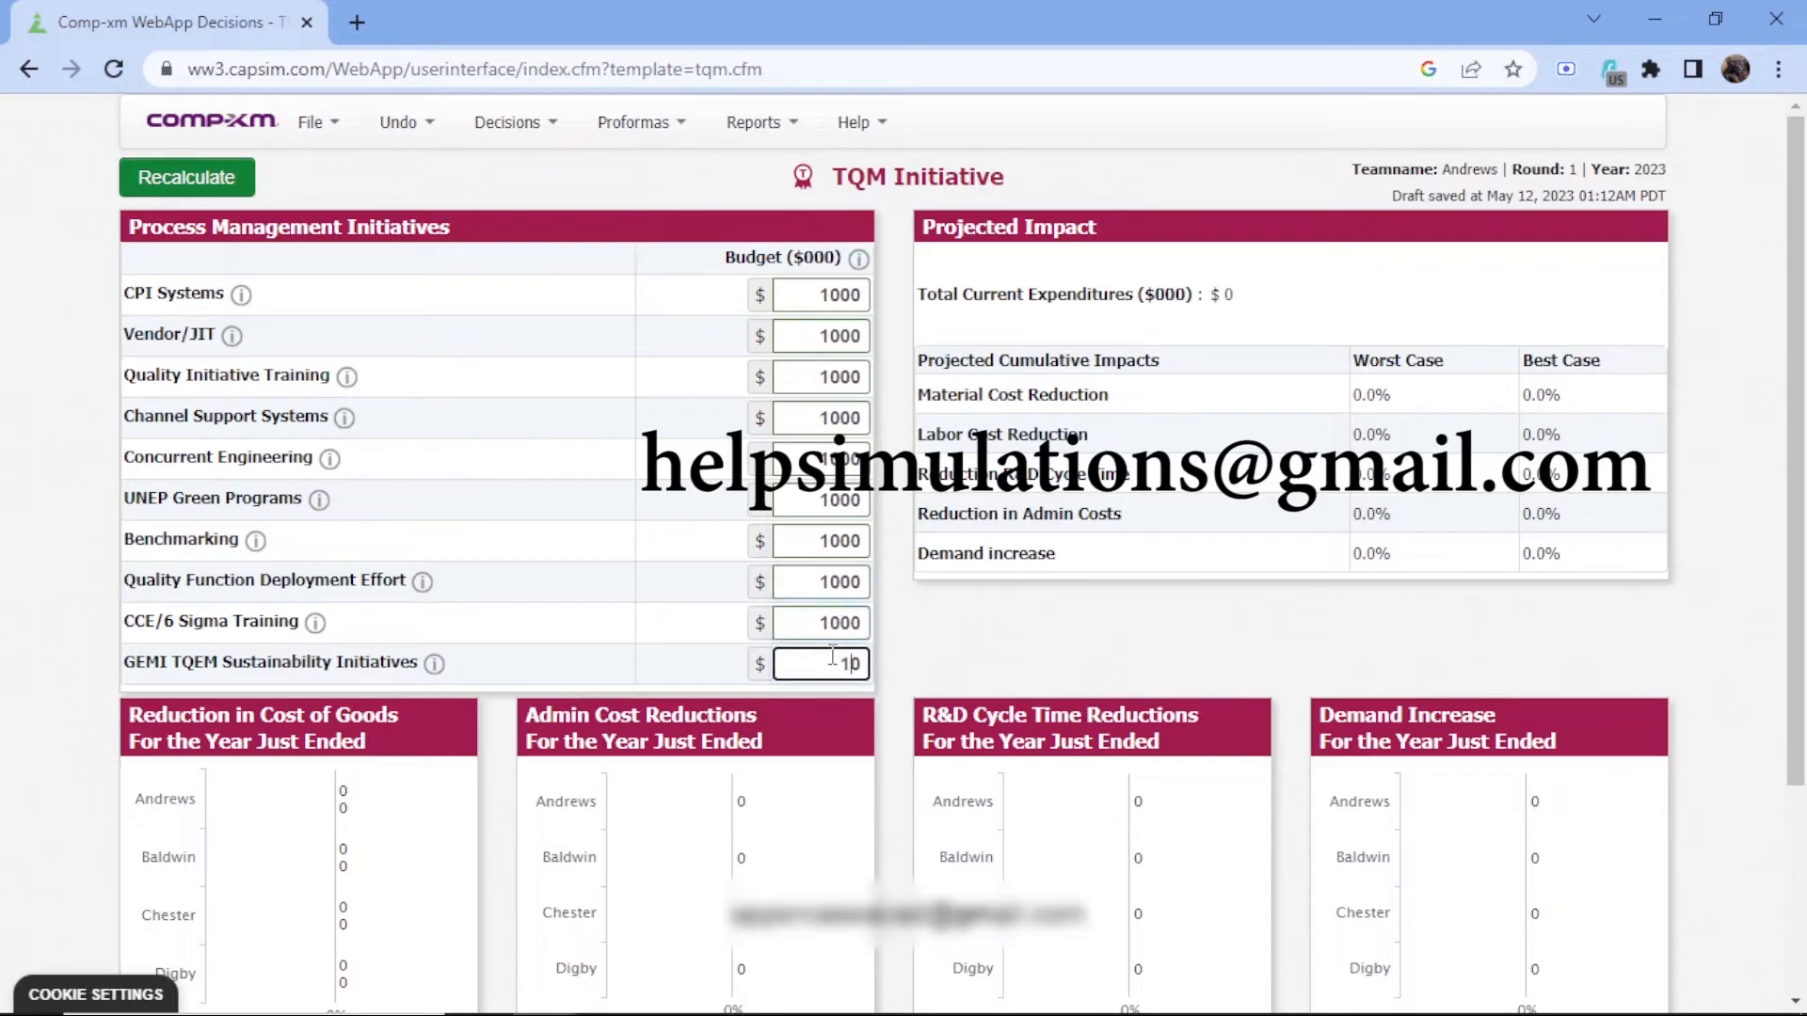
pyautogui.write('00')
pyautogui.click(160, 188)
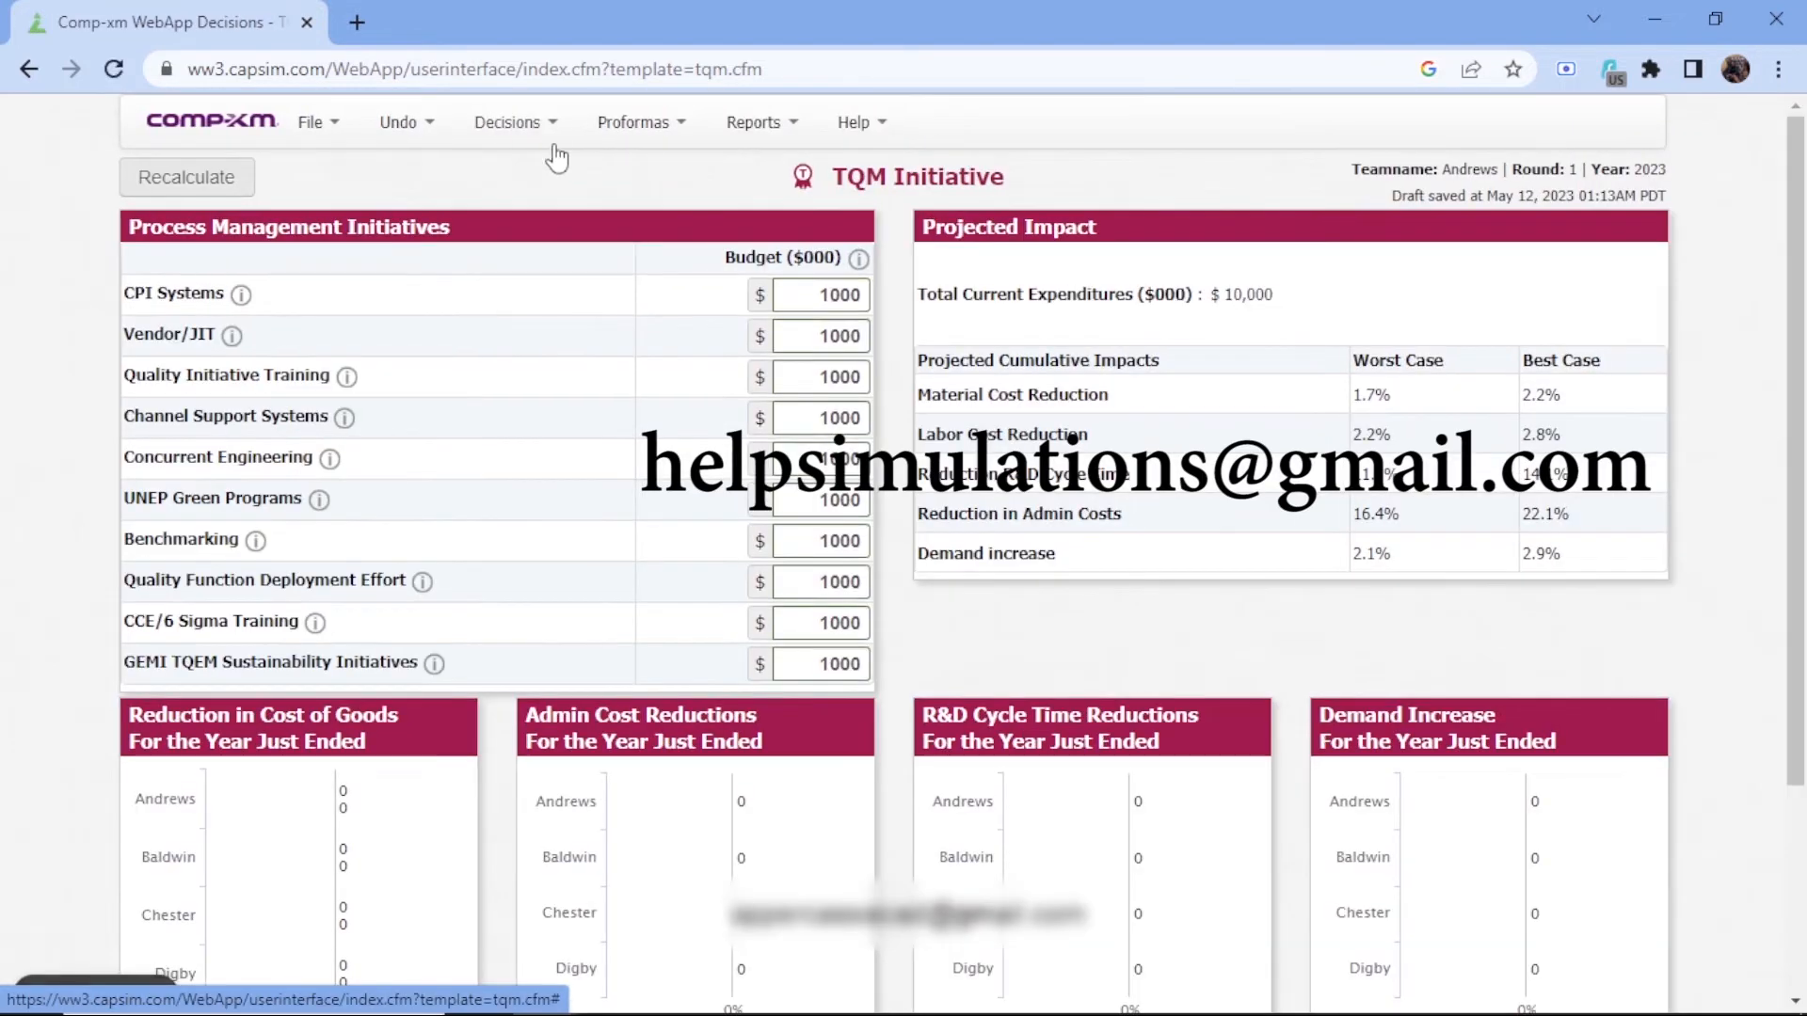
# Return to the Research & Development decisions and review the products' revision dates and R&D costs
pyautogui.click(546, 149)
pyautogui.click(496, 177)
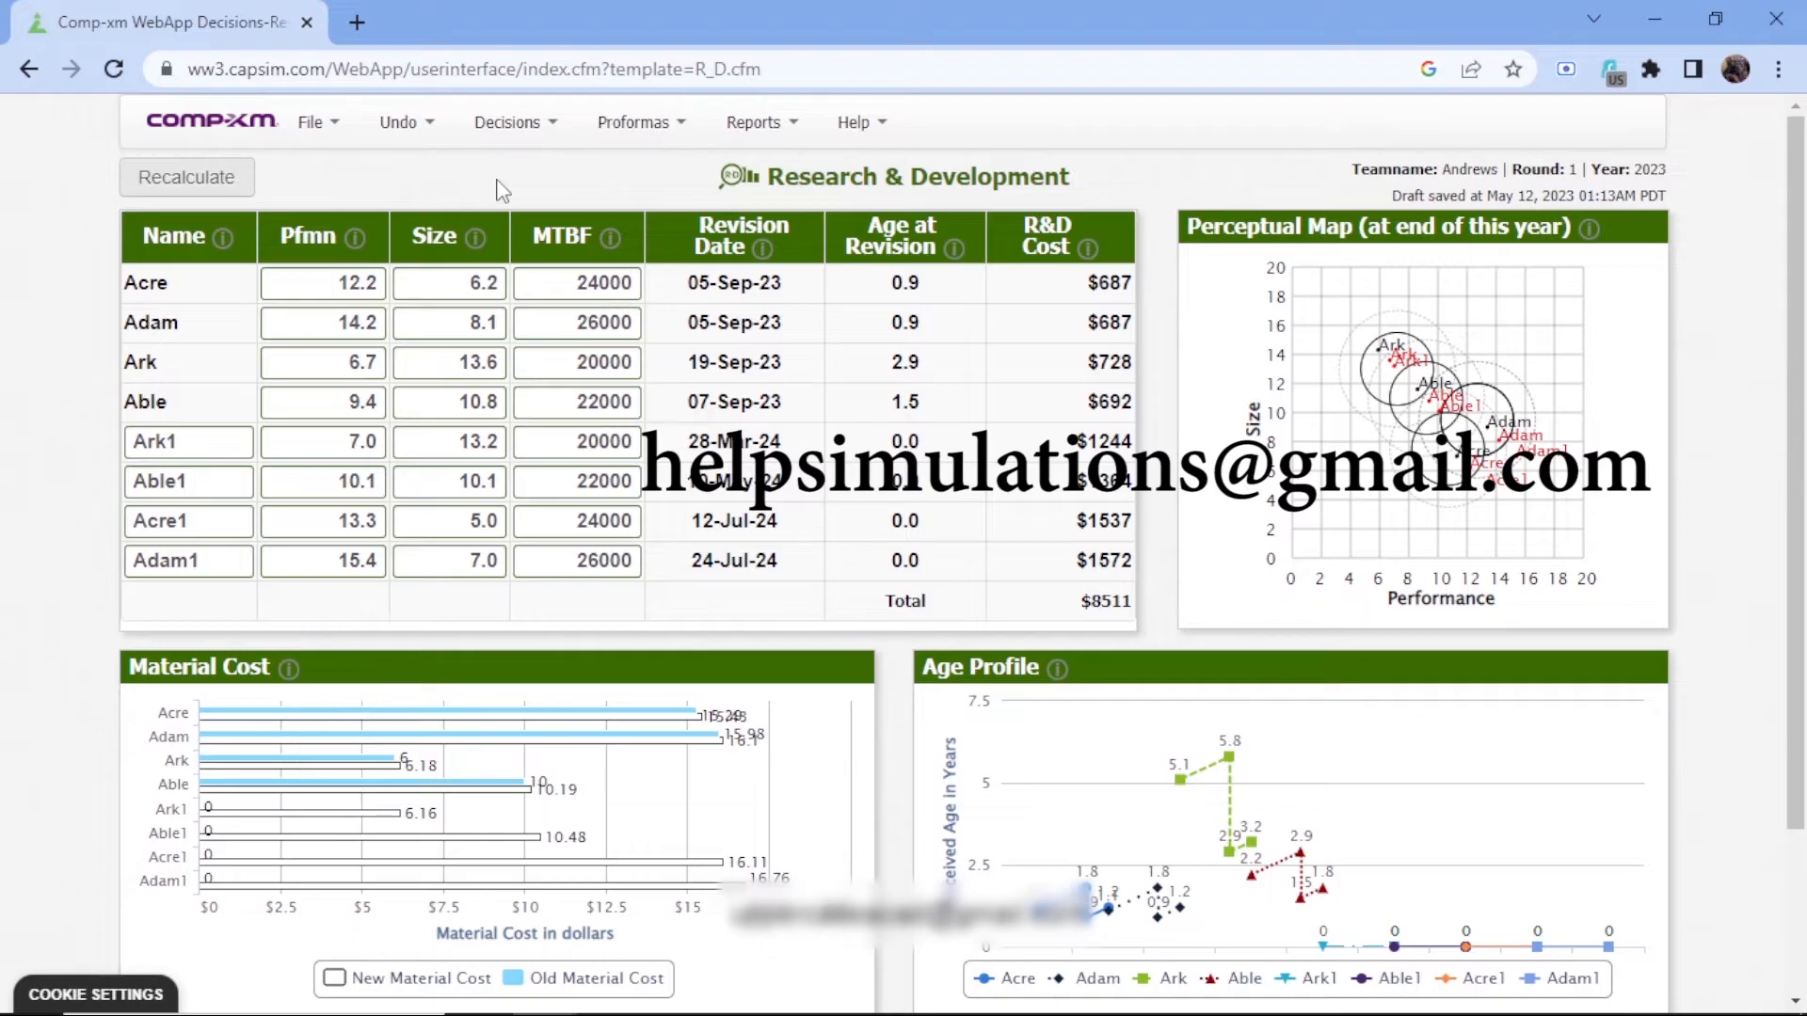
pyautogui.click(541, 127)
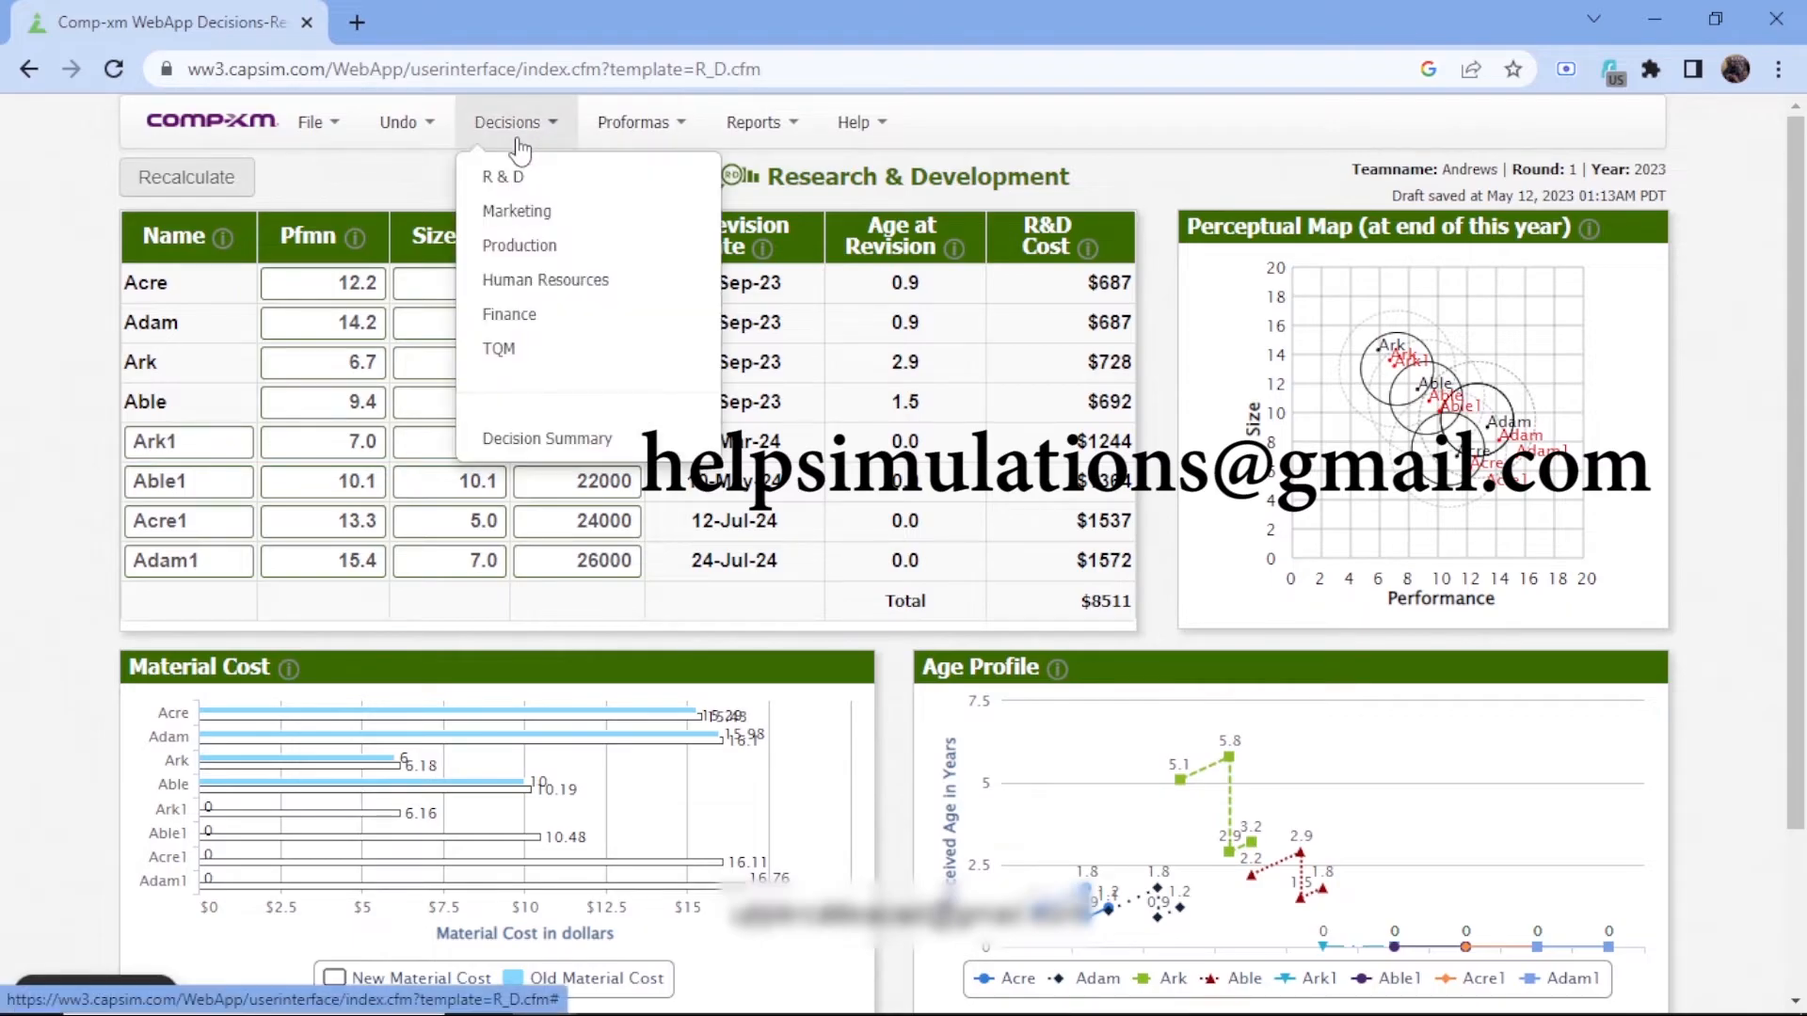
pyautogui.click(347, 183)
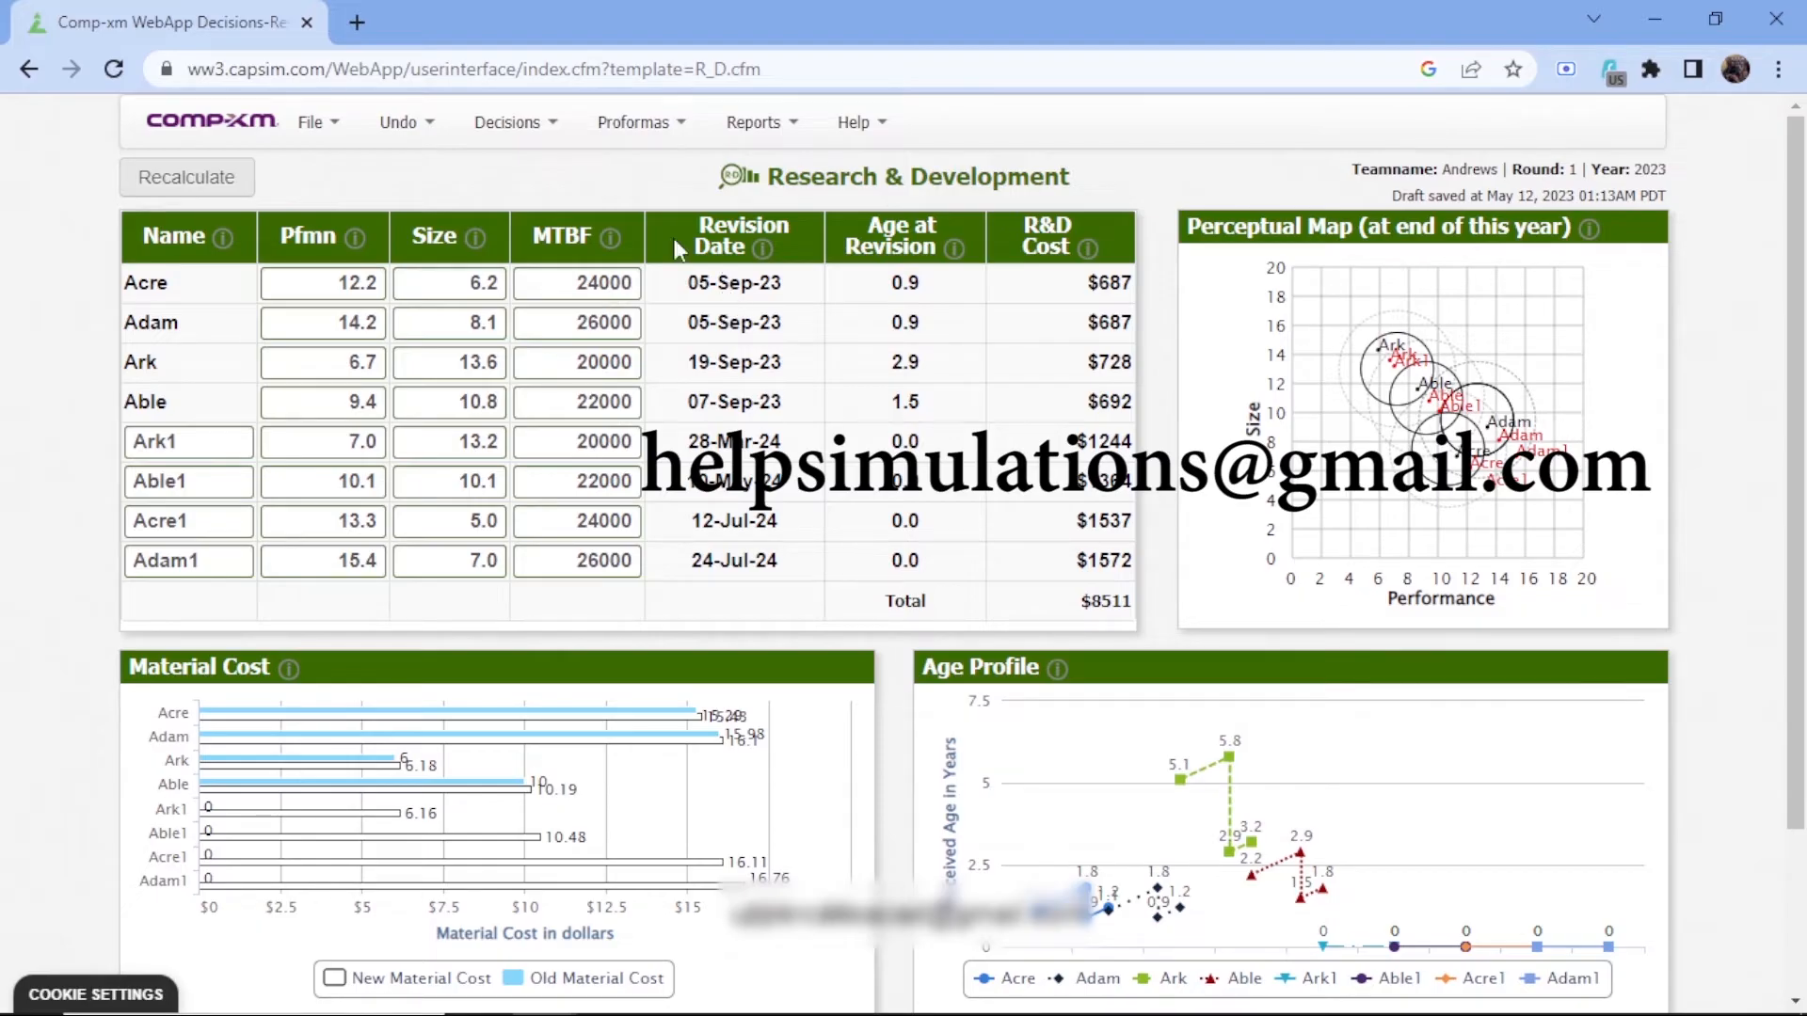
# Open the Marketing decisions
pyautogui.click(522, 122)
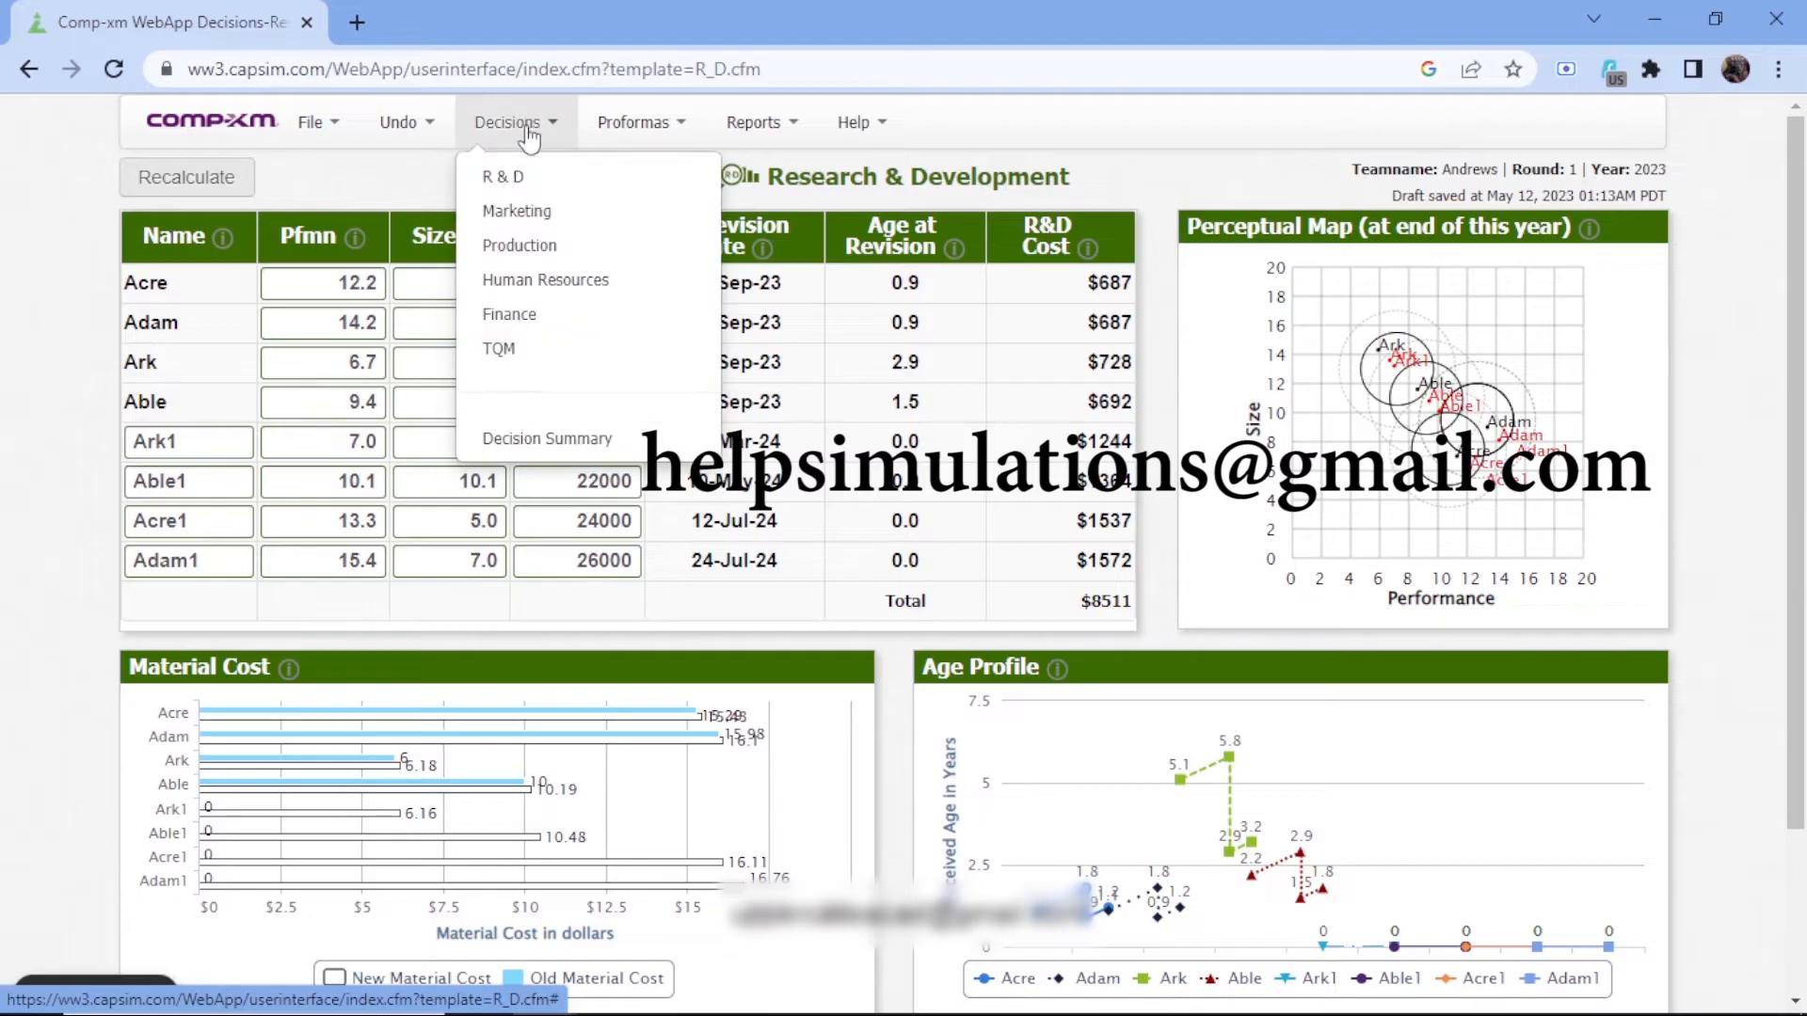
pyautogui.click(541, 211)
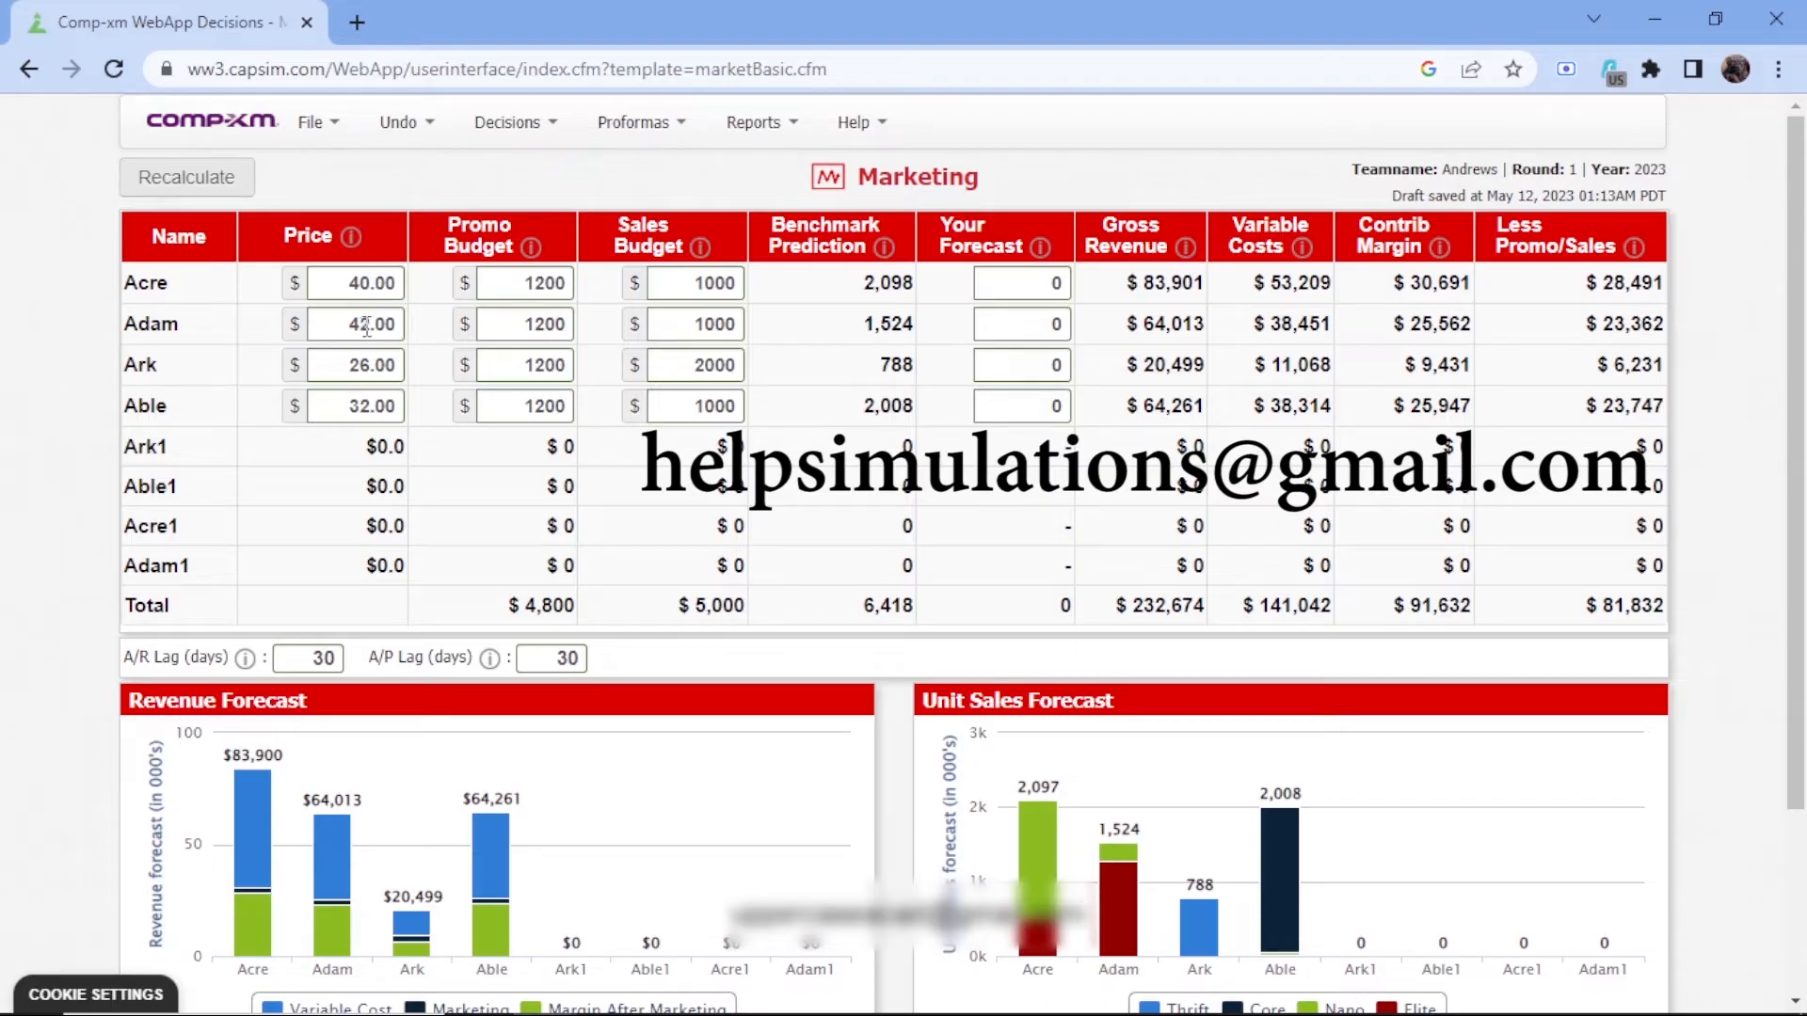
pyautogui.click(369, 366)
pyautogui.press('BackSpace')
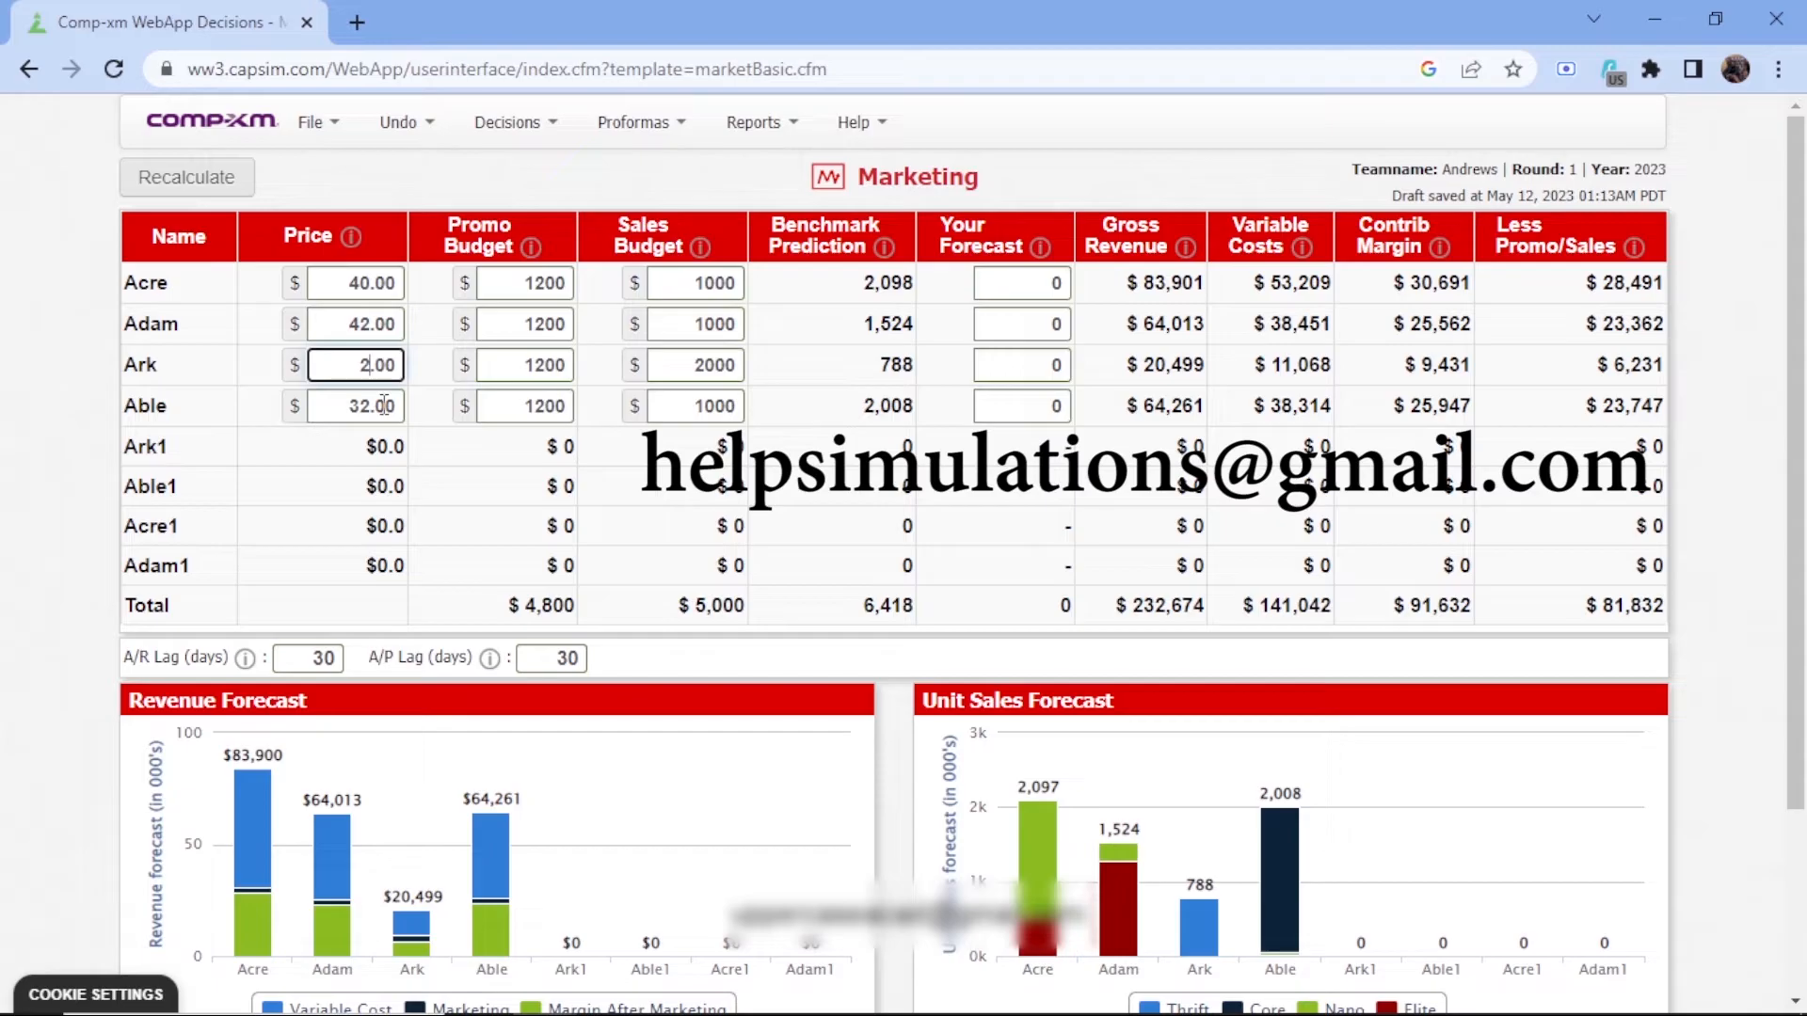
pyautogui.write('6')
# Open the Thrift segment report and examine its customer buying criteria and the top products' list prices, including Ark's
pyautogui.click(747, 134)
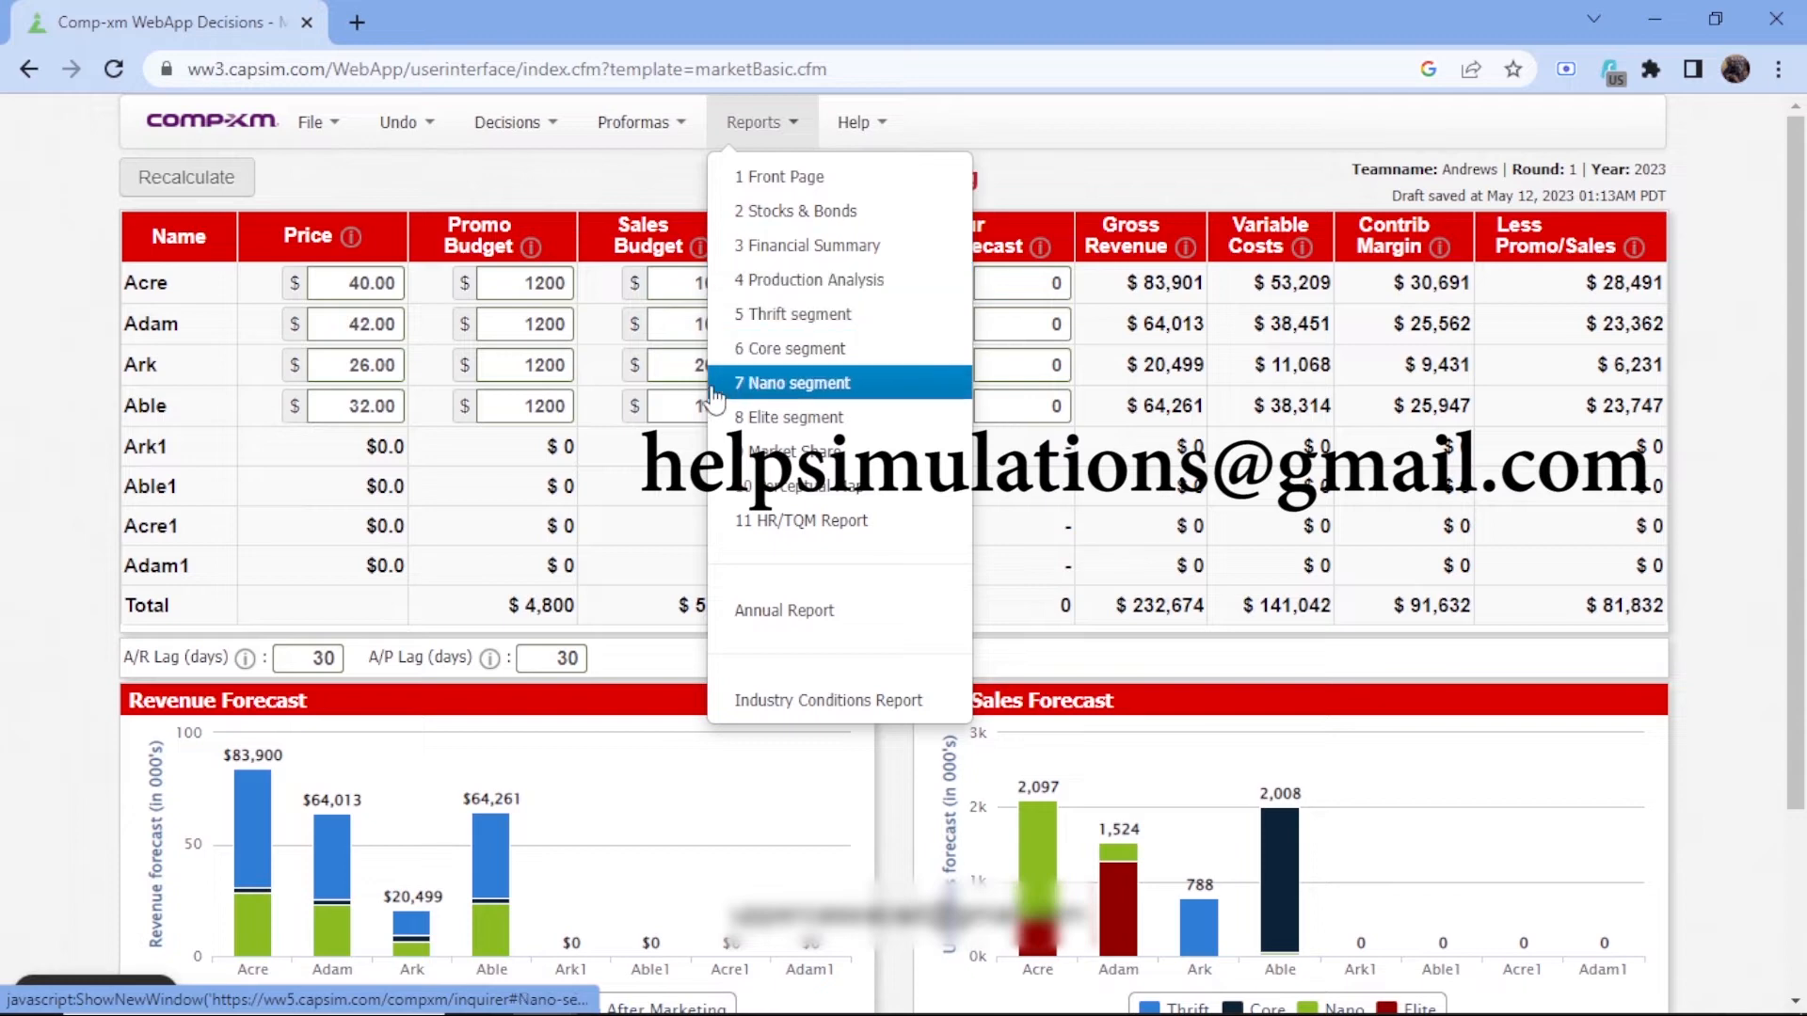
pyautogui.click(815, 323)
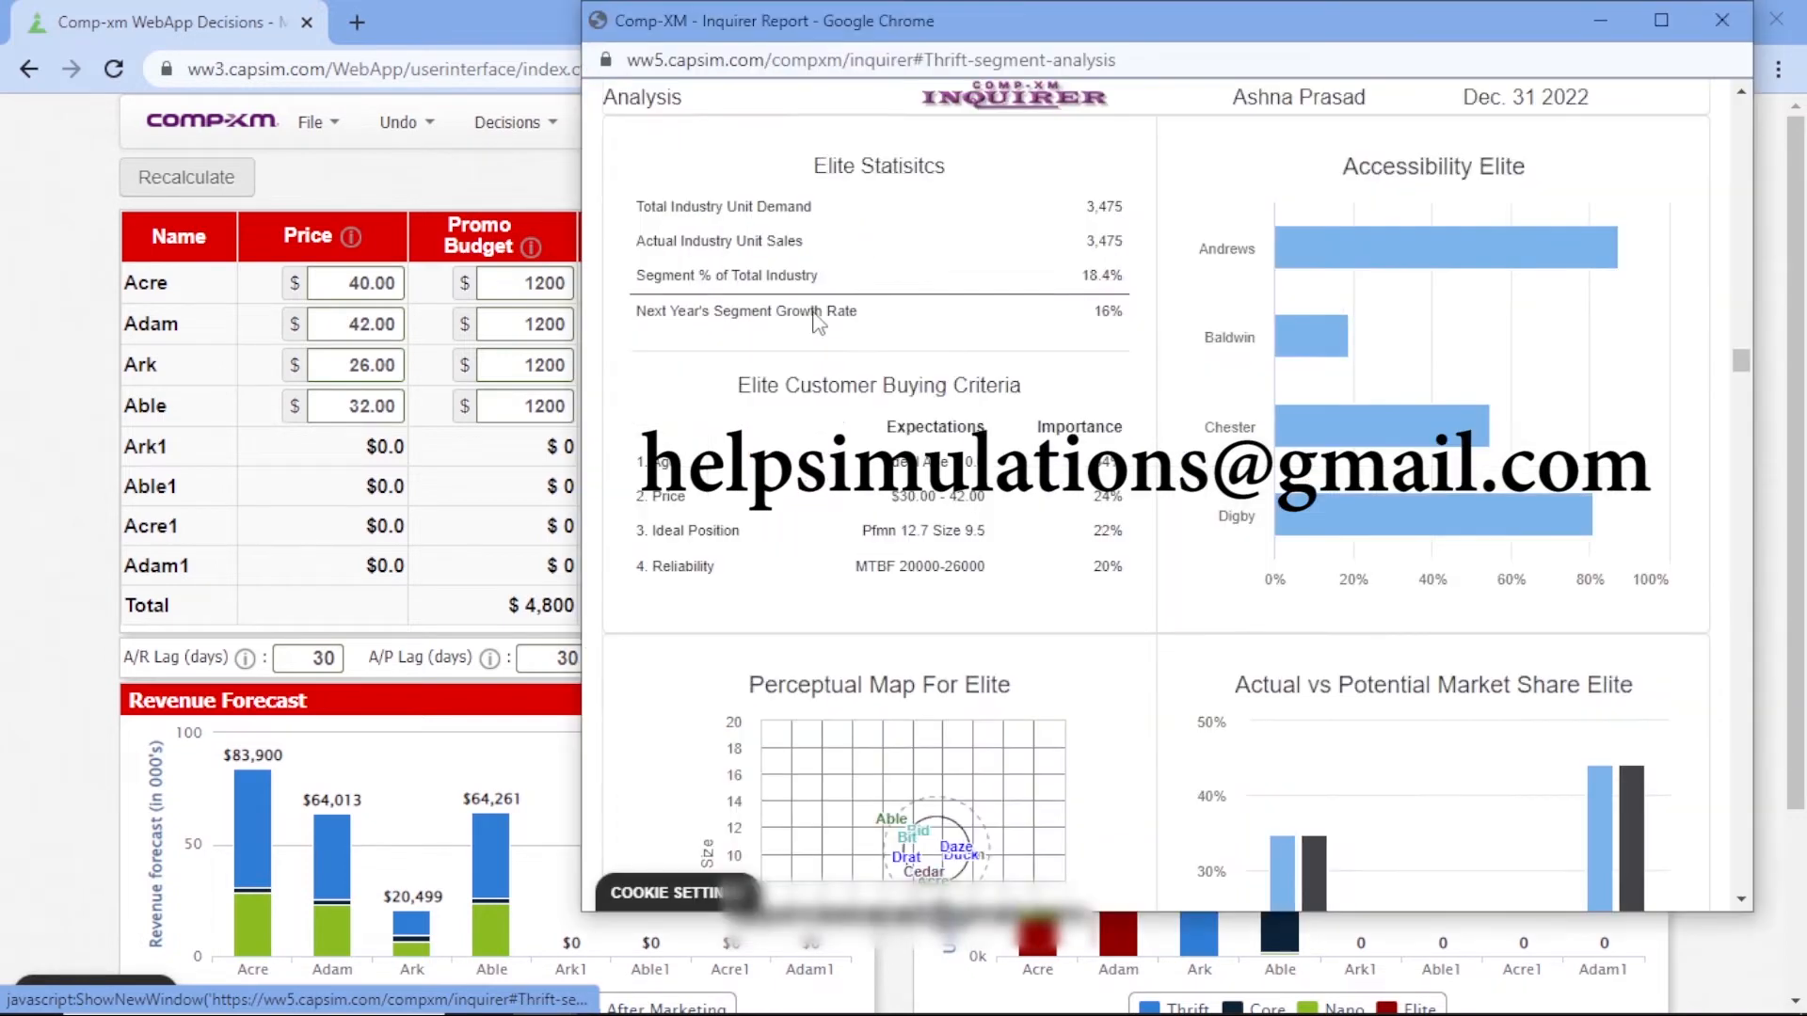
pyautogui.scroll(-3, 1026, 403)
pyautogui.scroll(-3, 1016, 395)
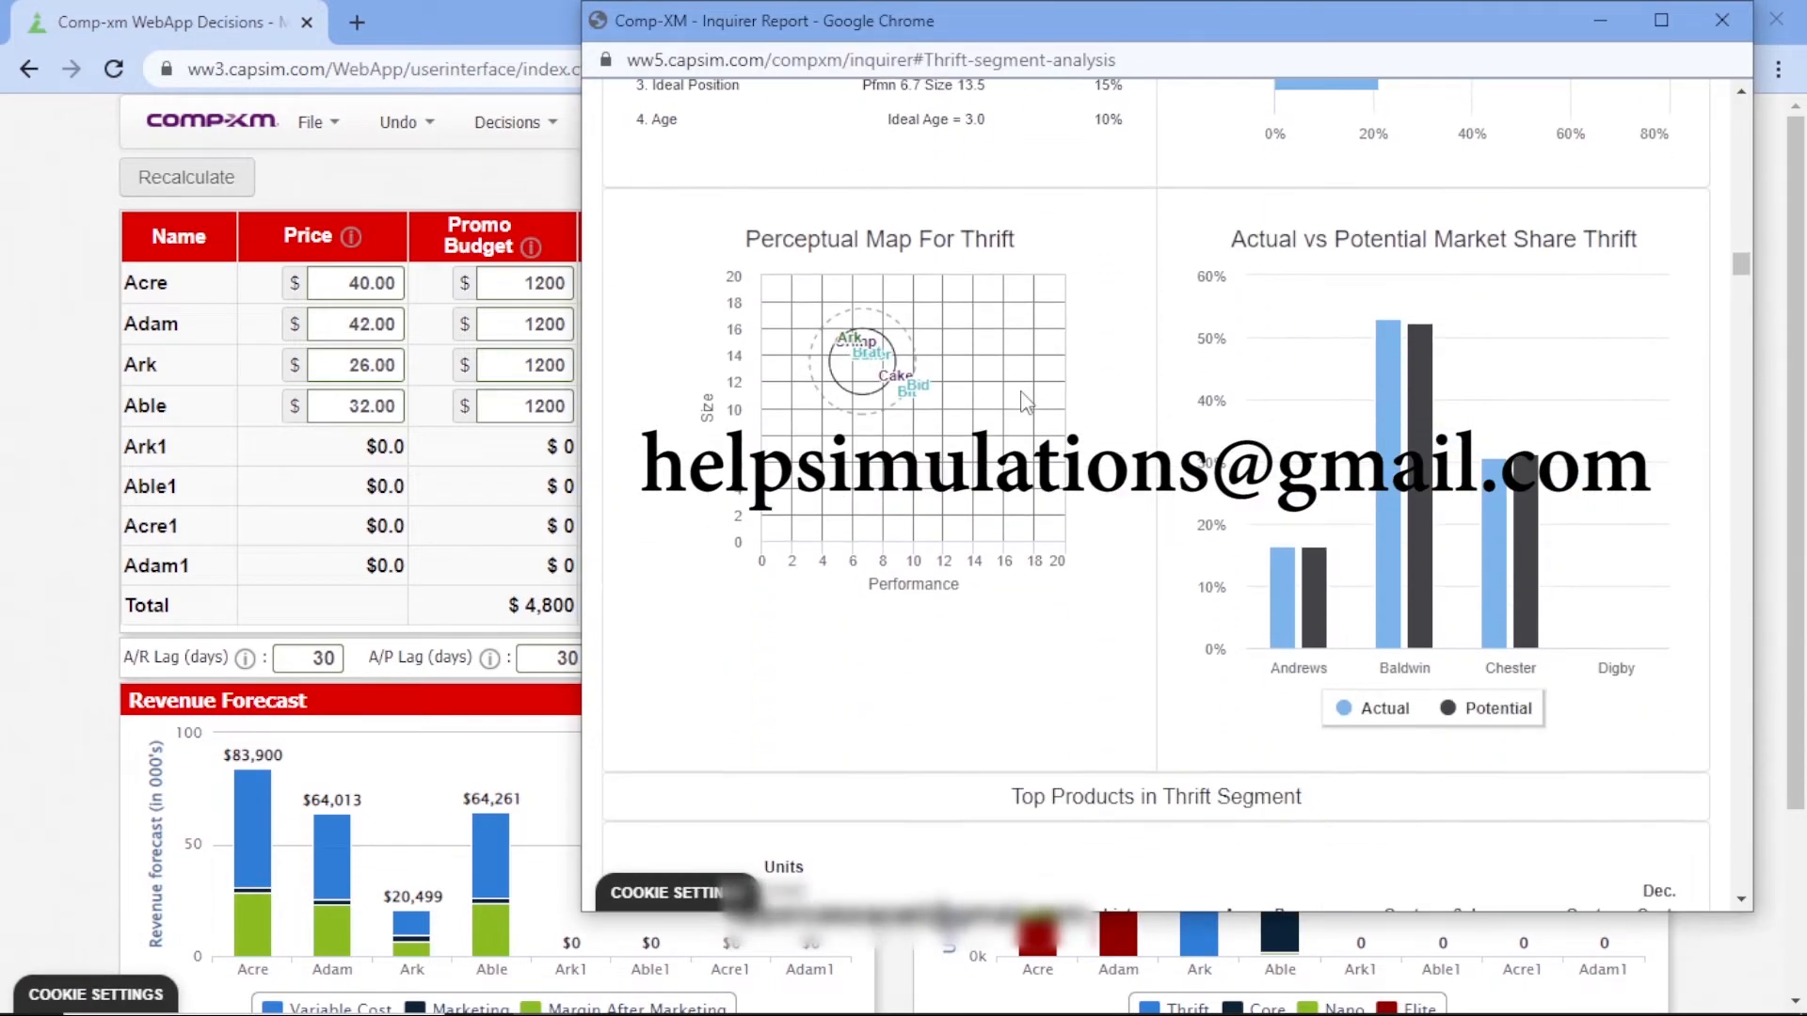
pyautogui.scroll(2, 1002, 391)
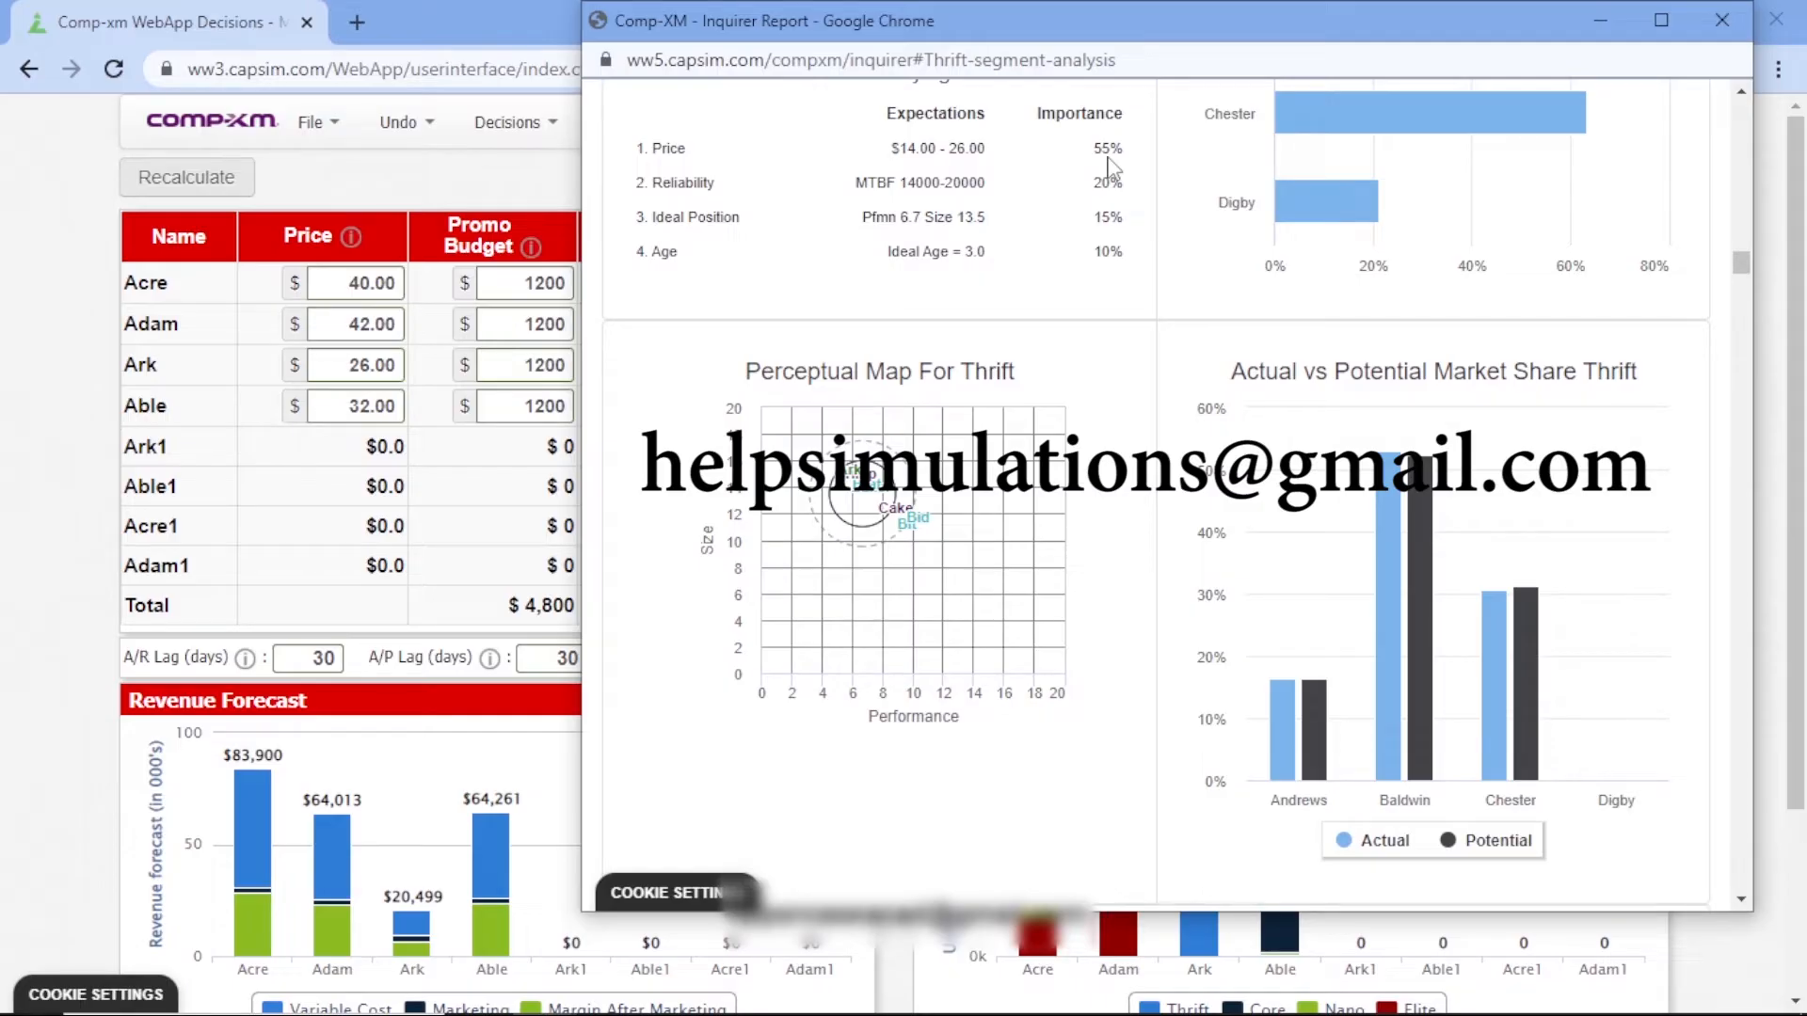
pyautogui.scroll(-9, 1111, 170)
pyautogui.scroll(4, 851, 468)
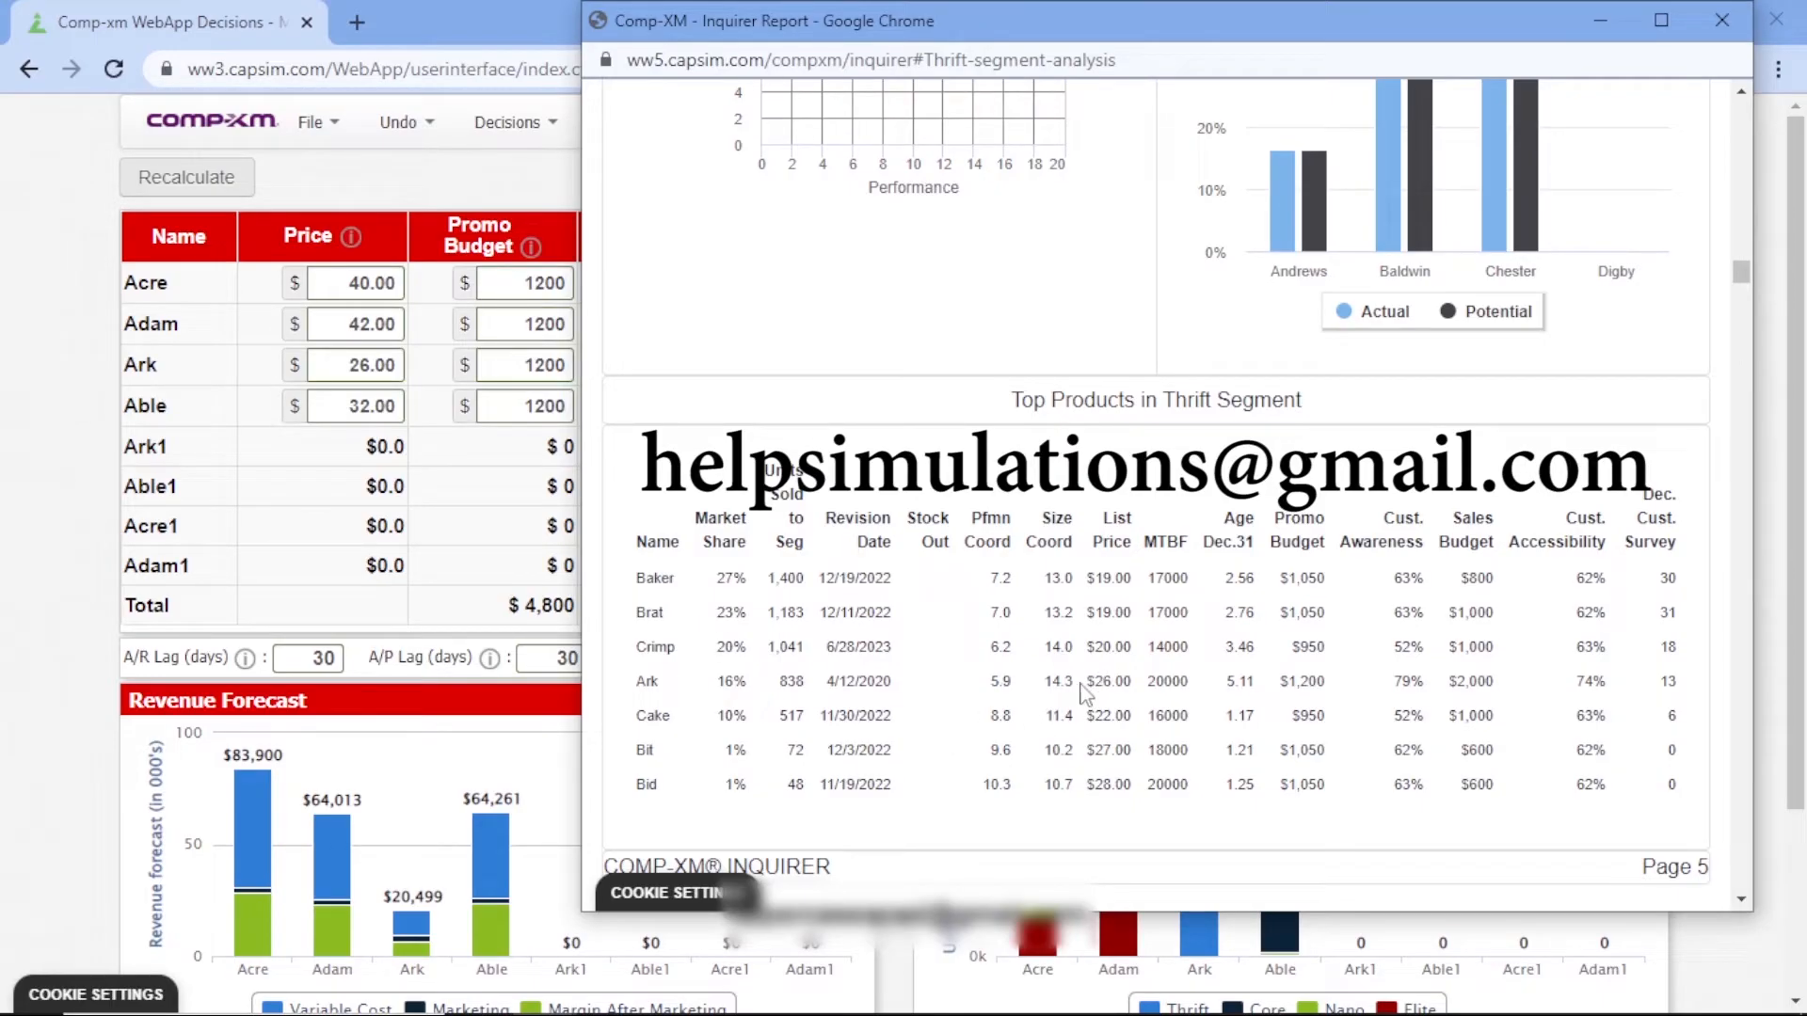
pyautogui.moveTo(1087, 681); pyautogui.dragTo(1138, 694)
# Examine the Core segment's customer buying criteria and the list price of Able among its top products
pyautogui.scroll(-12, 1158, 426)
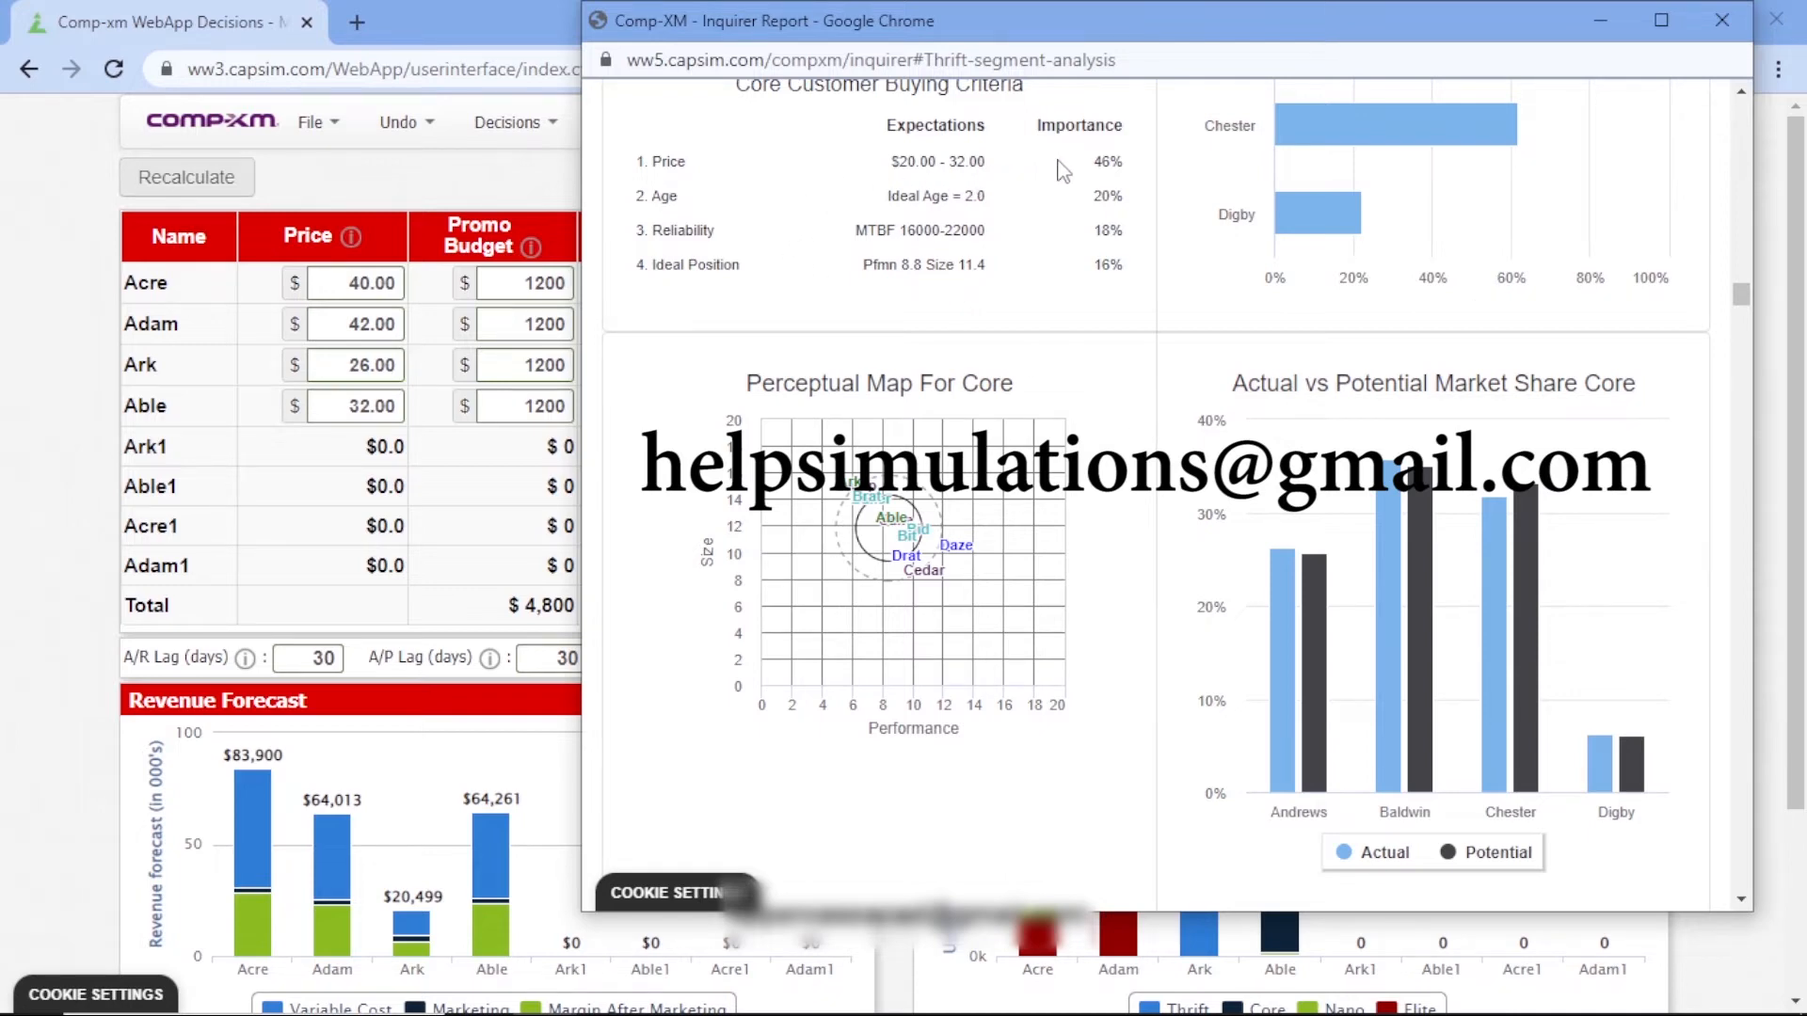
pyautogui.scroll(-7, 1082, 226)
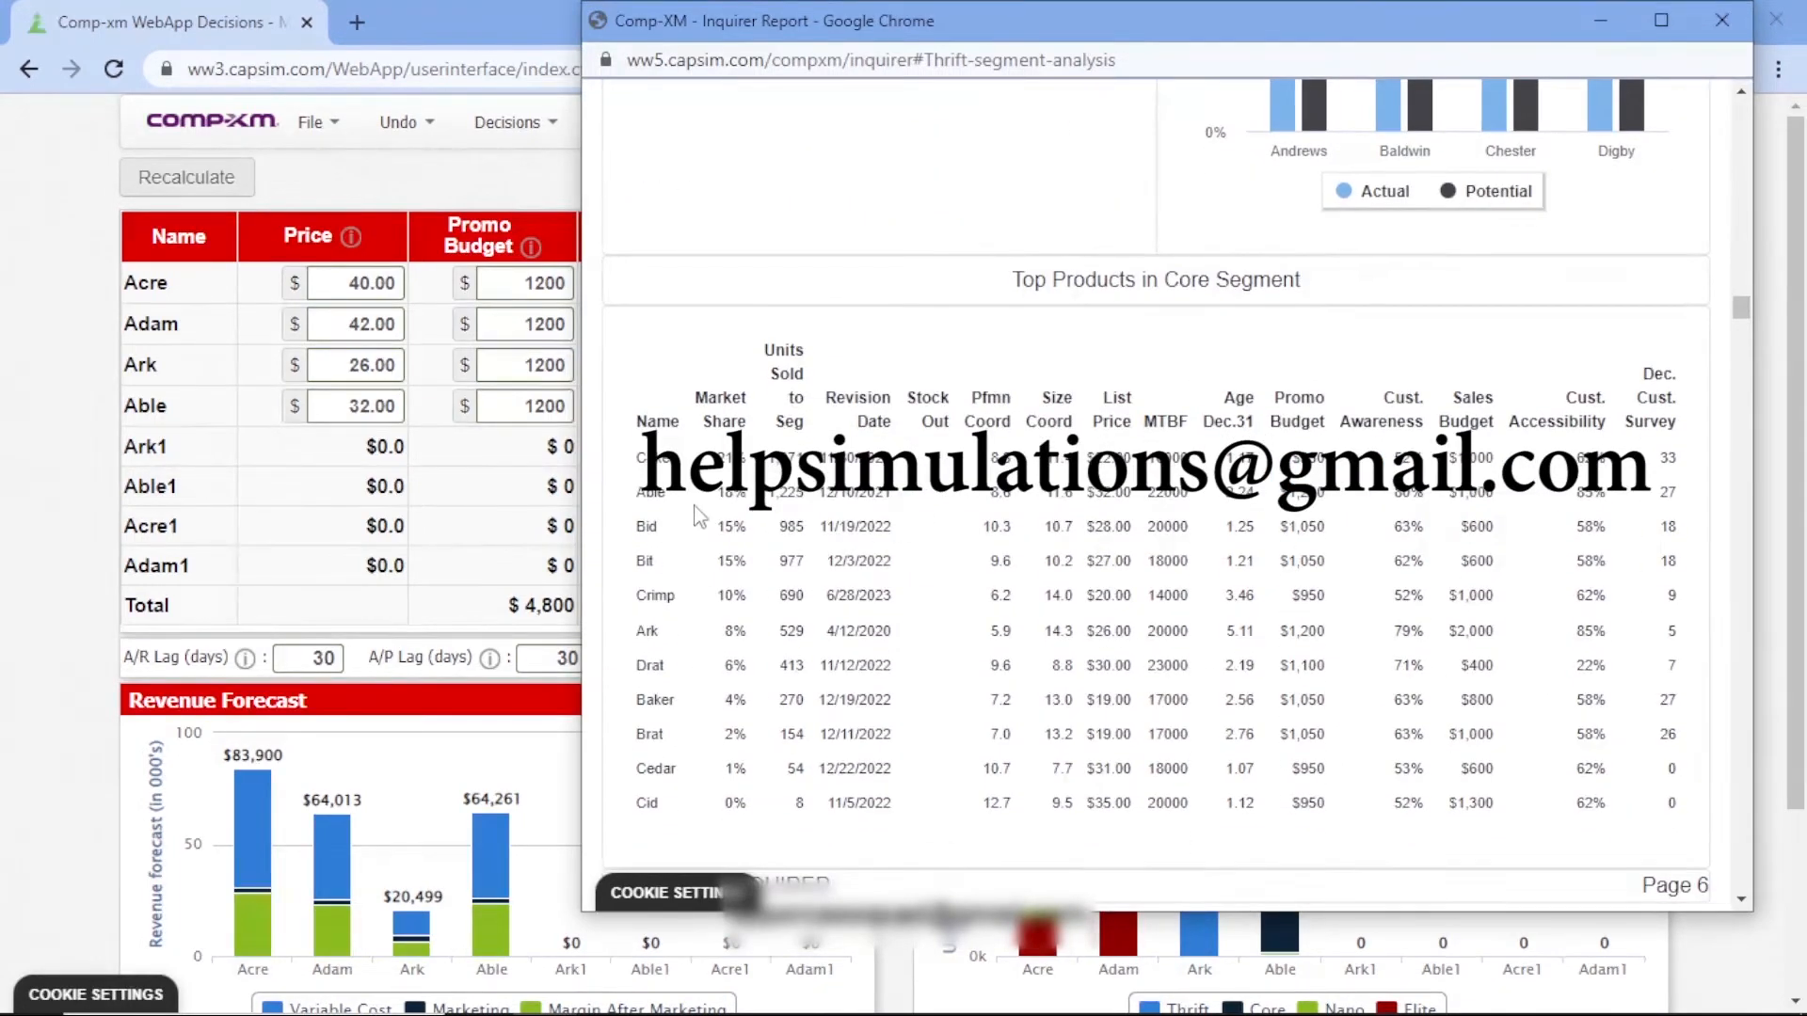
pyautogui.doubleClick(1109, 496)
pyautogui.click(1060, 561)
# Examine the Nano segment's buying criteria and top products' list prices, and the Elite segment's buying criteria
pyautogui.scroll(-10, 1060, 561)
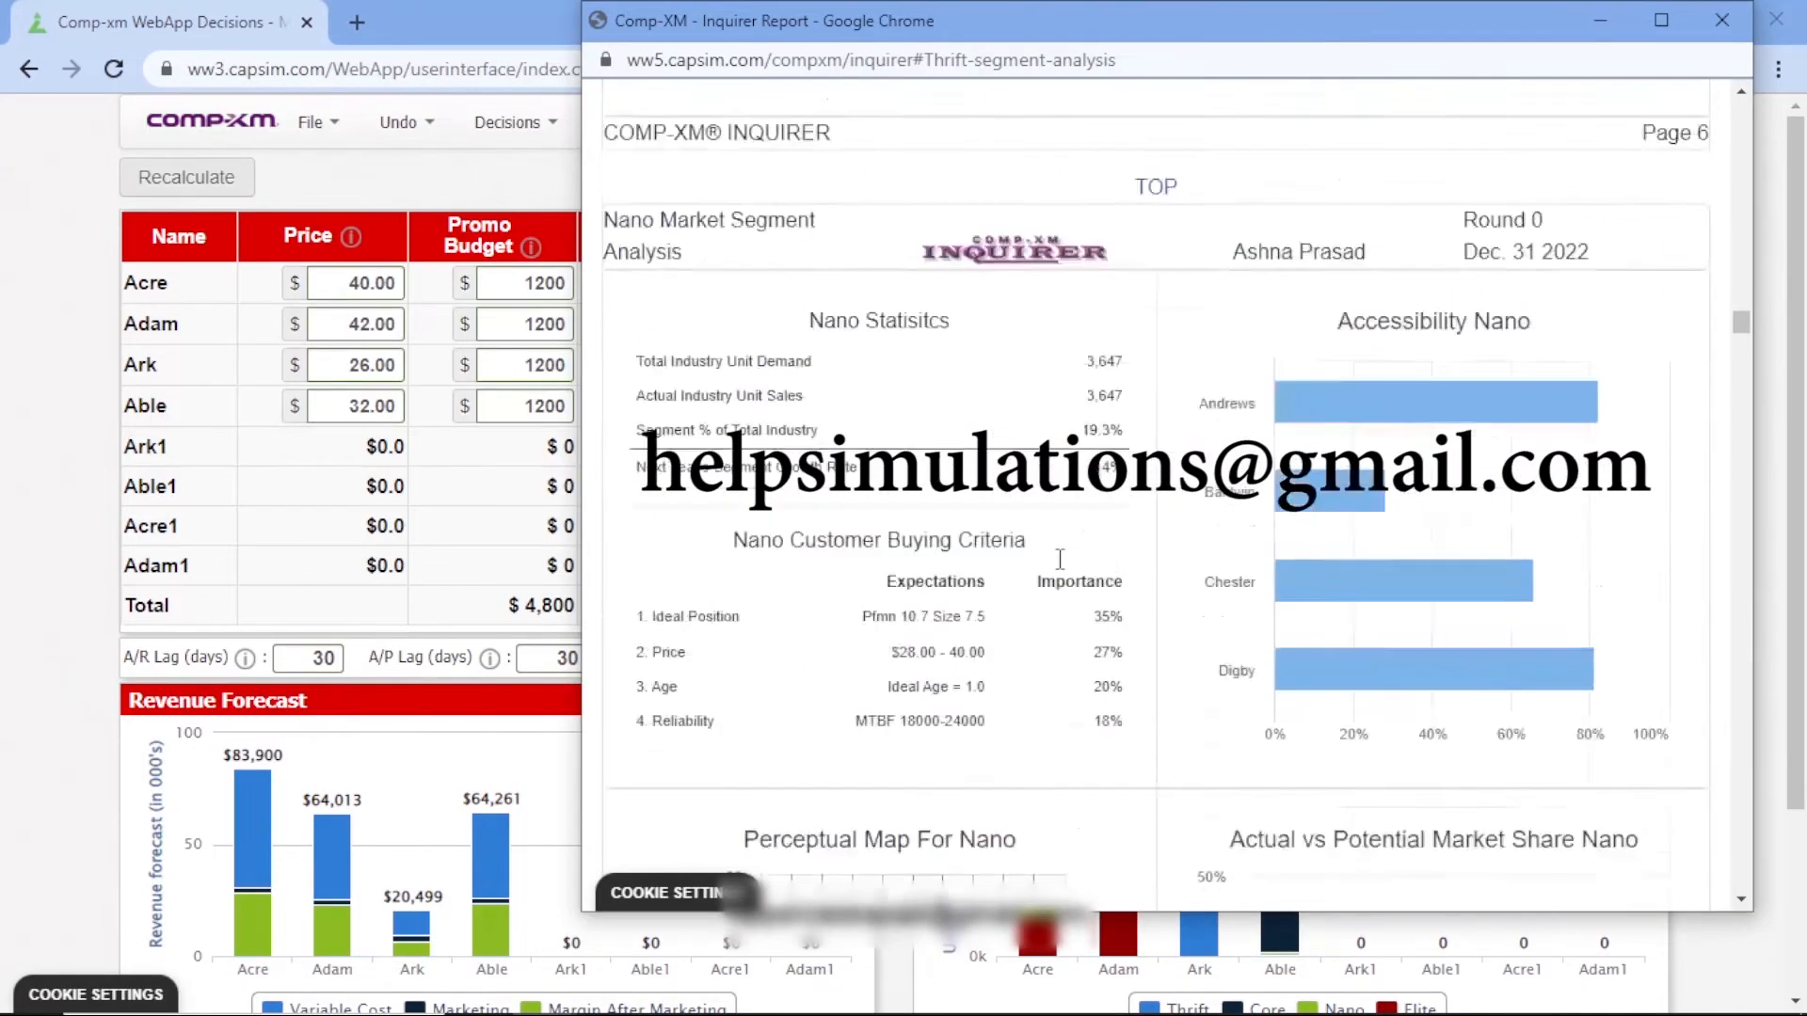
pyautogui.scroll(-1, 1062, 570)
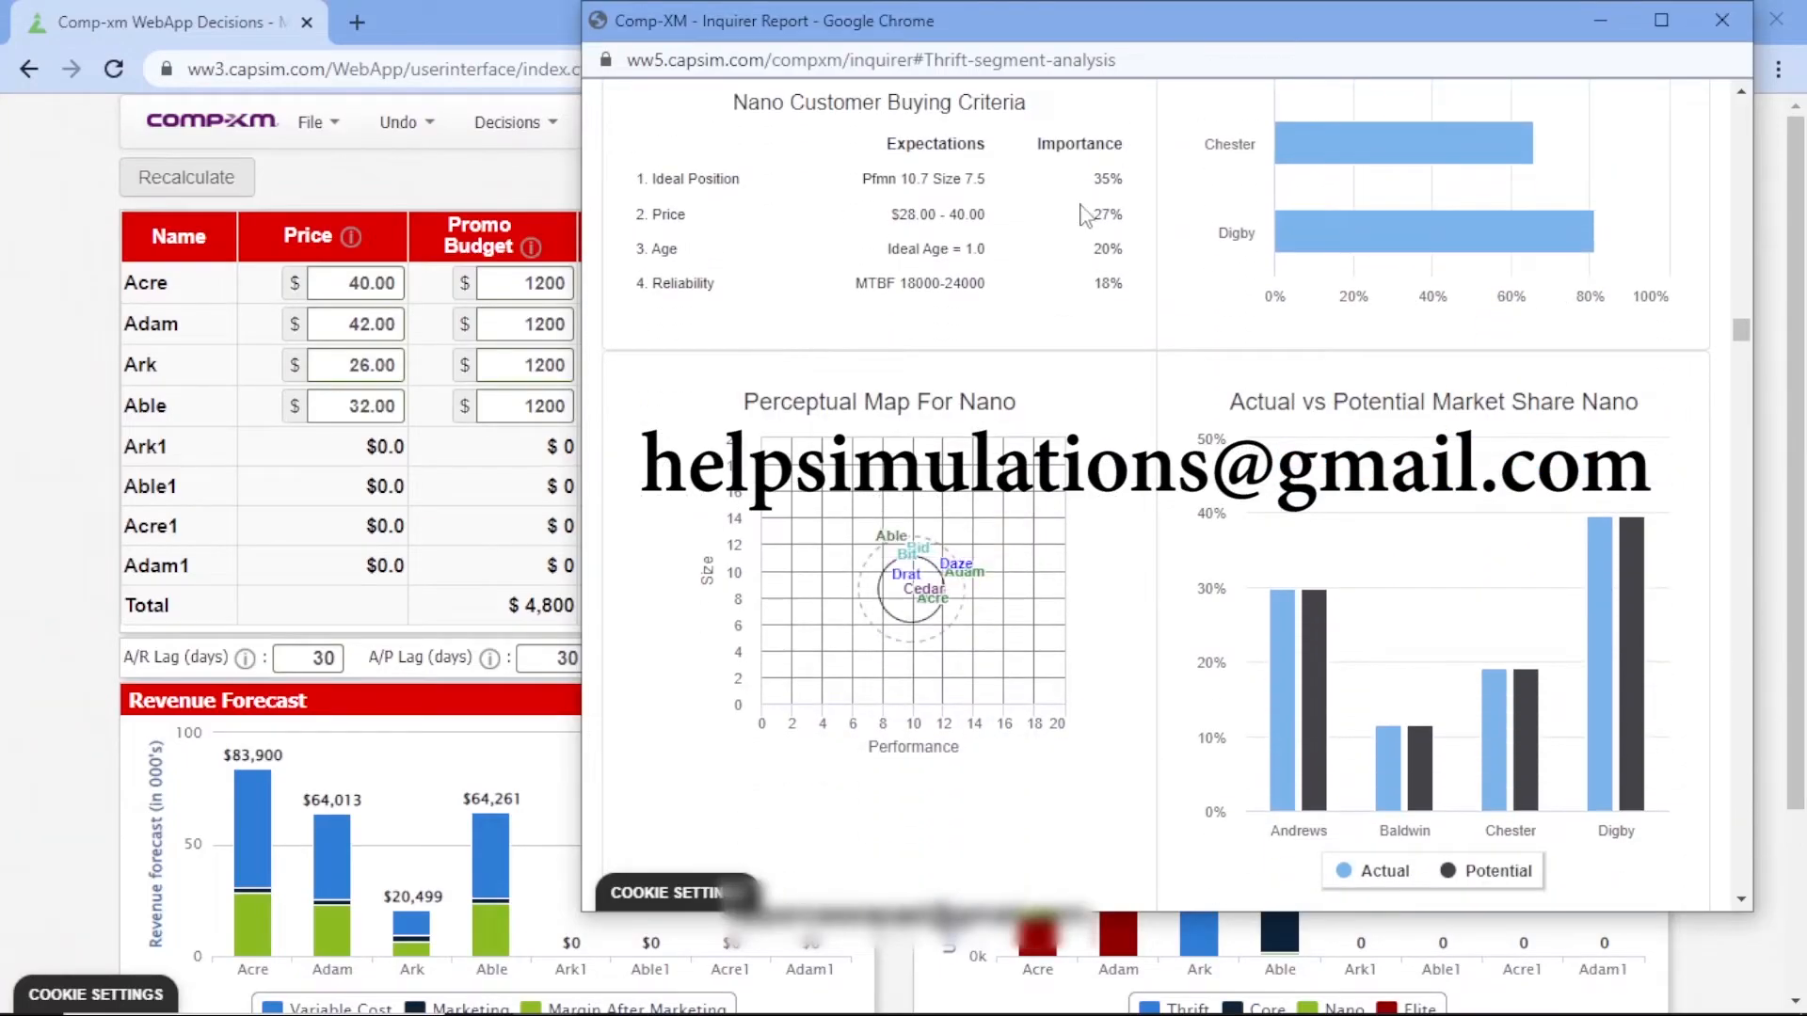
pyautogui.moveTo(1092, 218); pyautogui.dragTo(1147, 224)
pyautogui.click(1146, 224)
pyautogui.scroll(-7, 1150, 517)
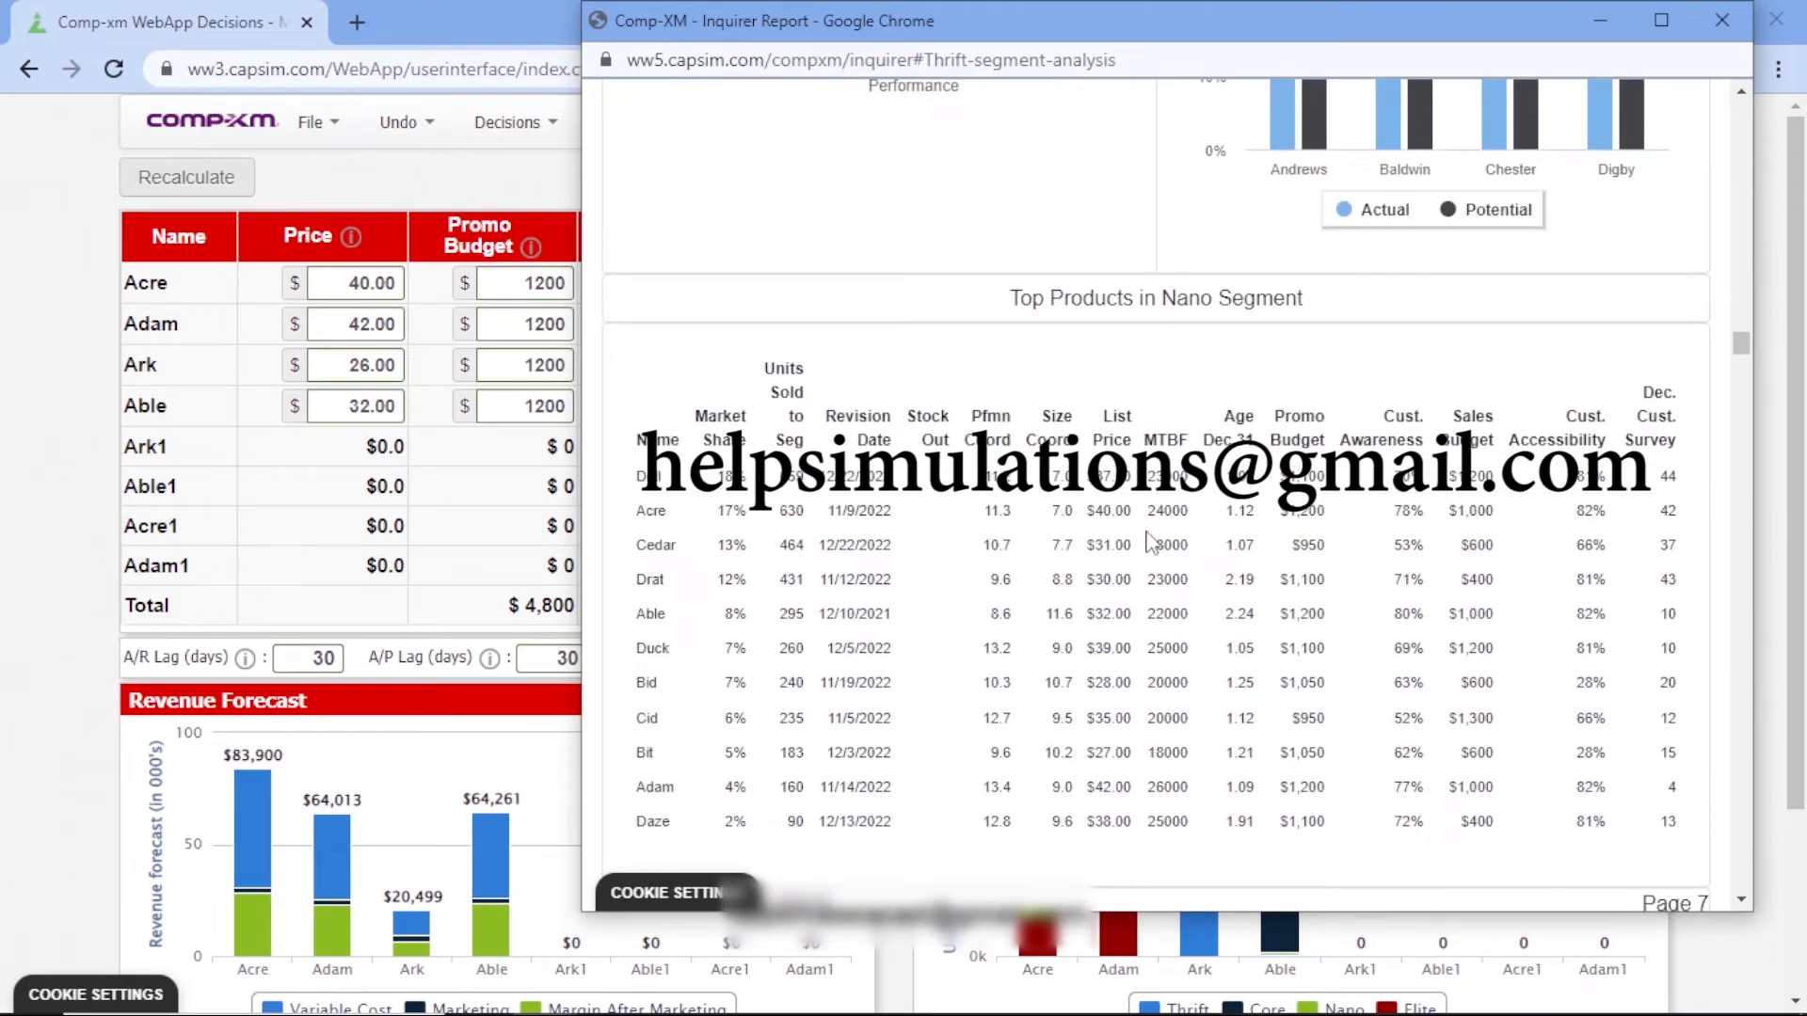
pyautogui.scroll(-12, 1112, 513)
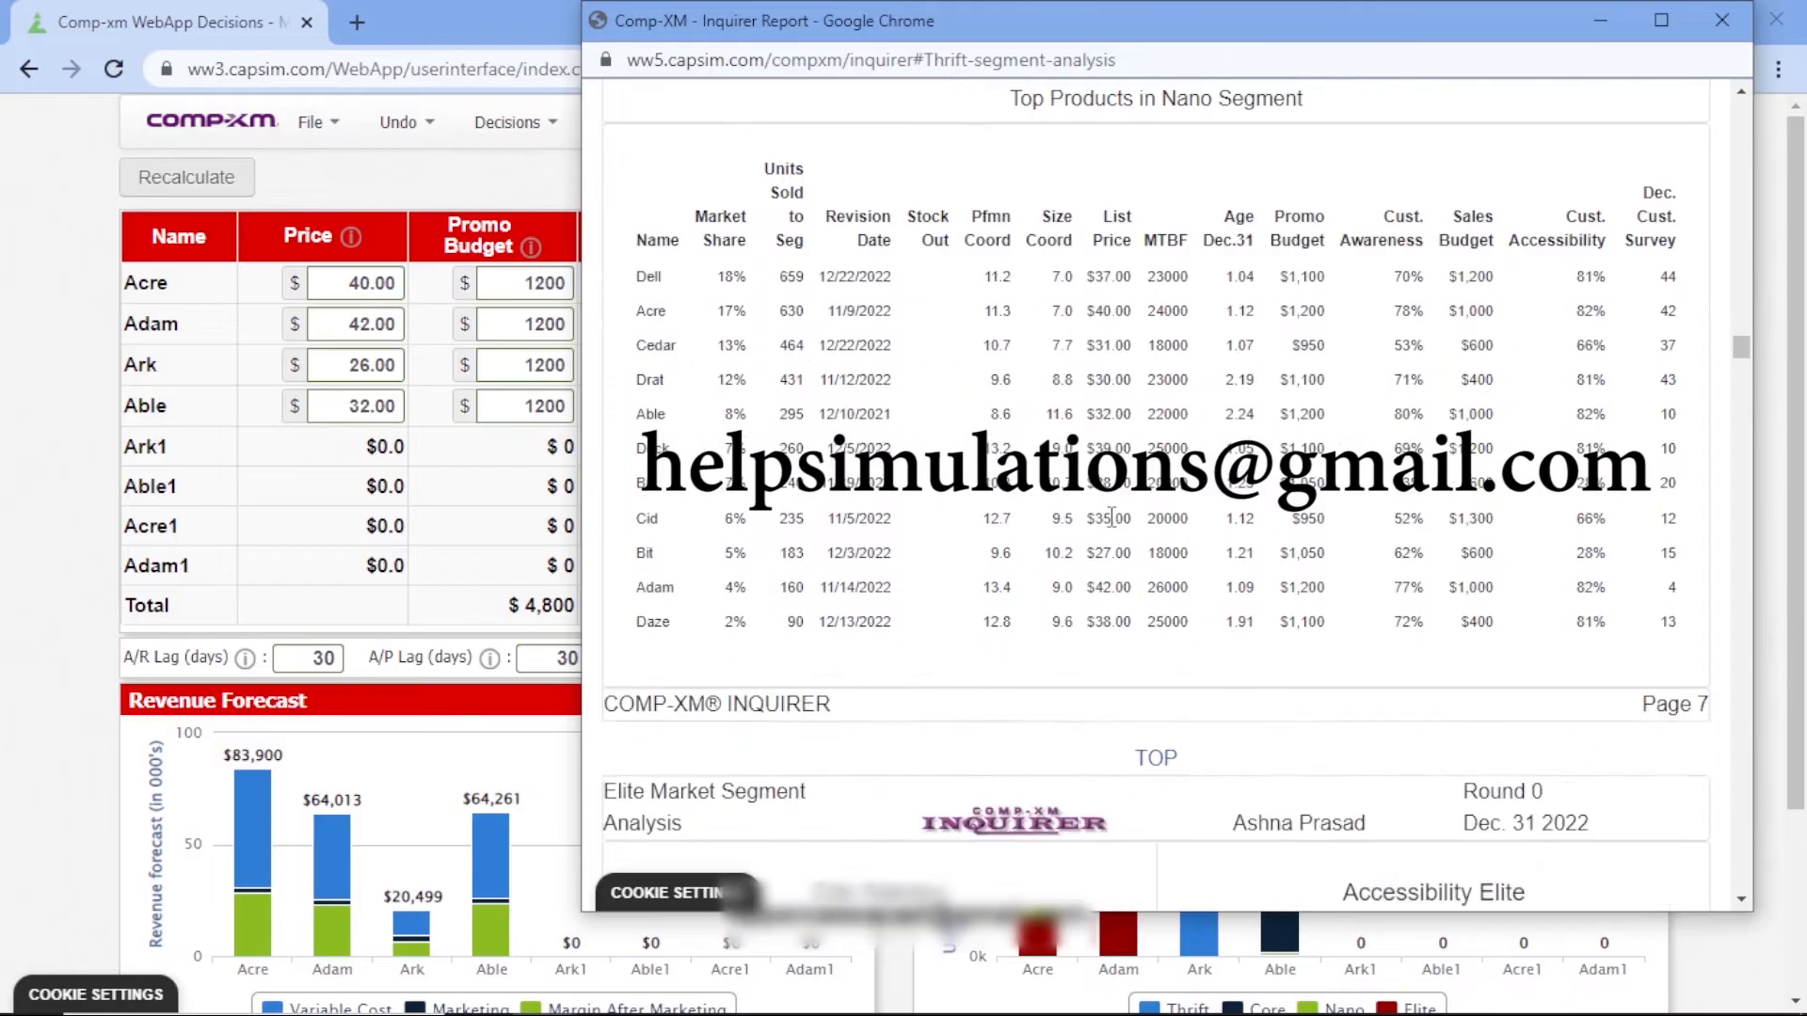
pyautogui.scroll(-6, 1114, 528)
pyautogui.scroll(9, 1114, 528)
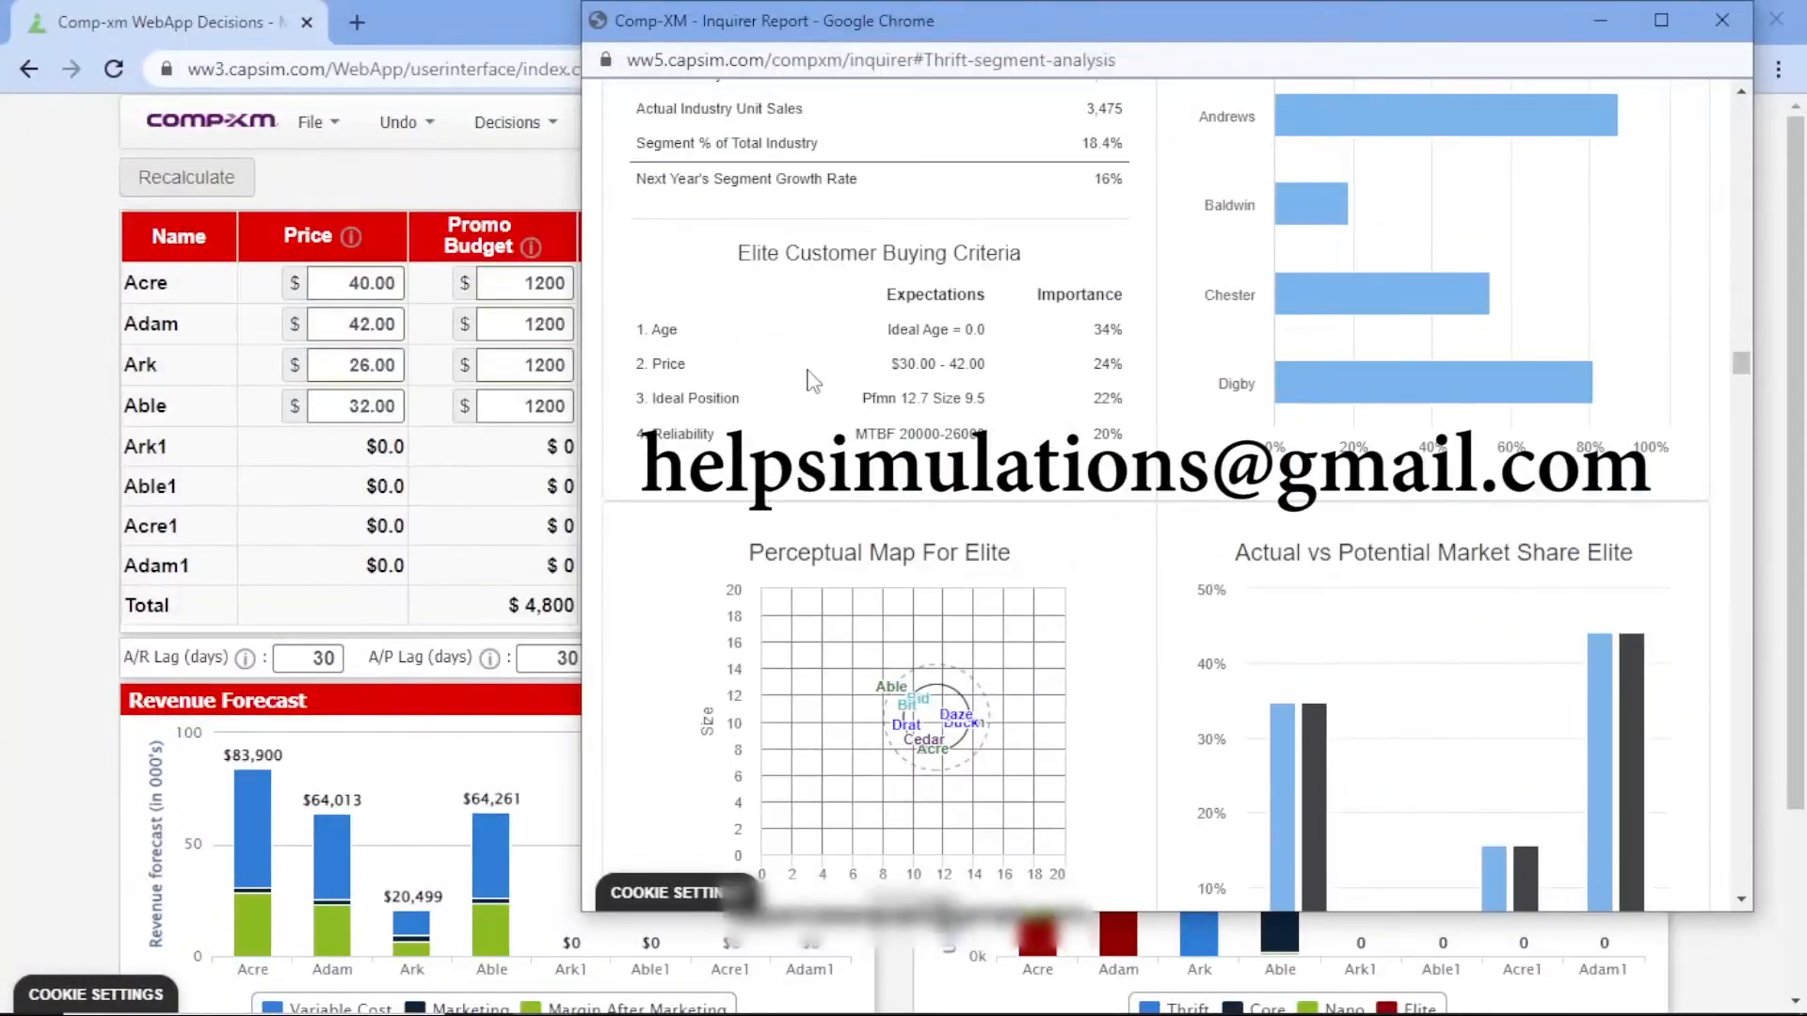
# Return to the Marketing decisions and set the price of Ark to 20.00 and of Able to 29.00
pyautogui.click(52, 282)
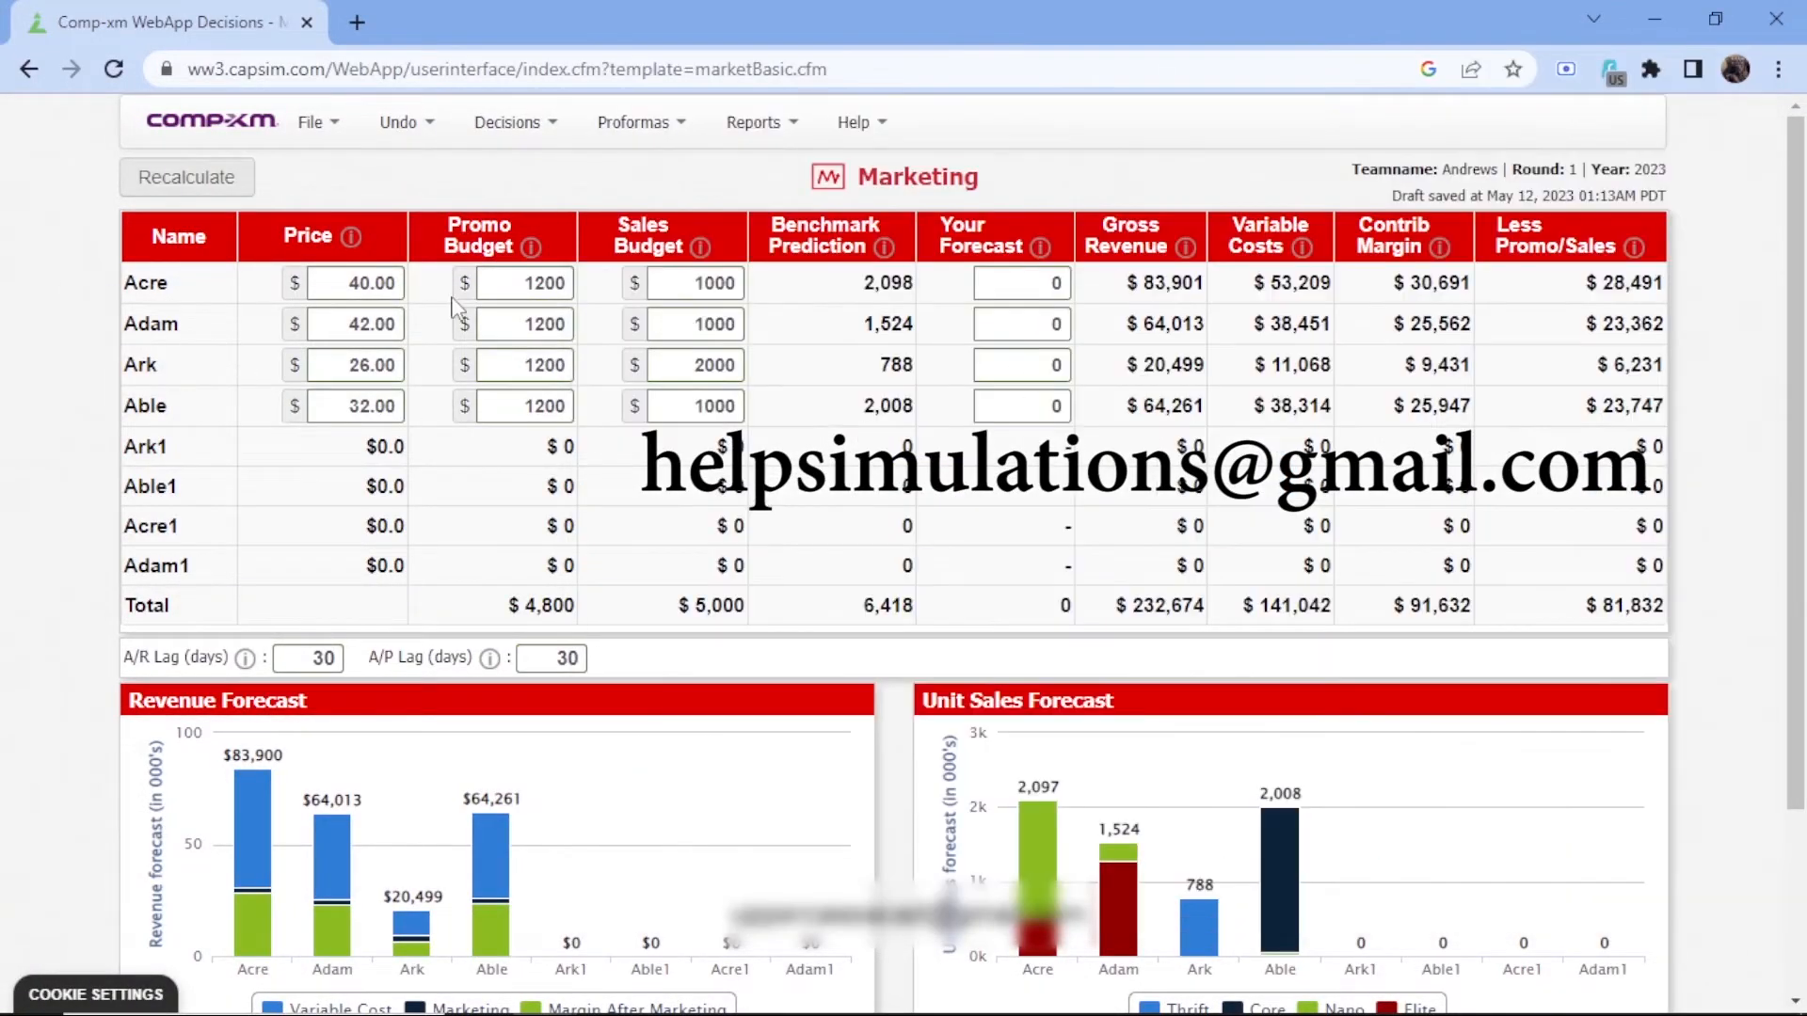
pyautogui.click(373, 364)
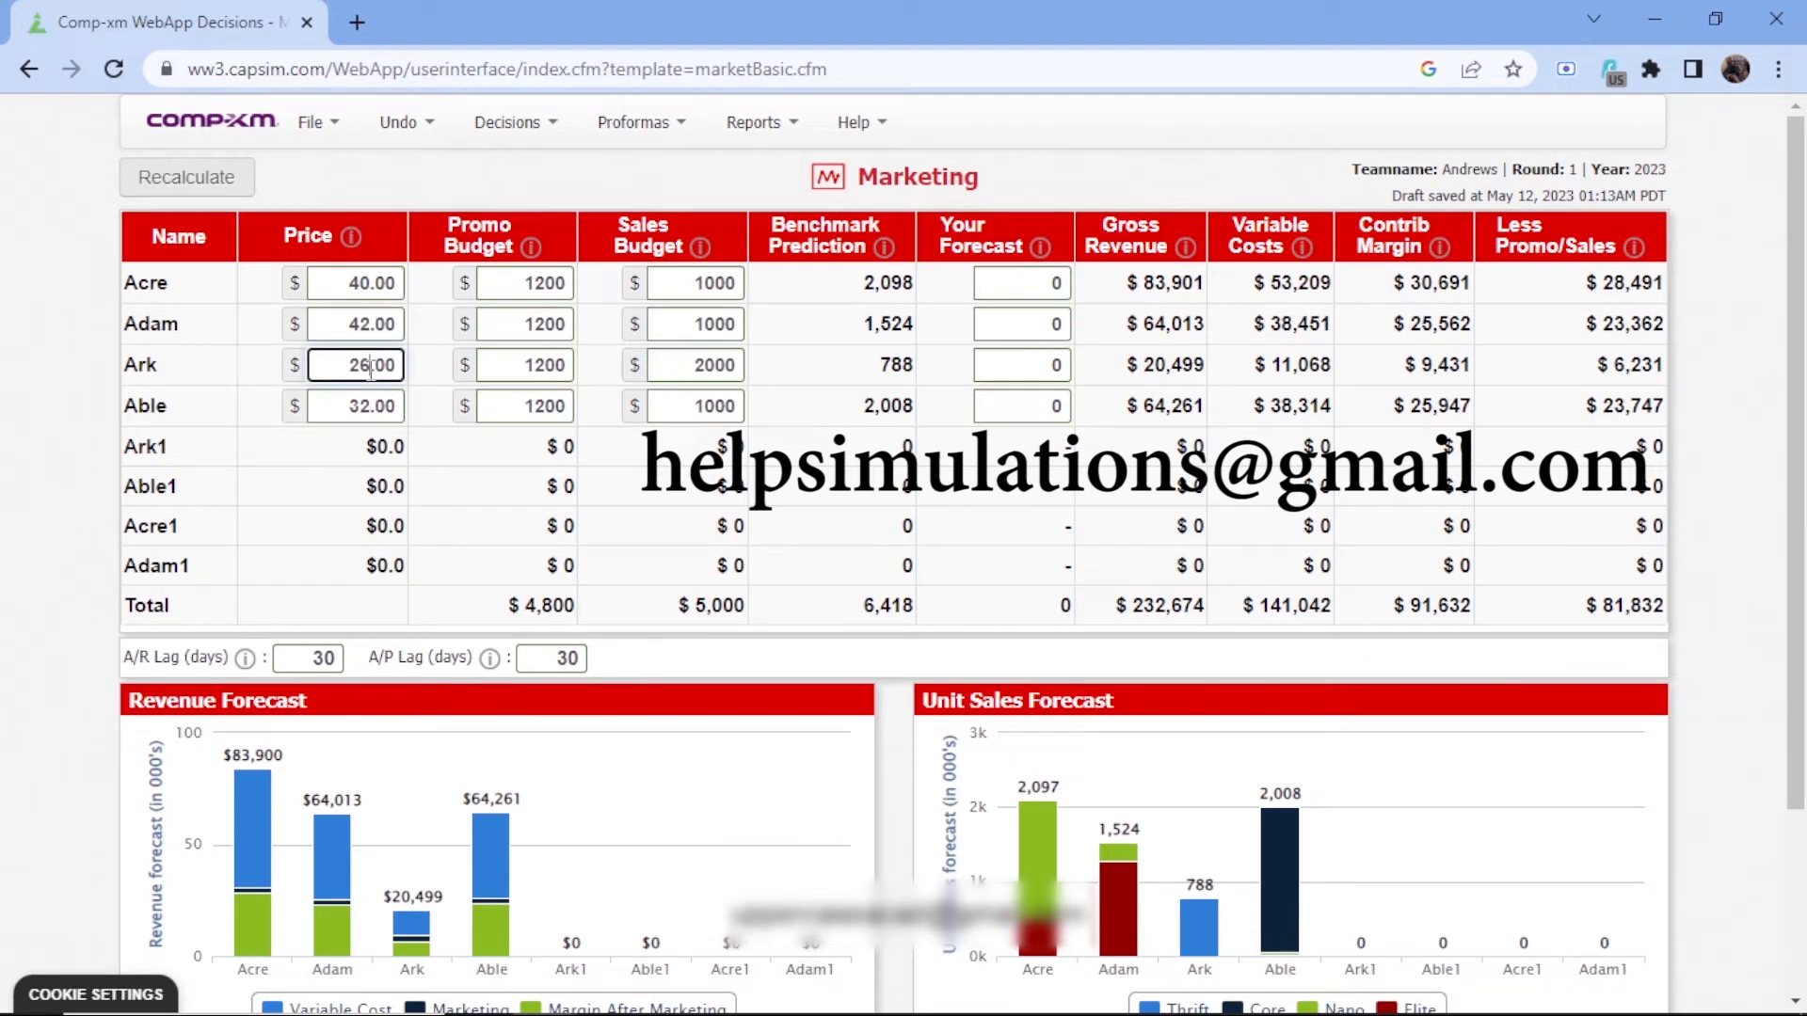
pyautogui.press('BackSpace')
pyautogui.write('0')
pyautogui.click(370, 411)
pyautogui.press('BackSpace')
pyautogui.press('BackSpace')
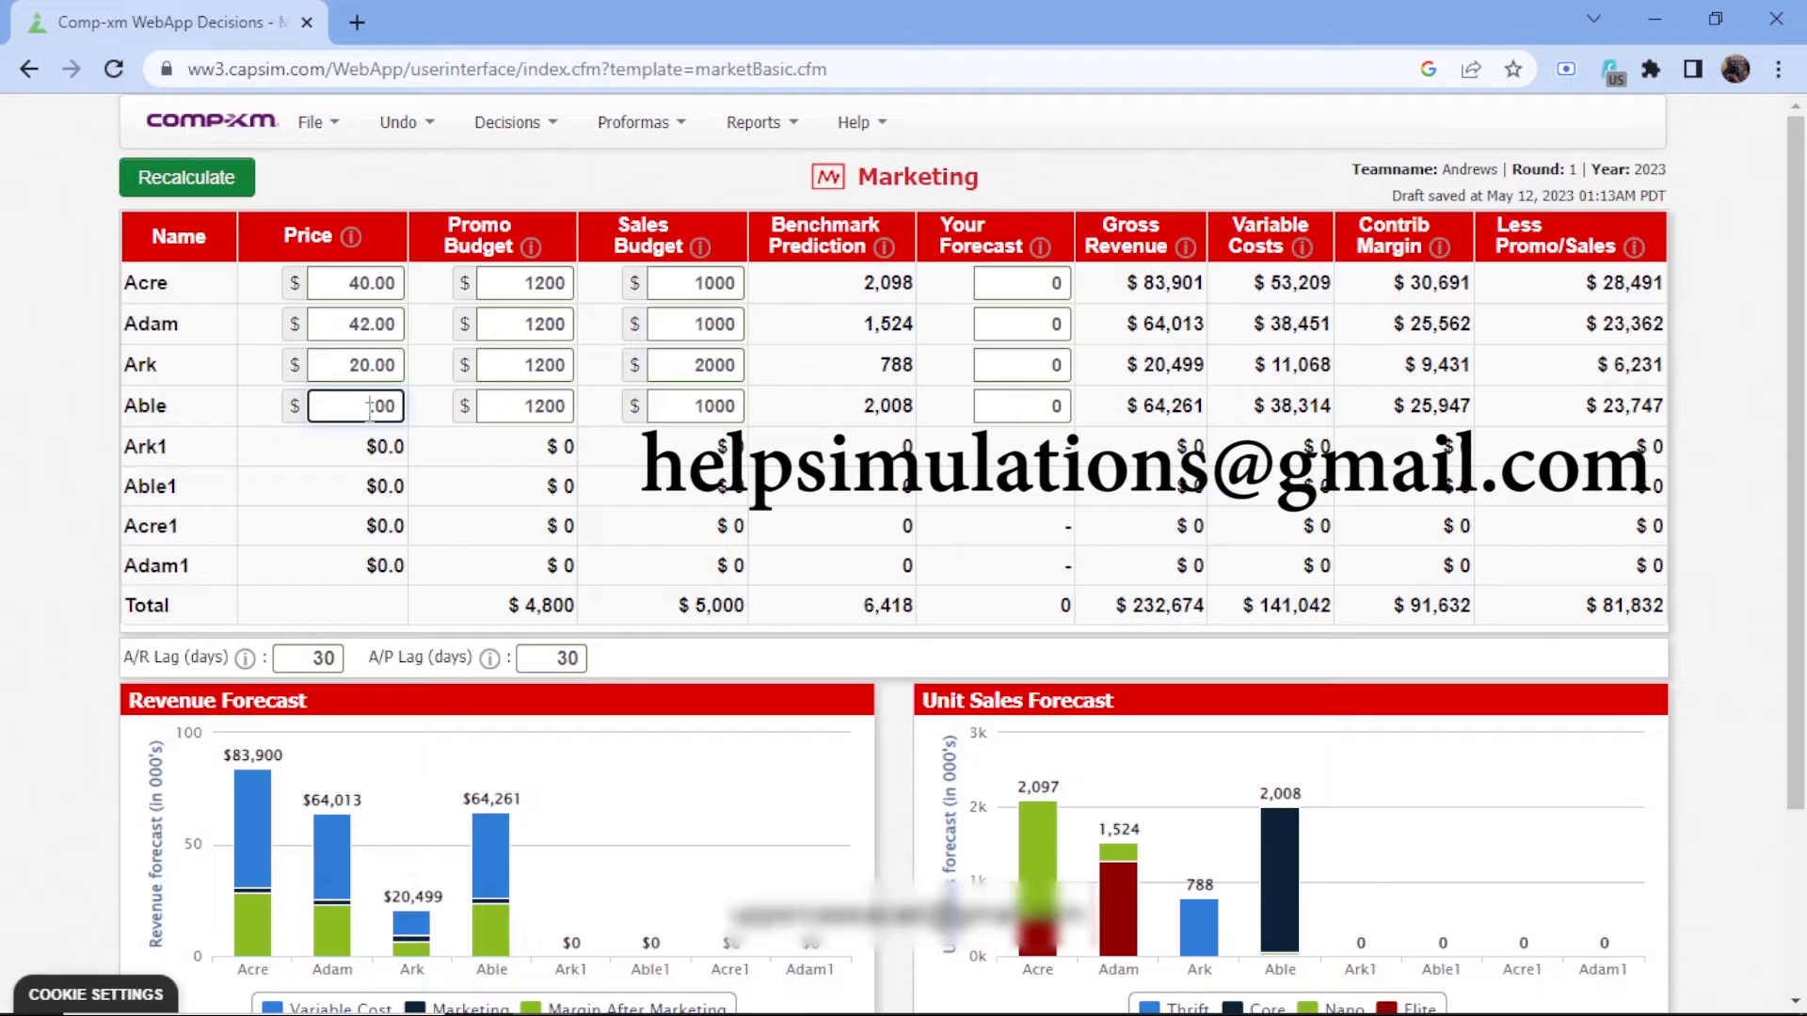
pyautogui.write('29')
# Set the promo budget of Acre, Adam, Ark and Able to 2000 each
pyautogui.click(533, 285)
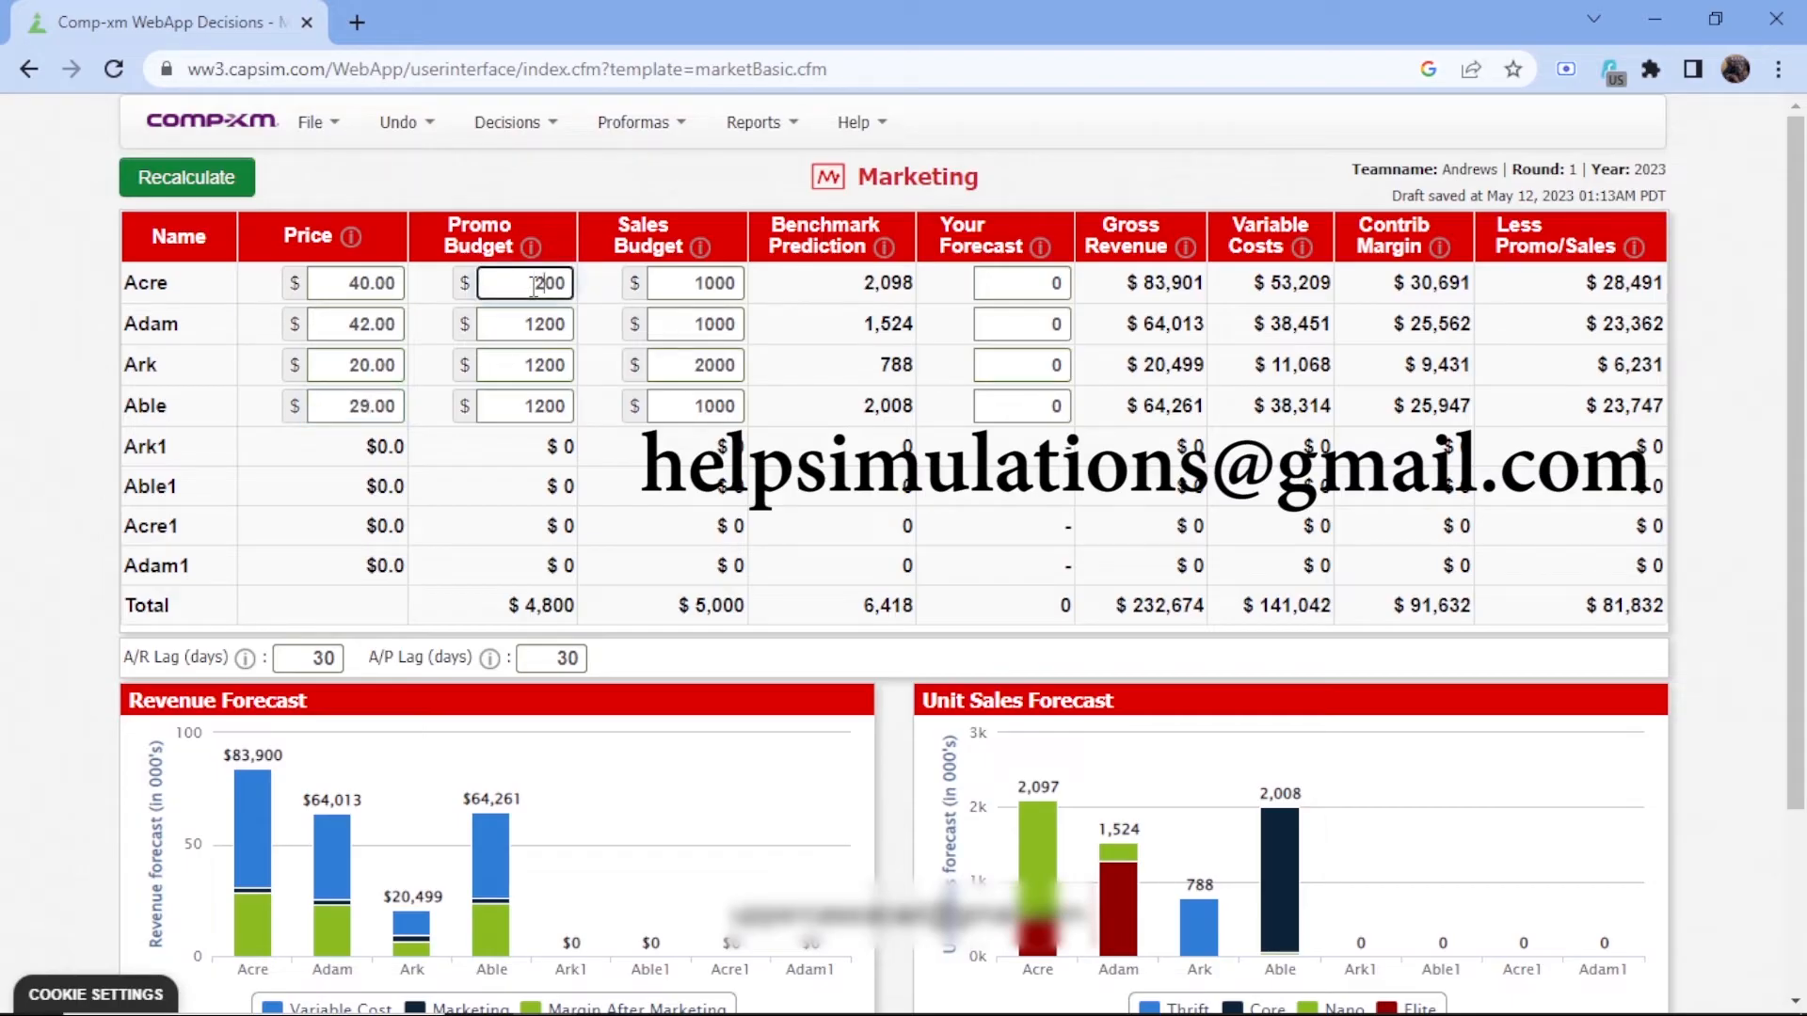
pyautogui.write('2')
pyautogui.click(539, 324)
pyautogui.write('2')
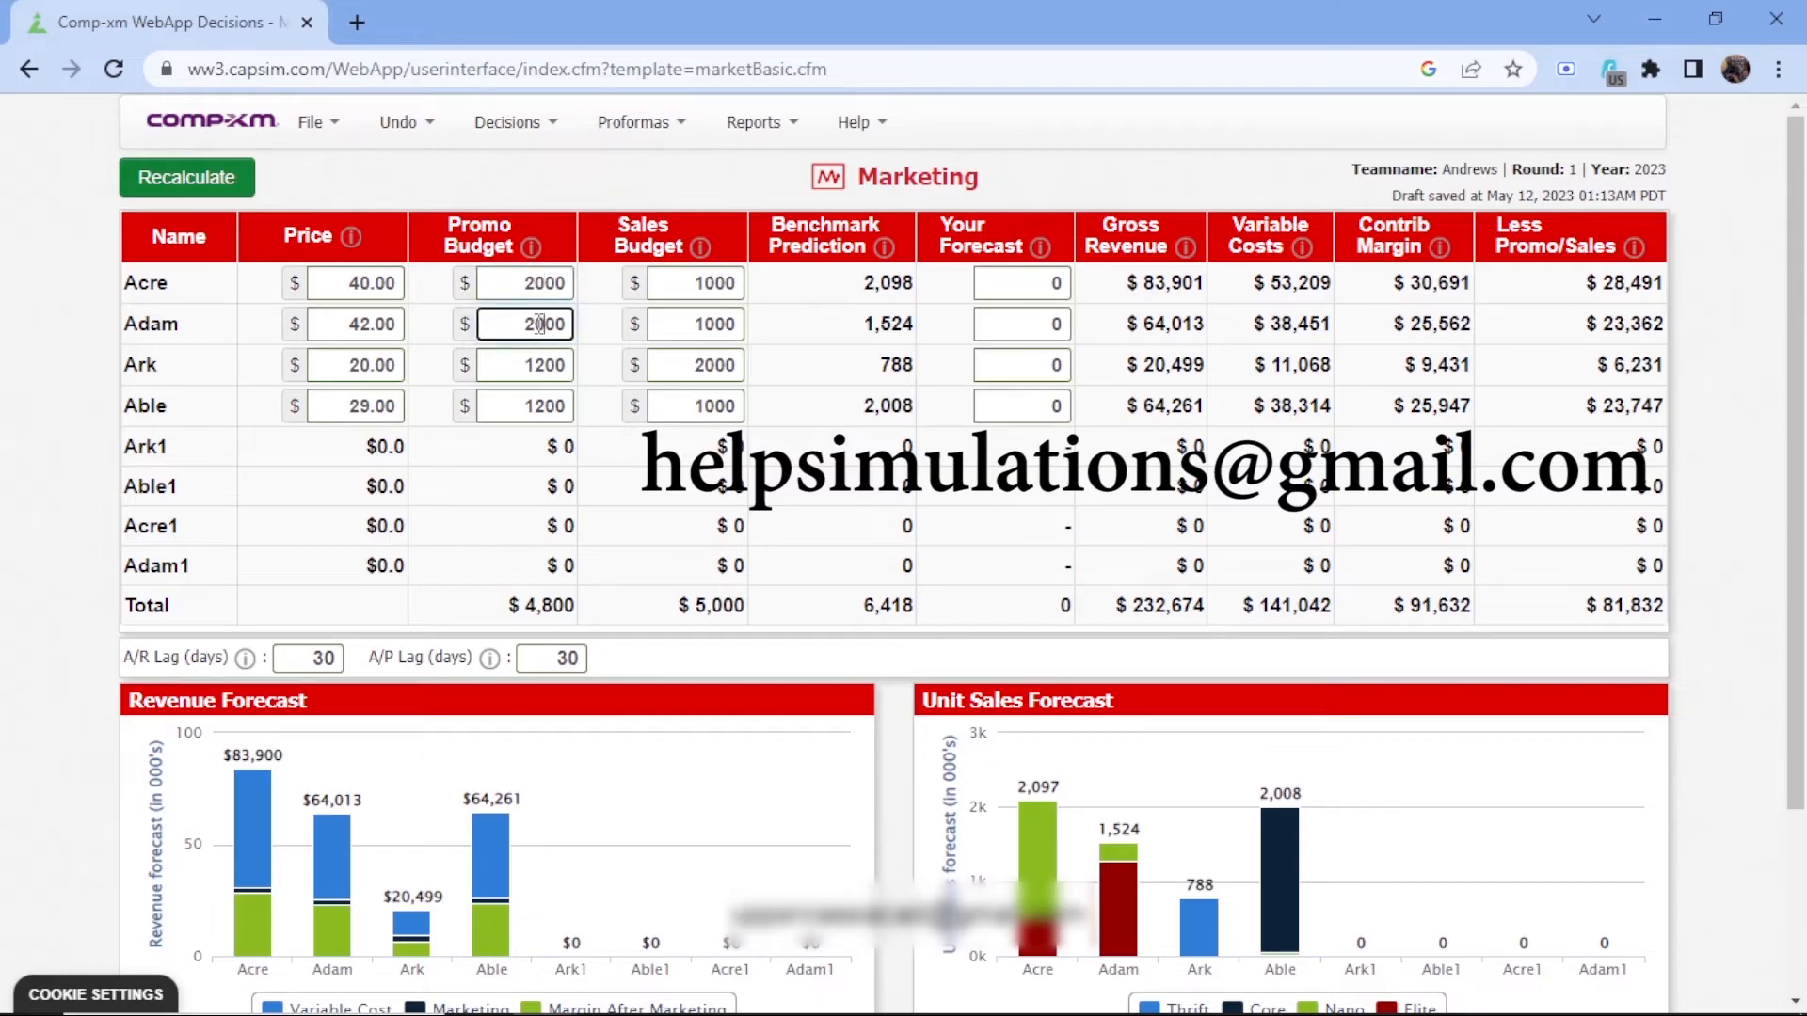
pyautogui.click(536, 365)
pyautogui.press('BackSpace')
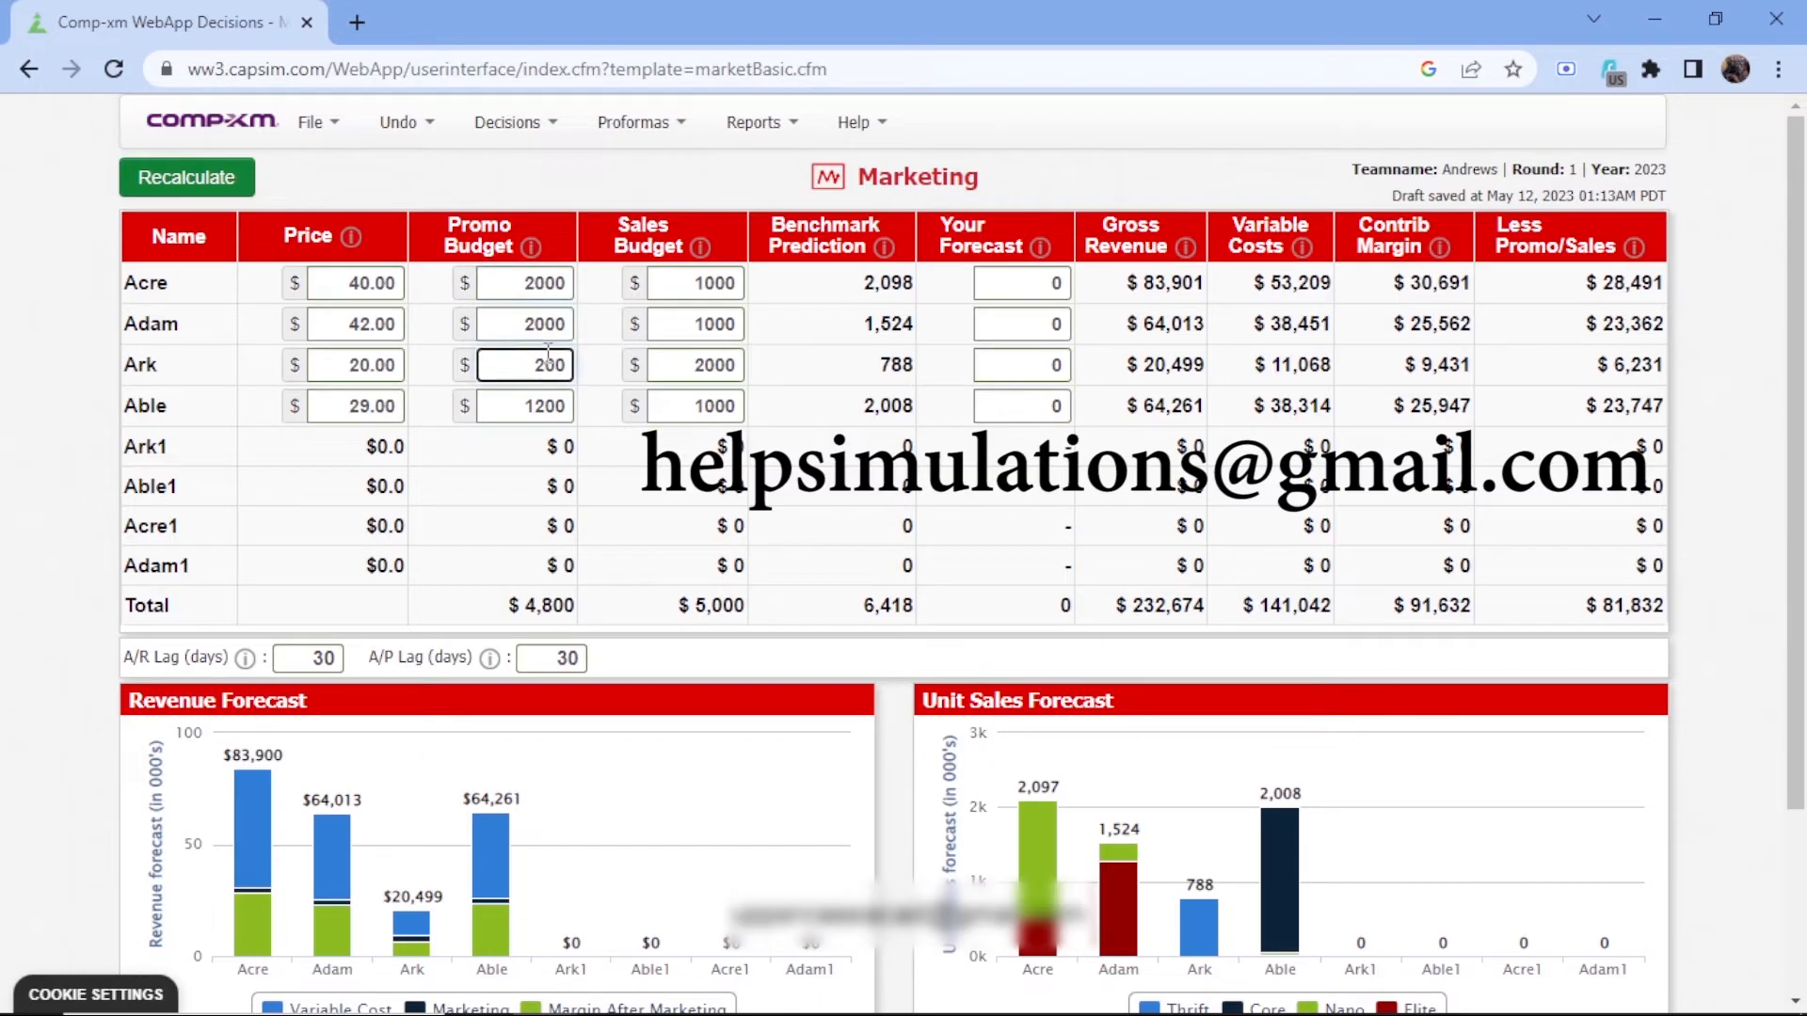
pyautogui.write('0')
pyautogui.click(541, 417)
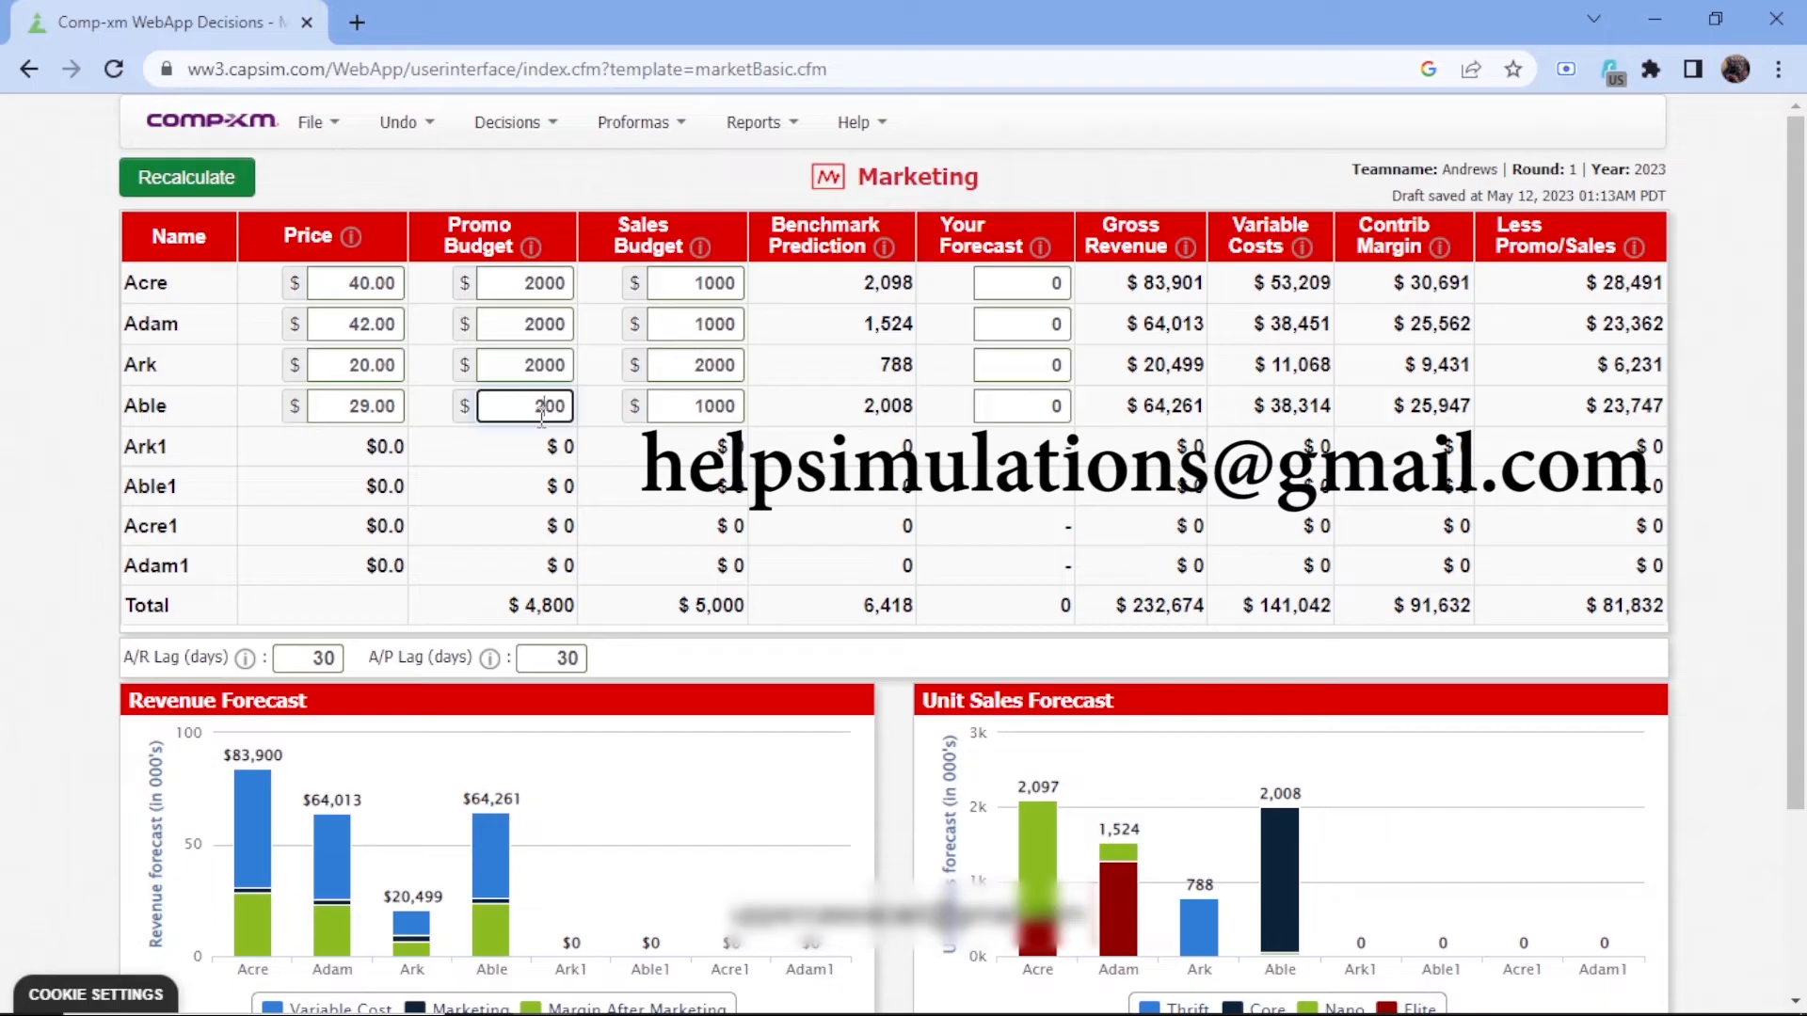
pyautogui.write('0')
# Raise the sales budgets of Acre, Adam and Able to 2000 each
pyautogui.click(706, 284)
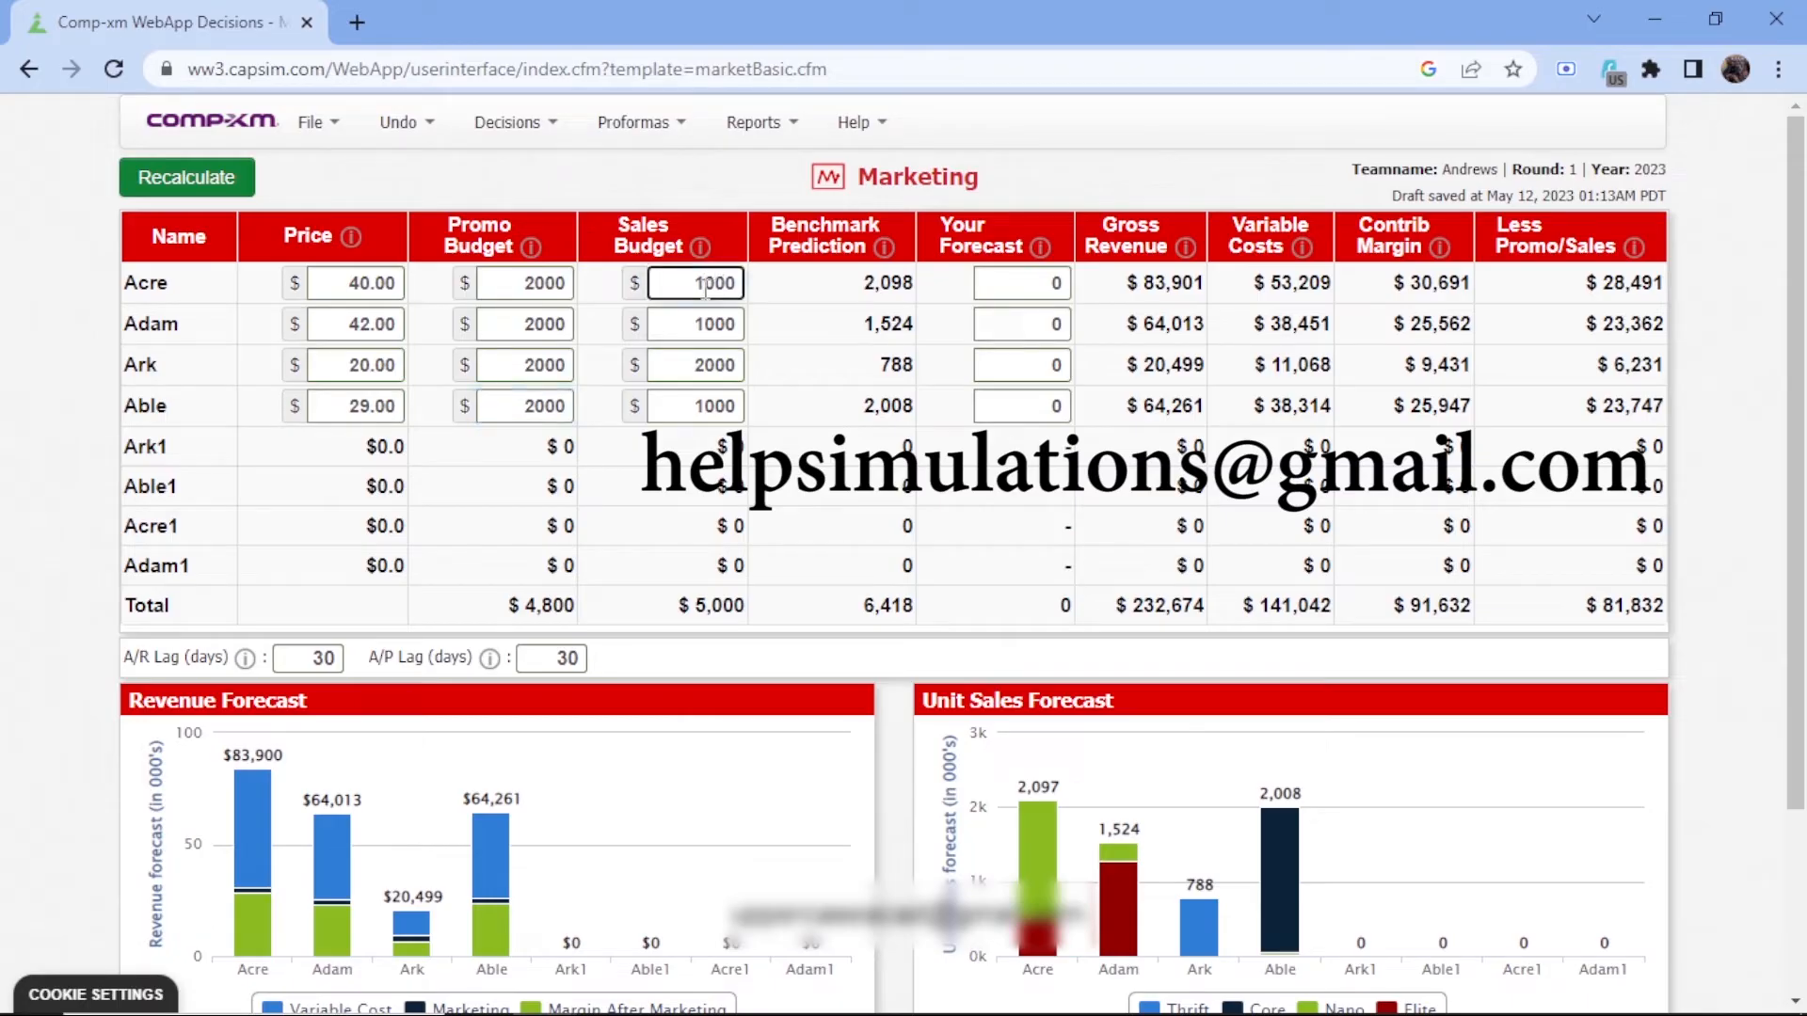
pyautogui.write('2')
pyautogui.click(706, 329)
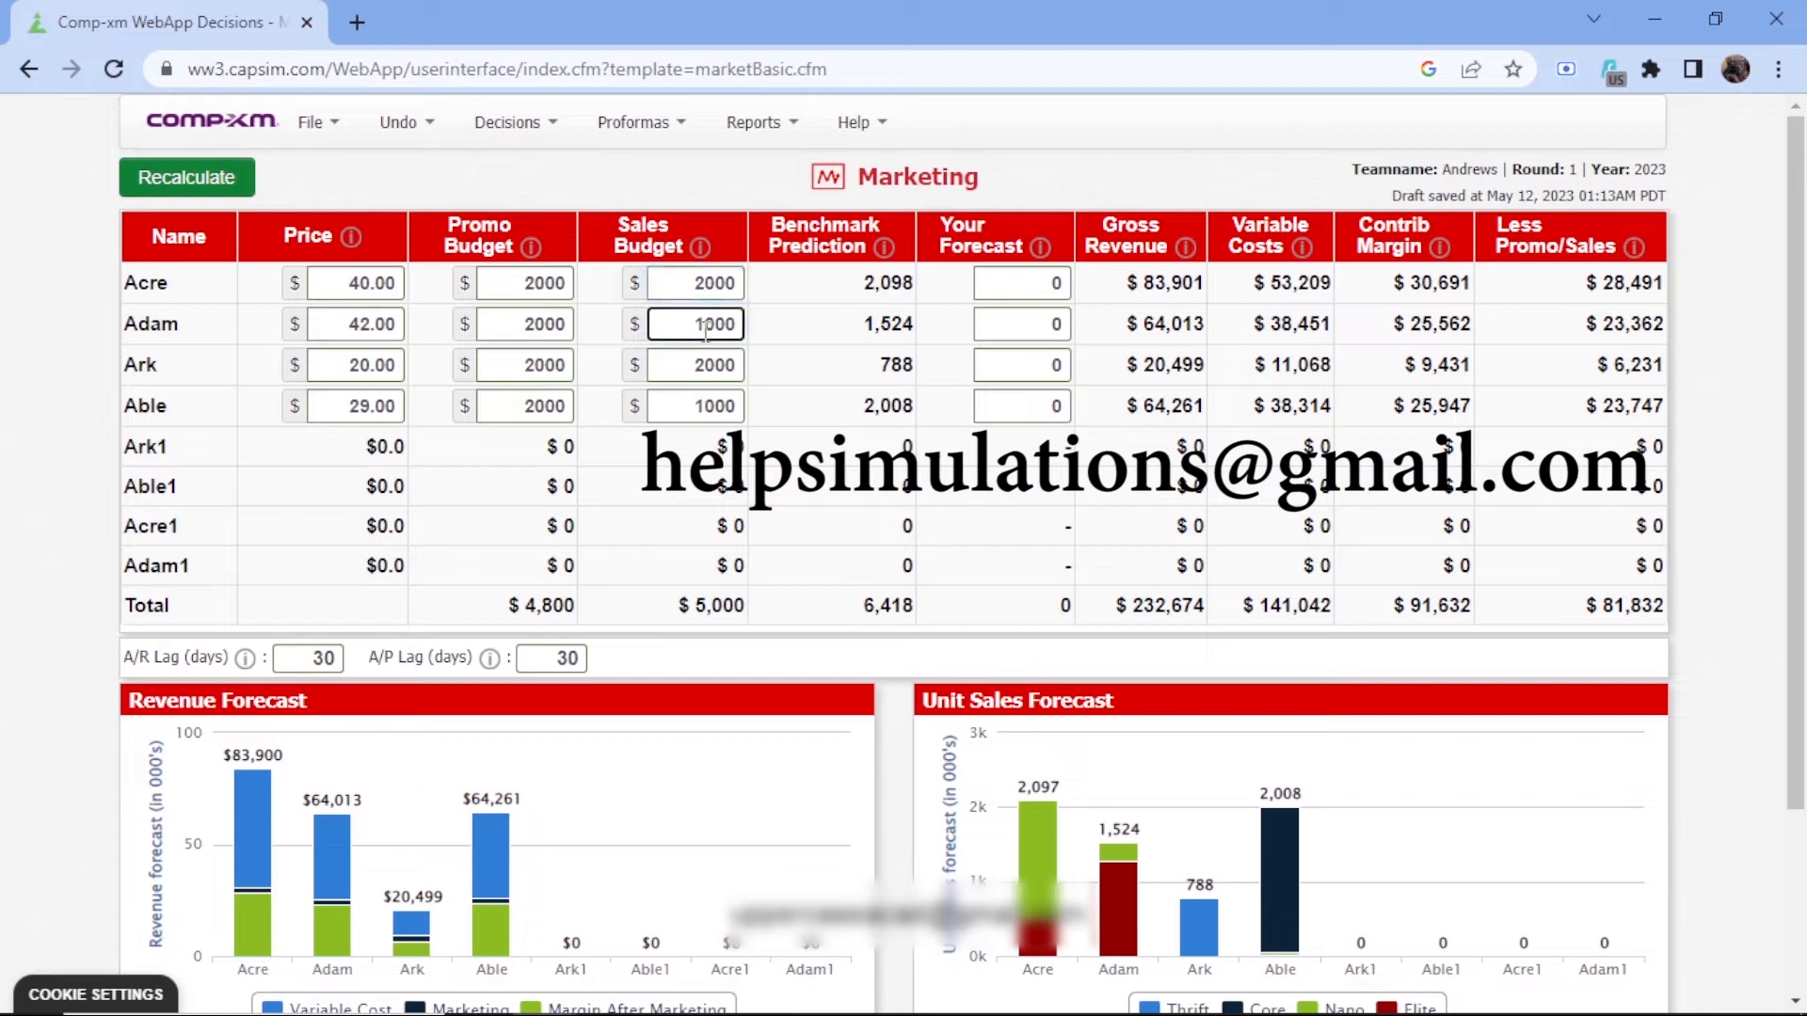
pyautogui.click(710, 416)
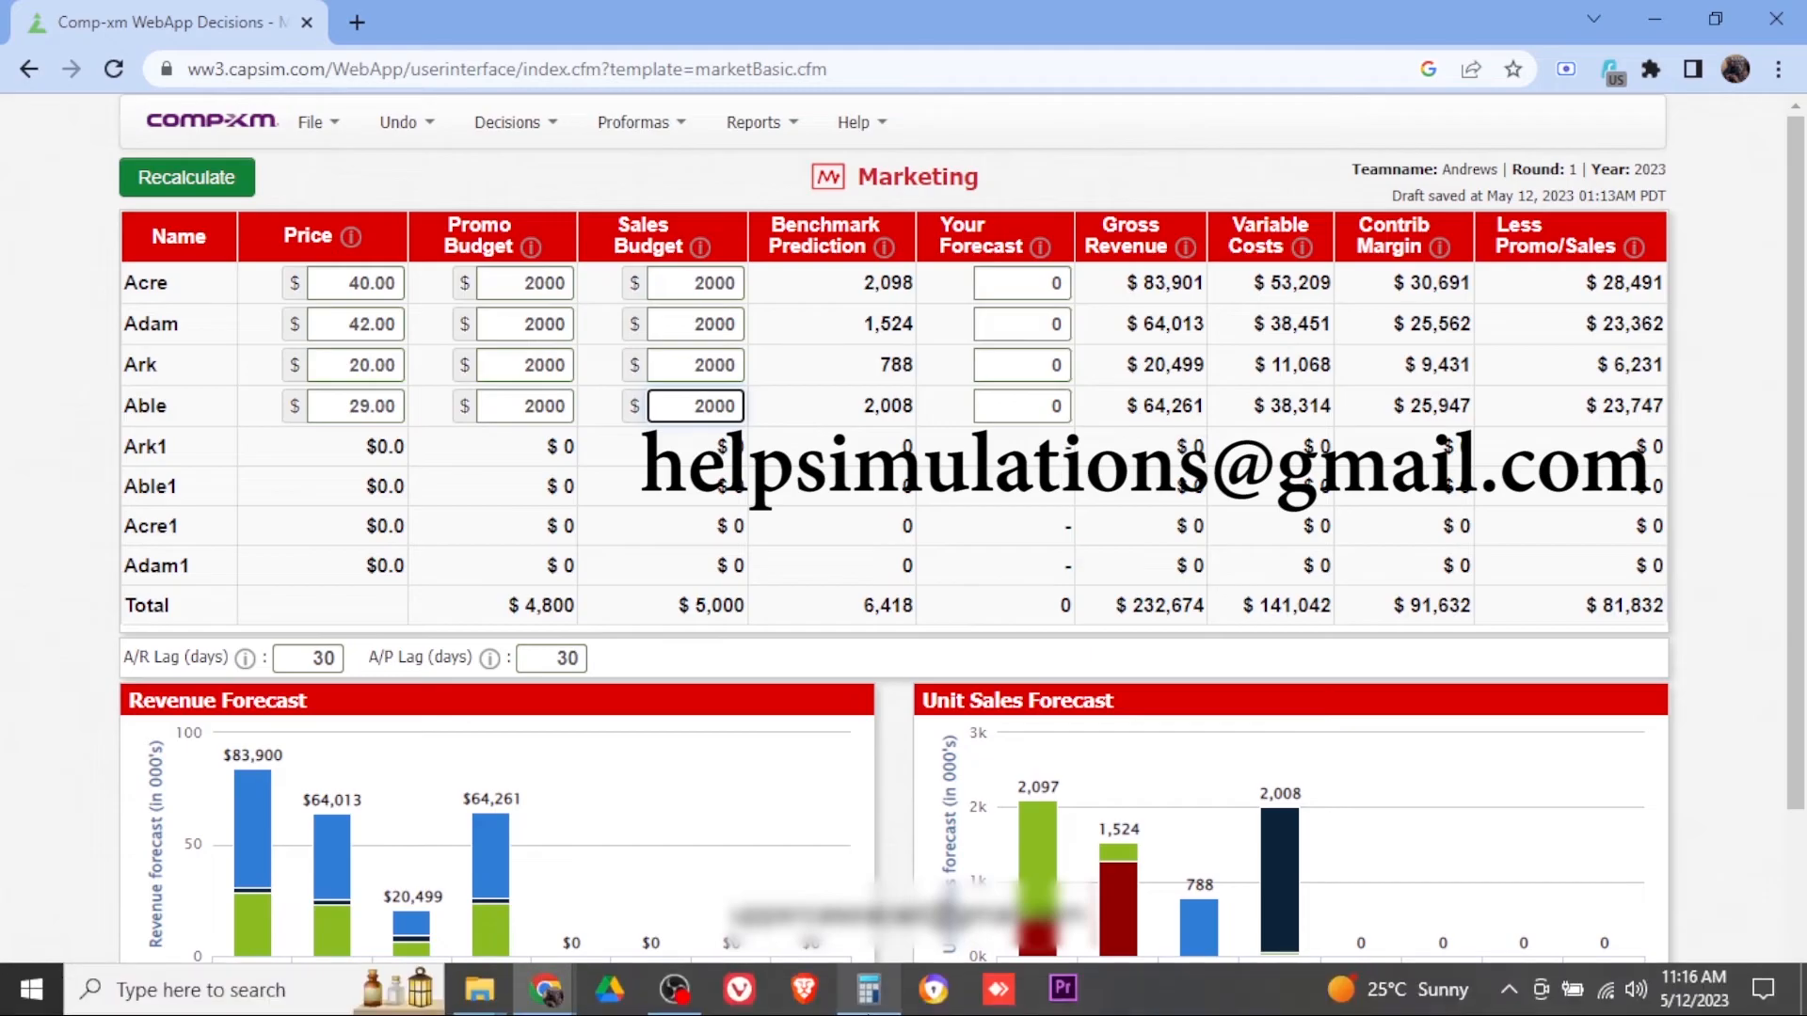
pyautogui.moveTo(867, 990)
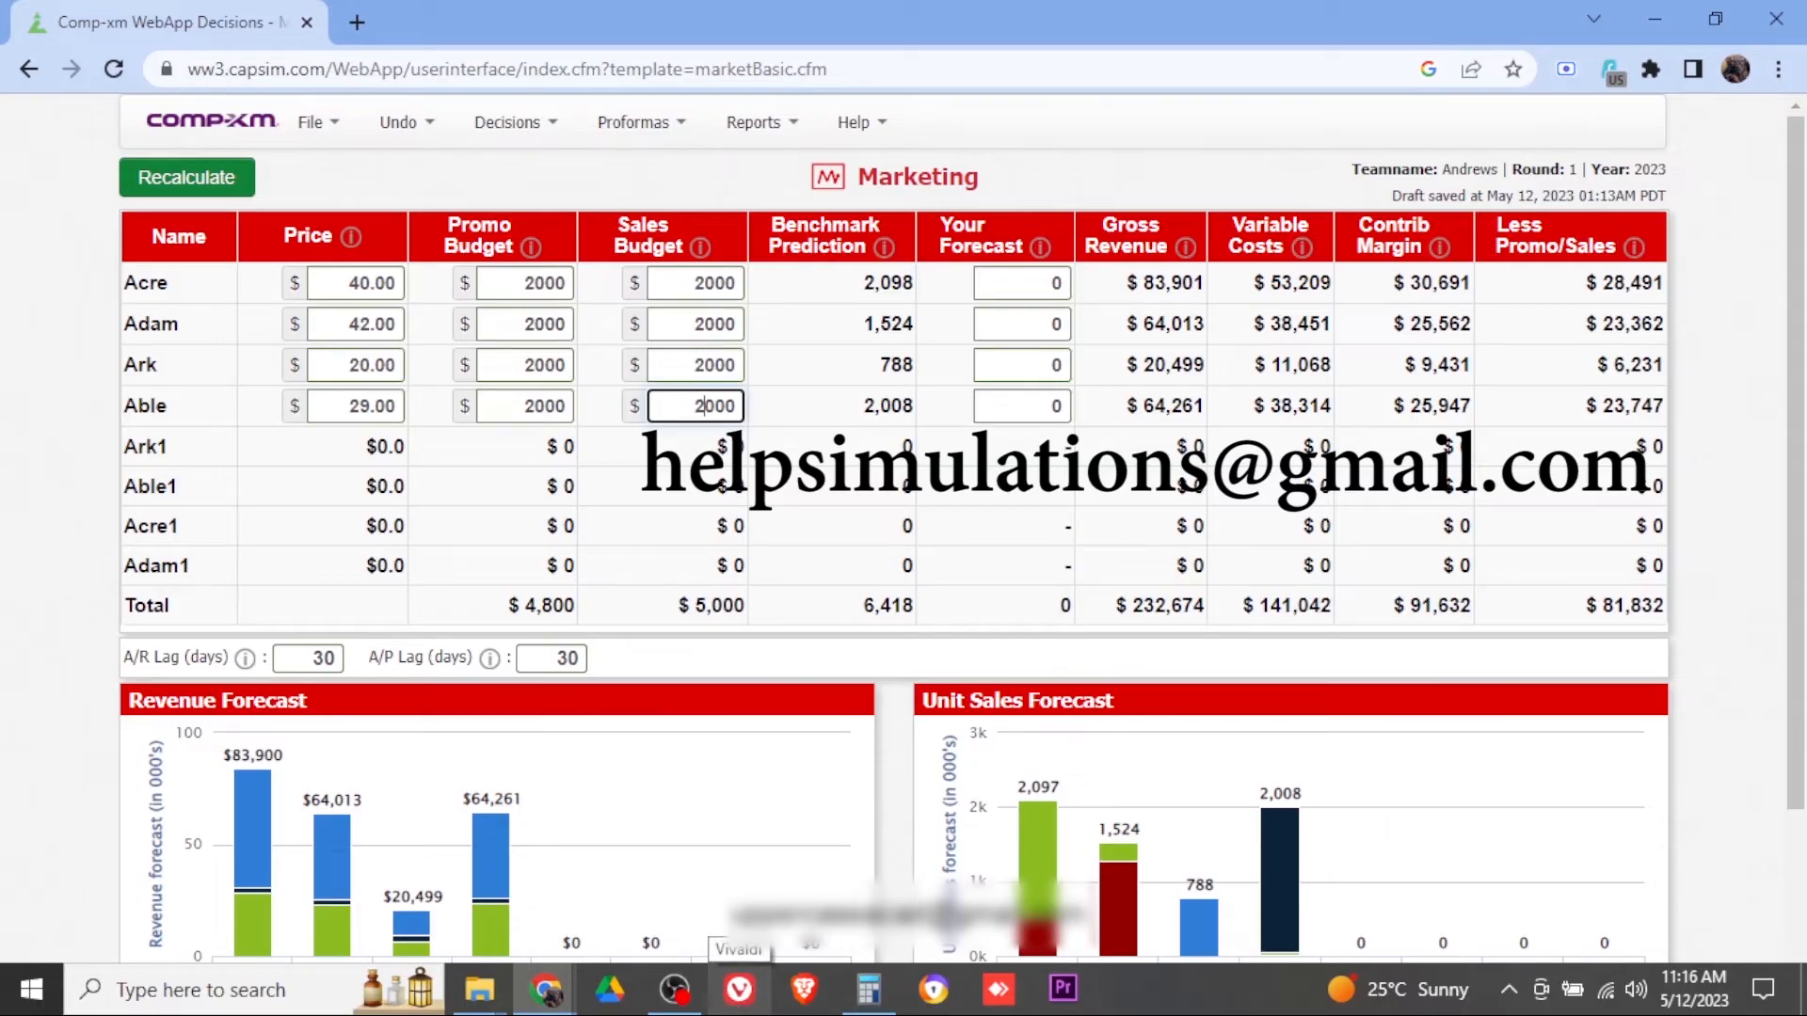
# Enter sales forecasts of 2000 for Ark and 2100 for Able
pyautogui.click(1012, 279)
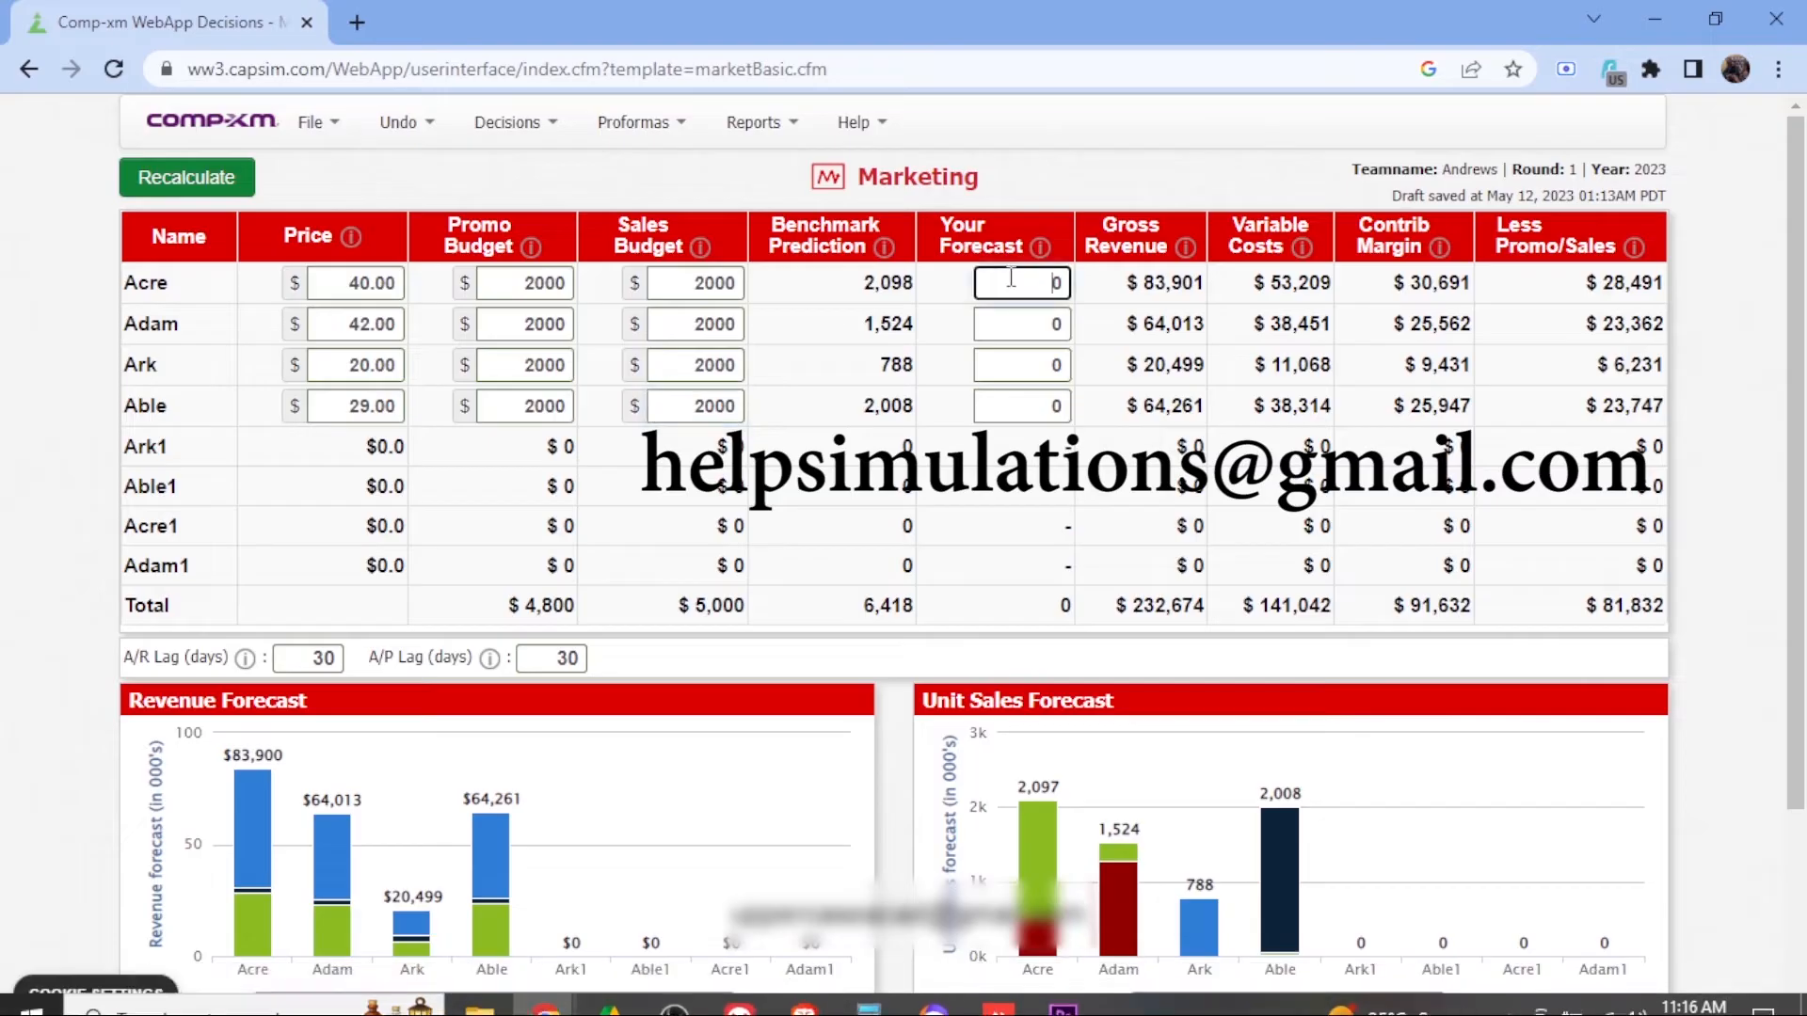
pyautogui.click(1027, 370)
pyautogui.write('2')
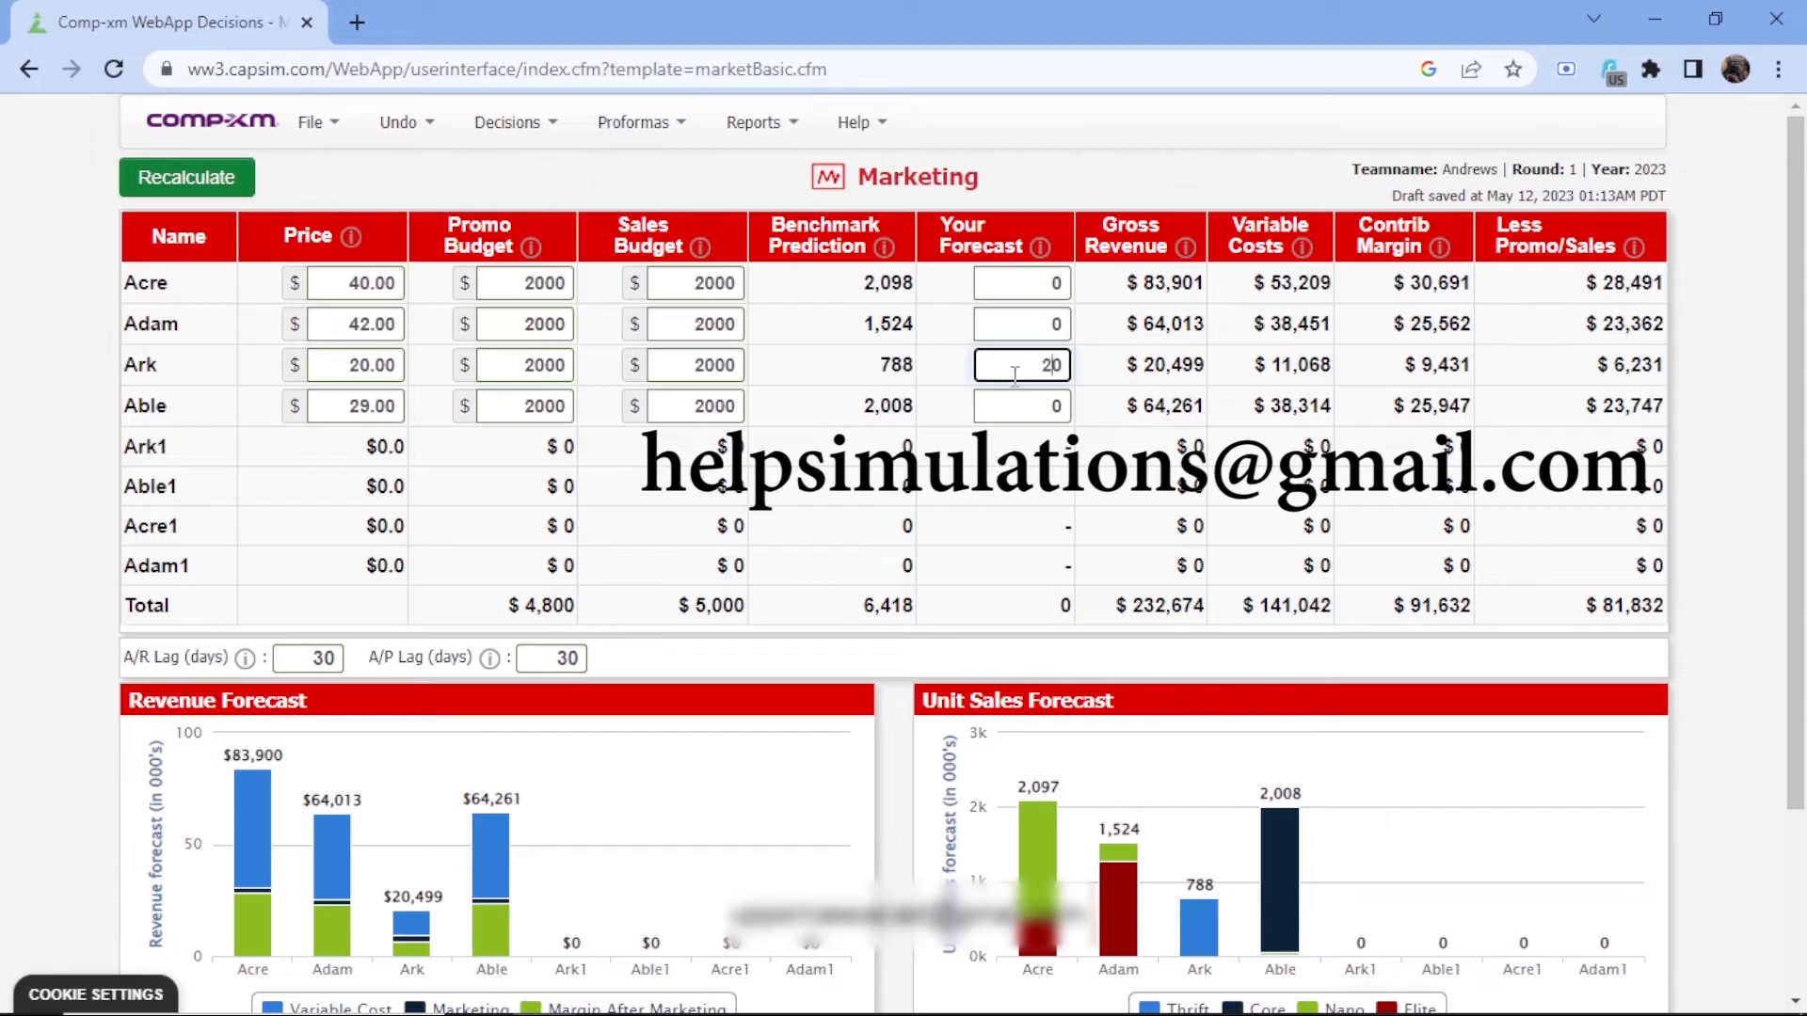
pyautogui.write('00')
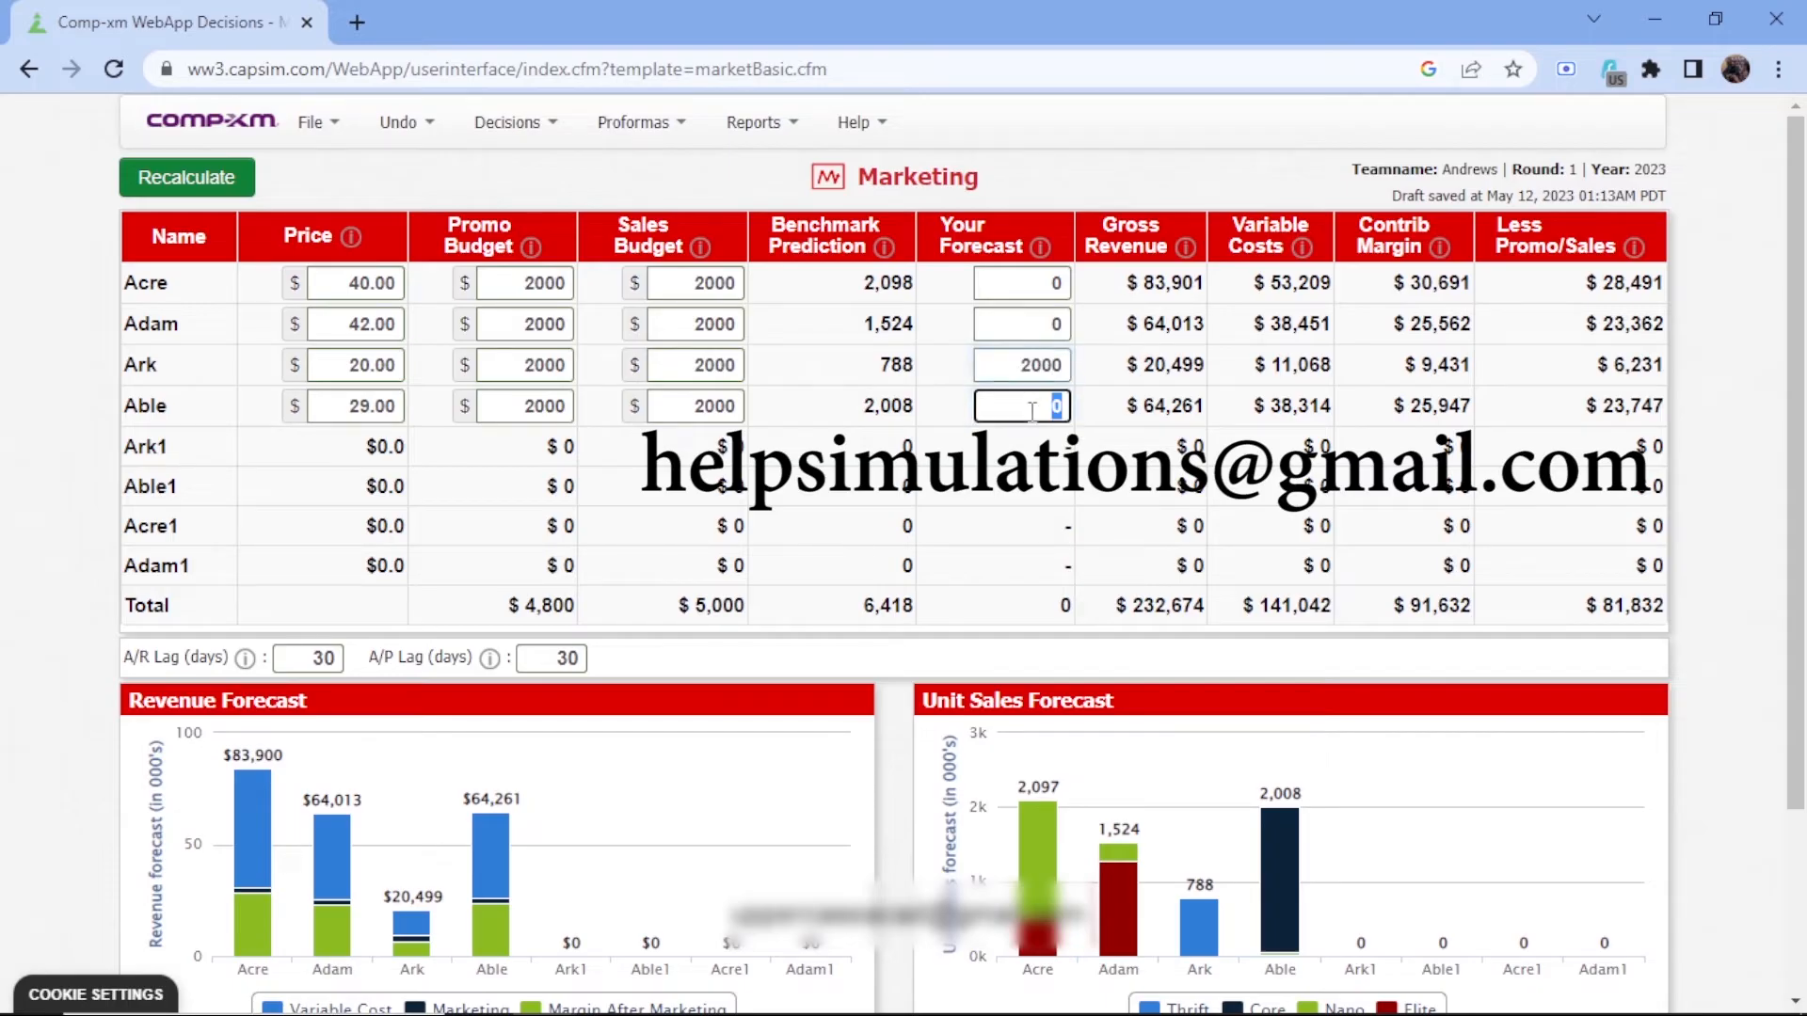
pyautogui.press('Tab')
pyautogui.click(1032, 412)
pyautogui.write('2100')
# Enter sales forecasts of 1200 for Acre and 1300 for Adam, and recalculate the Marketing decisions
pyautogui.click(1039, 329)
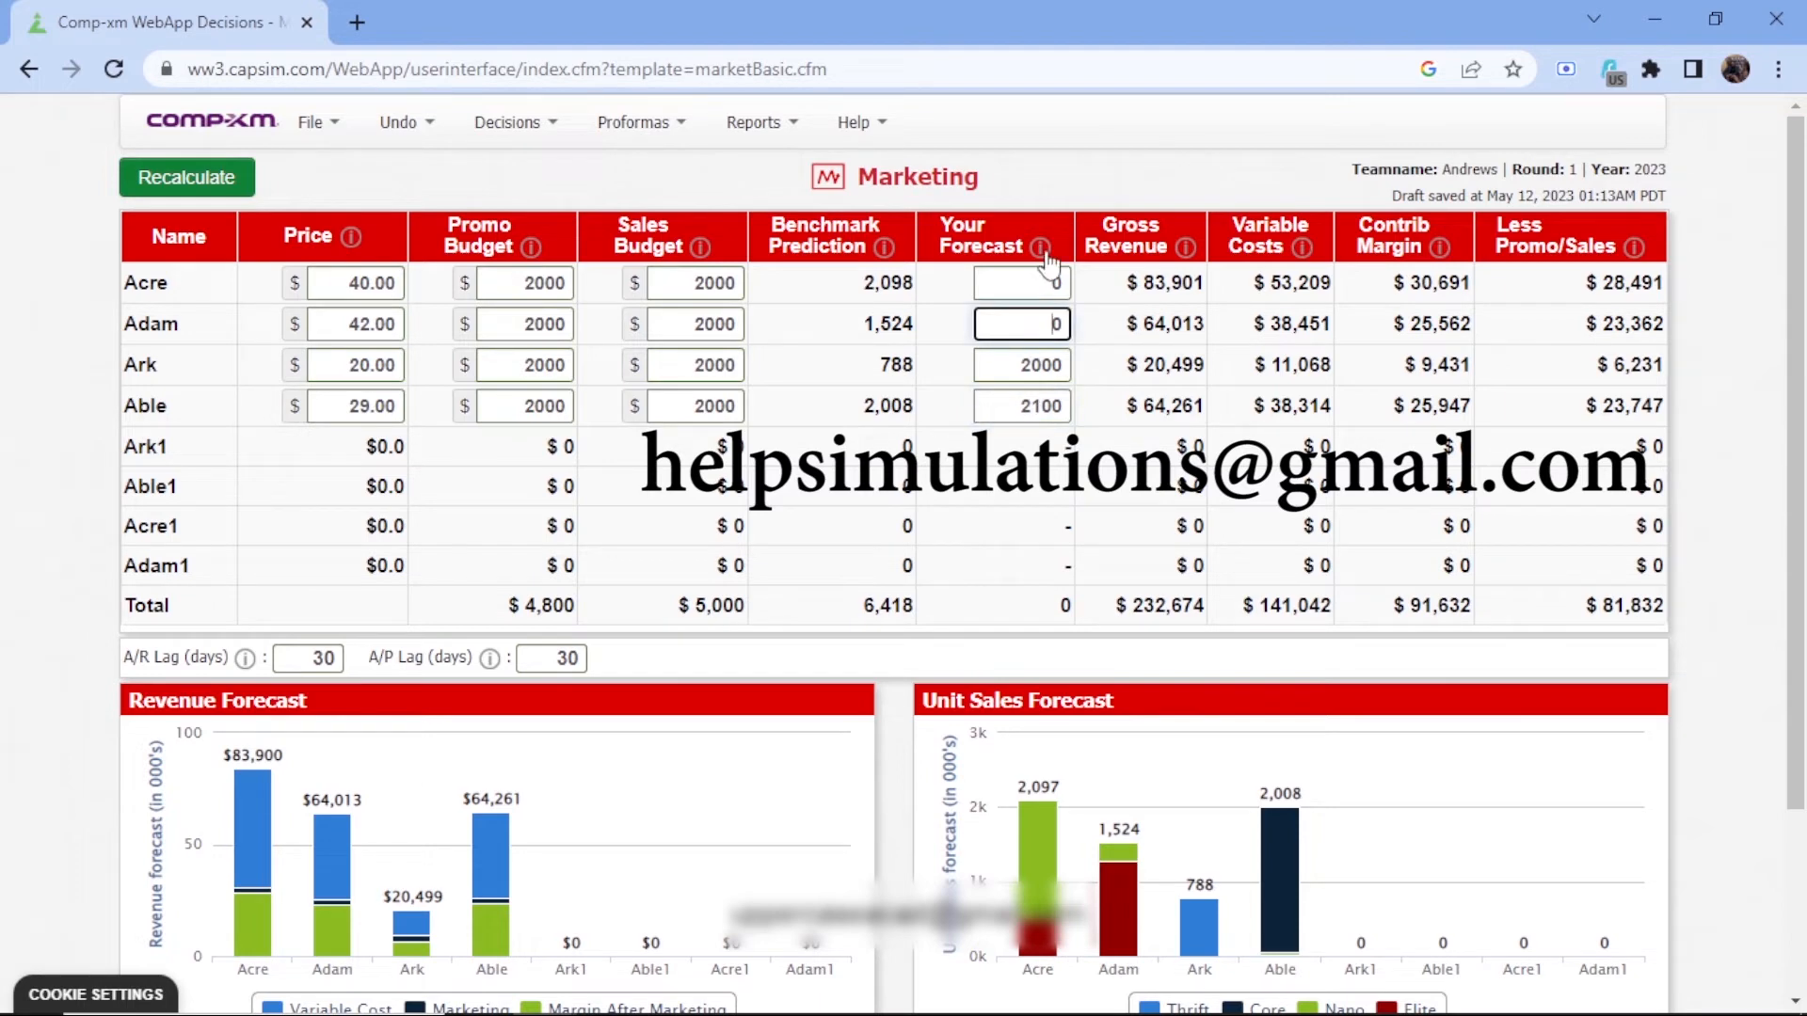
pyautogui.click(1027, 286)
pyautogui.write('12')
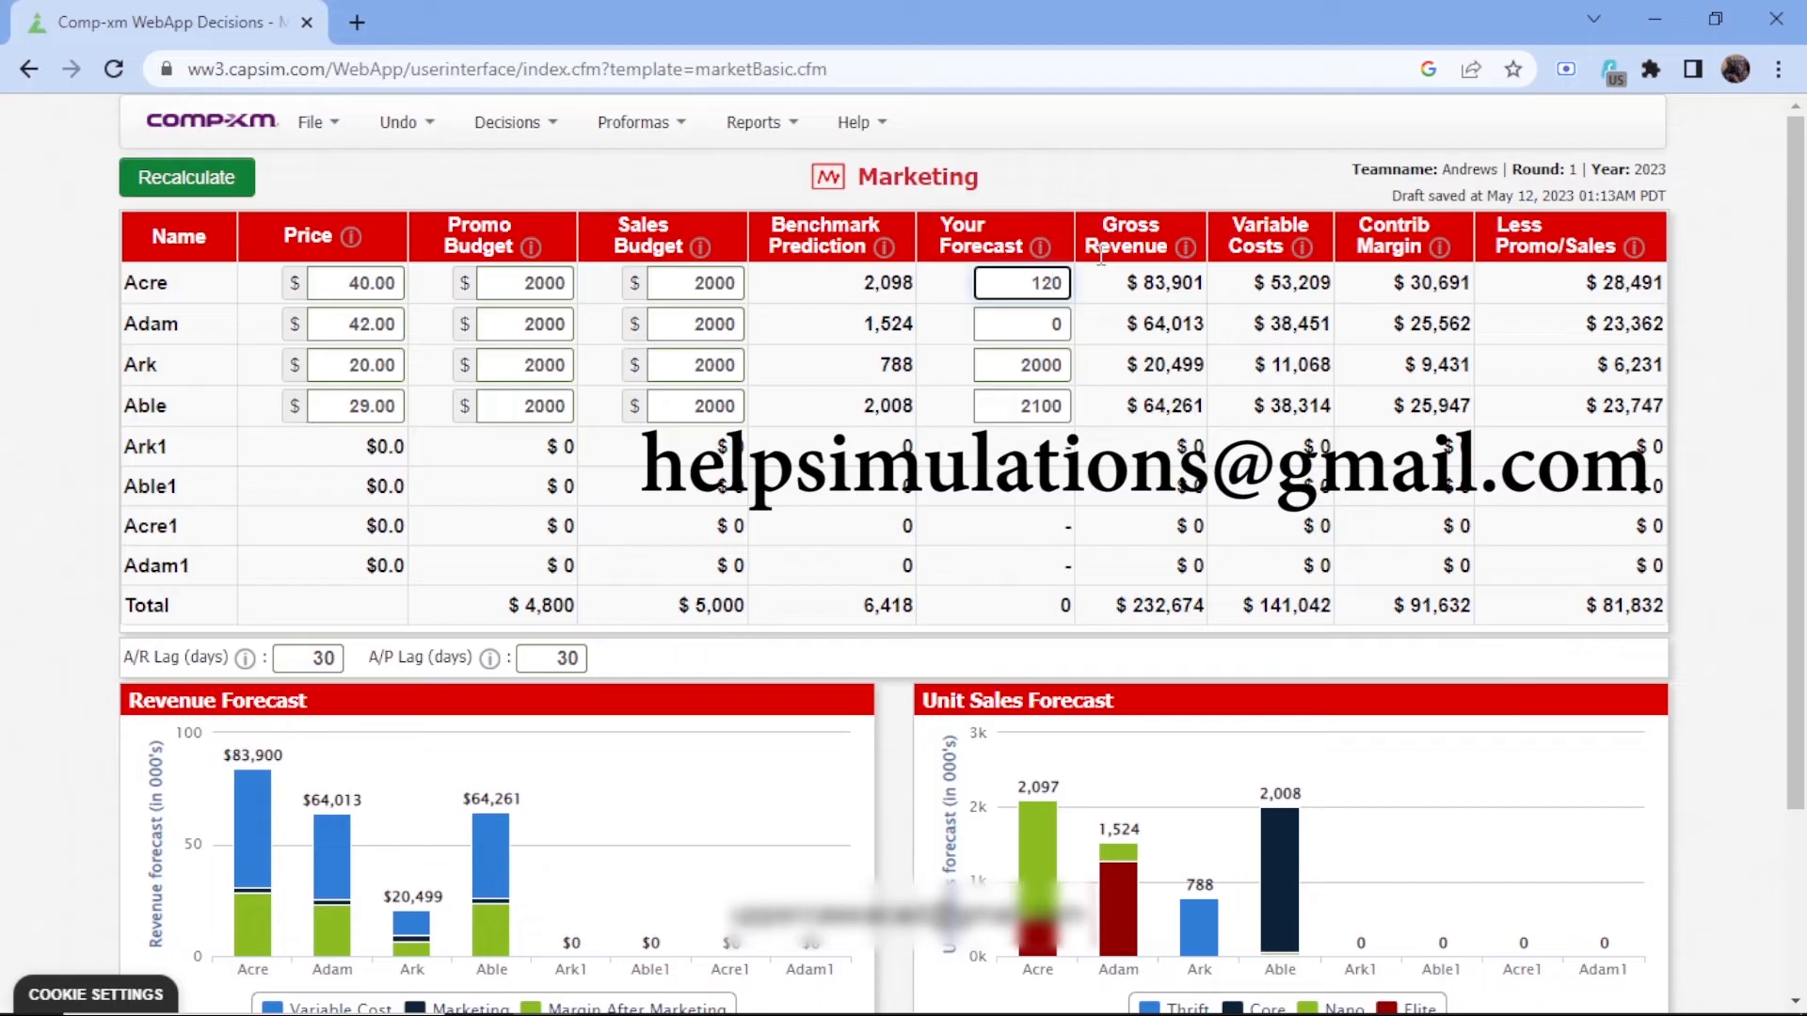
pyautogui.press('BackSpace')
pyautogui.write('19')
pyautogui.press('BackSpace')
pyautogui.press('Delete')
pyautogui.press('BackSpace')
pyautogui.write('2')
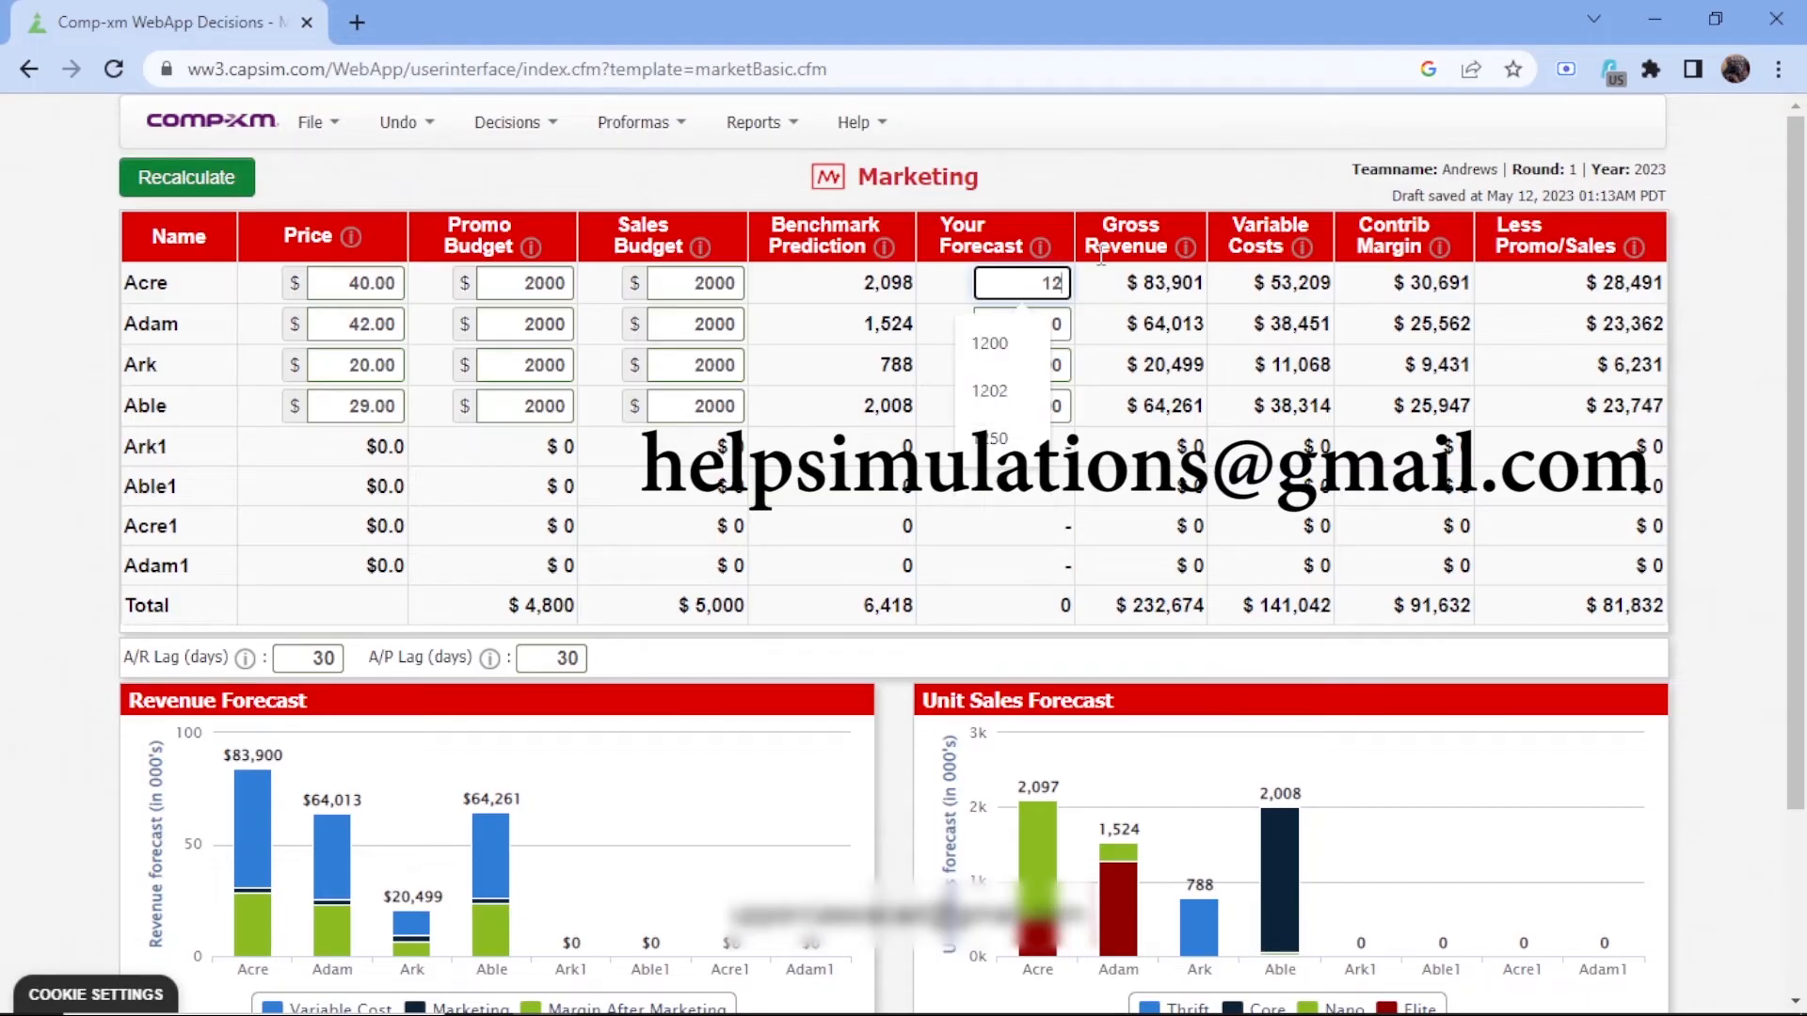
pyautogui.write('00')
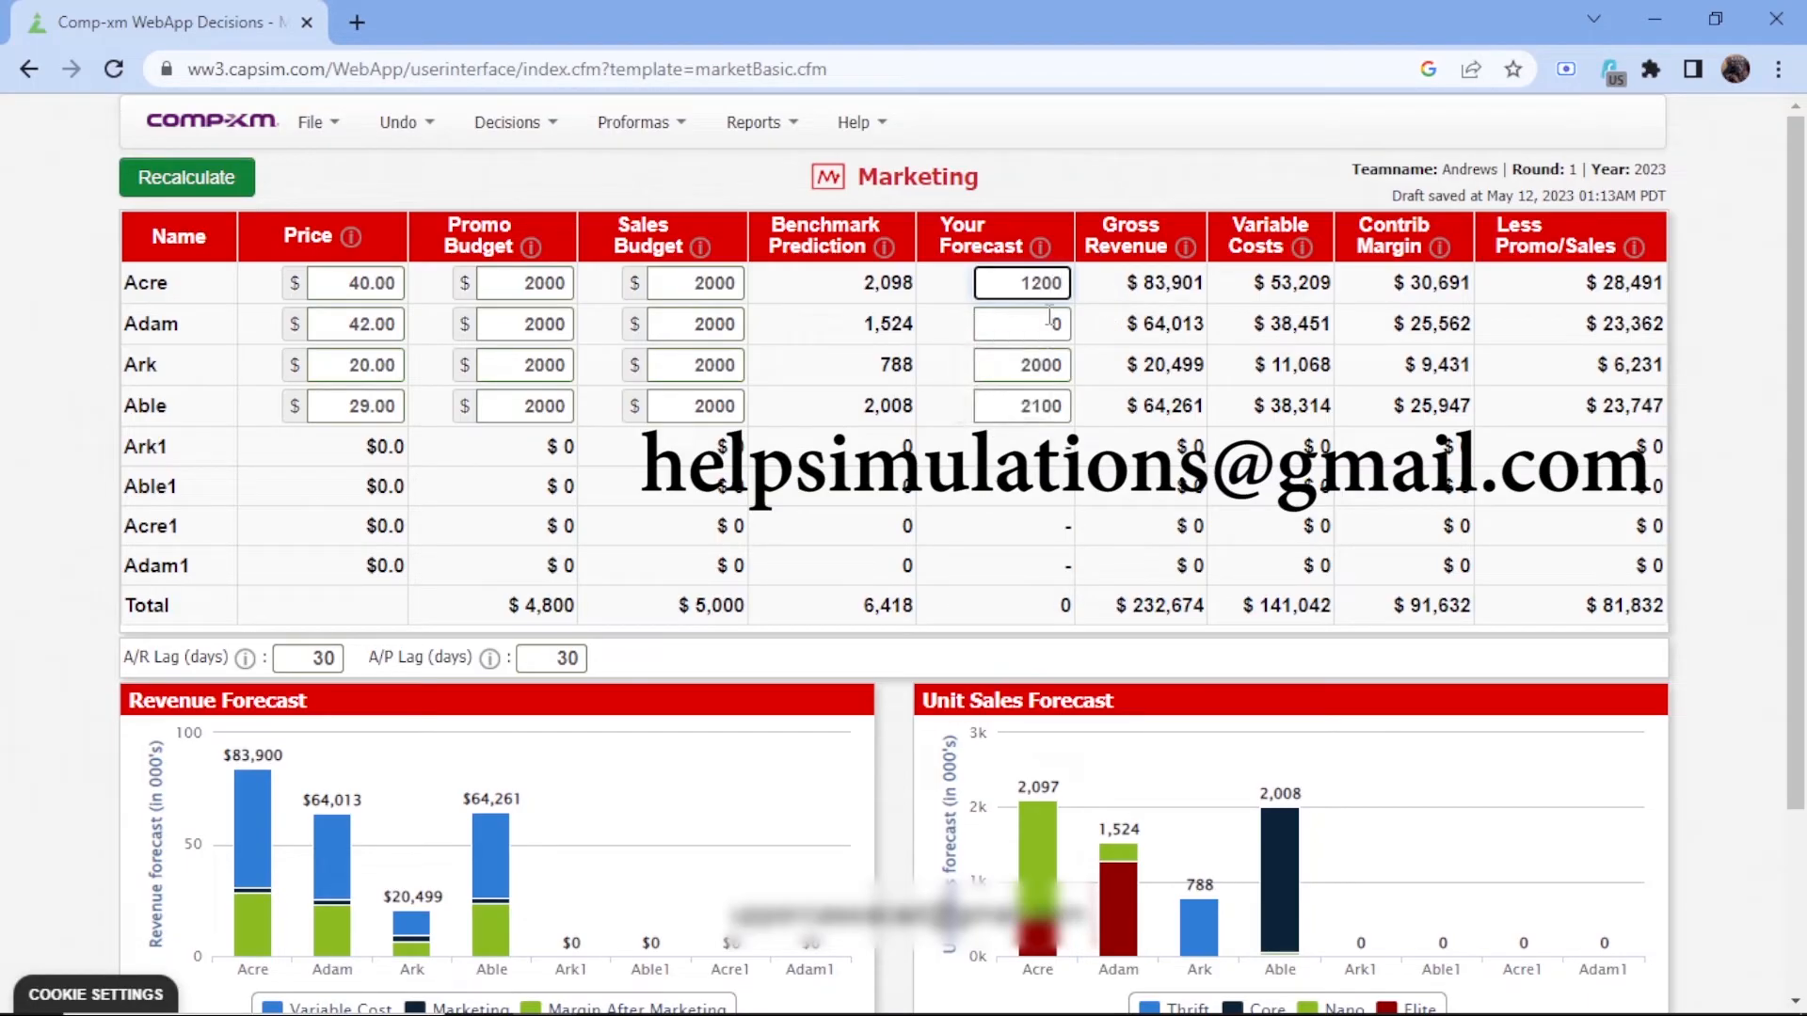
pyautogui.click(1049, 320)
pyautogui.write('13')
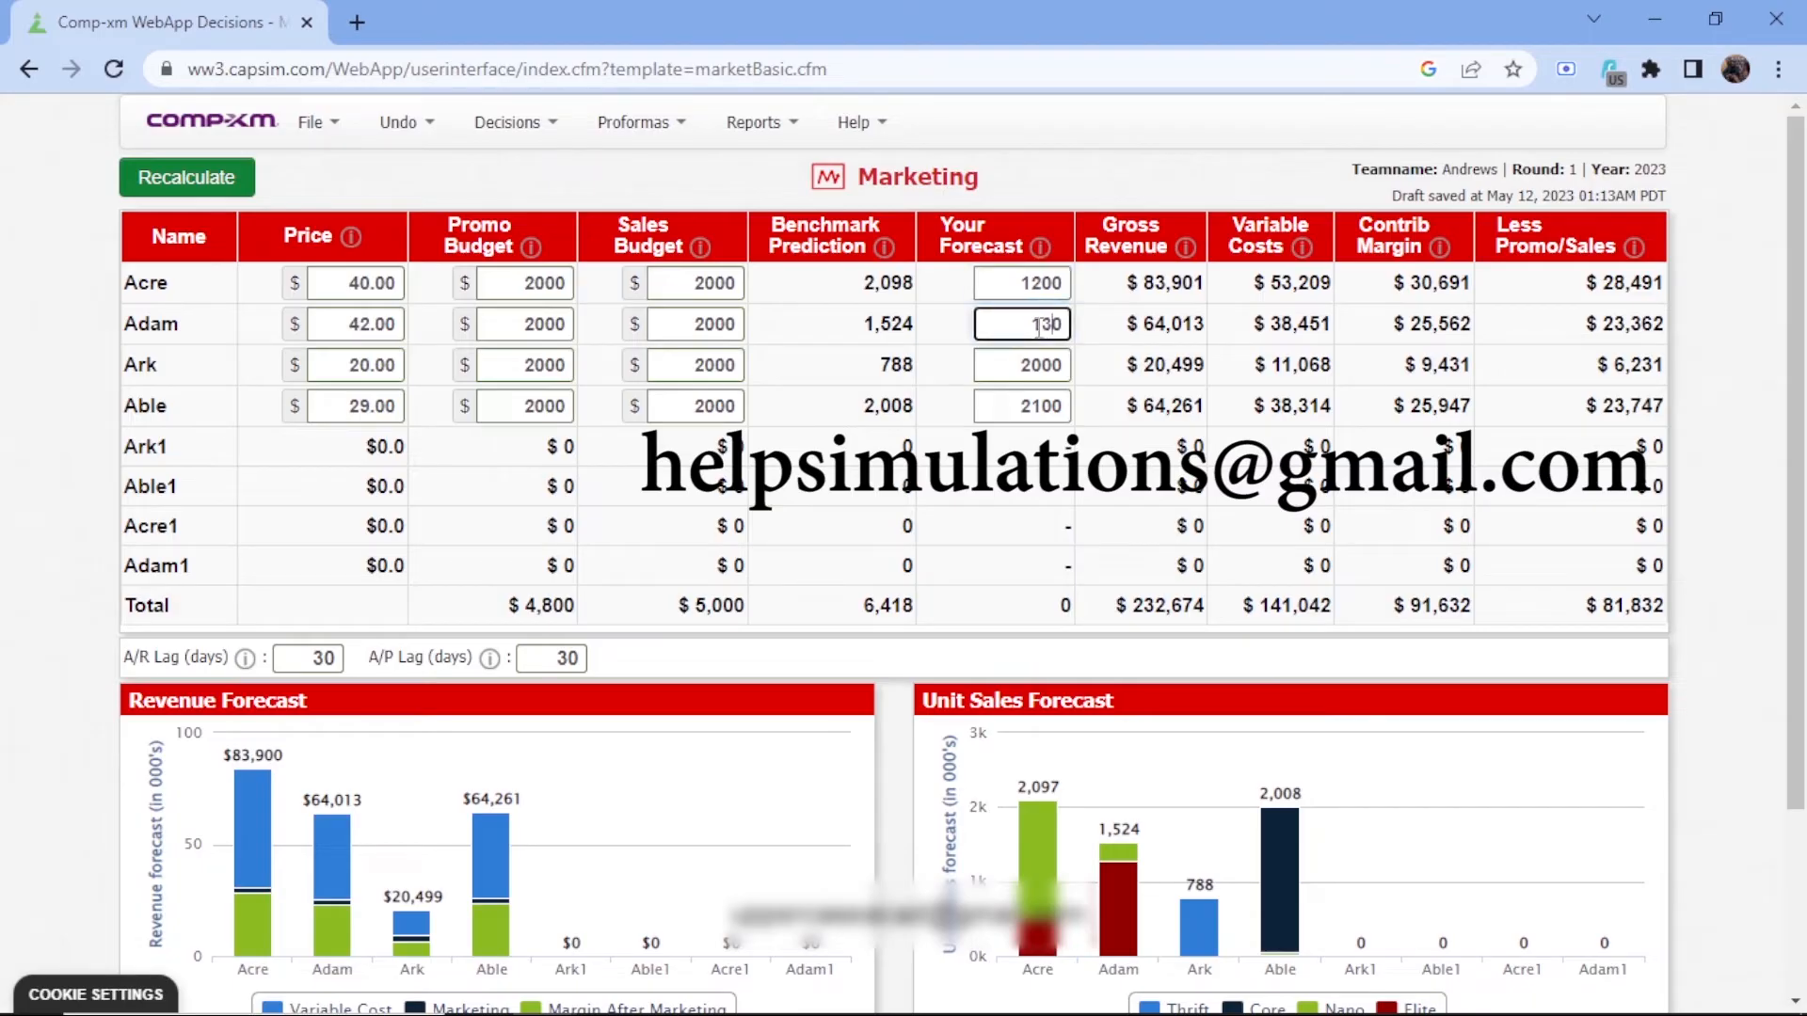
pyautogui.write('0')
pyautogui.click(191, 182)
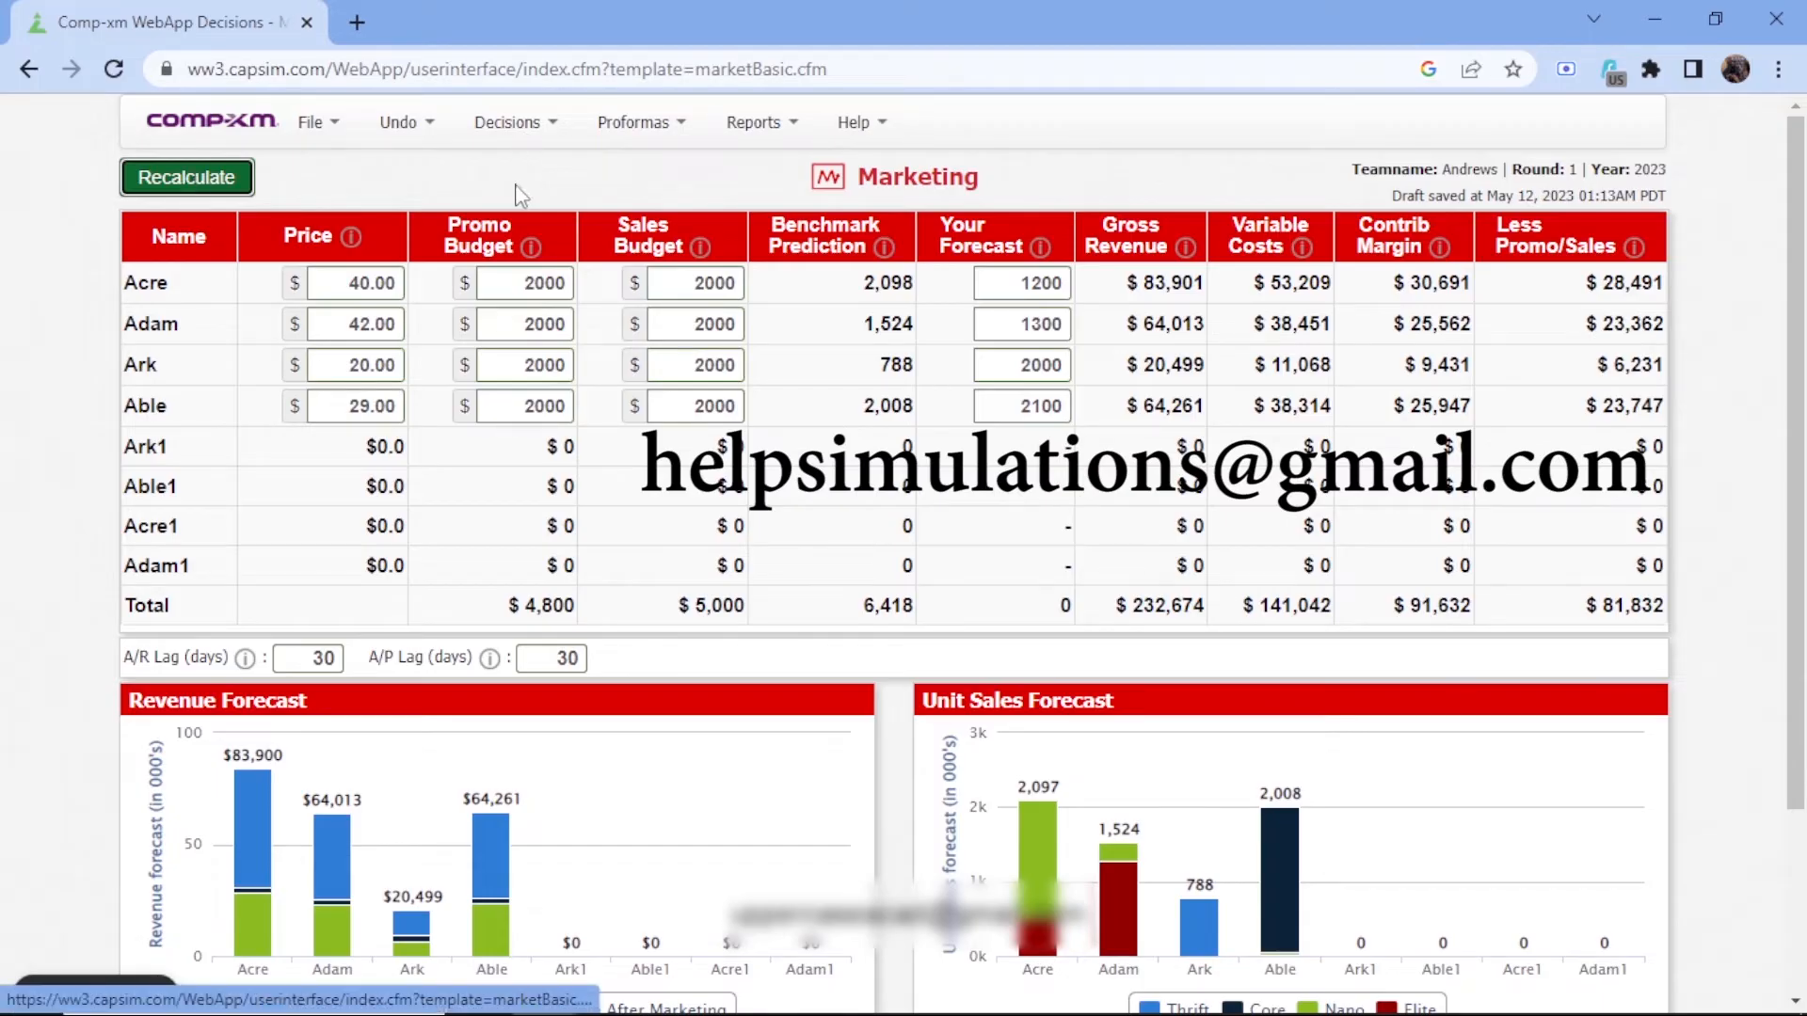
pyautogui.click(187, 178)
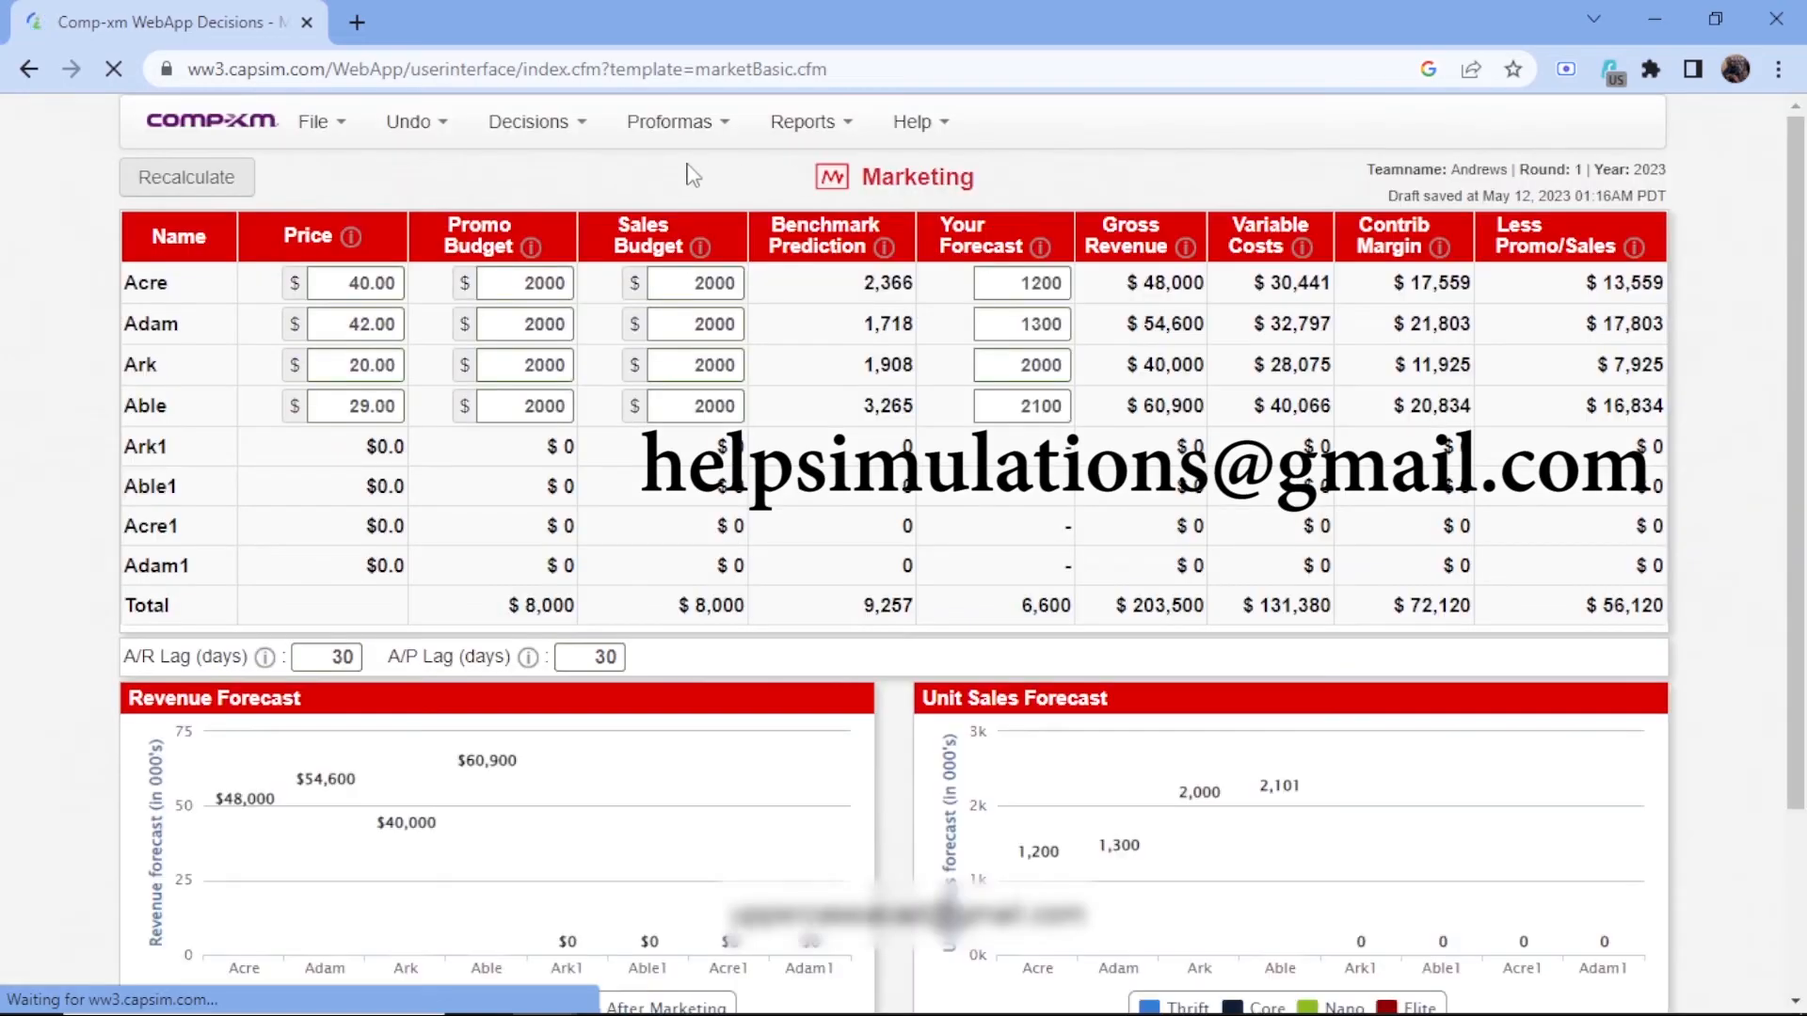
# Open the Production decisions and enter a capacity purchase of 300 for both Ark1 and Able1
pyautogui.click(533, 123)
pyautogui.click(509, 255)
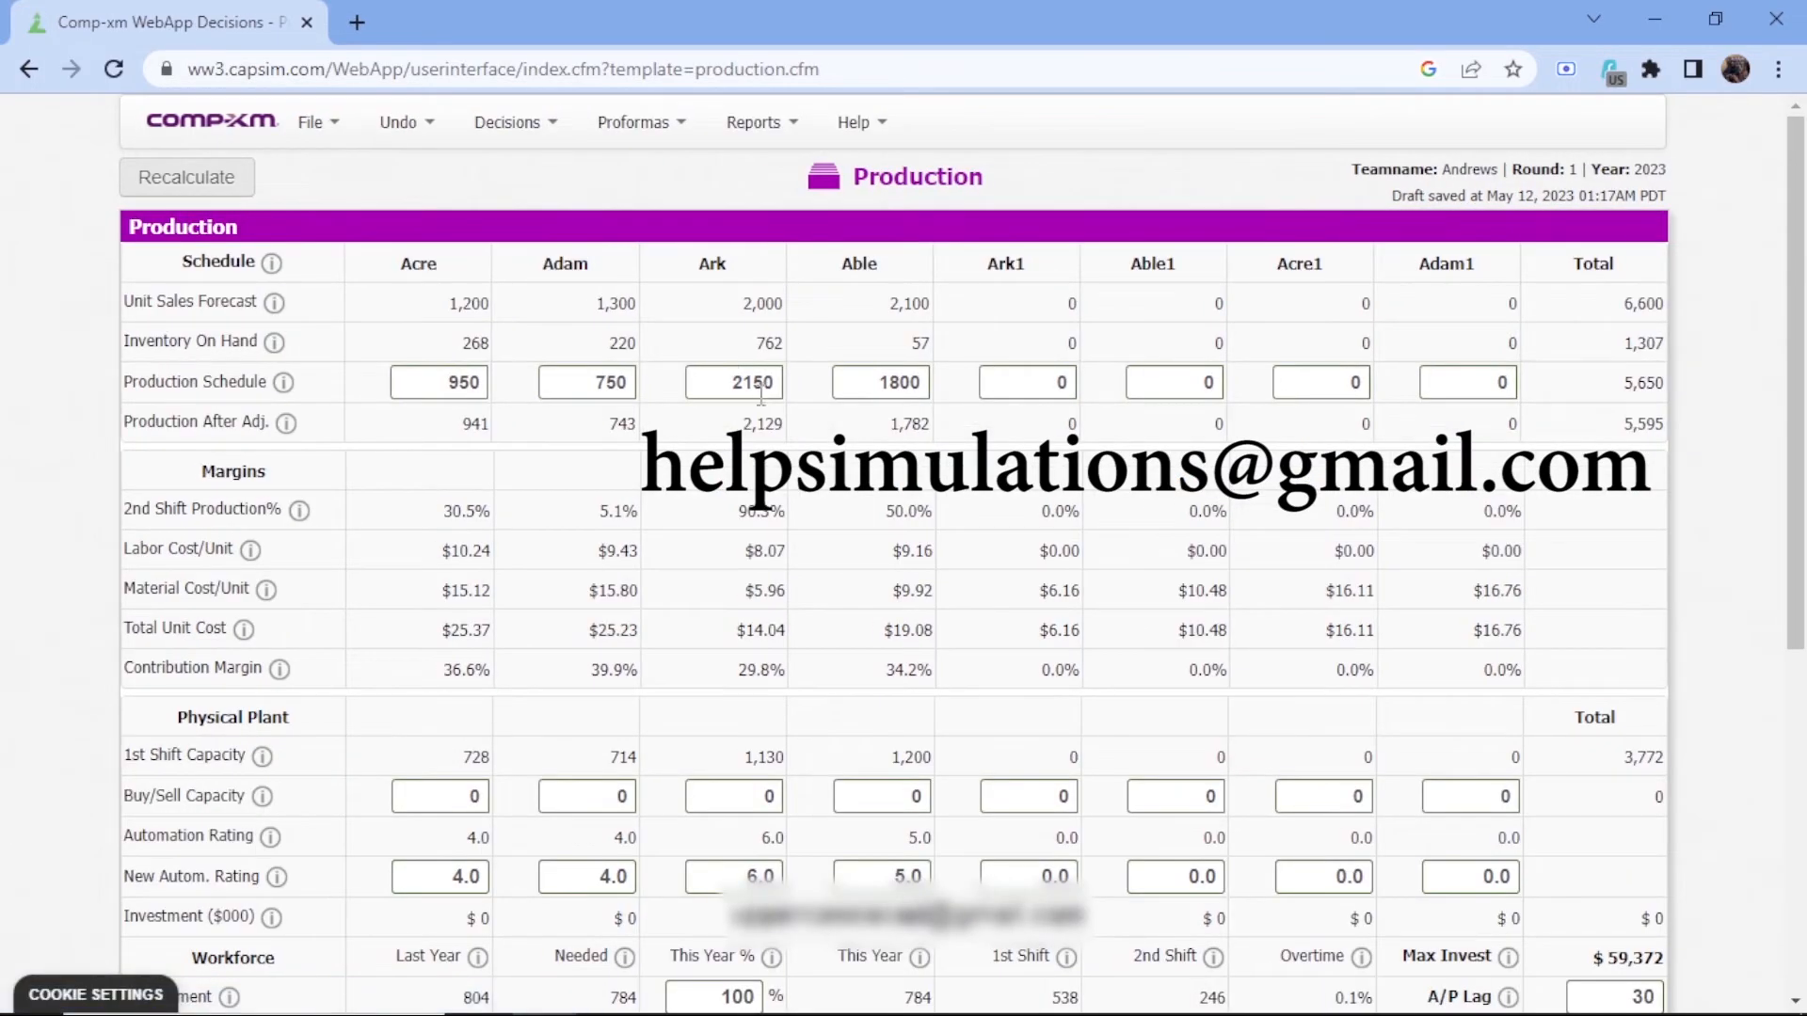
pyautogui.scroll(-3, 857, 532)
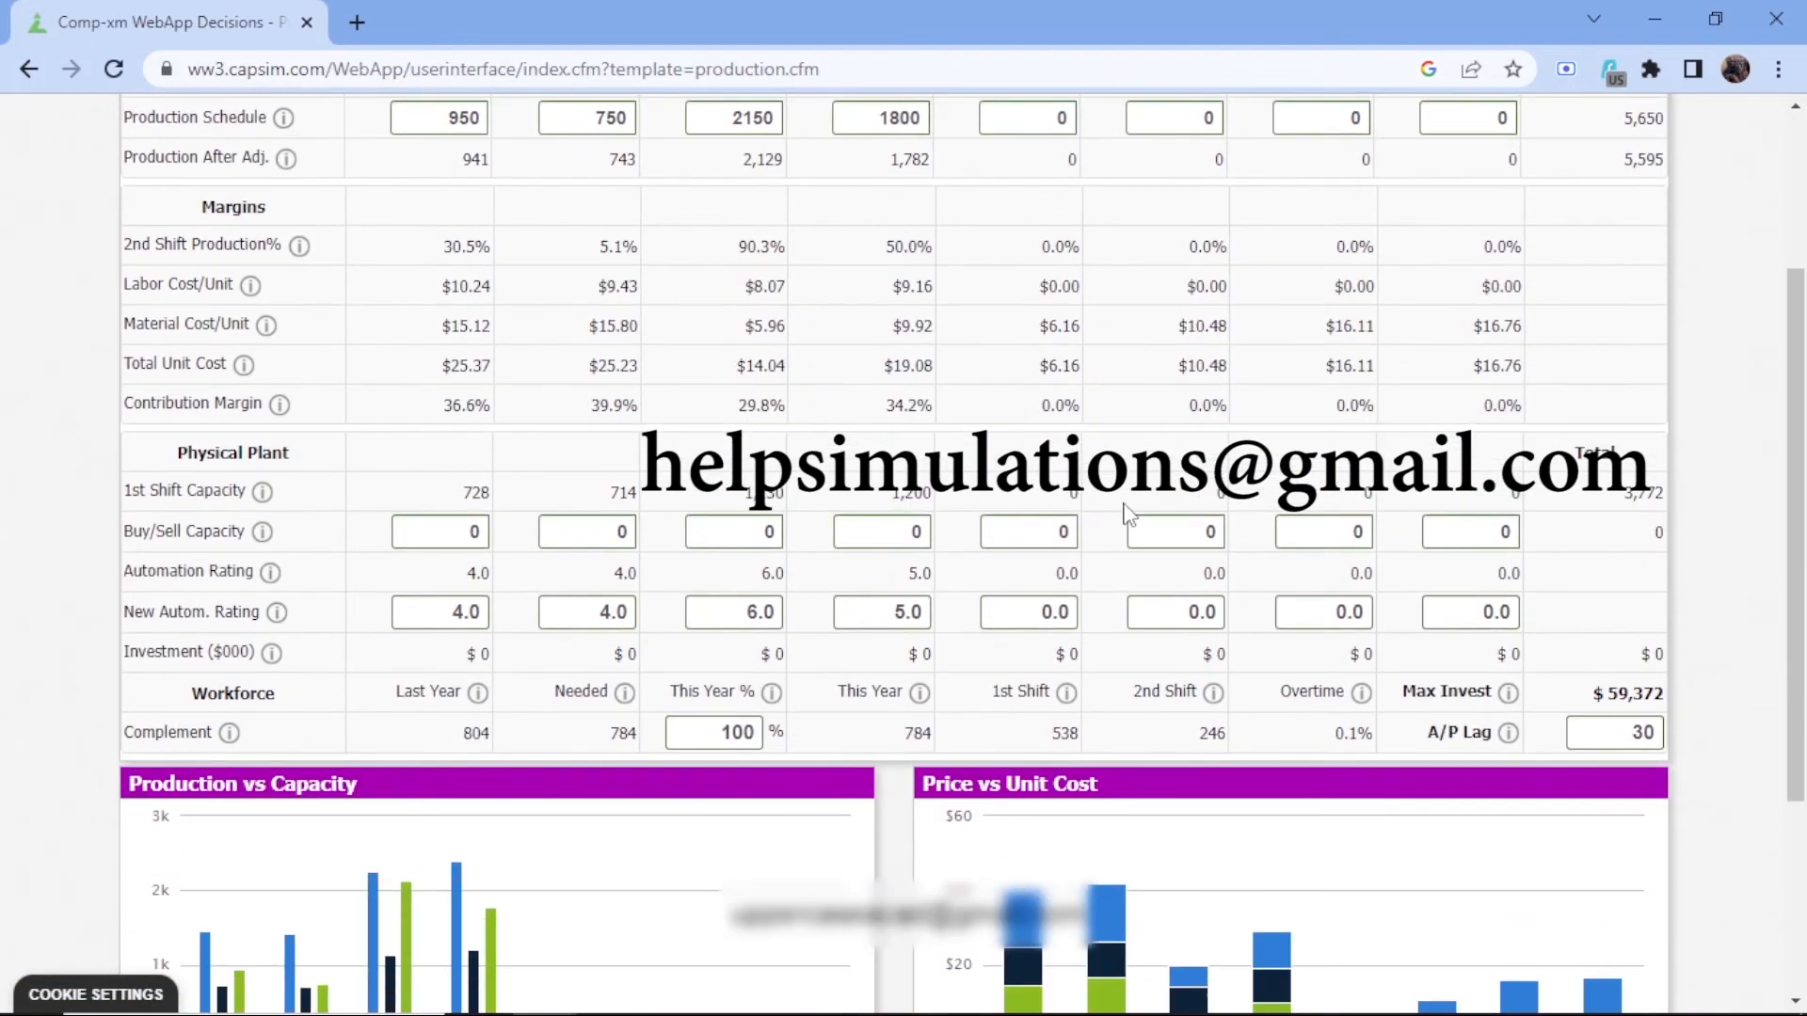
pyautogui.click(1055, 529)
pyautogui.write('3')
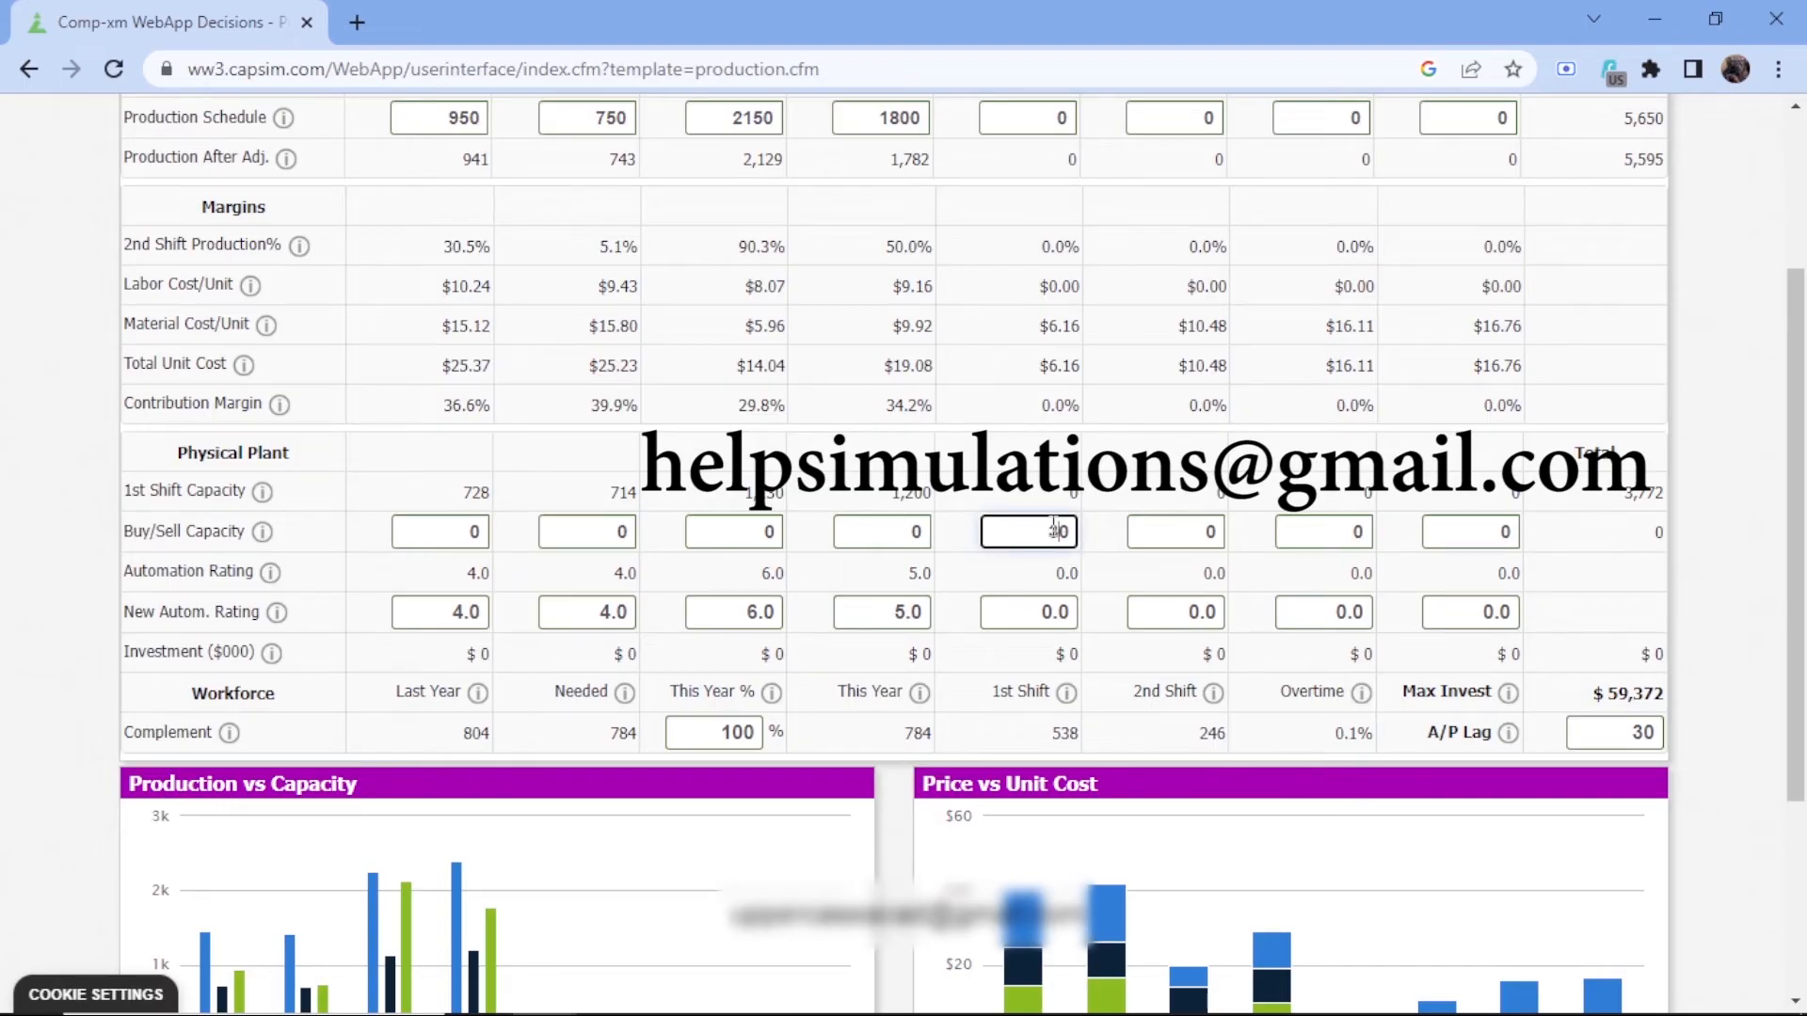
pyautogui.write('00')
pyautogui.press('BackSpace')
pyautogui.click(1168, 532)
pyautogui.write('300')
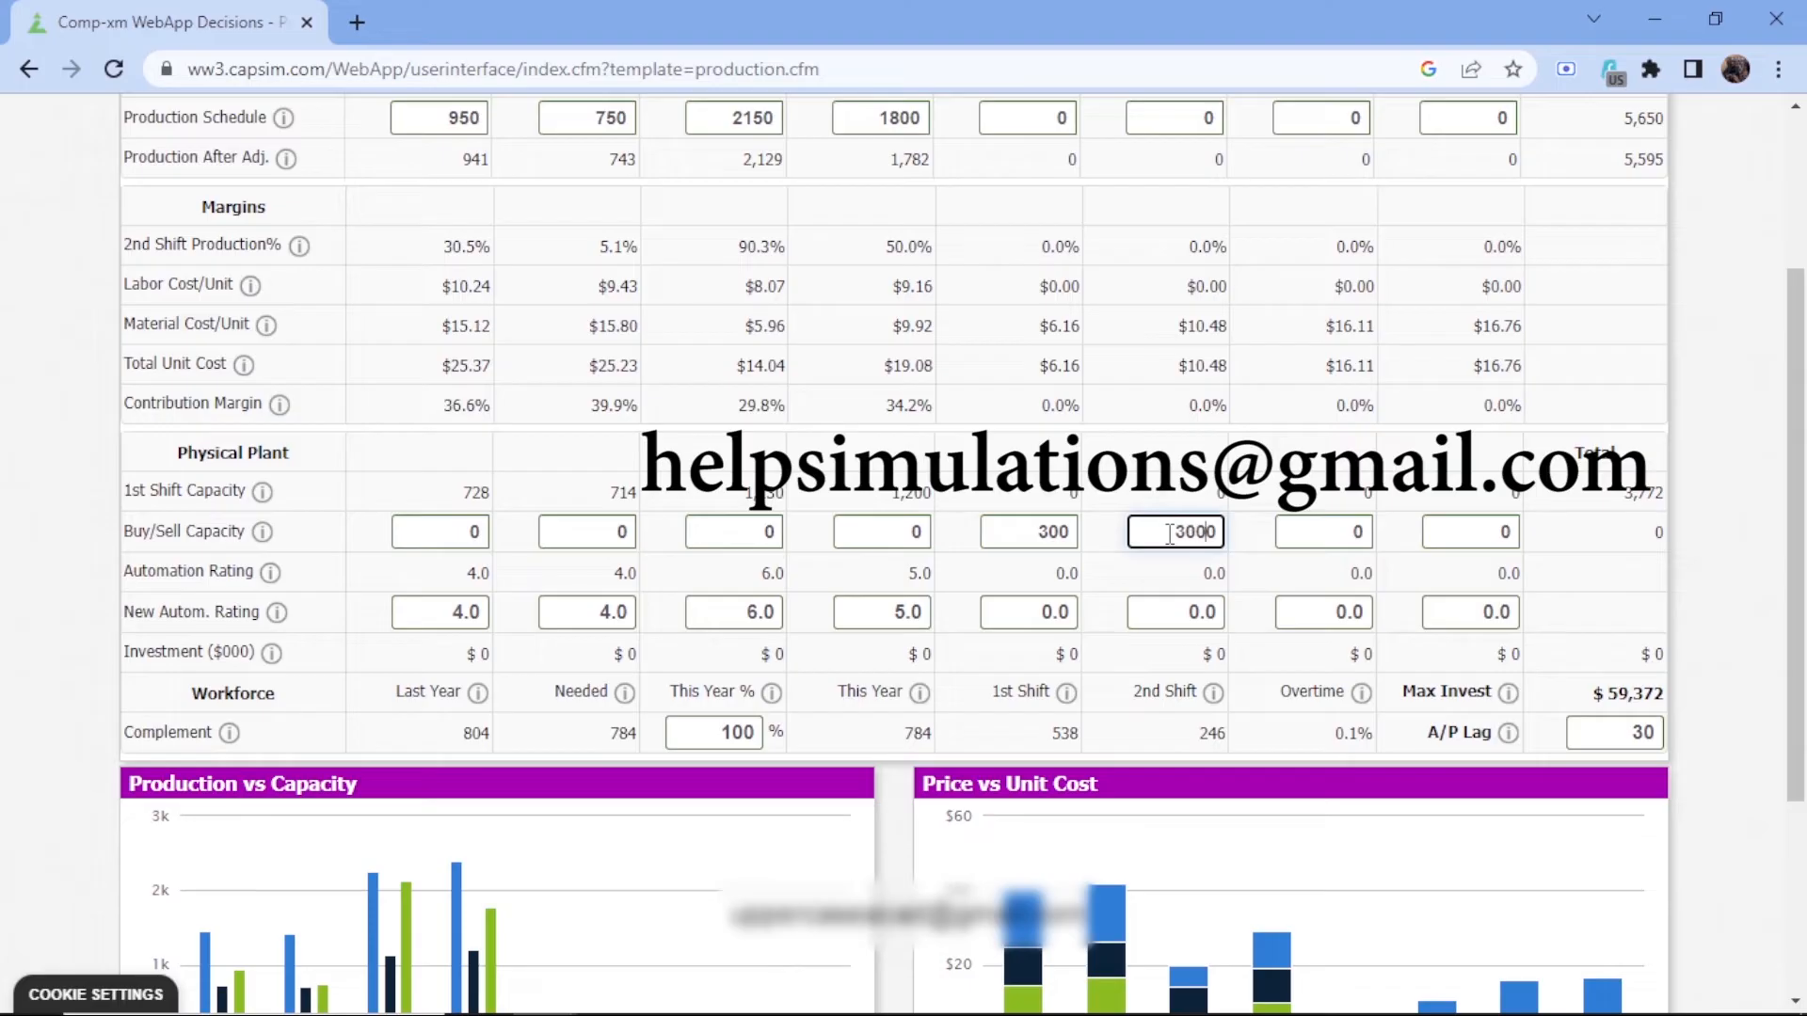
pyautogui.press('Delete')
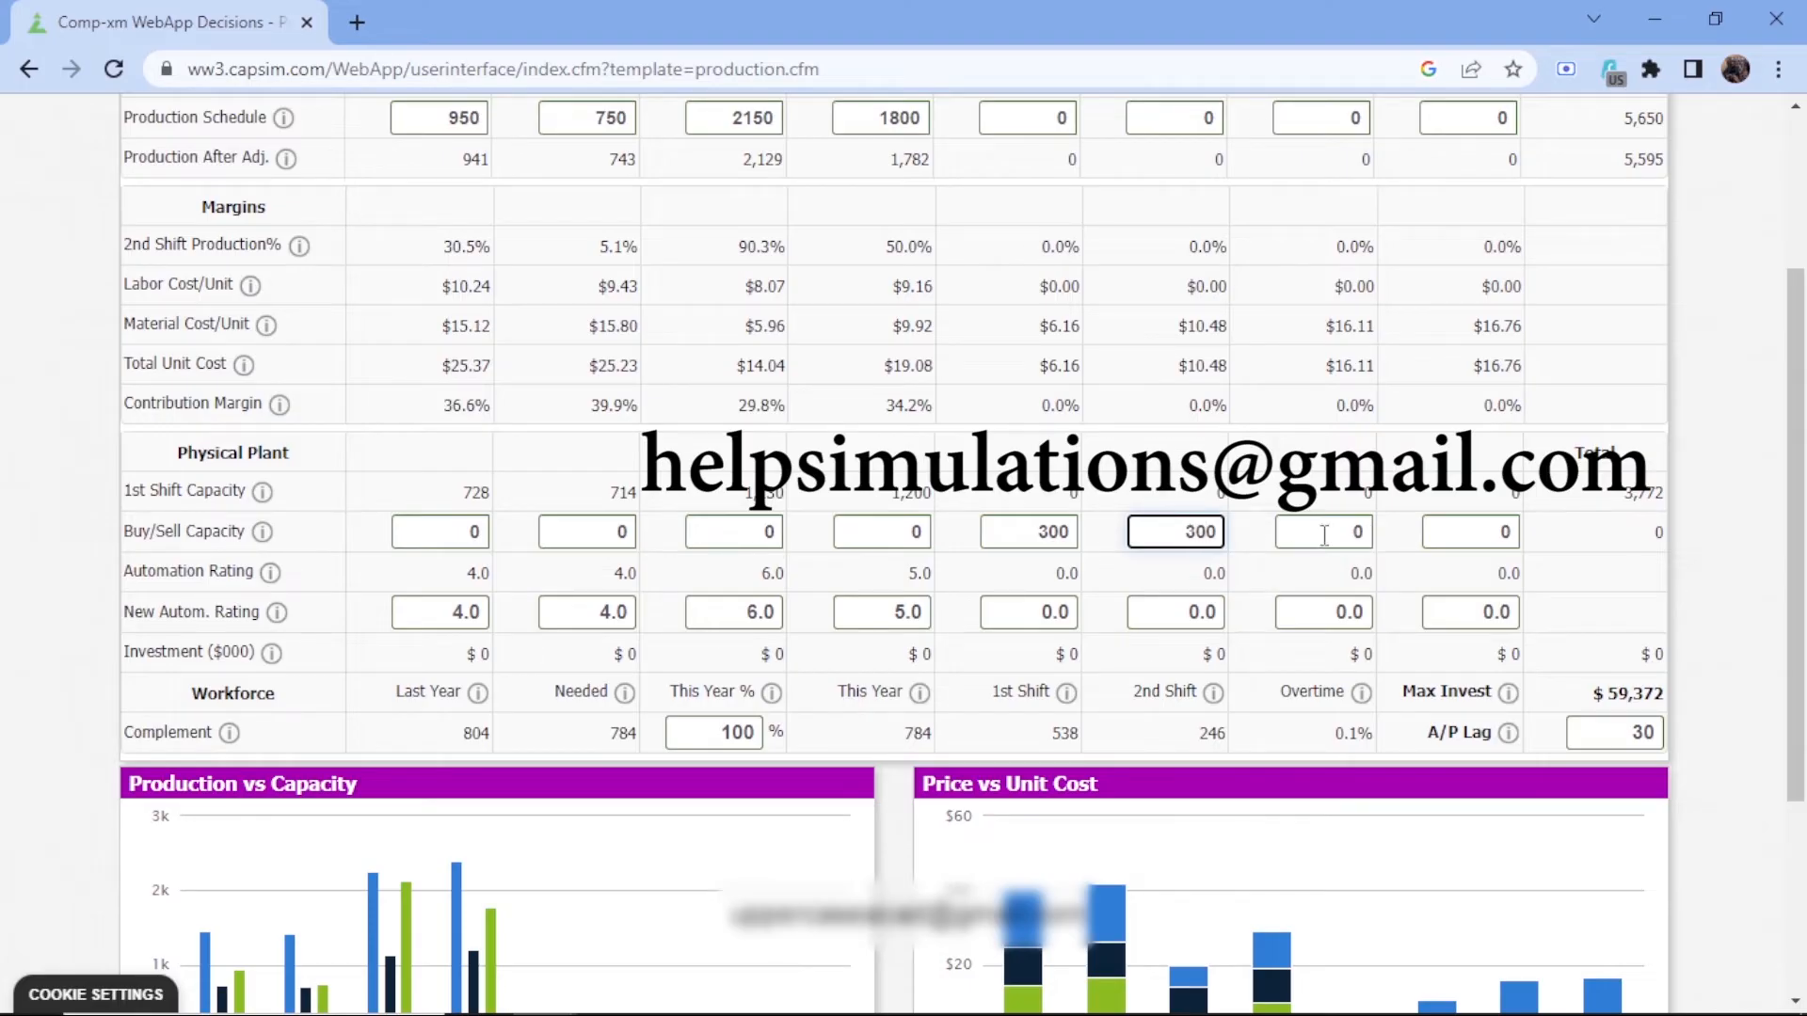
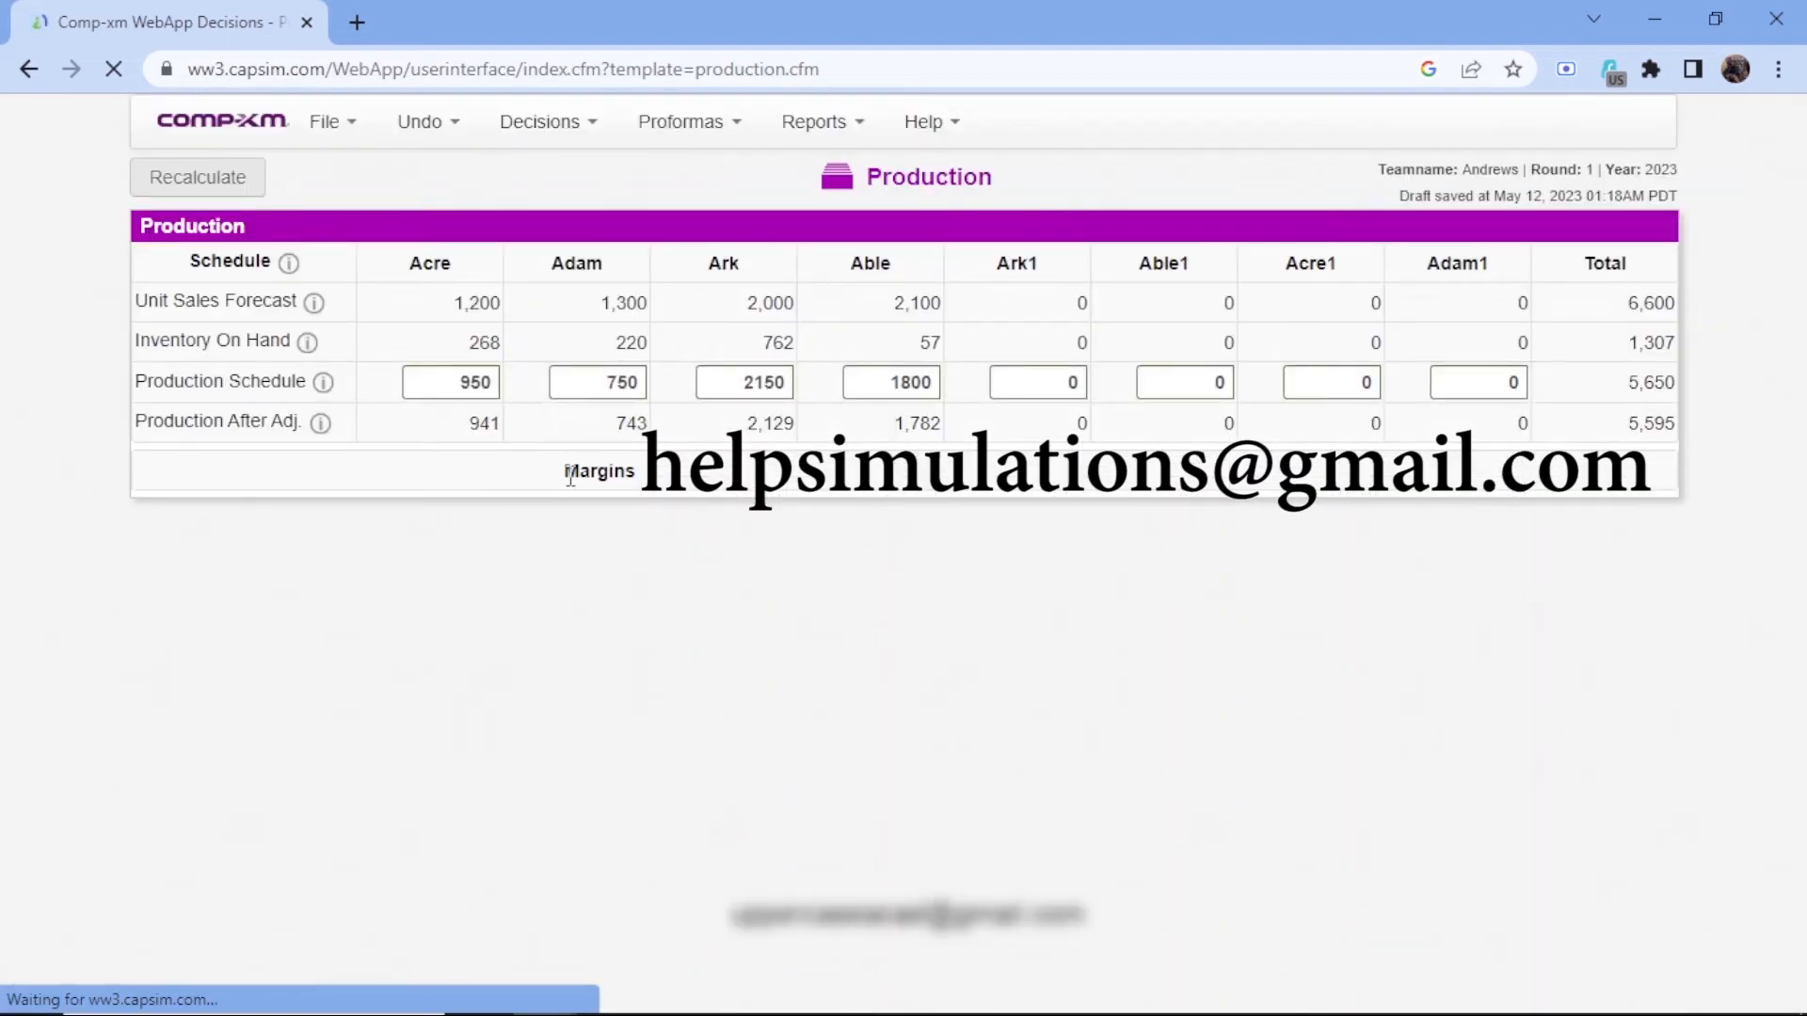
# Enter a capacity purchase of 100 for each of Acre, Adam, Ark and Able, and recalculate the Production decisions
pyautogui.scroll(-5, 649, 419)
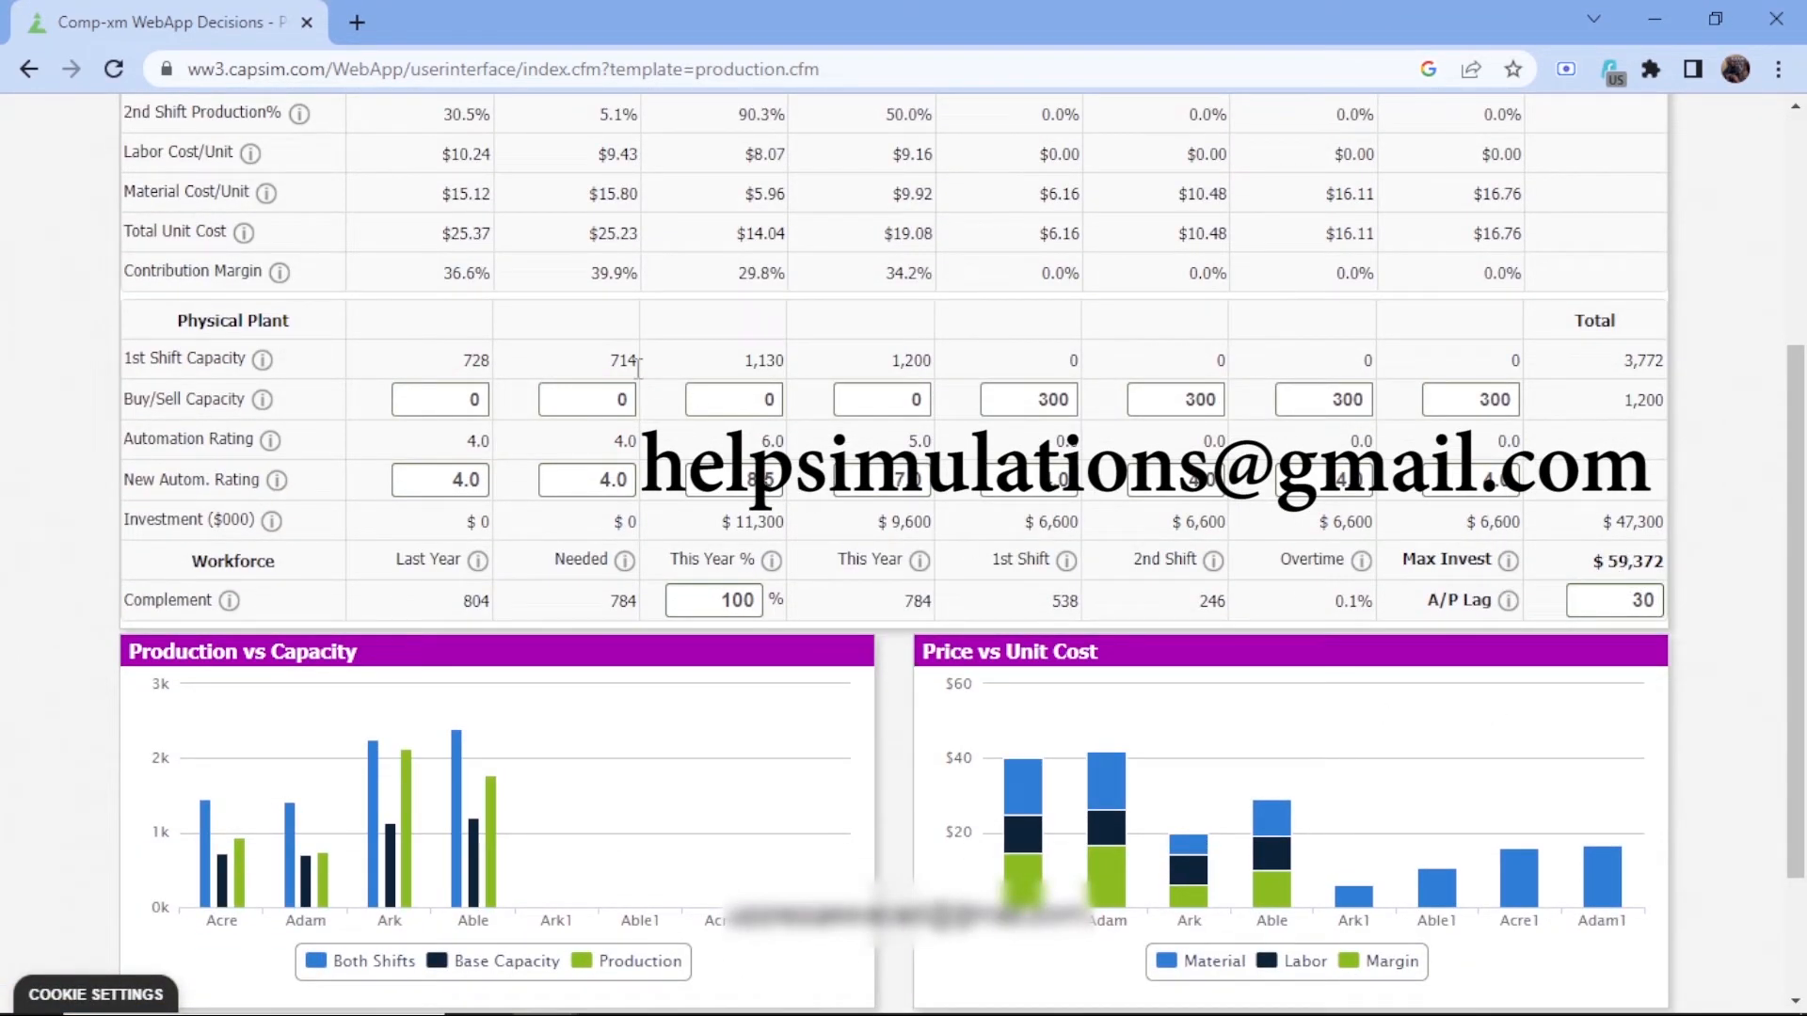
pyautogui.click(456, 395)
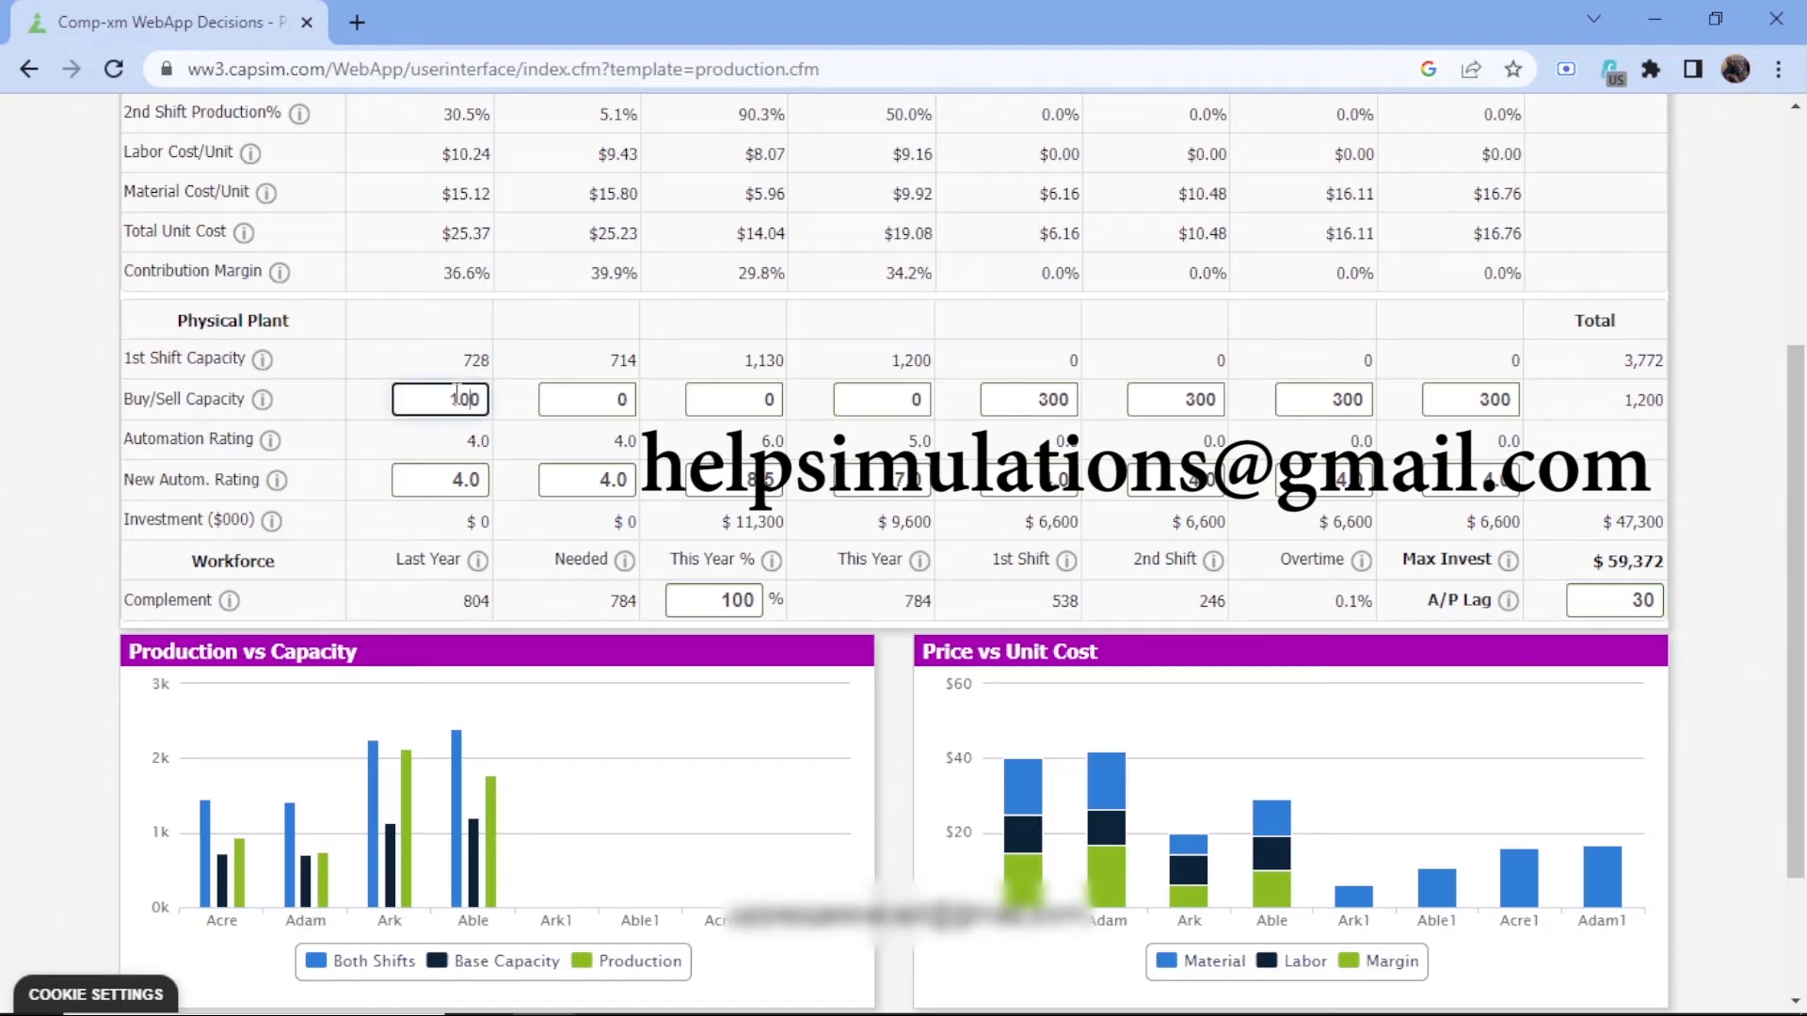
pyautogui.click(599, 397)
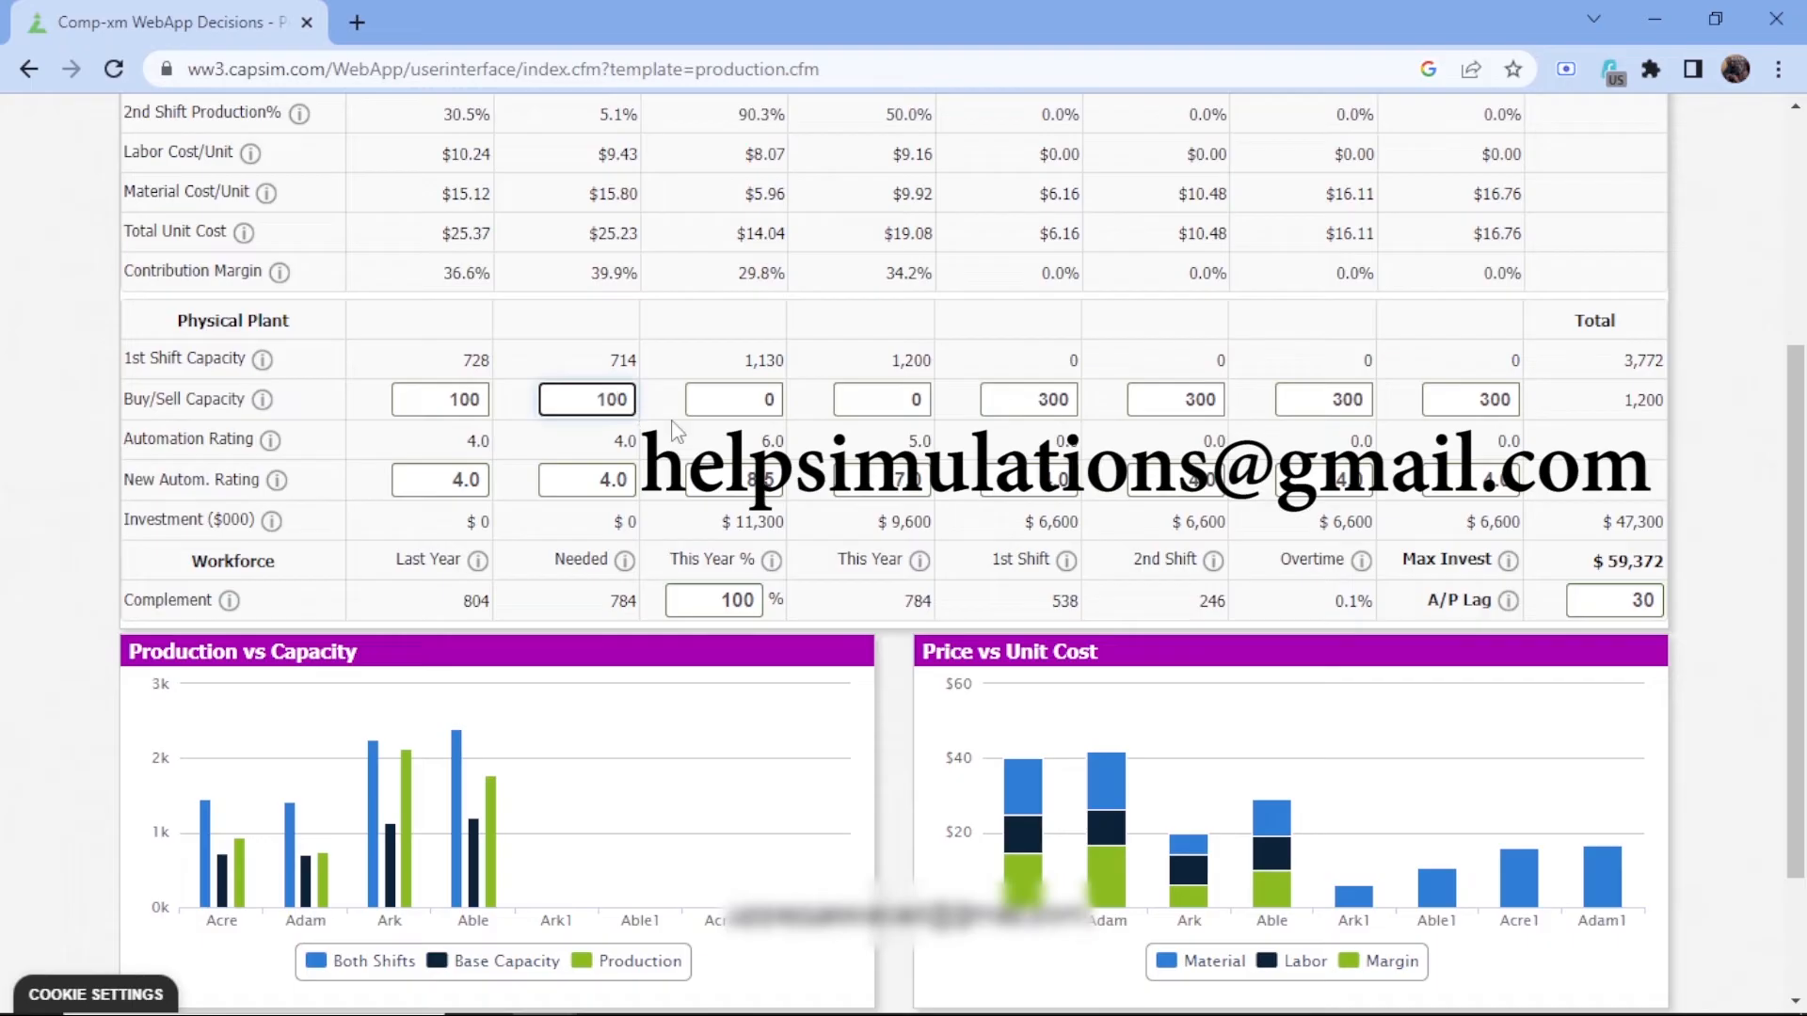
pyautogui.click(740, 399)
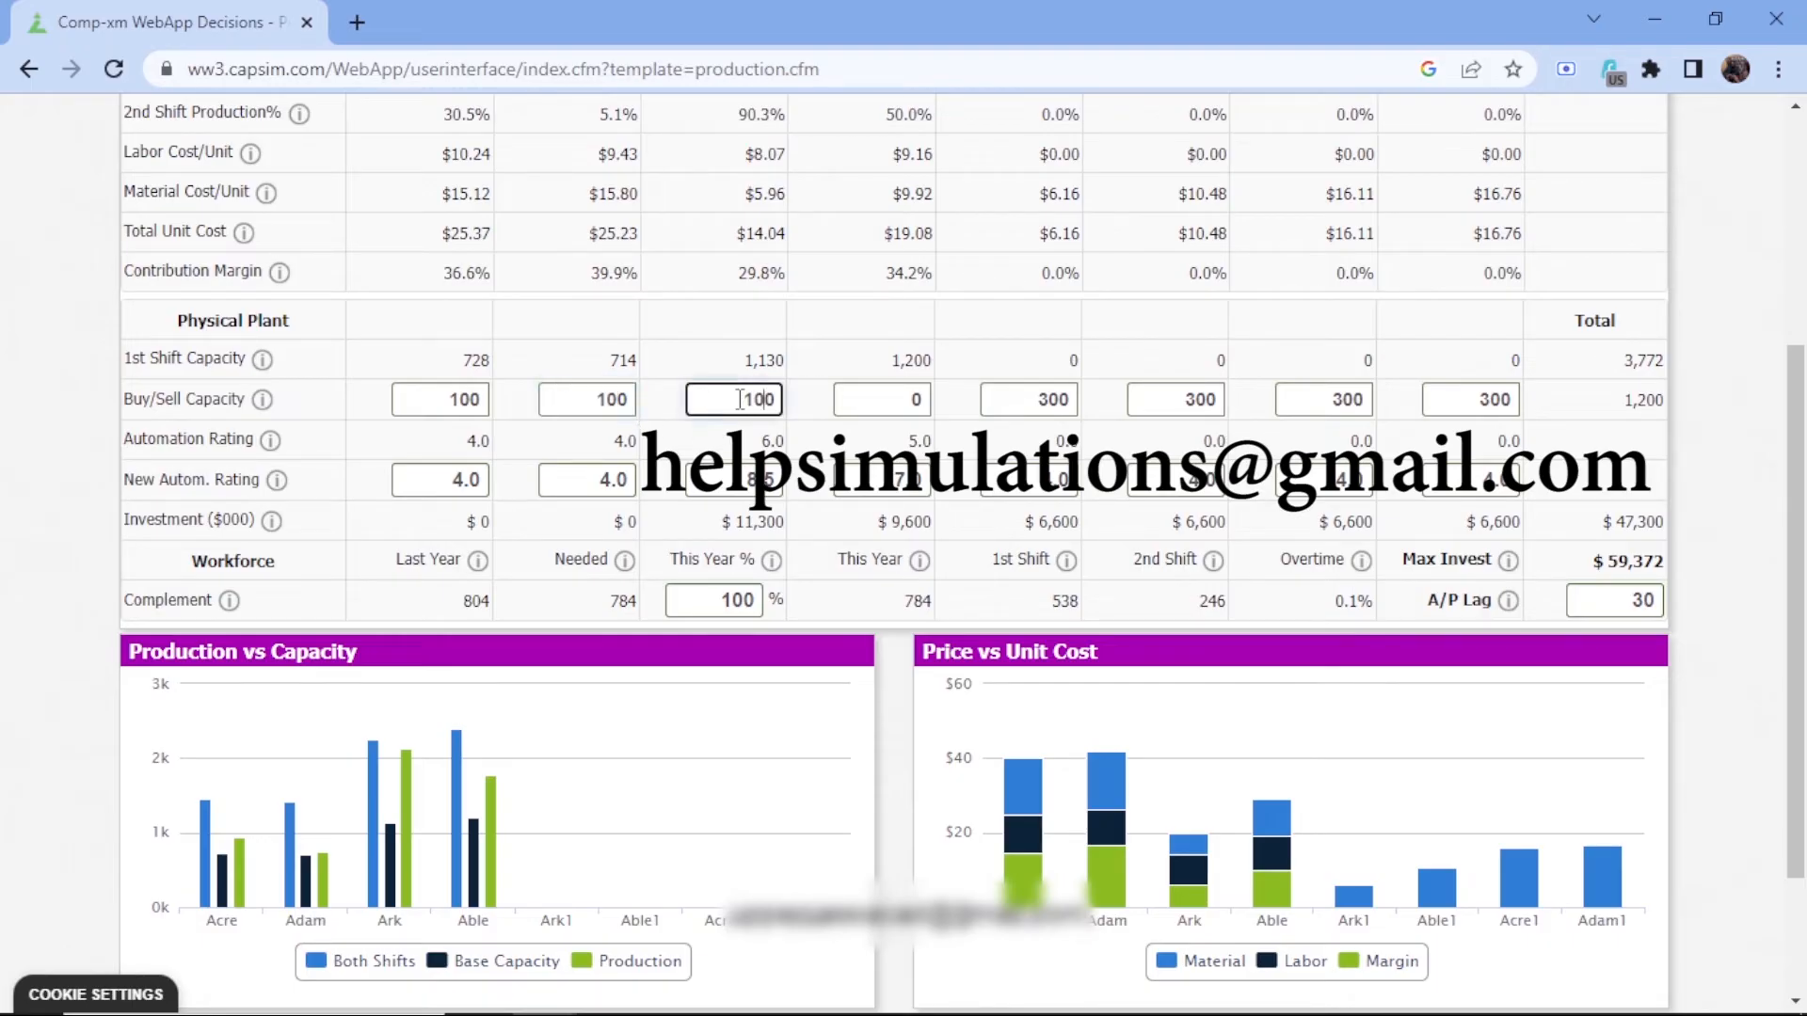
pyautogui.click(884, 400)
pyautogui.write('100')
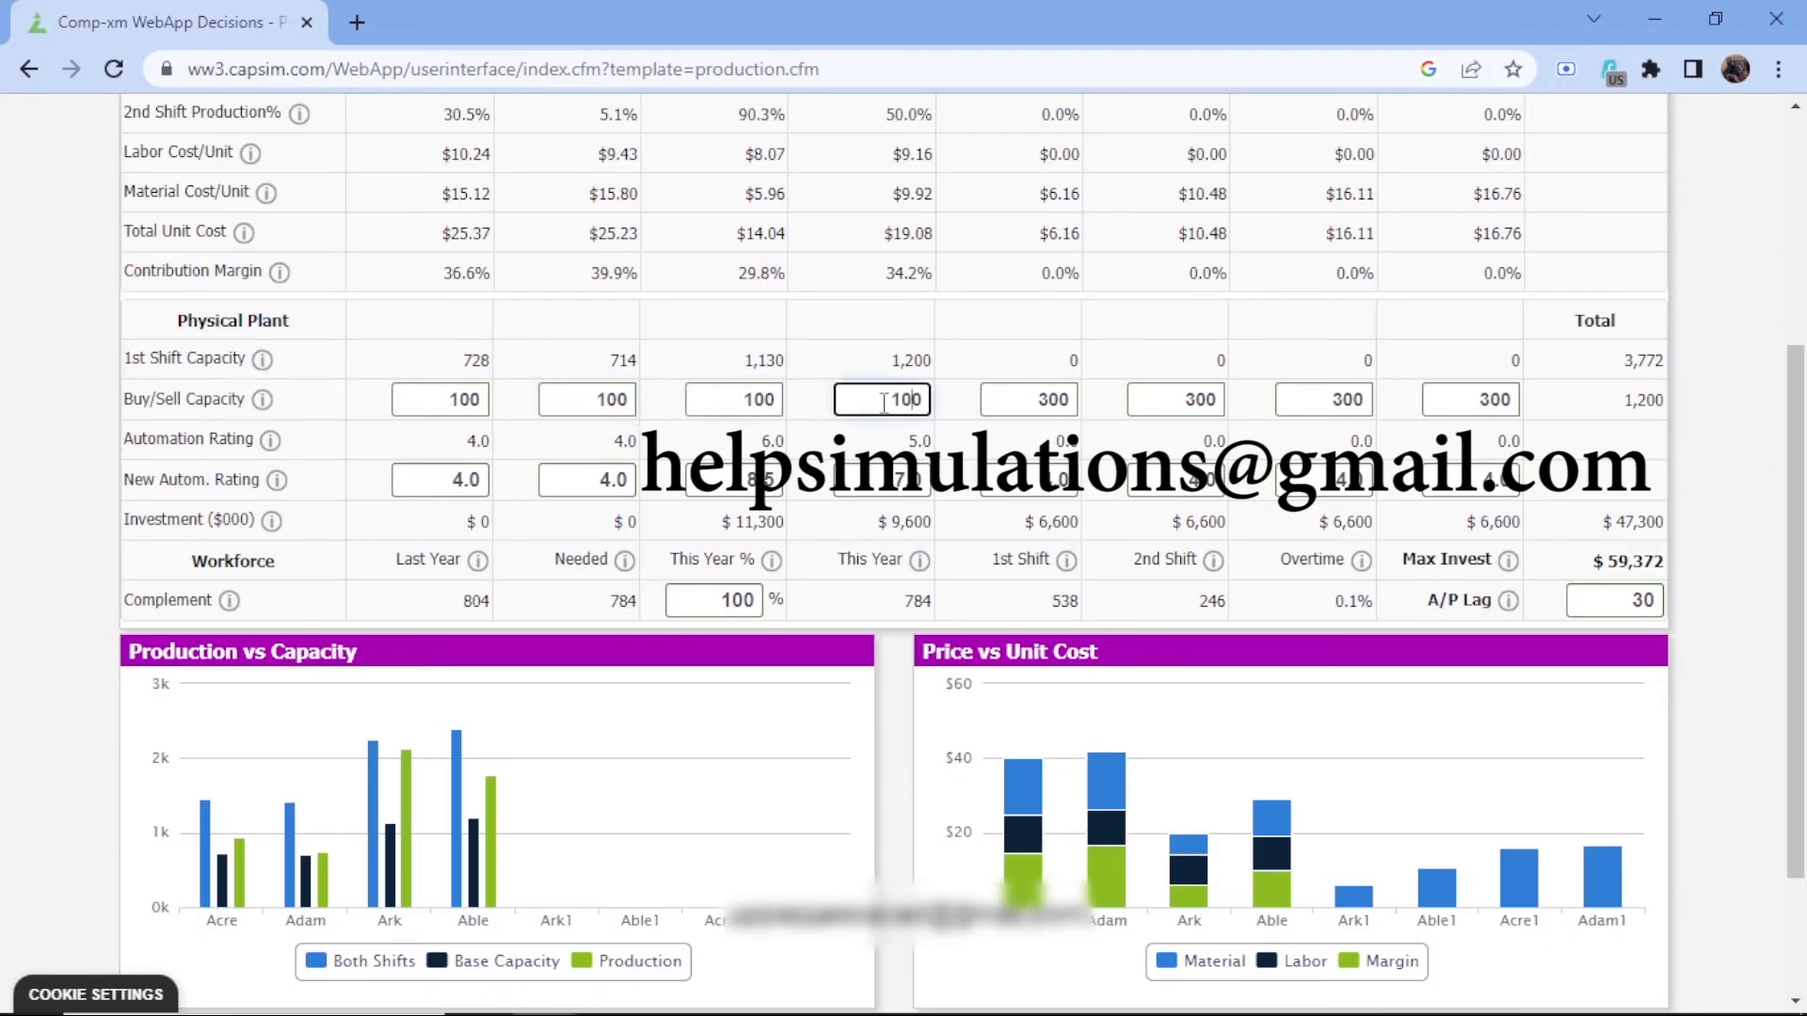
pyautogui.scroll(4, 884, 403)
pyautogui.click(237, 184)
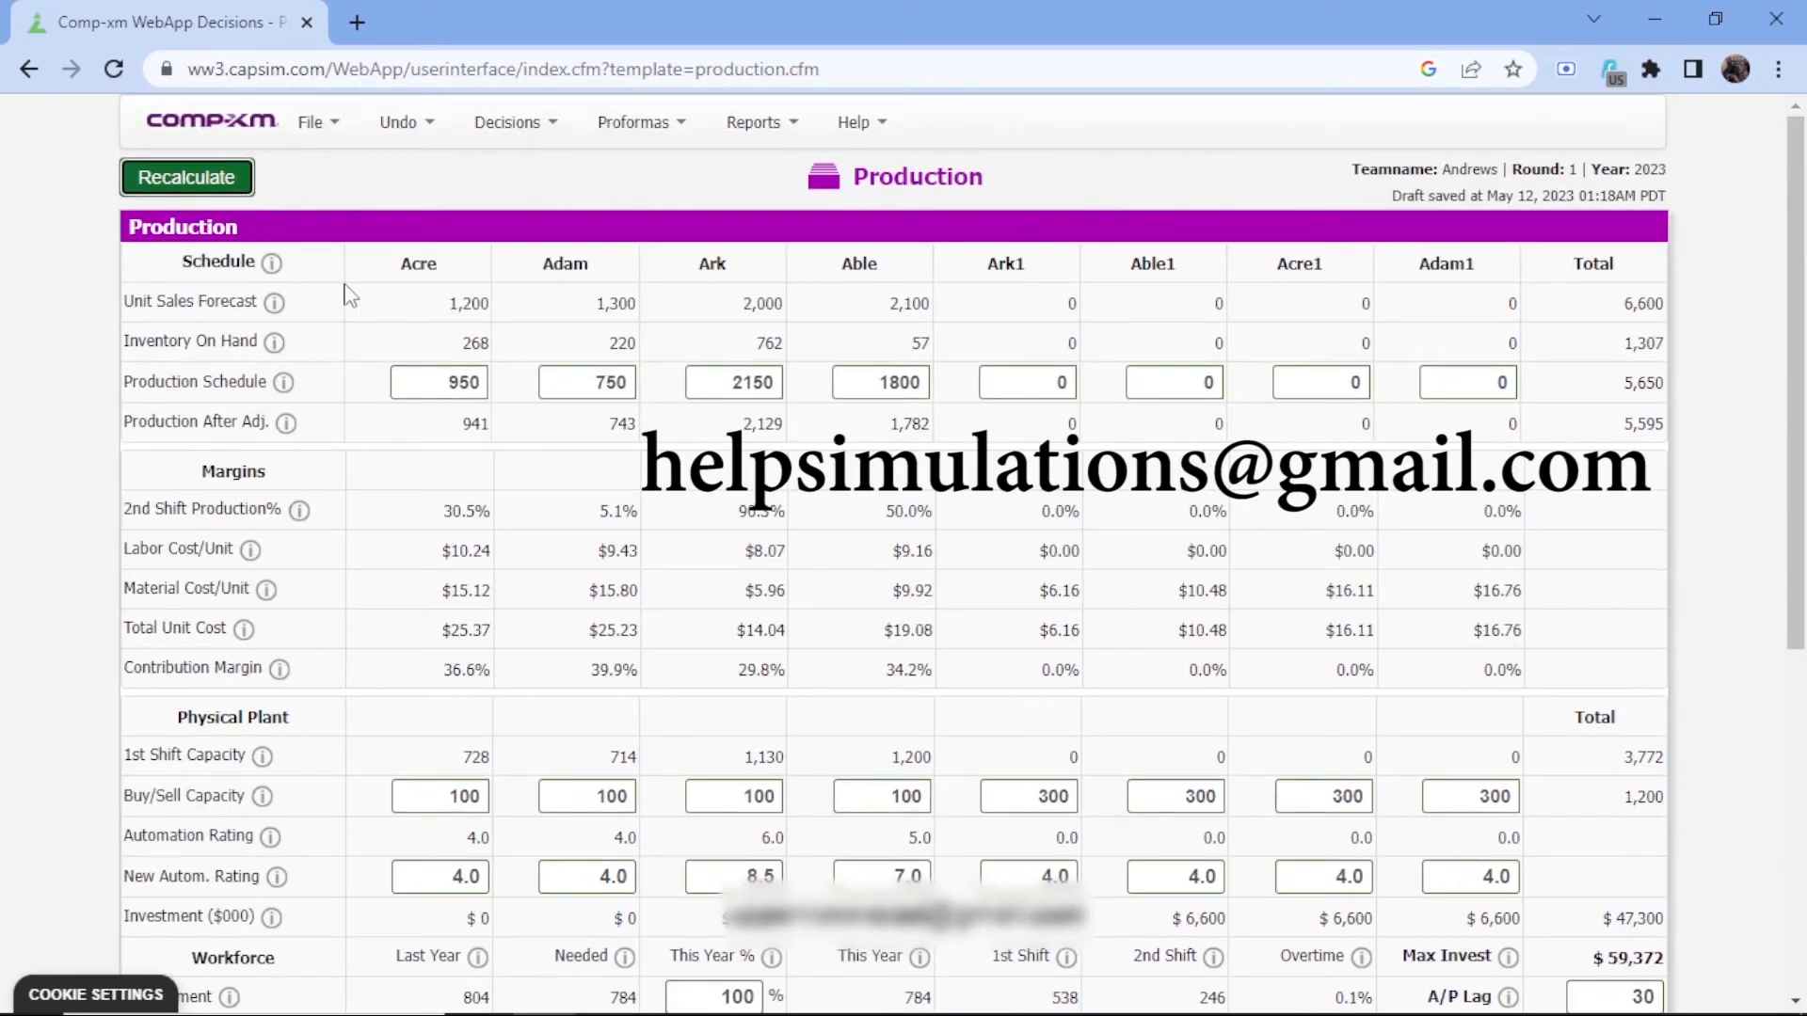
pyautogui.scroll(-4, 374, 264)
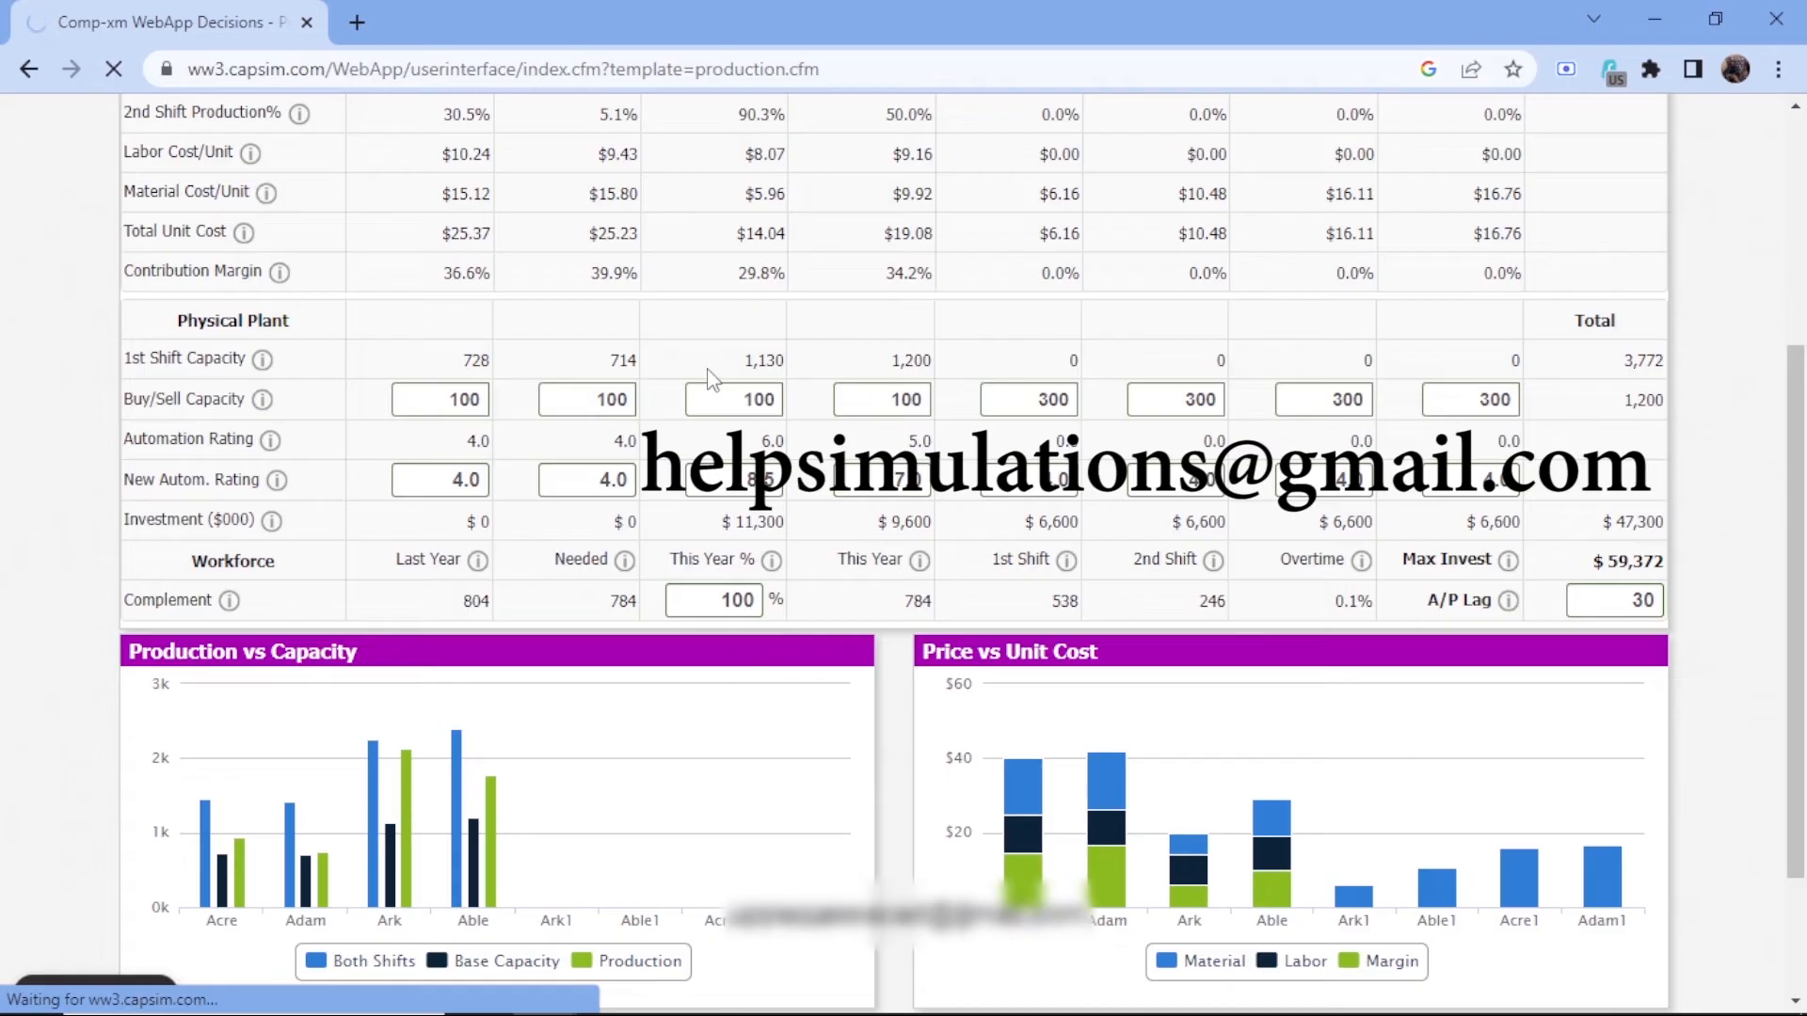
pyautogui.scroll(-4, 712, 380)
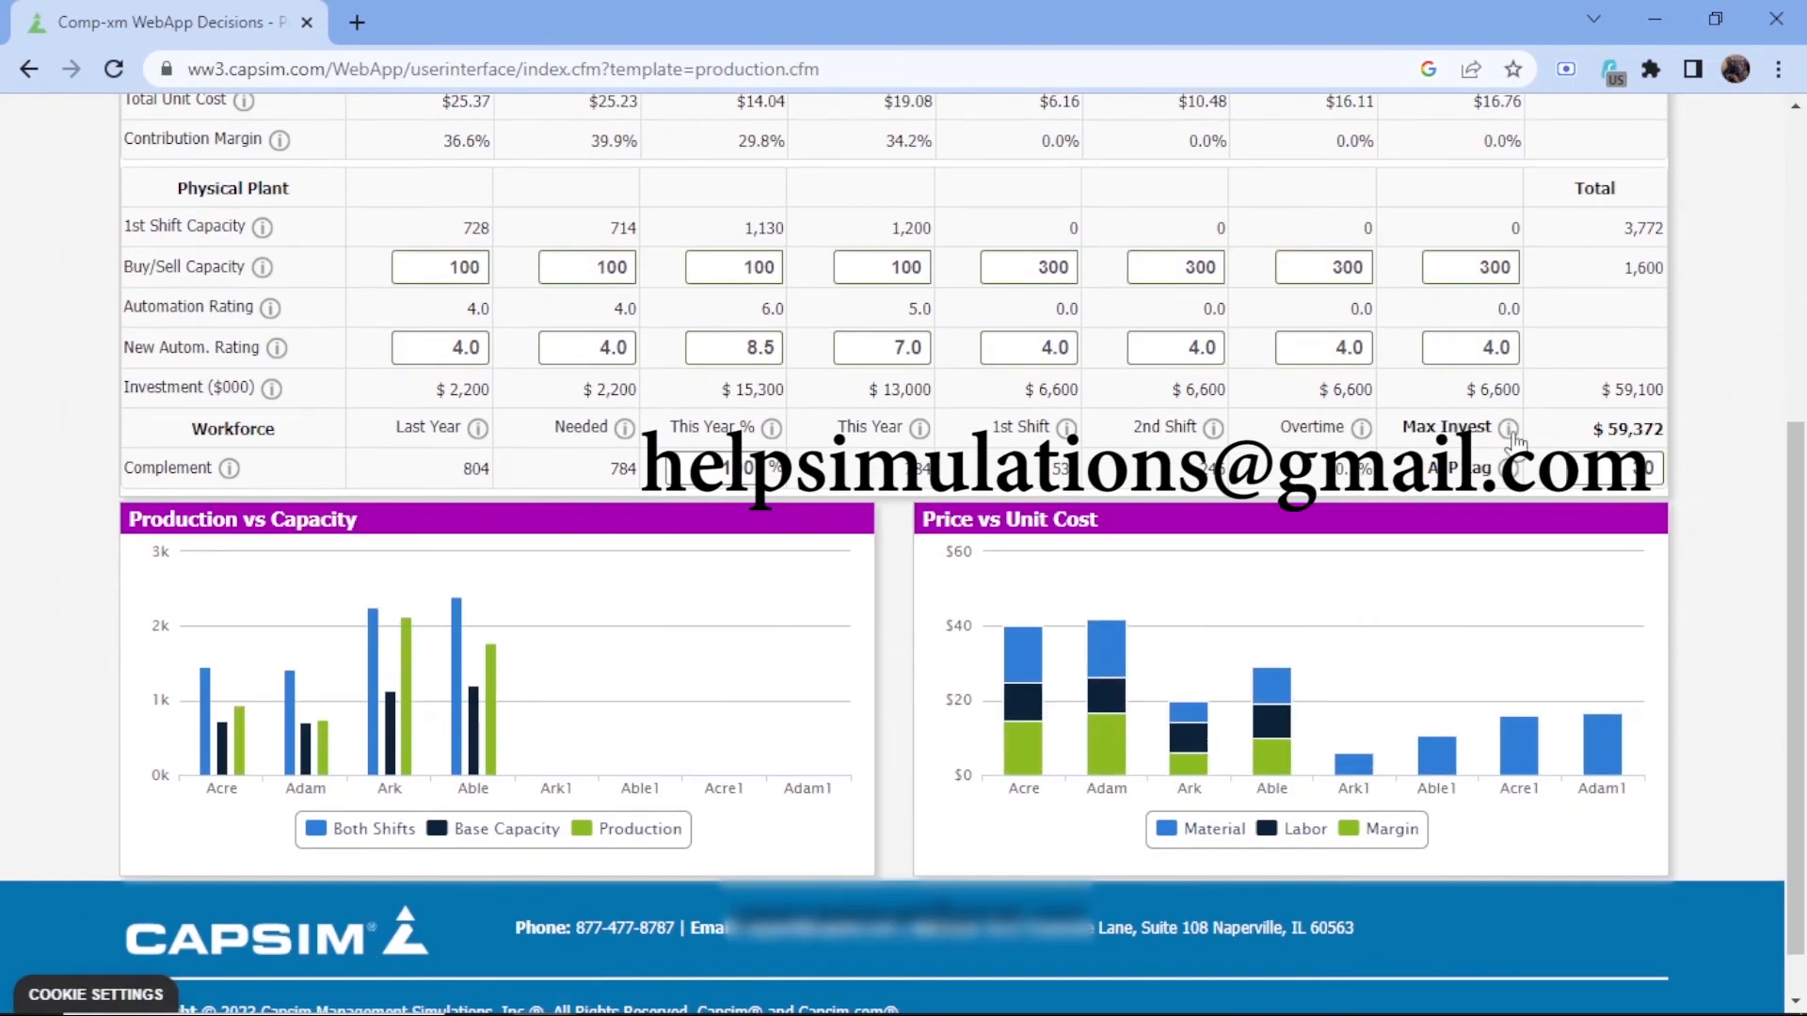
# Set Acre's production schedule to 860
pyautogui.scroll(4, 1026, 513)
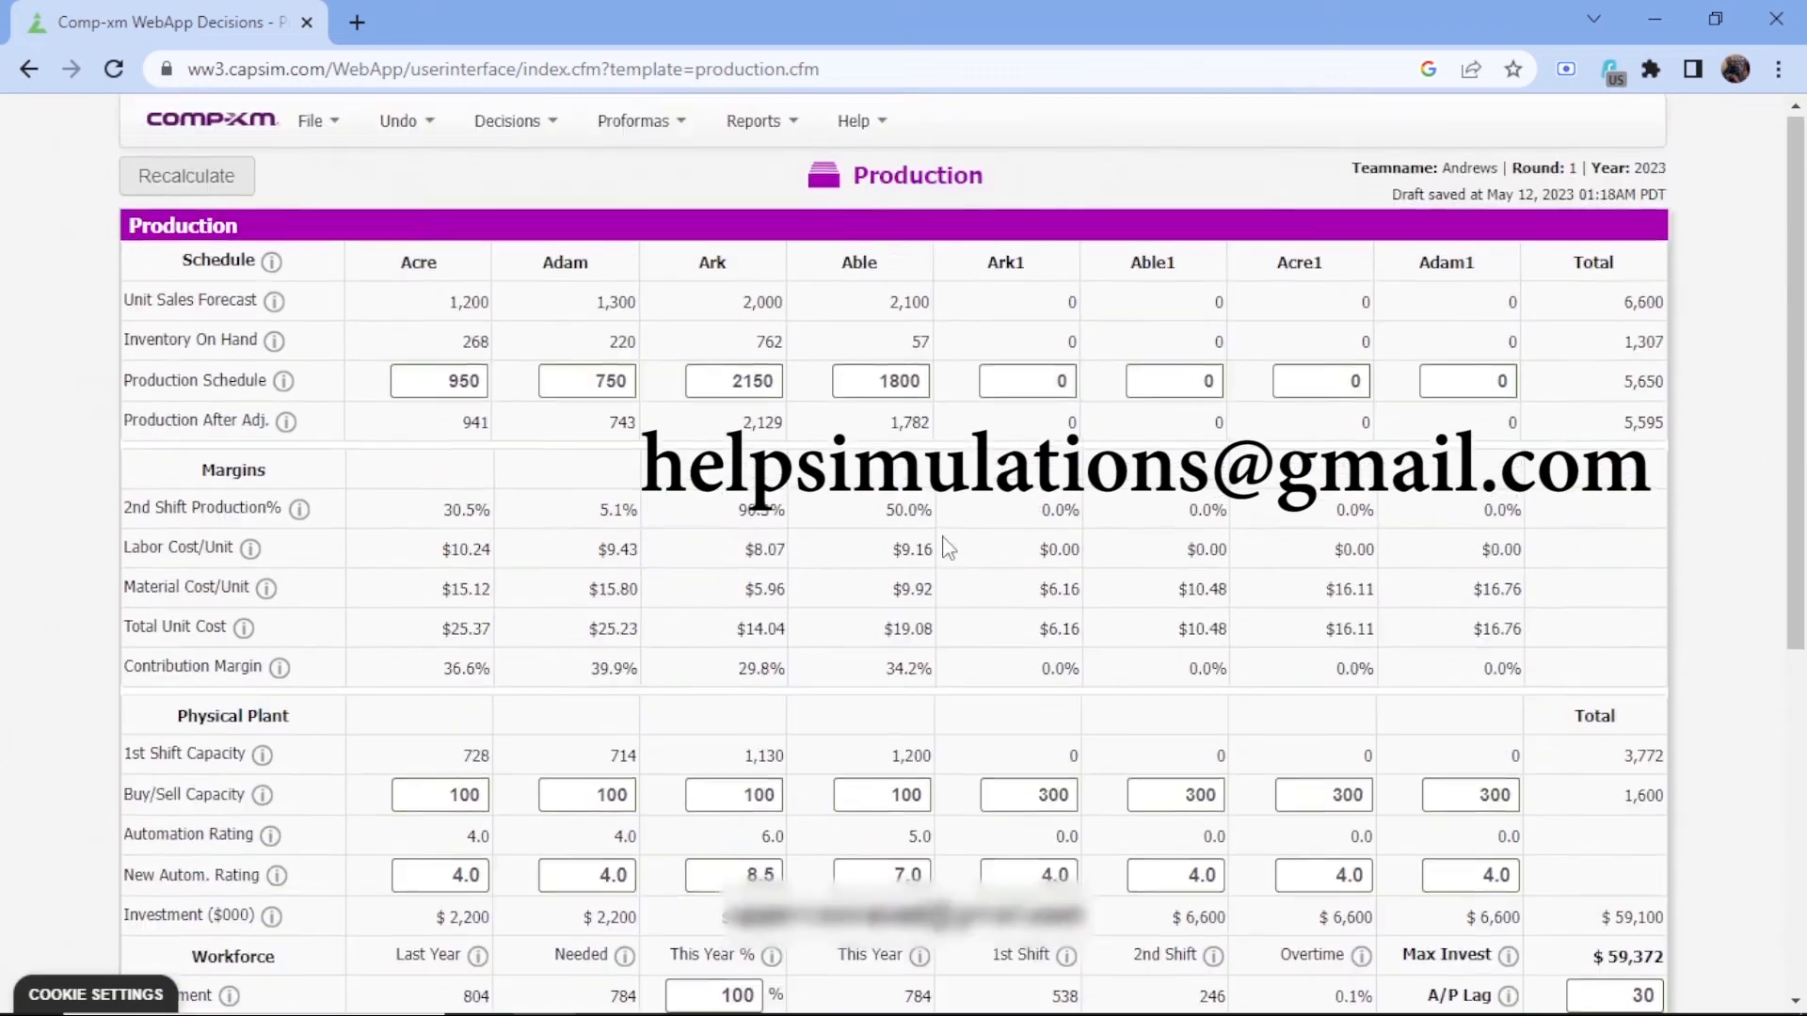
pyautogui.click(483, 387)
pyautogui.press('BackSpace')
pyautogui.press('BackSpace')
pyautogui.press('BackSpace')
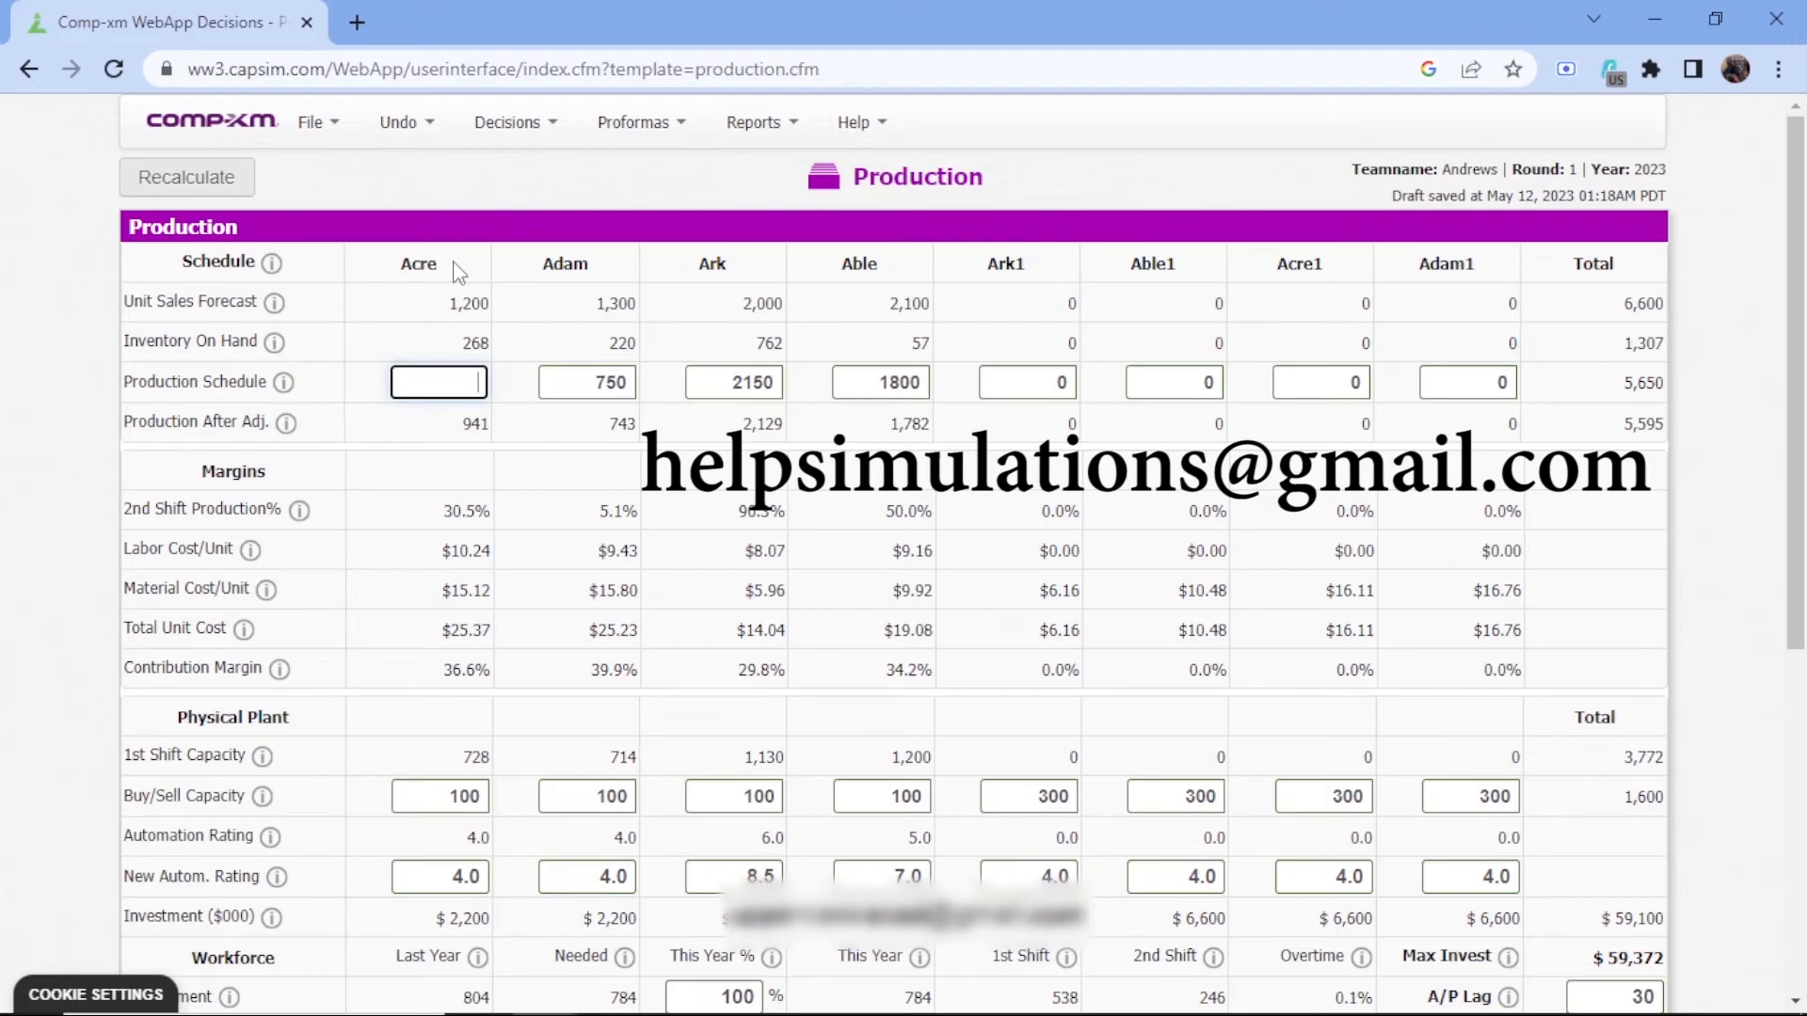
pyautogui.write('860')
pyautogui.click(458, 363)
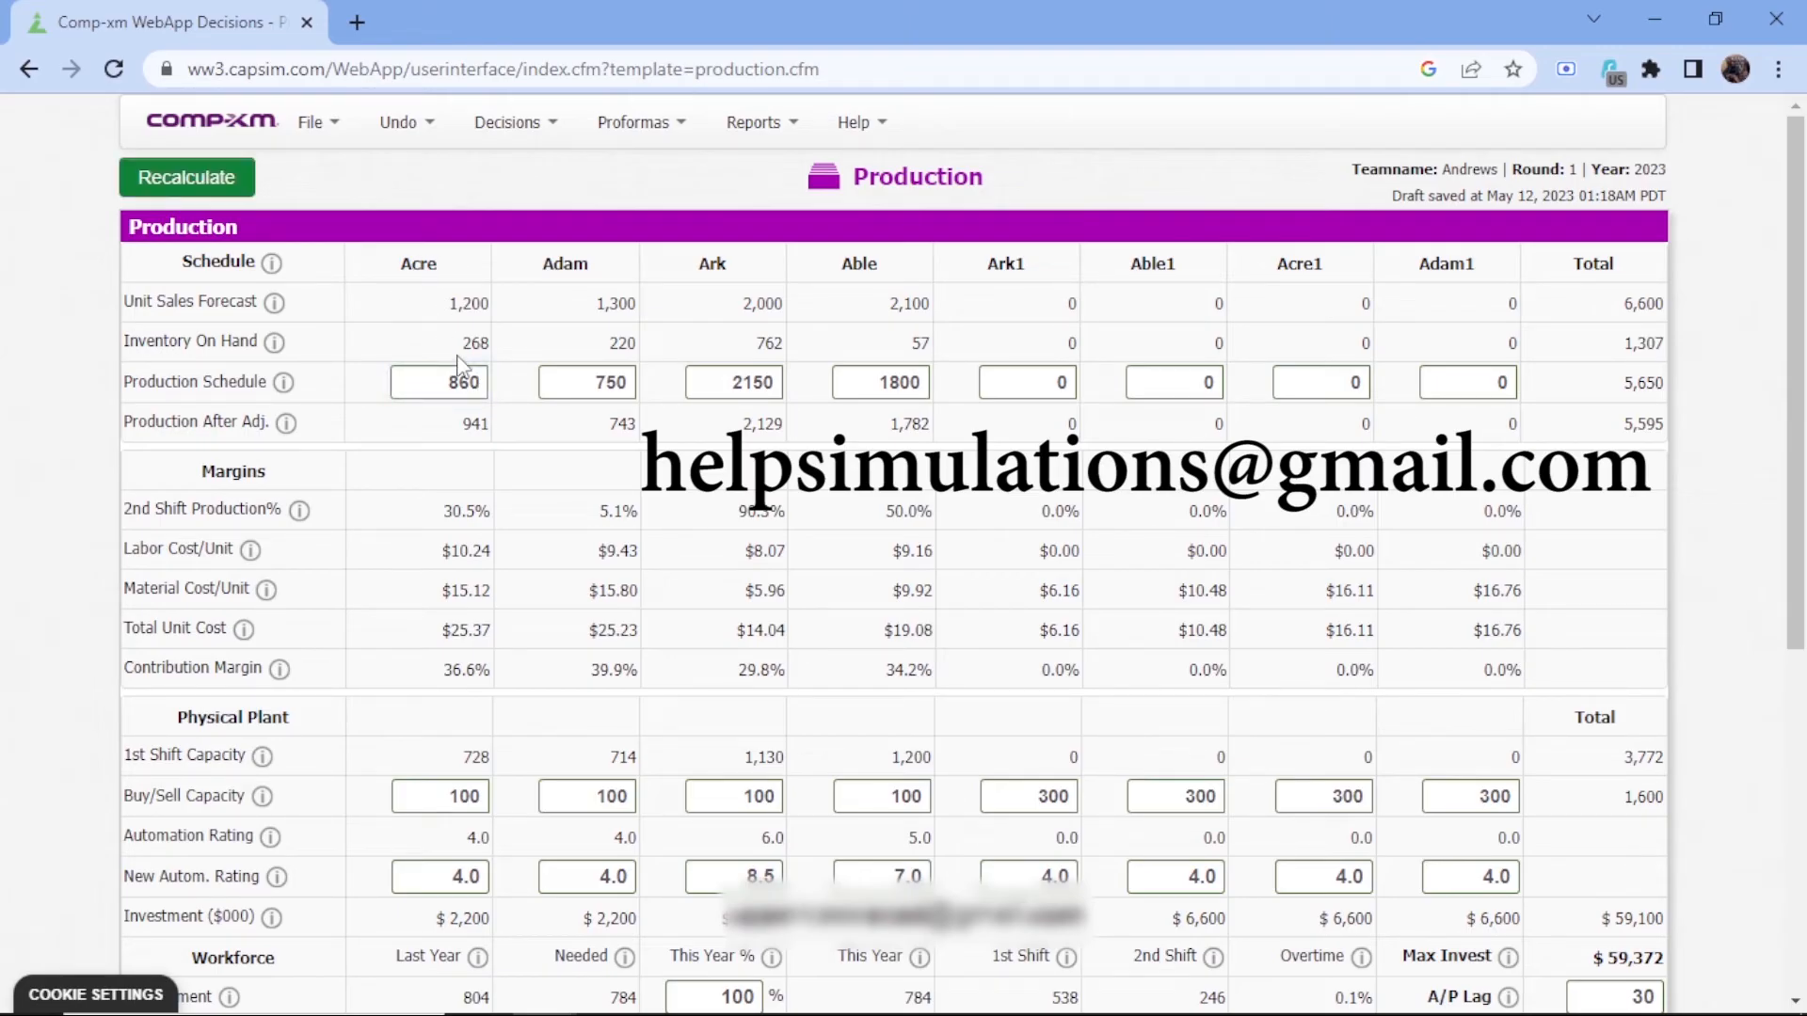
# Set Adam's production schedule to 1100
pyautogui.click(619, 383)
pyautogui.press('BackSpace')
pyautogui.press('BackSpace')
pyautogui.press('BackSpace')
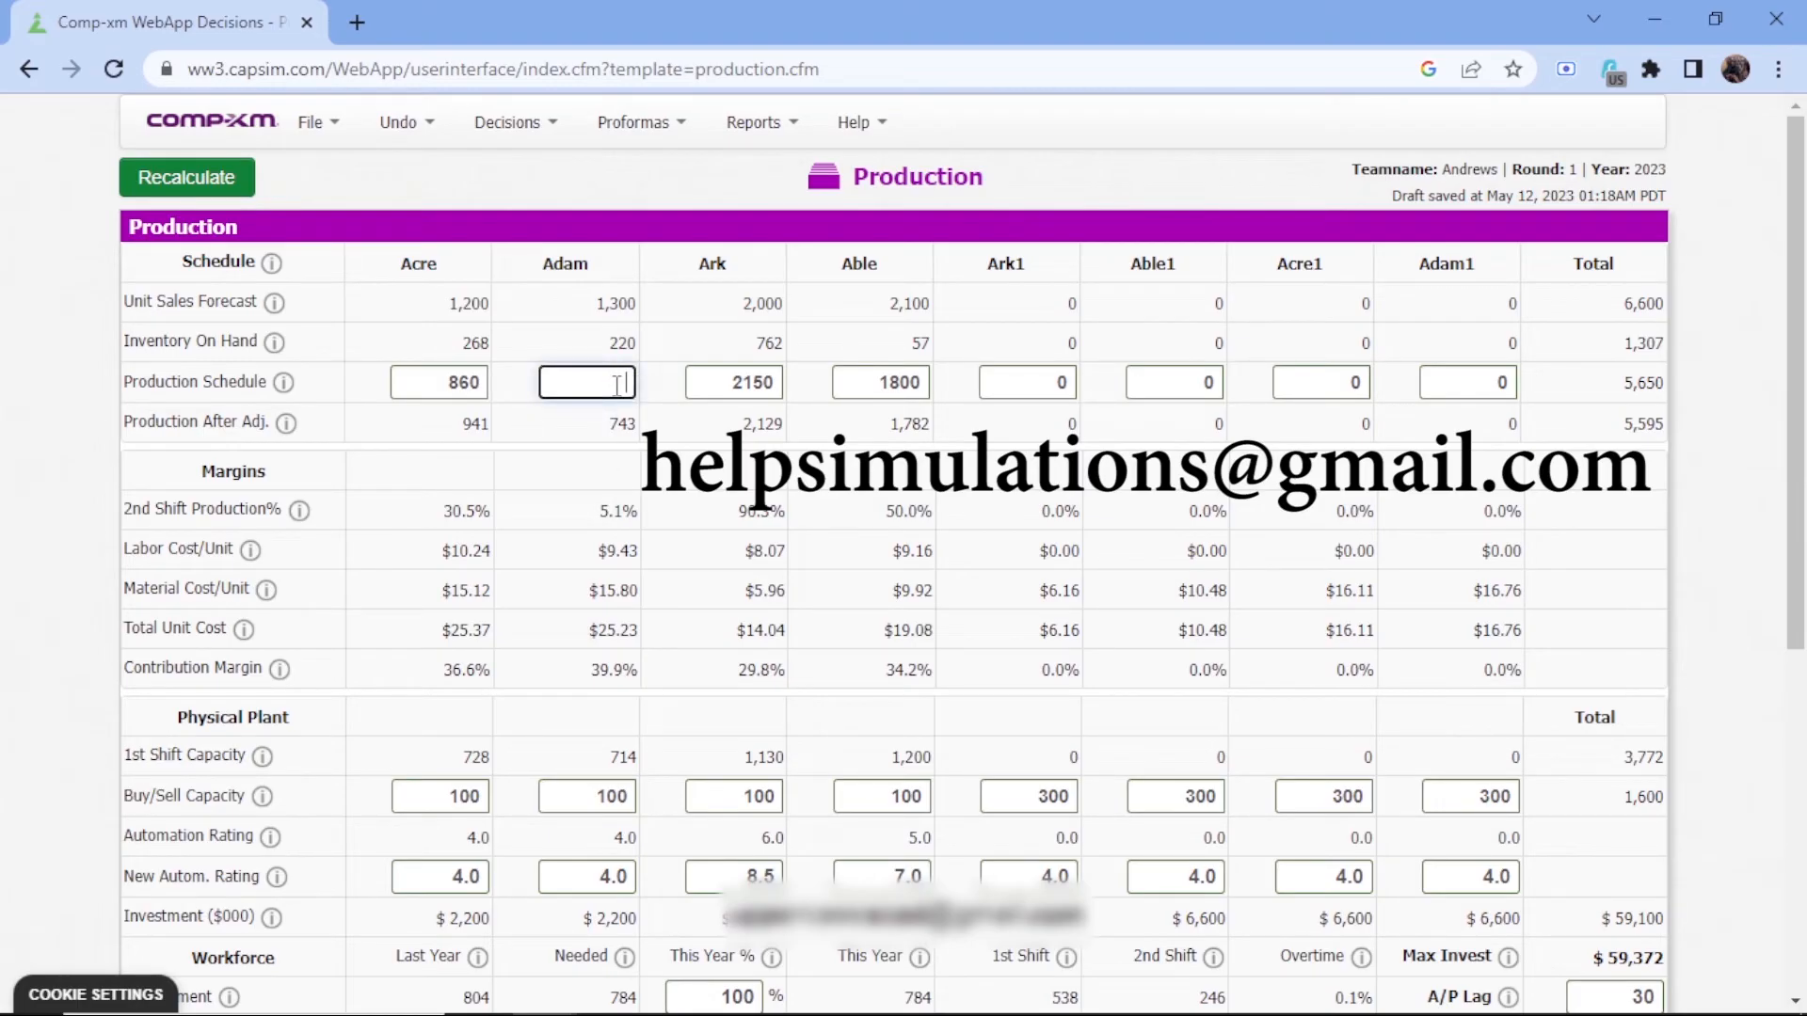
pyautogui.write('11')
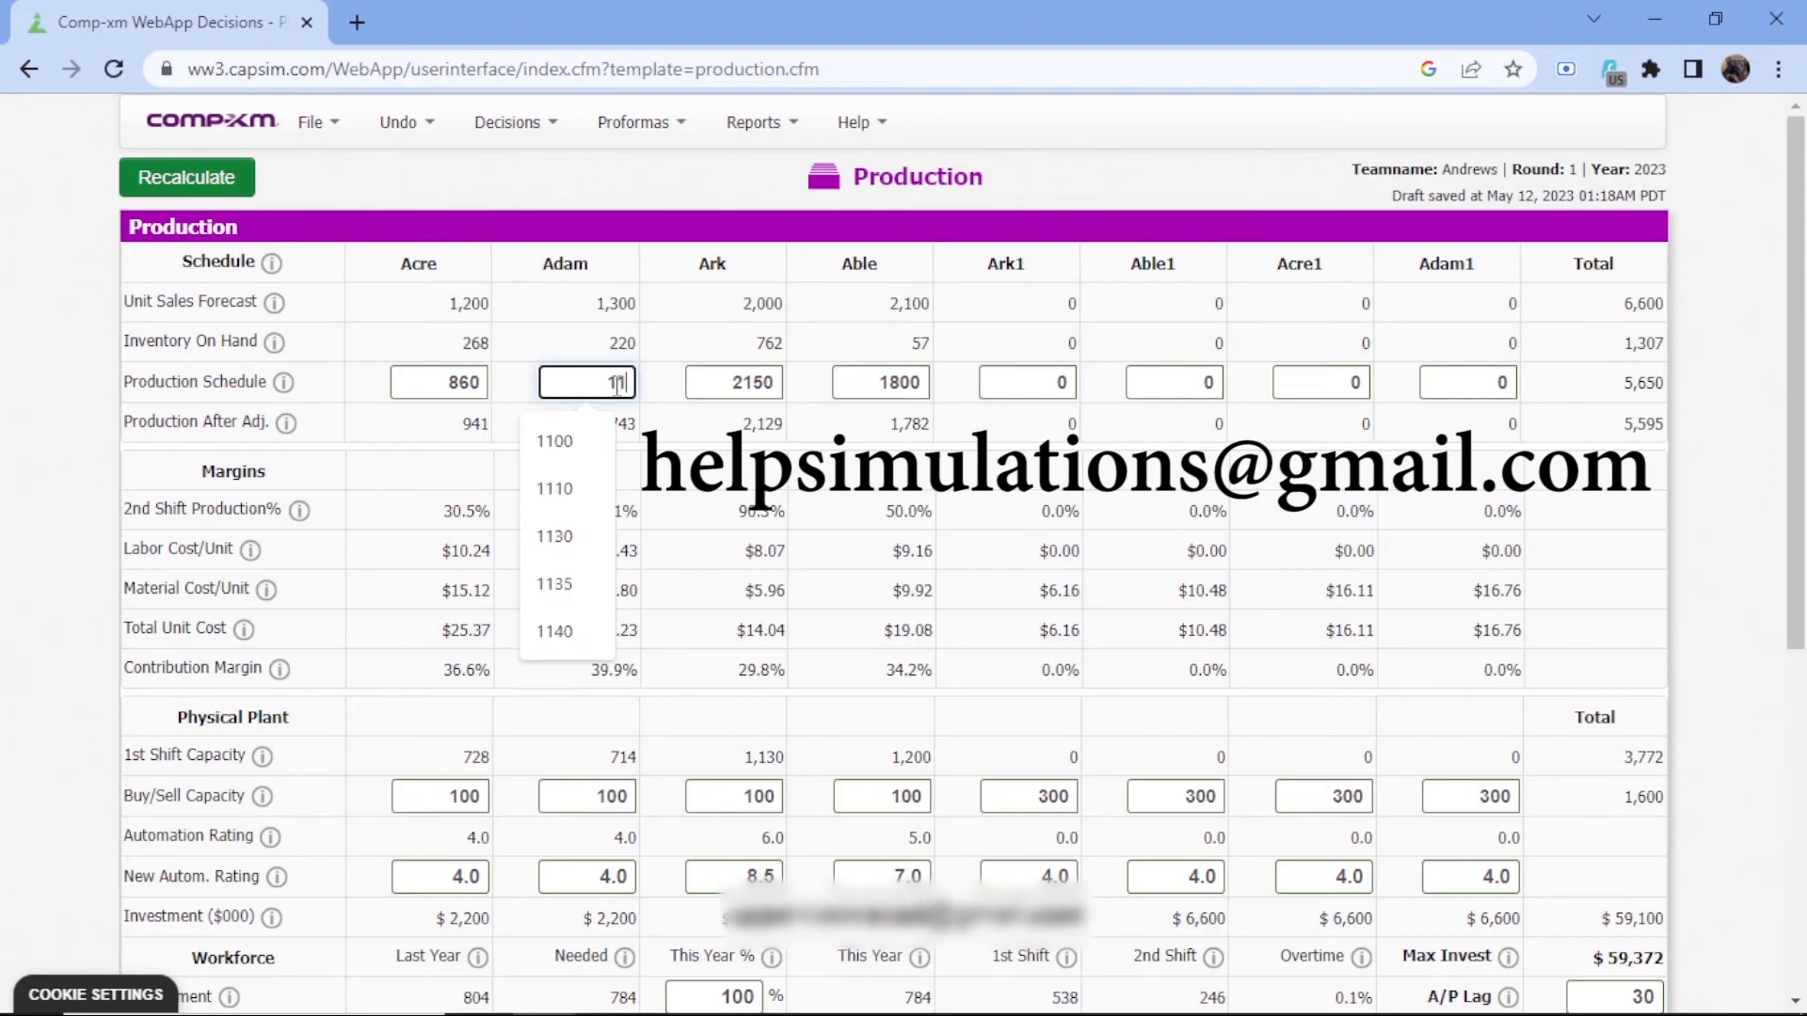
pyautogui.write('00')
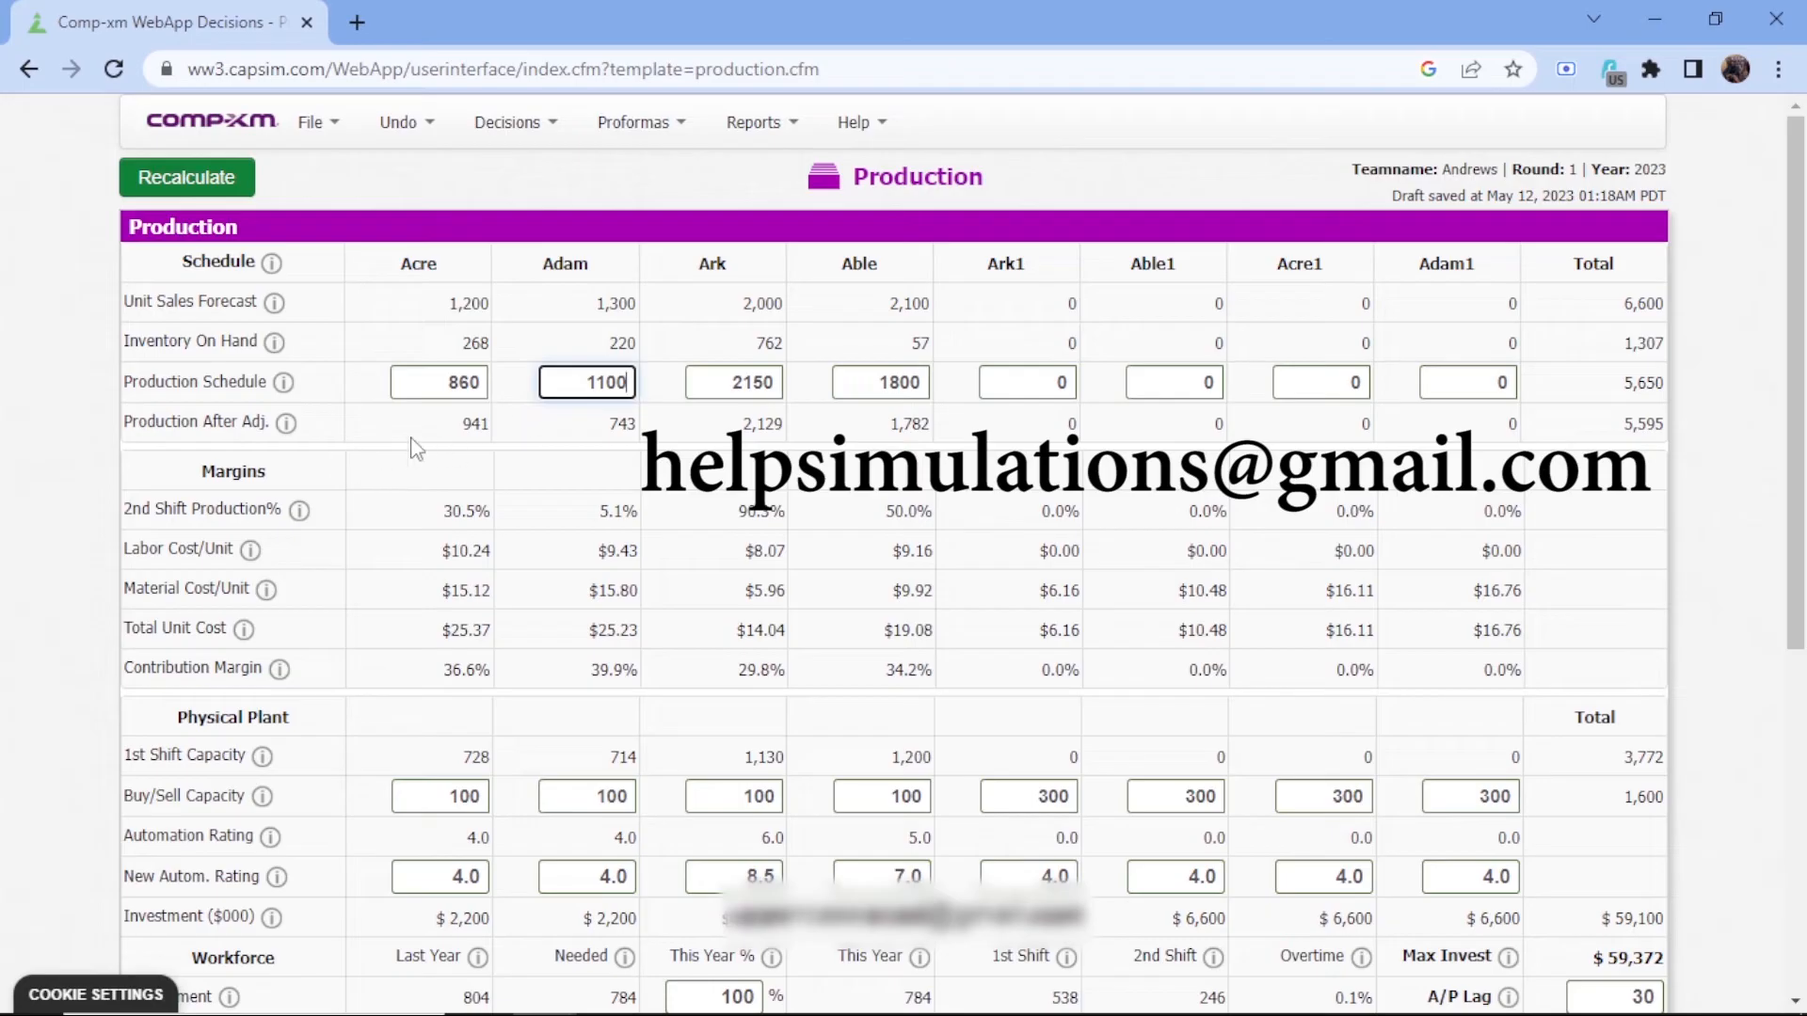
# Change Acre's production schedule to 960
pyautogui.click(474, 384)
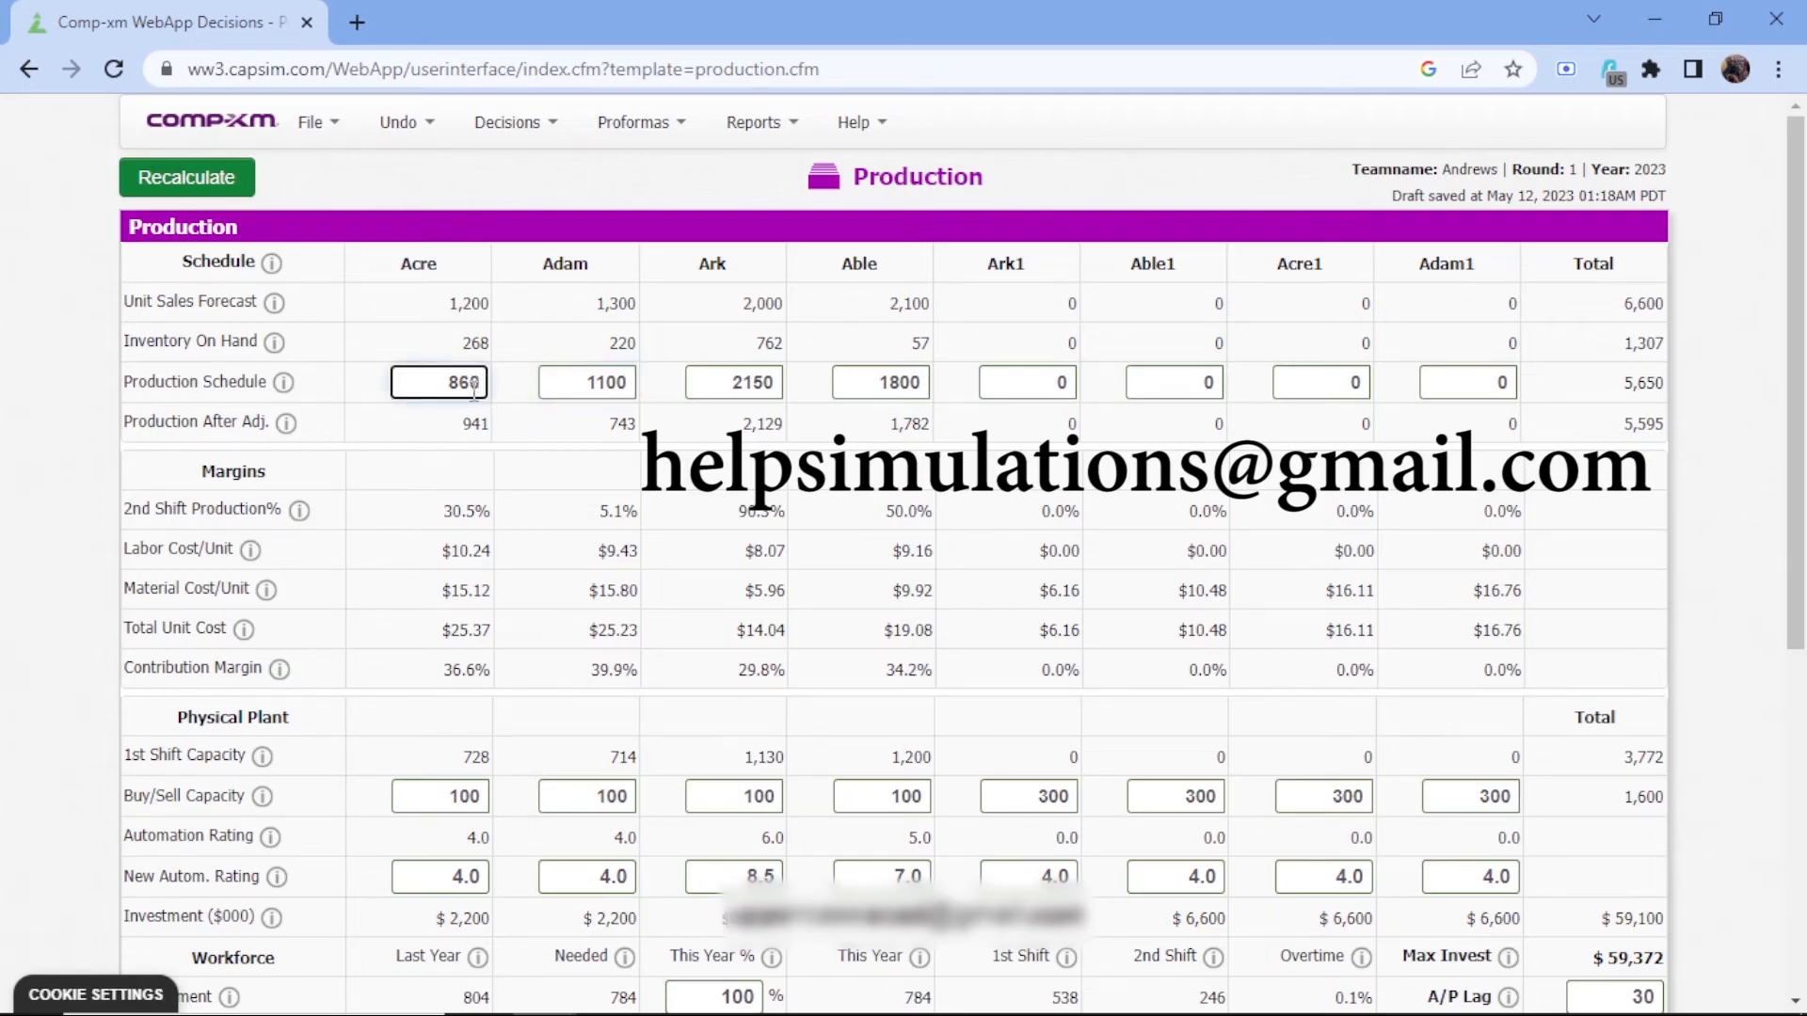
pyautogui.press('BackSpace')
pyautogui.press('BackSpace')
pyautogui.press('BackSpace')
pyautogui.write('960')
# Set Ark's production schedule to 1250
pyautogui.click(776, 382)
pyautogui.press('BackSpace')
pyautogui.press('BackSpace')
pyautogui.press('BackSpace')
pyautogui.press('BackSpace')
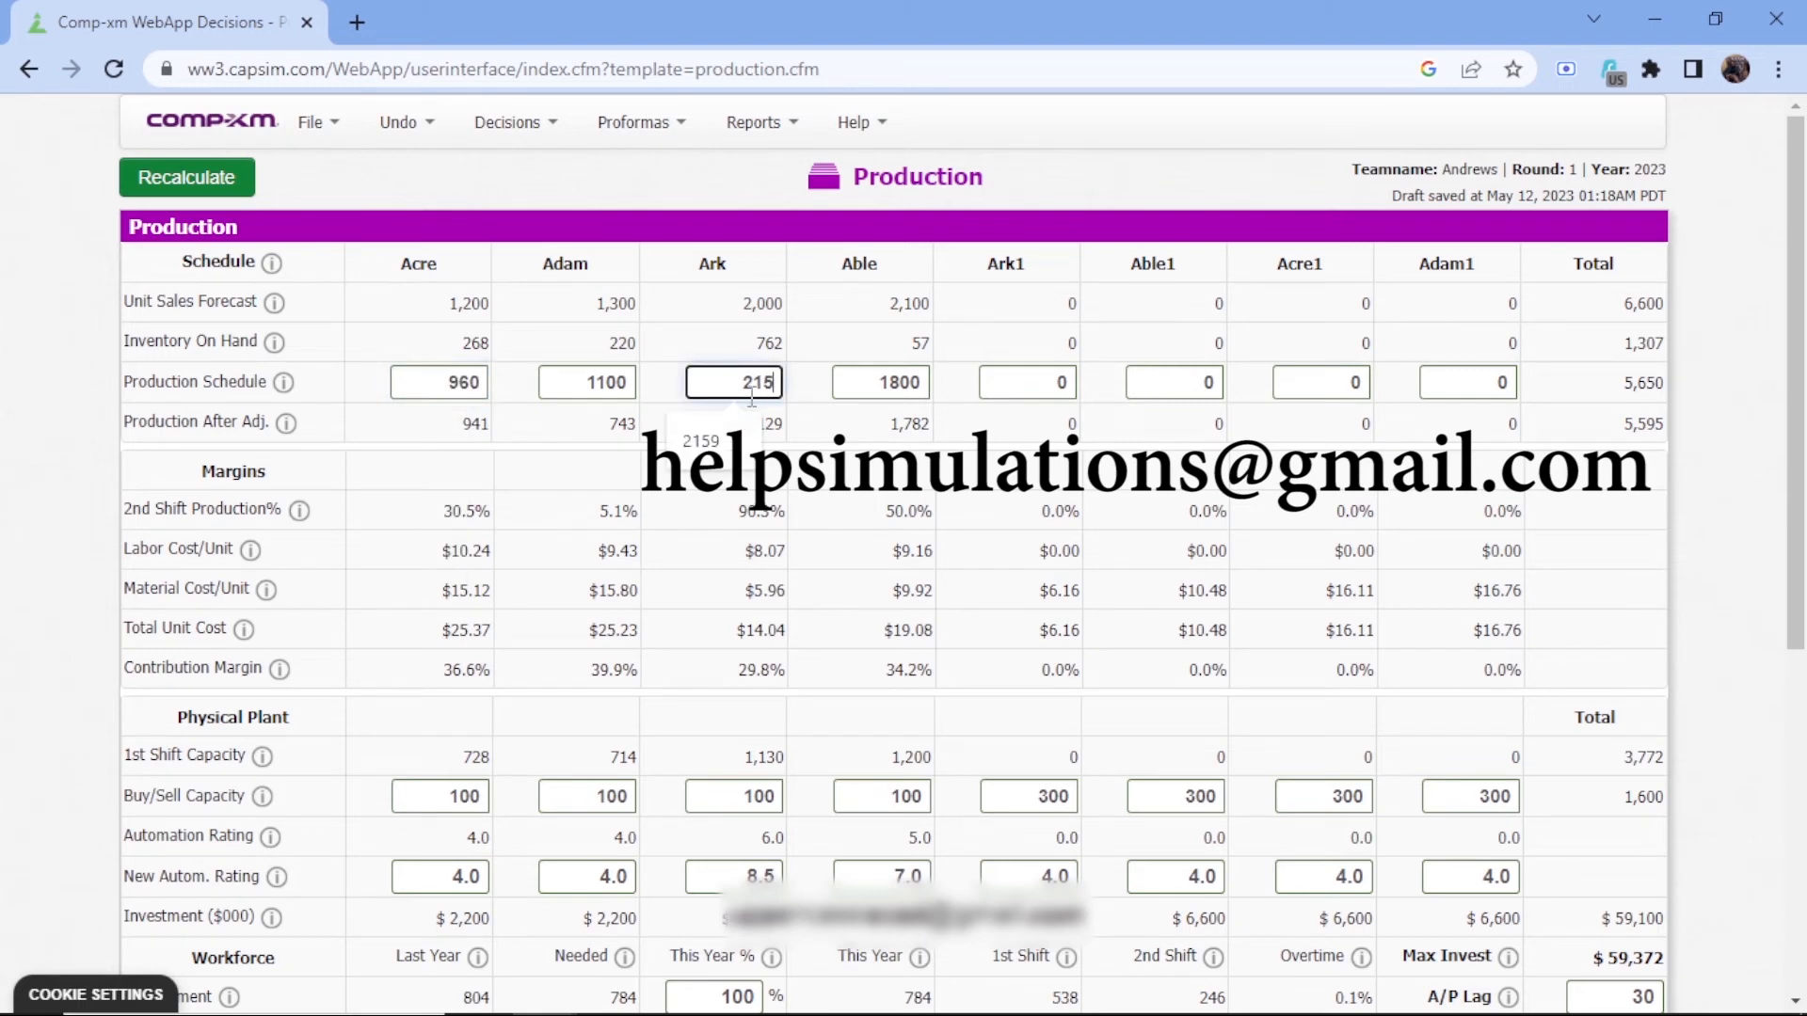
pyautogui.write('12')
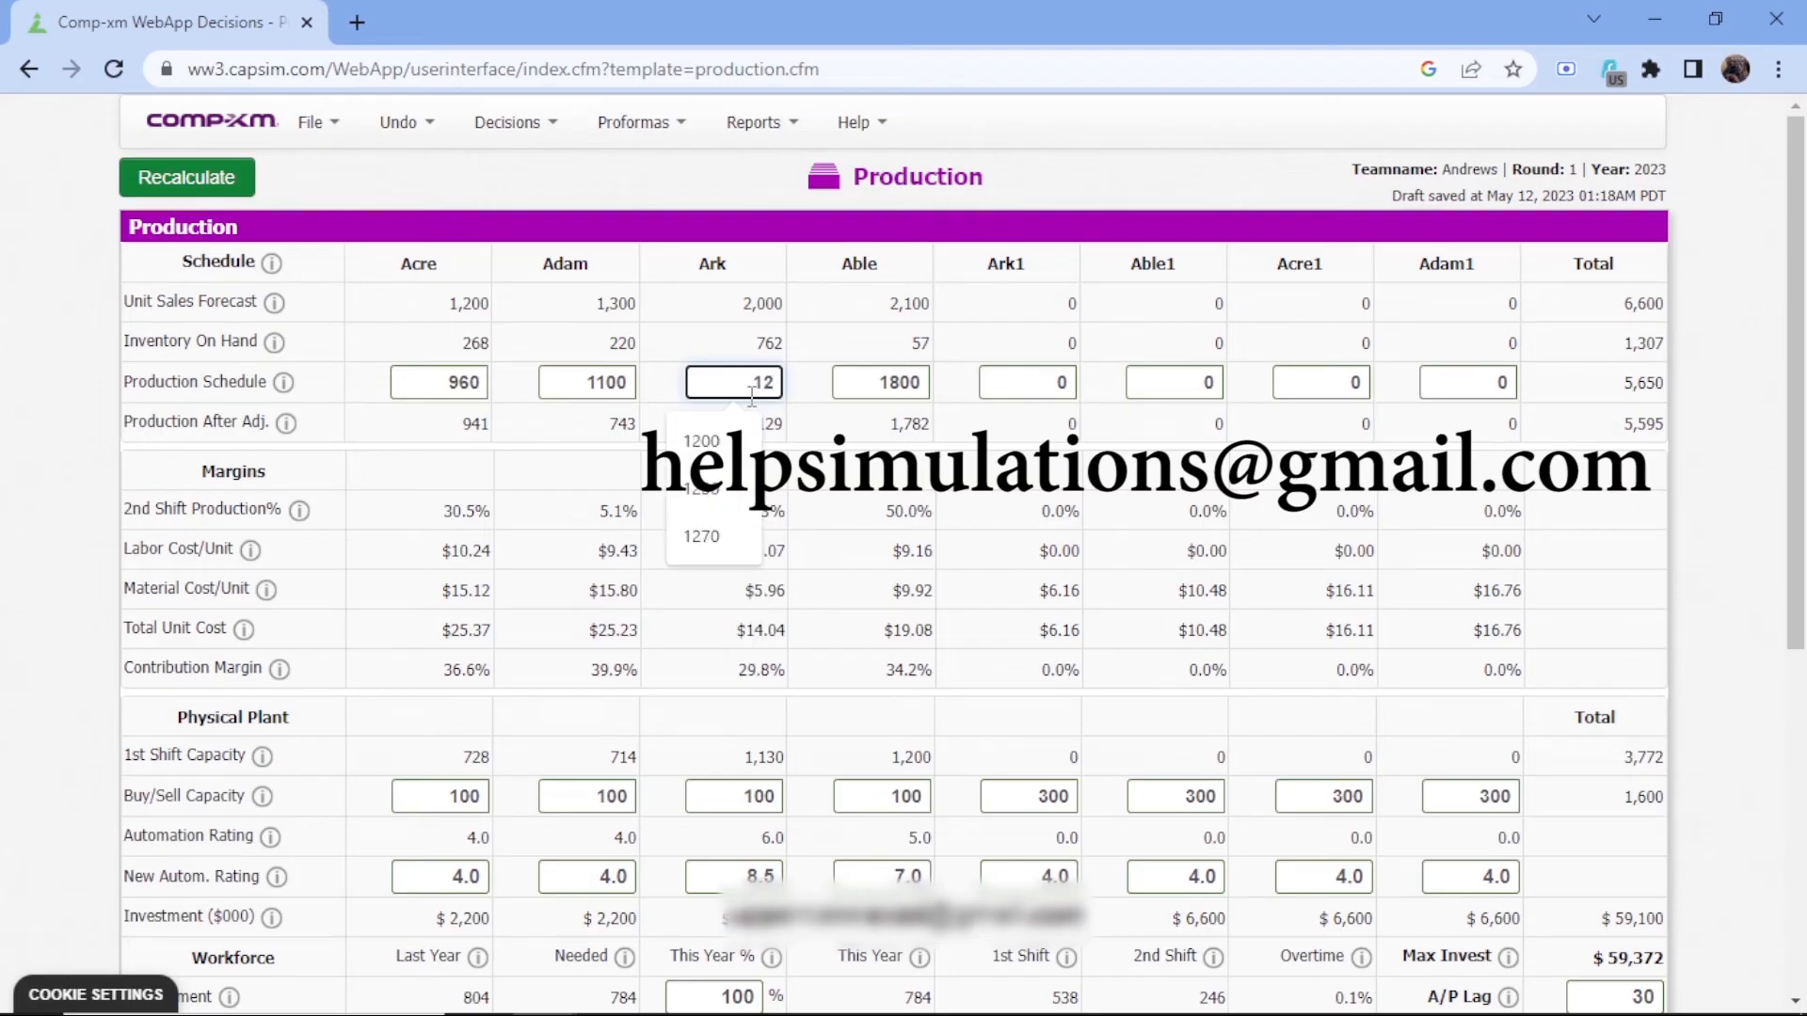
pyautogui.write('50')
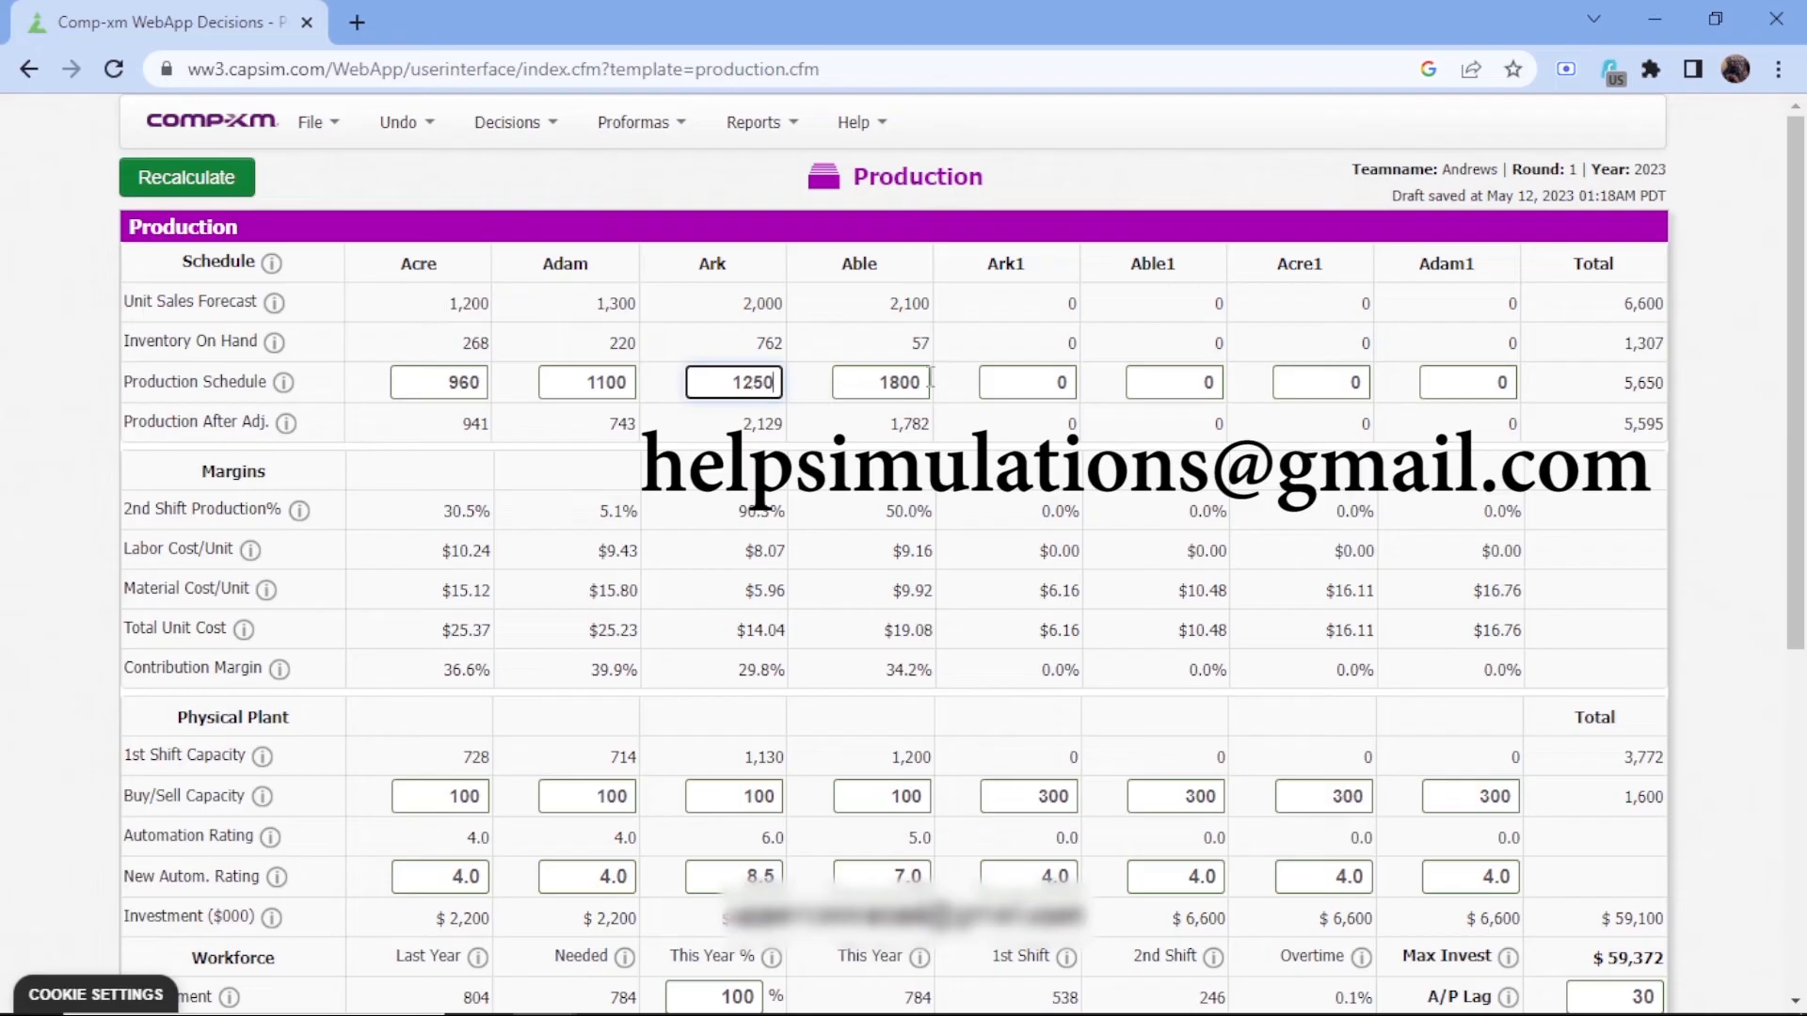
# Set Able's production schedule to 2050 and recalculate the Production decisions
pyautogui.click(928, 378)
pyautogui.press('BackSpace')
pyautogui.press('BackSpace')
pyautogui.press('BackSpace')
pyautogui.press('BackSpace')
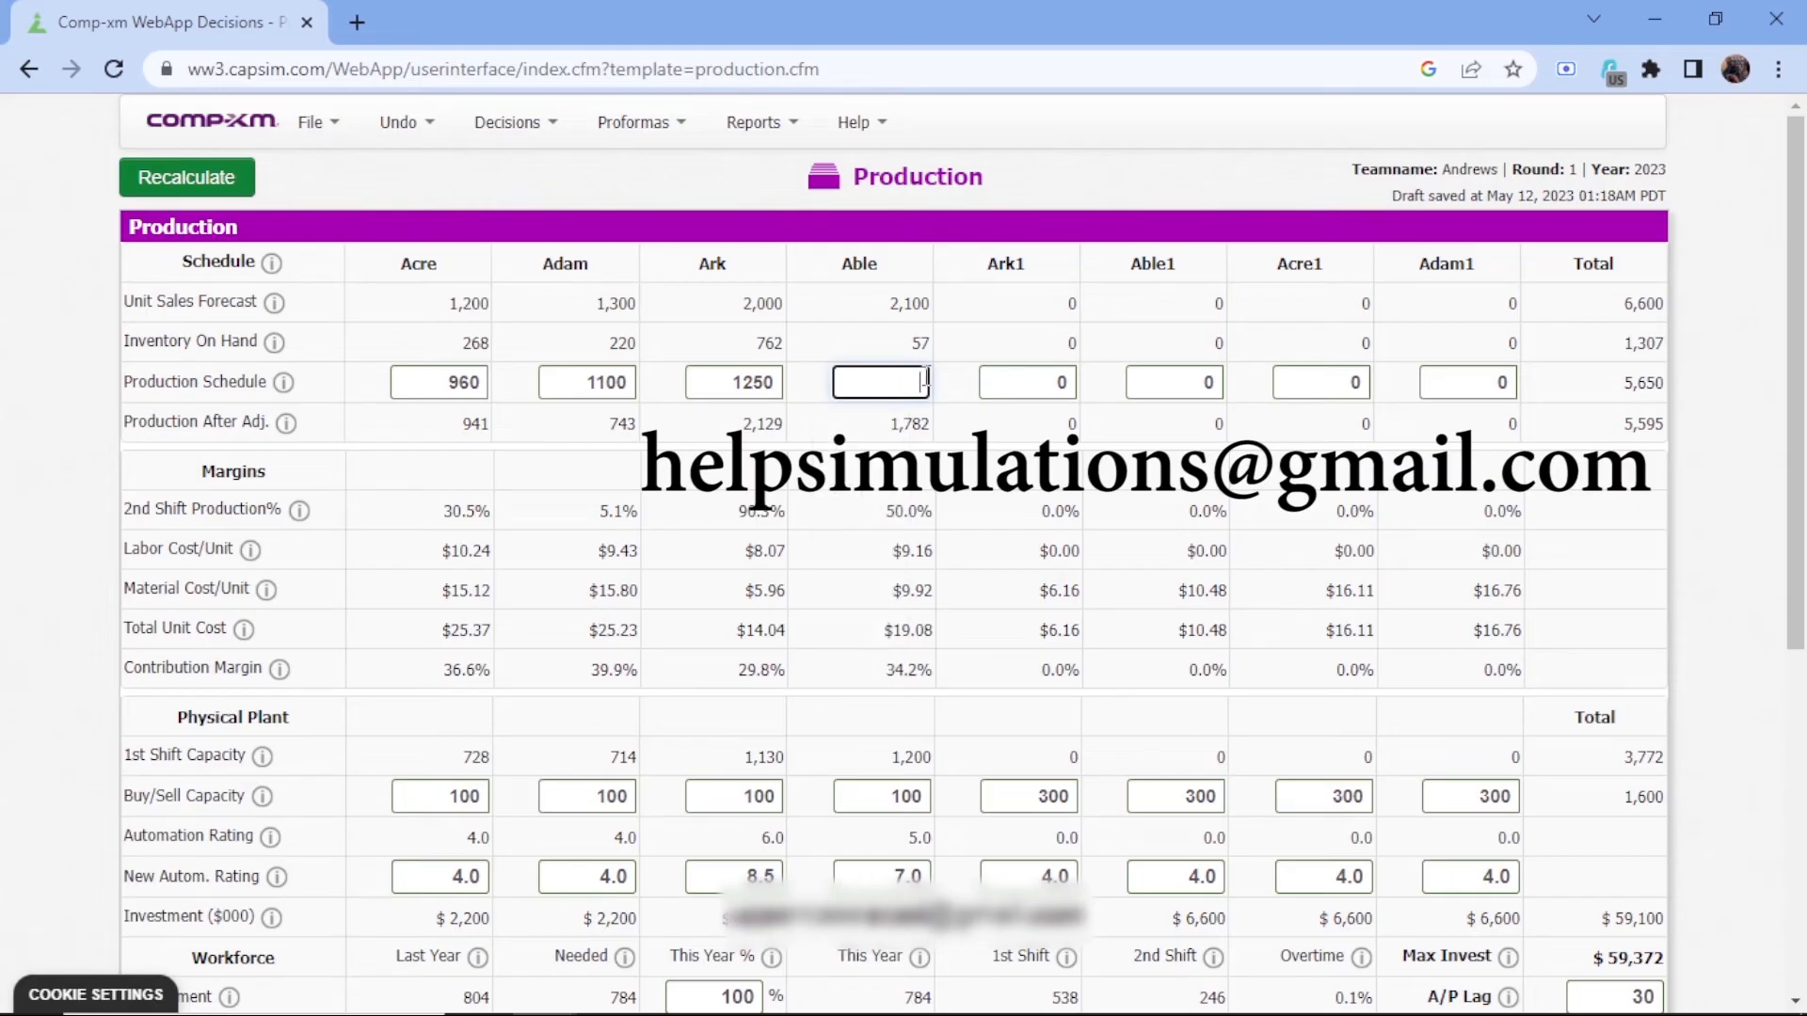
pyautogui.write('20')
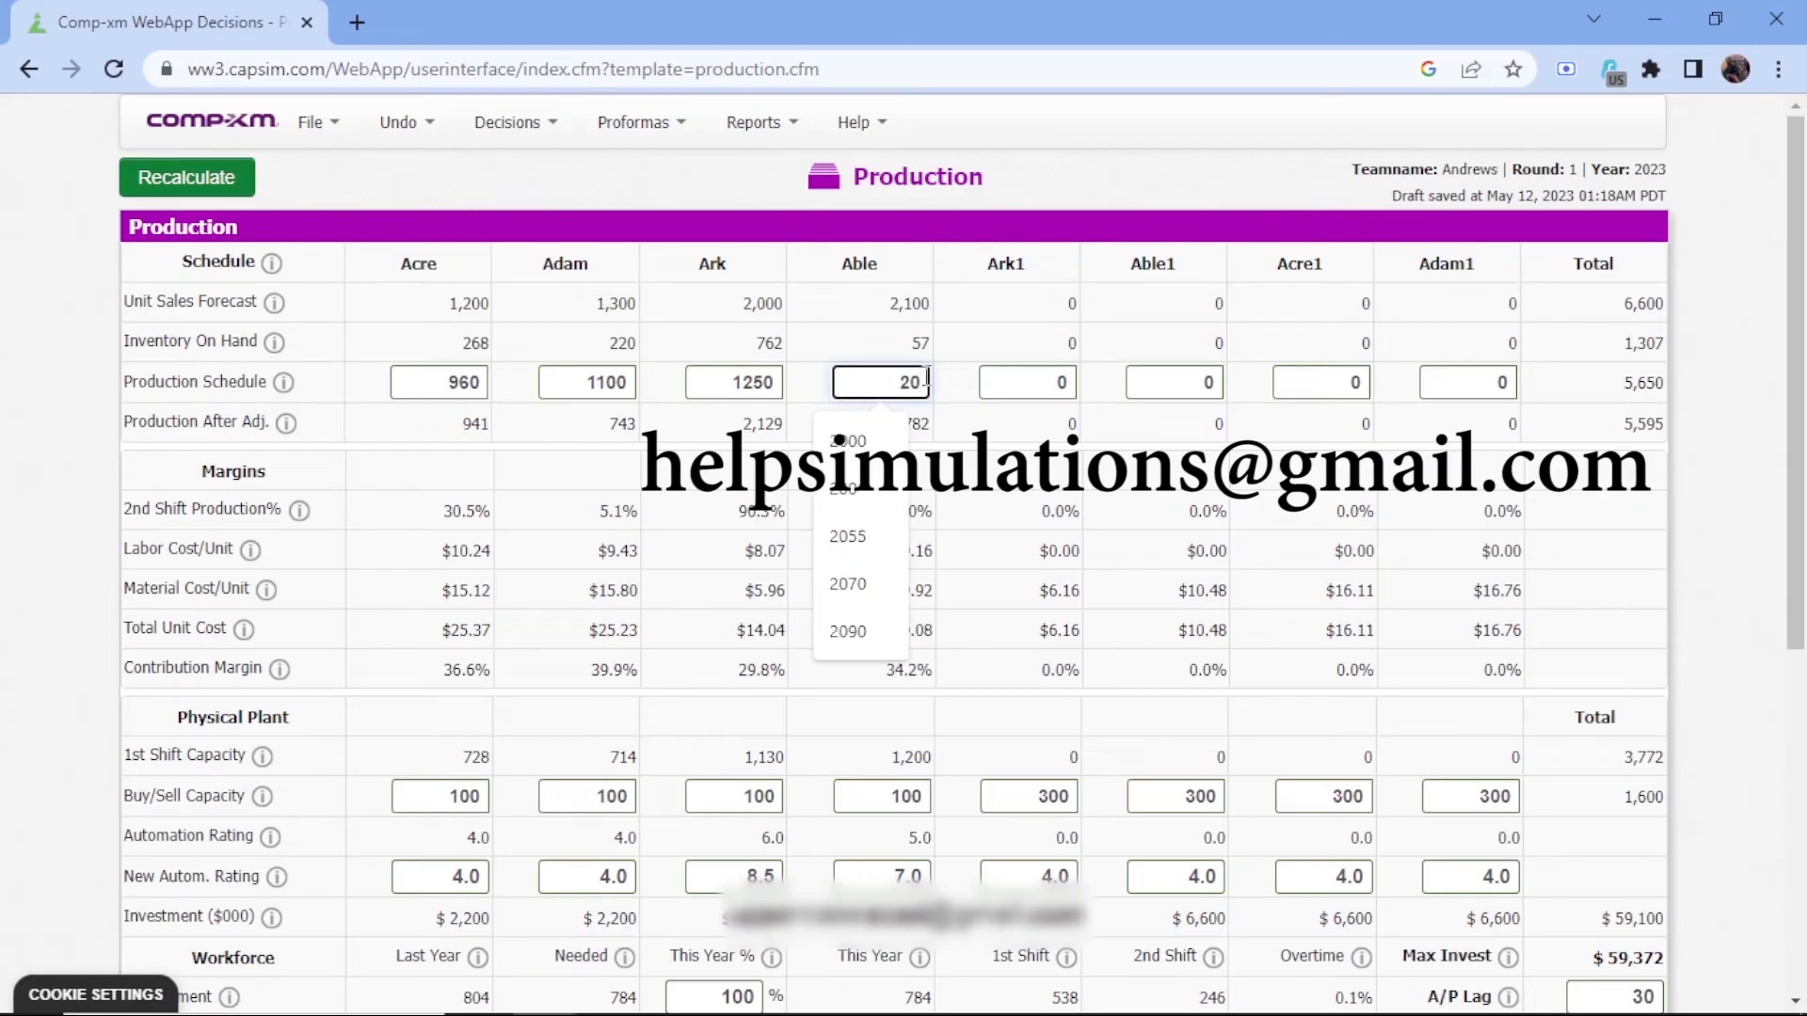
pyautogui.write('50')
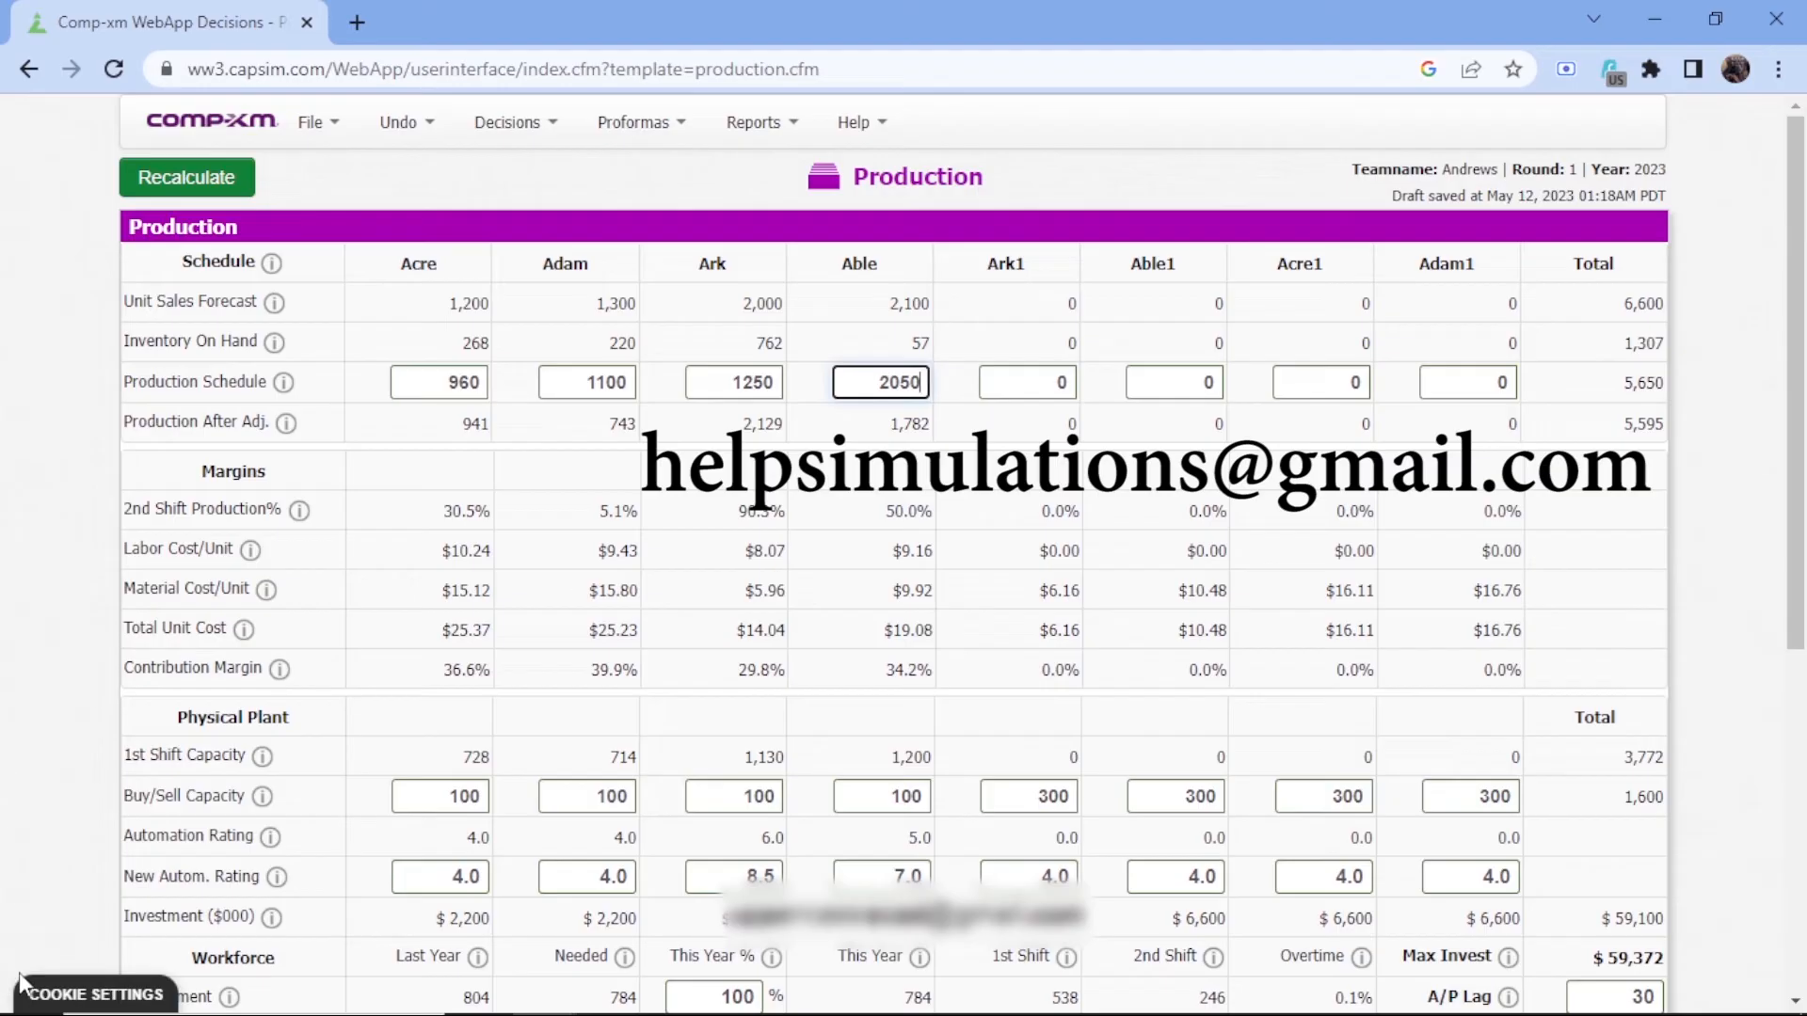
pyautogui.moveTo(124, 1015)
pyautogui.click(208, 185)
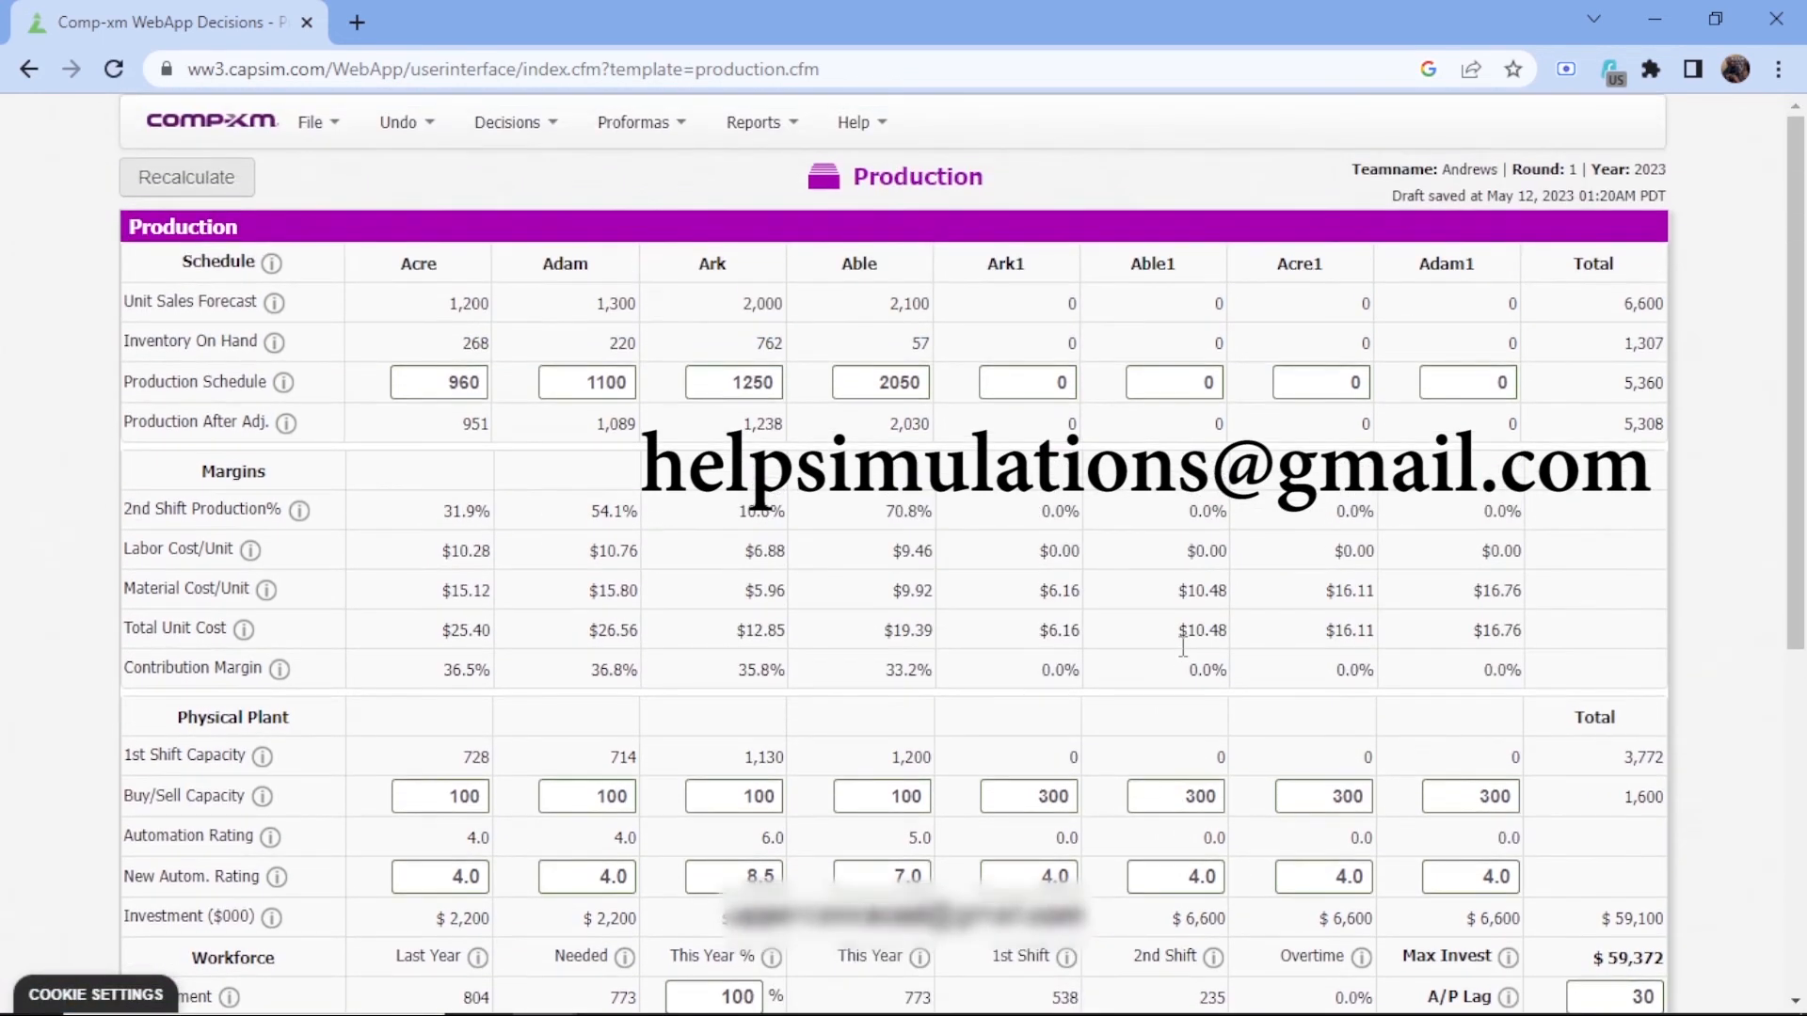
# In the Human Resources decisions, enter a recruiting spend of 5000 and 80 training hours, and recalculate
pyautogui.click(507, 122)
pyautogui.click(541, 282)
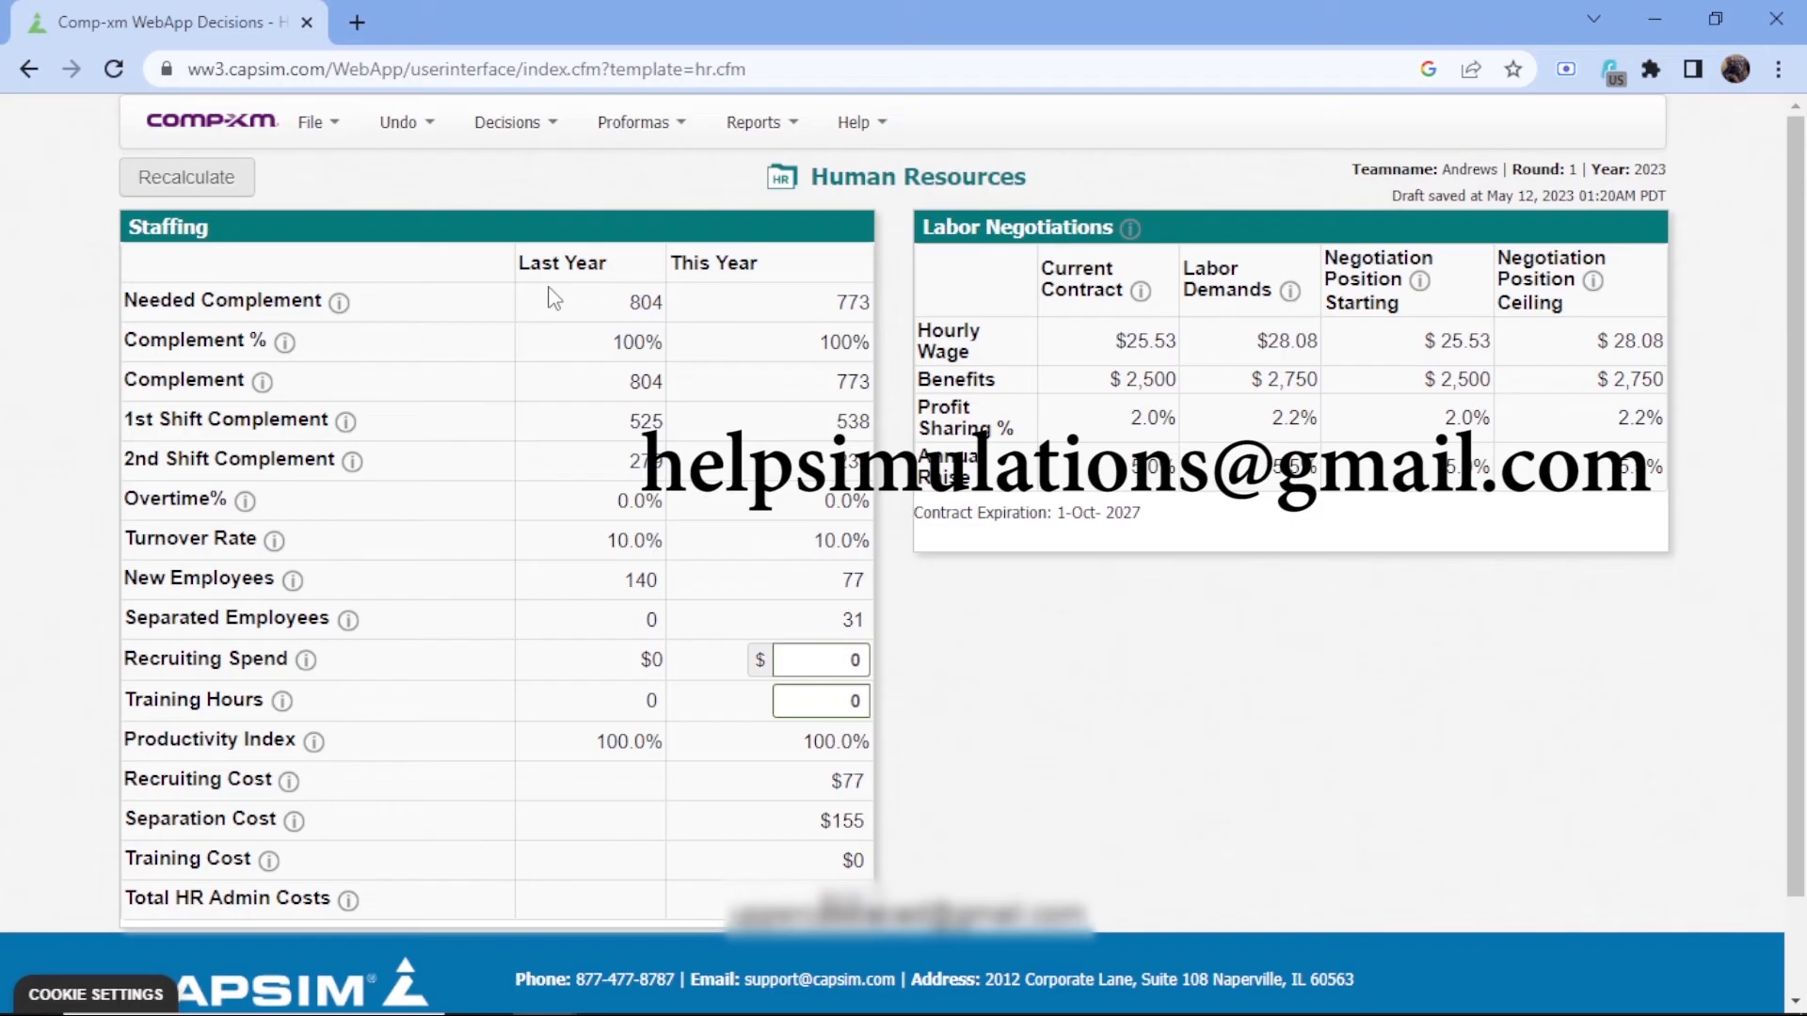
pyautogui.click(807, 659)
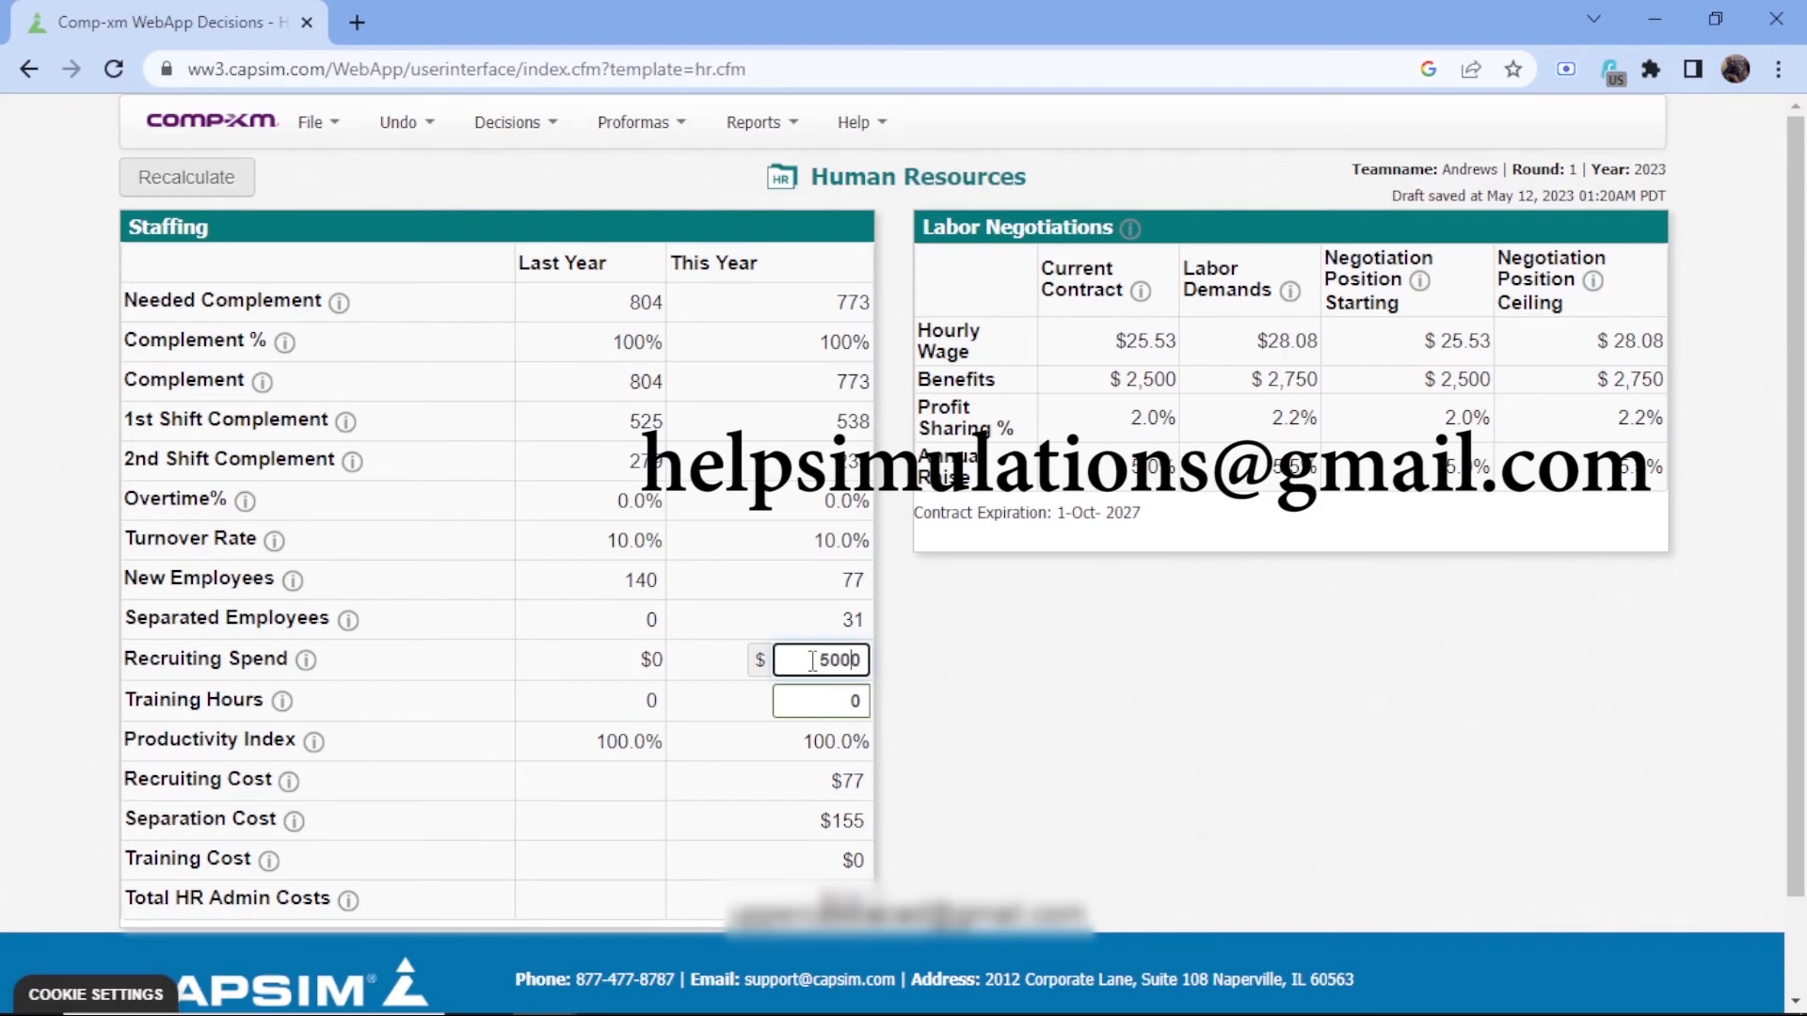
pyautogui.click(840, 700)
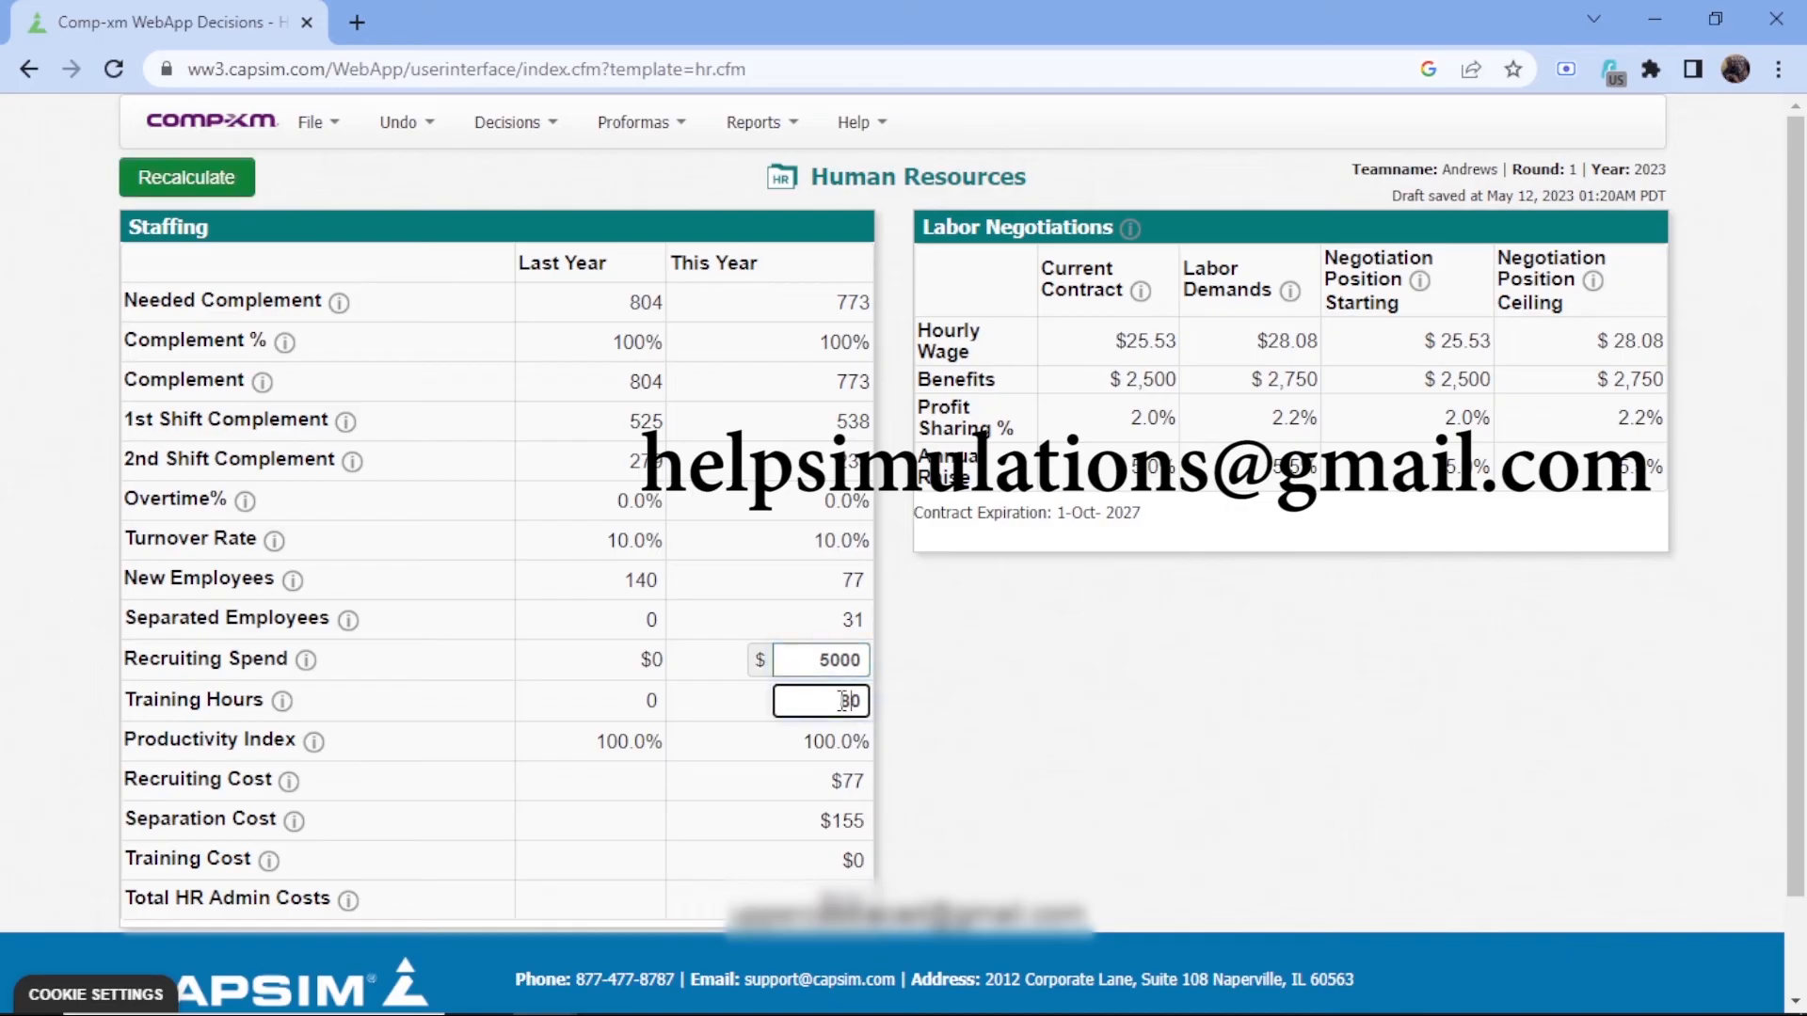
pyautogui.write('8')
pyautogui.click(213, 180)
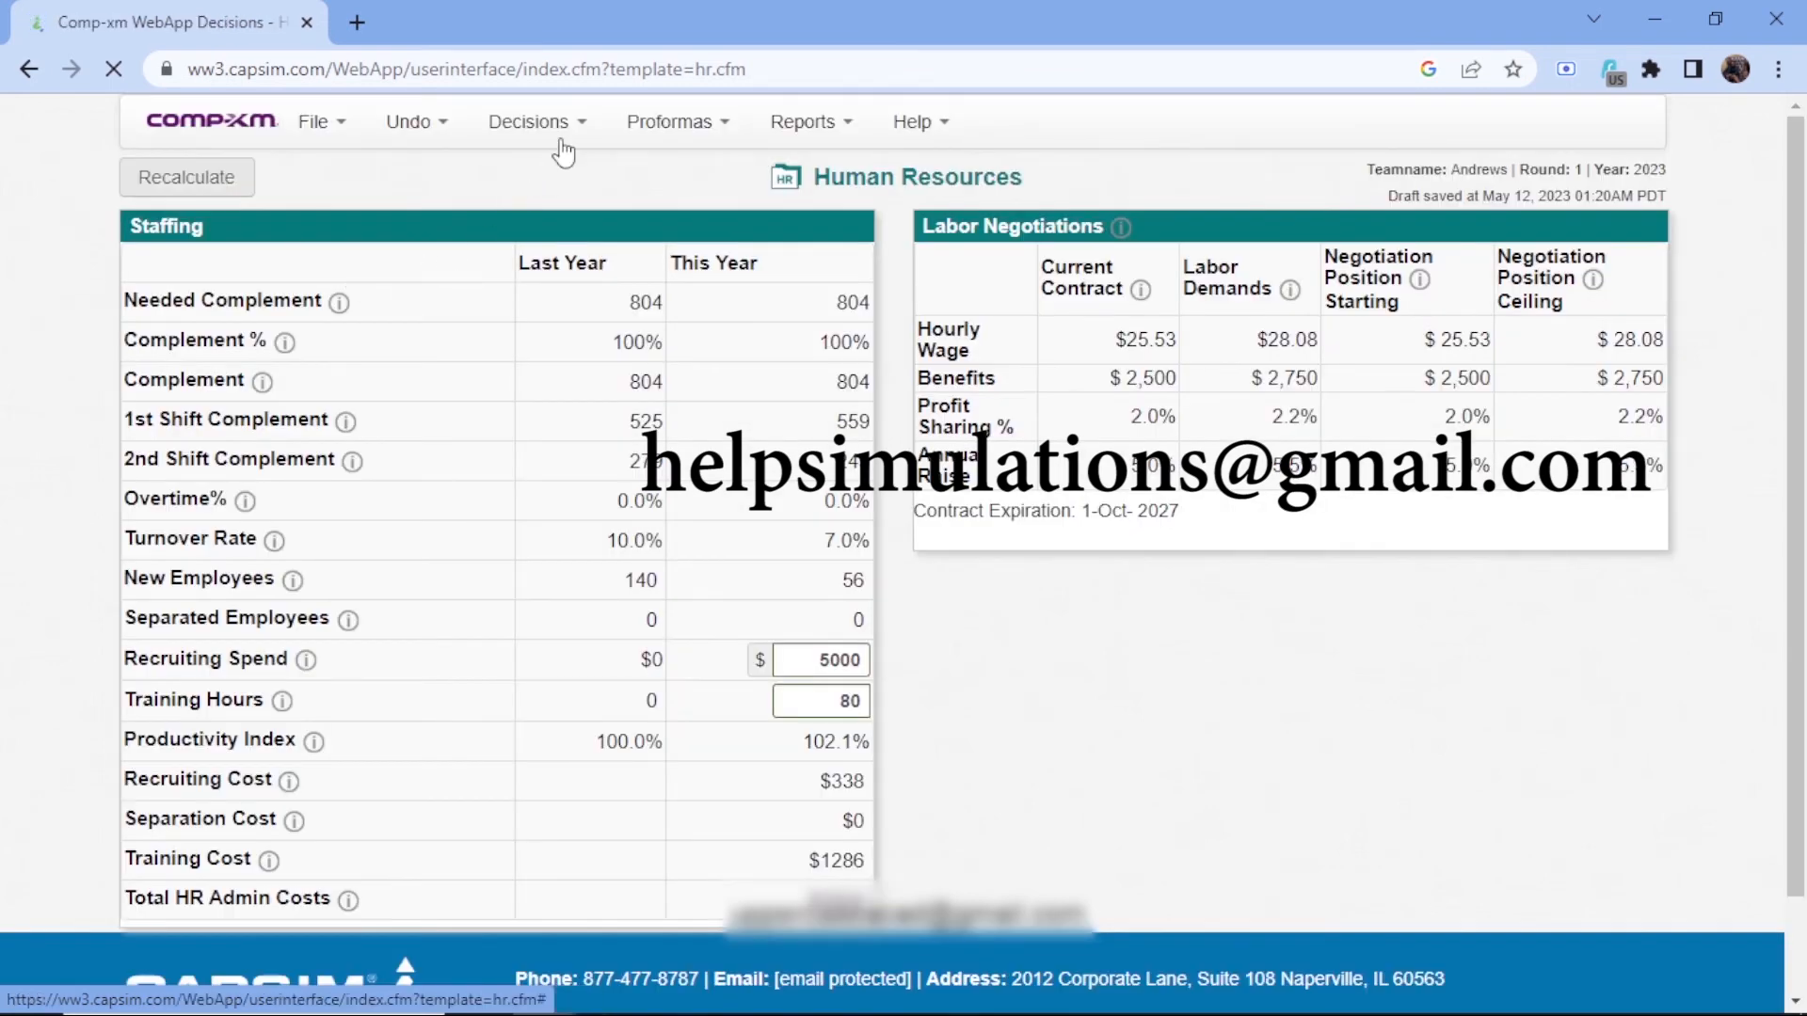
# Open the proforma income statement and examine the products' period costs, net margins and total net profit
pyautogui.click(527, 123)
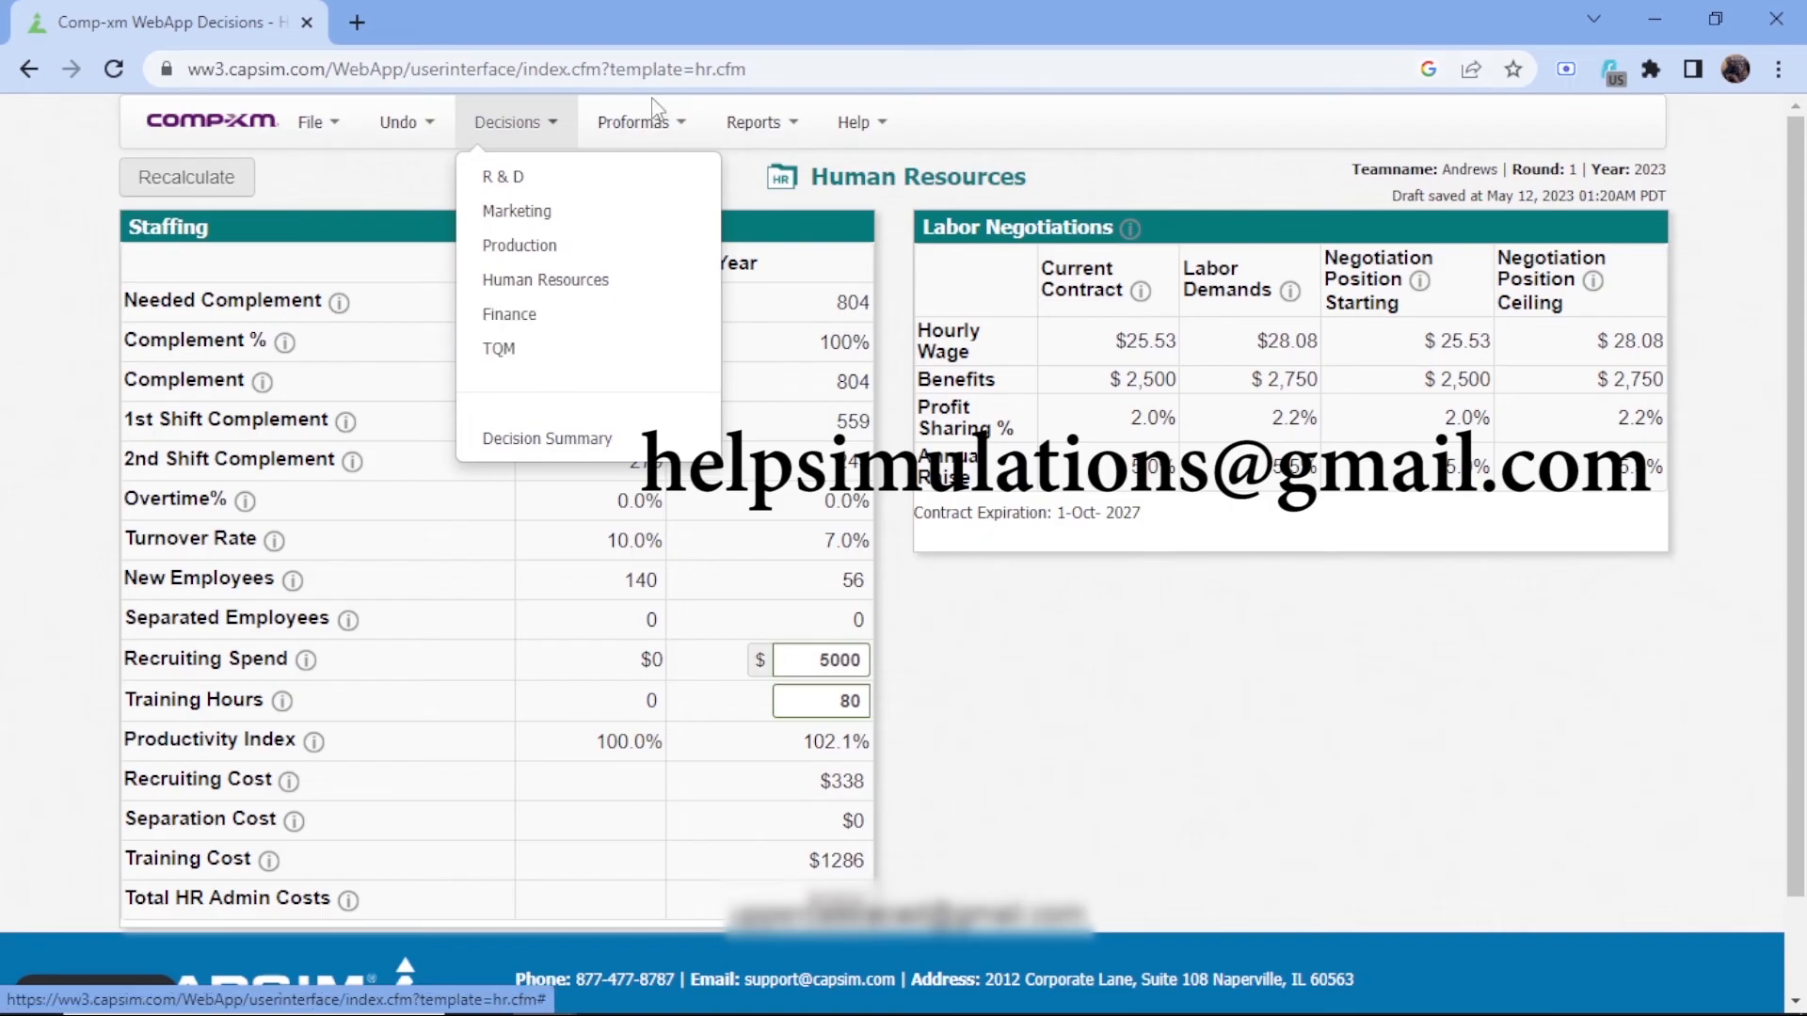
pyautogui.click(650, 127)
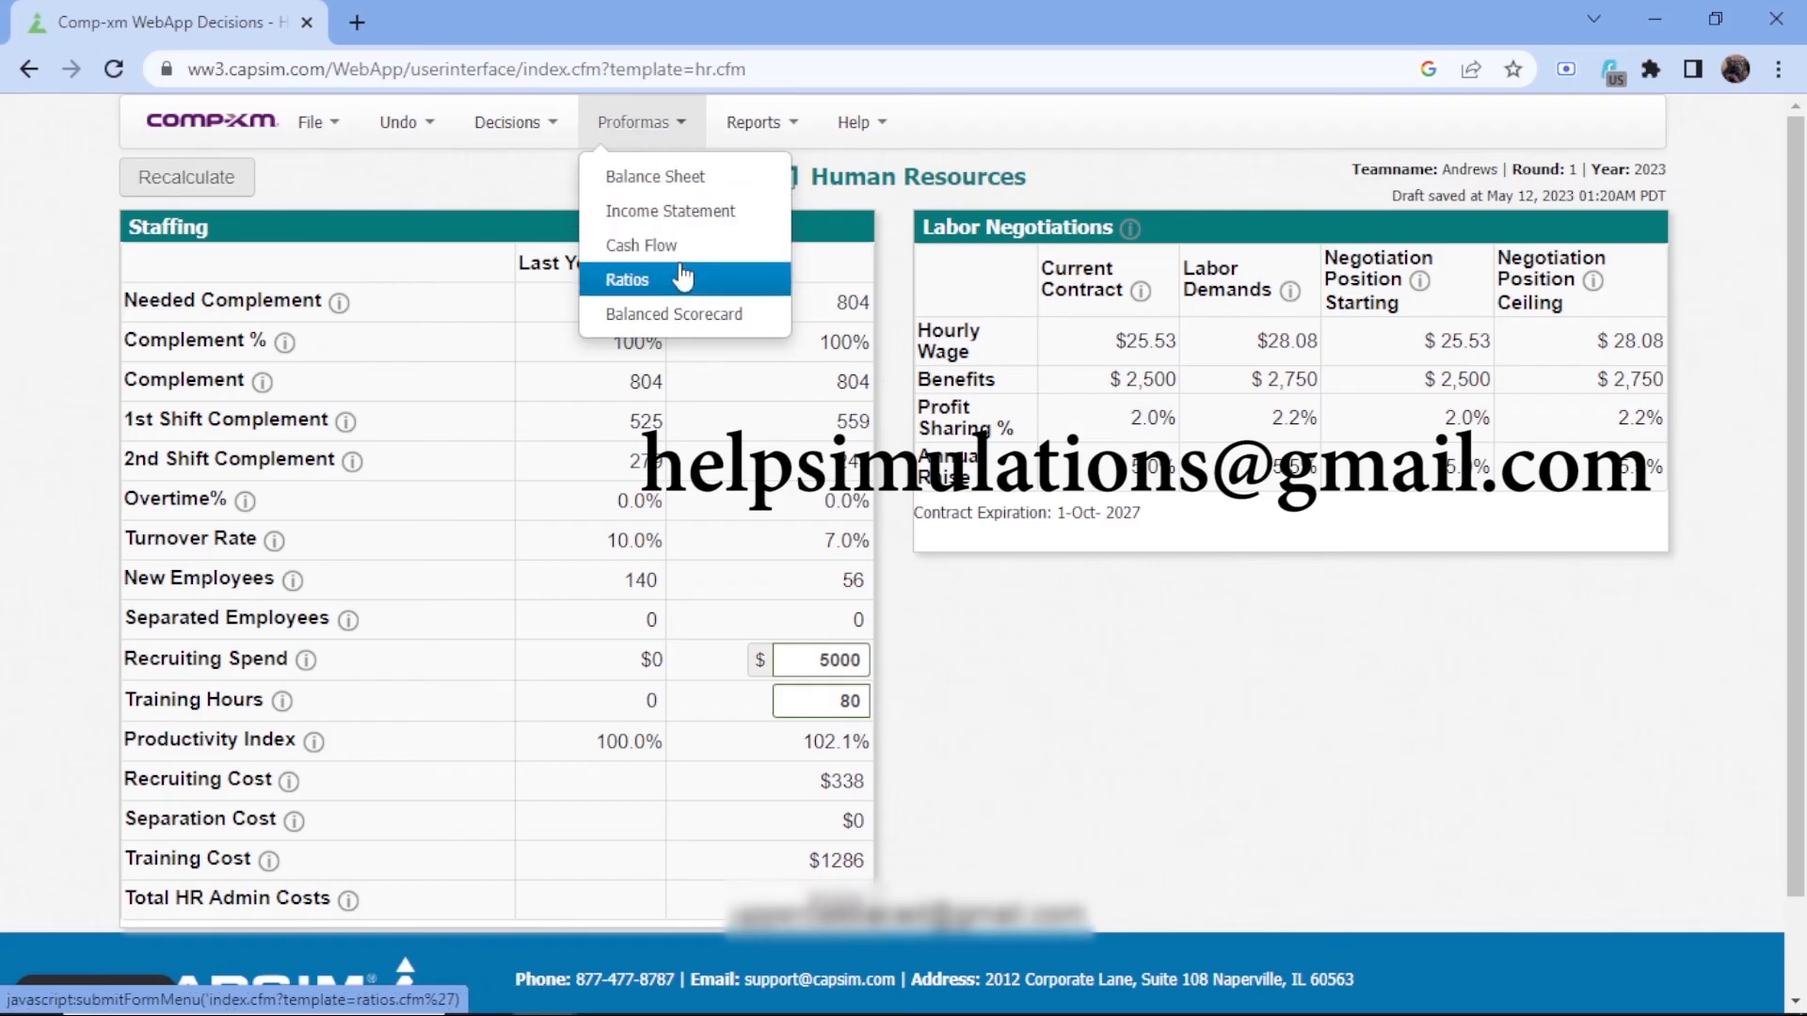
pyautogui.click(662, 217)
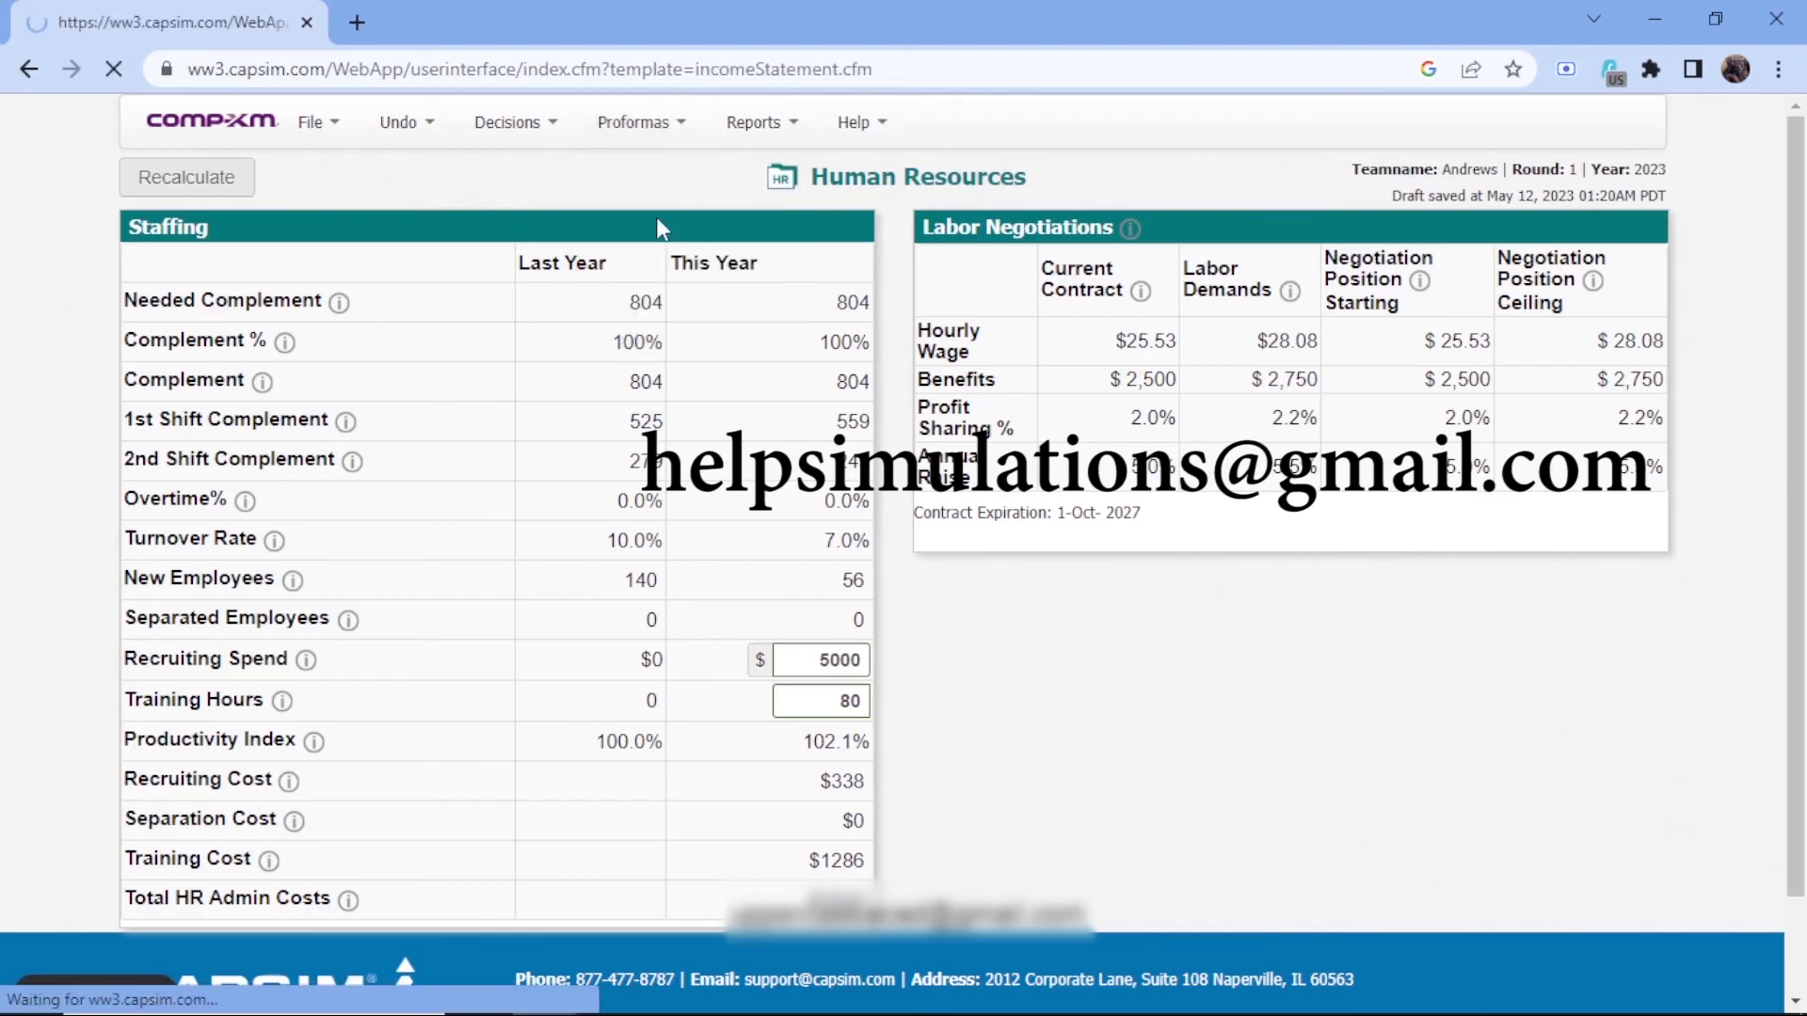
pyautogui.scroll(-1, 657, 228)
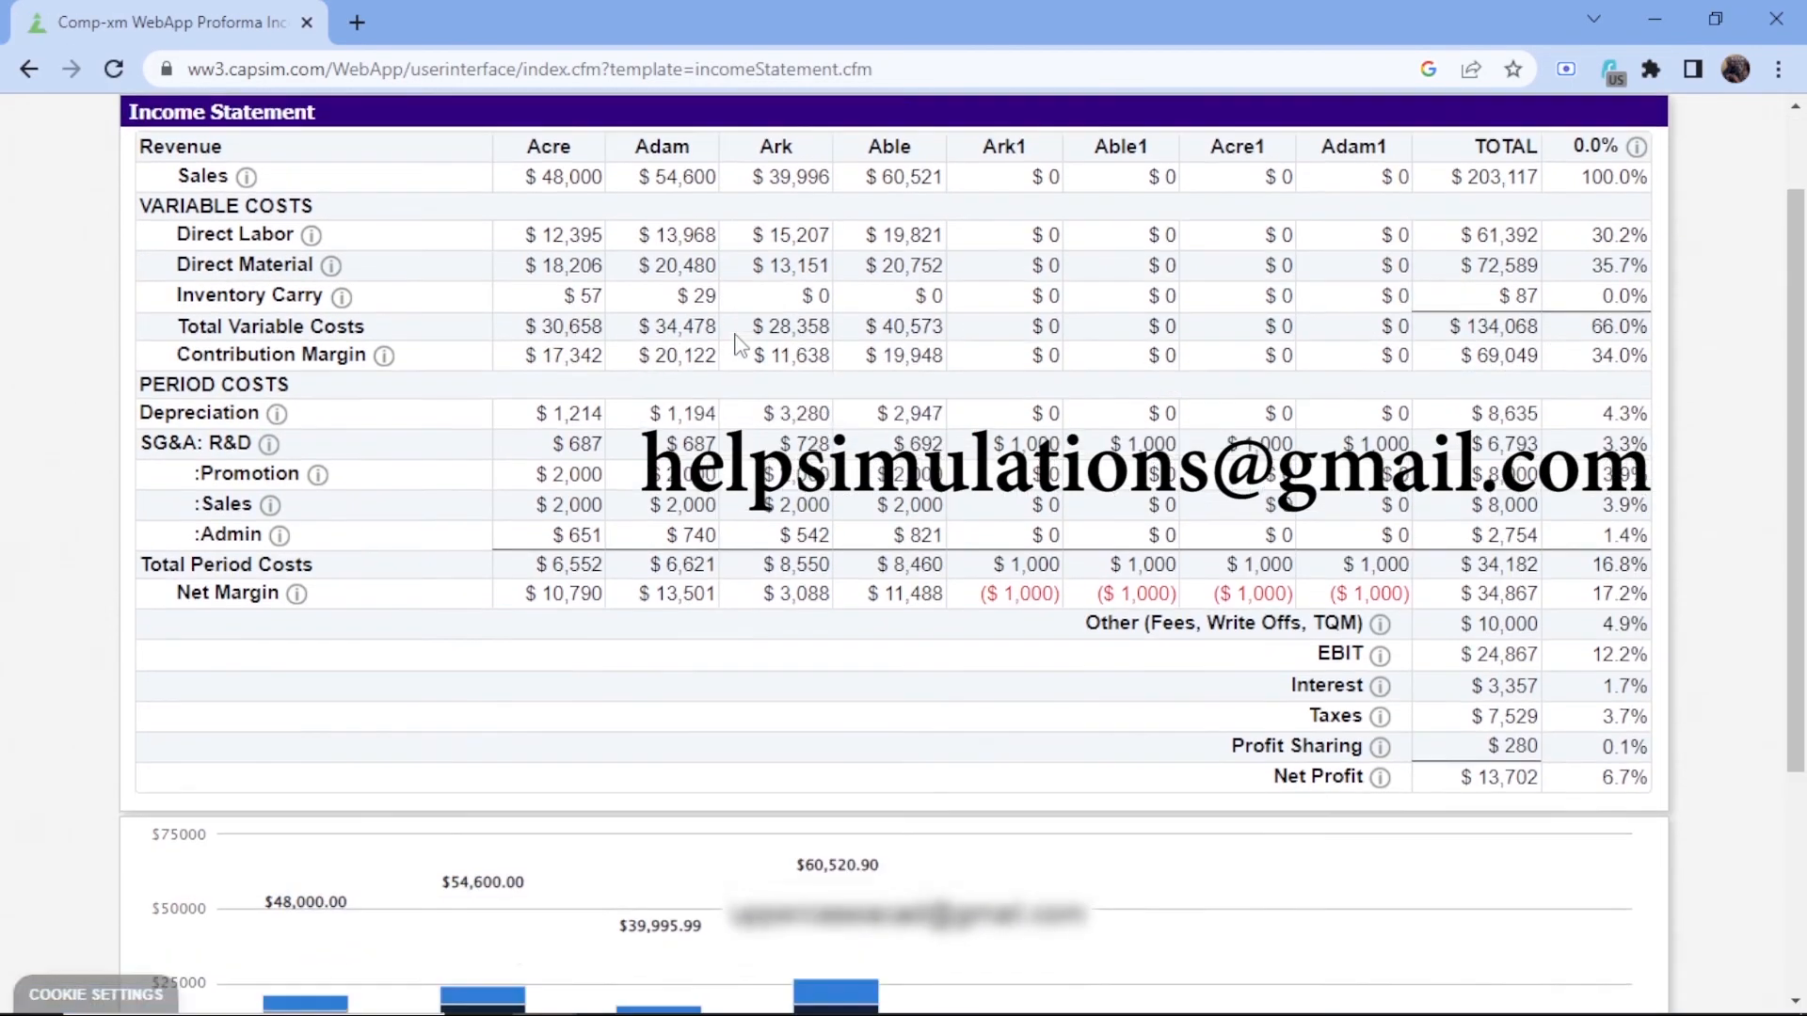
pyautogui.moveTo(981, 576); pyautogui.dragTo(1403, 578)
pyautogui.click(1071, 685)
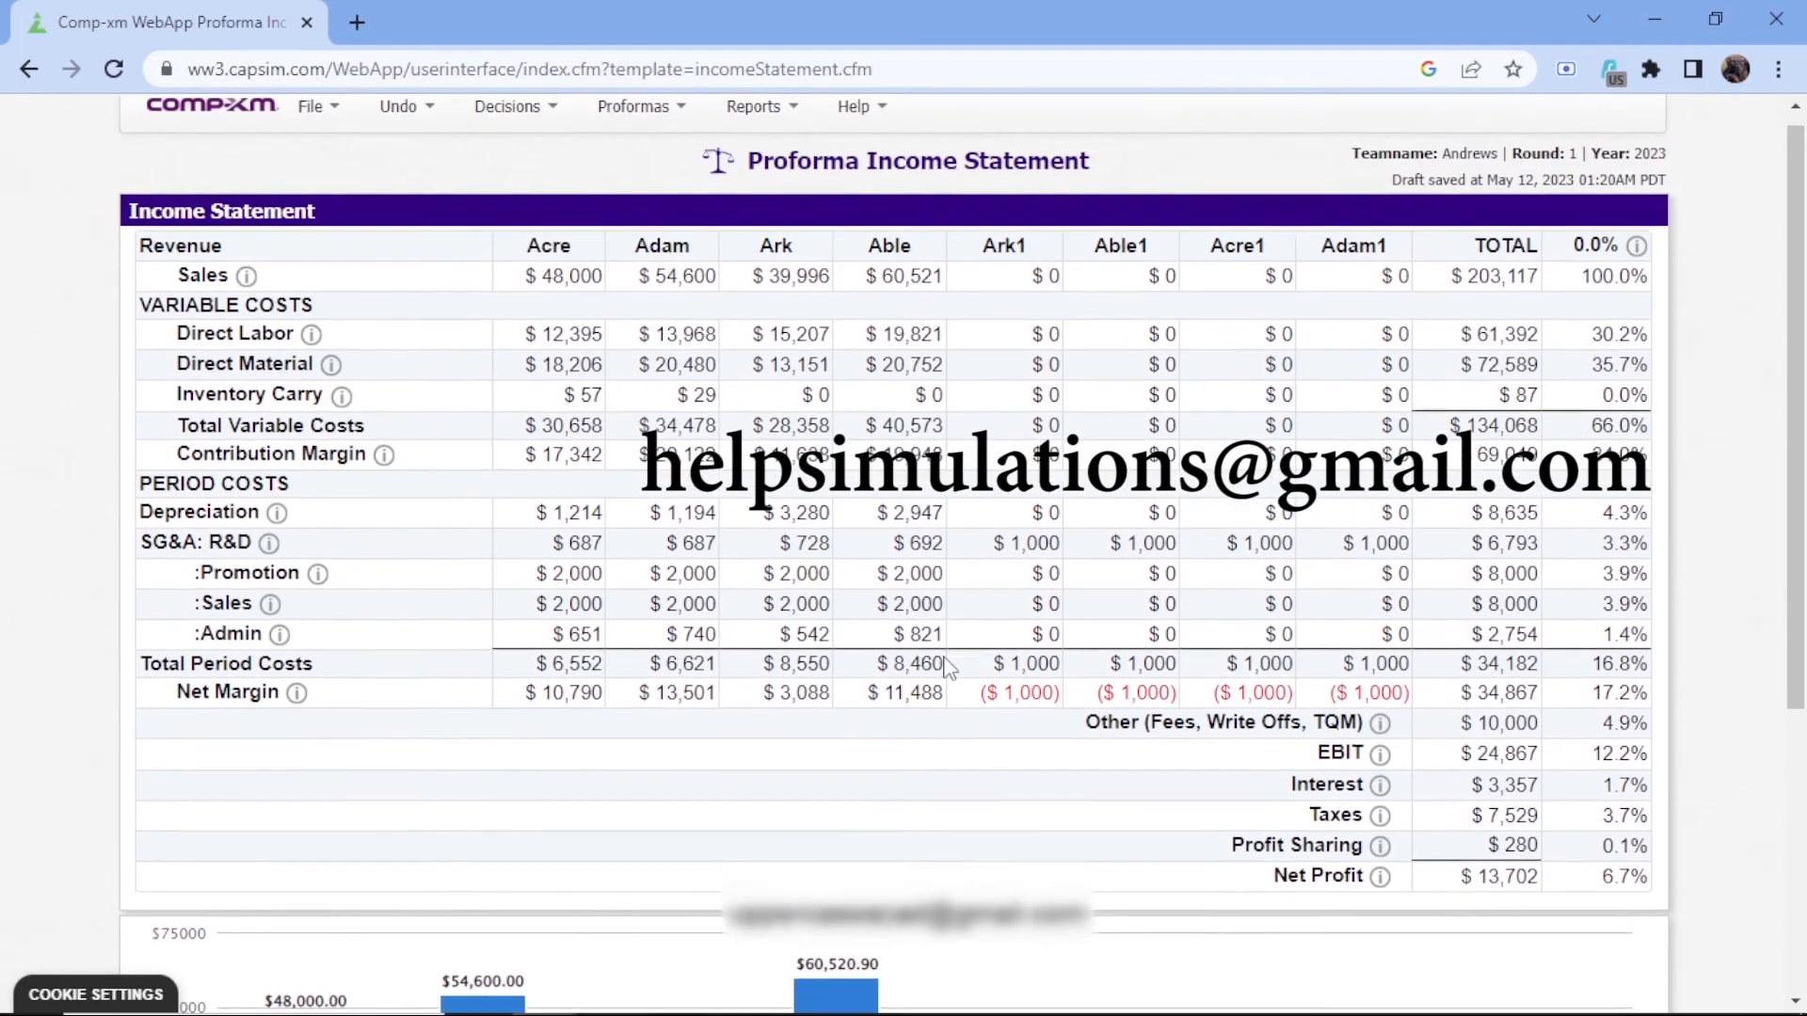
pyautogui.scroll(1, 951, 668)
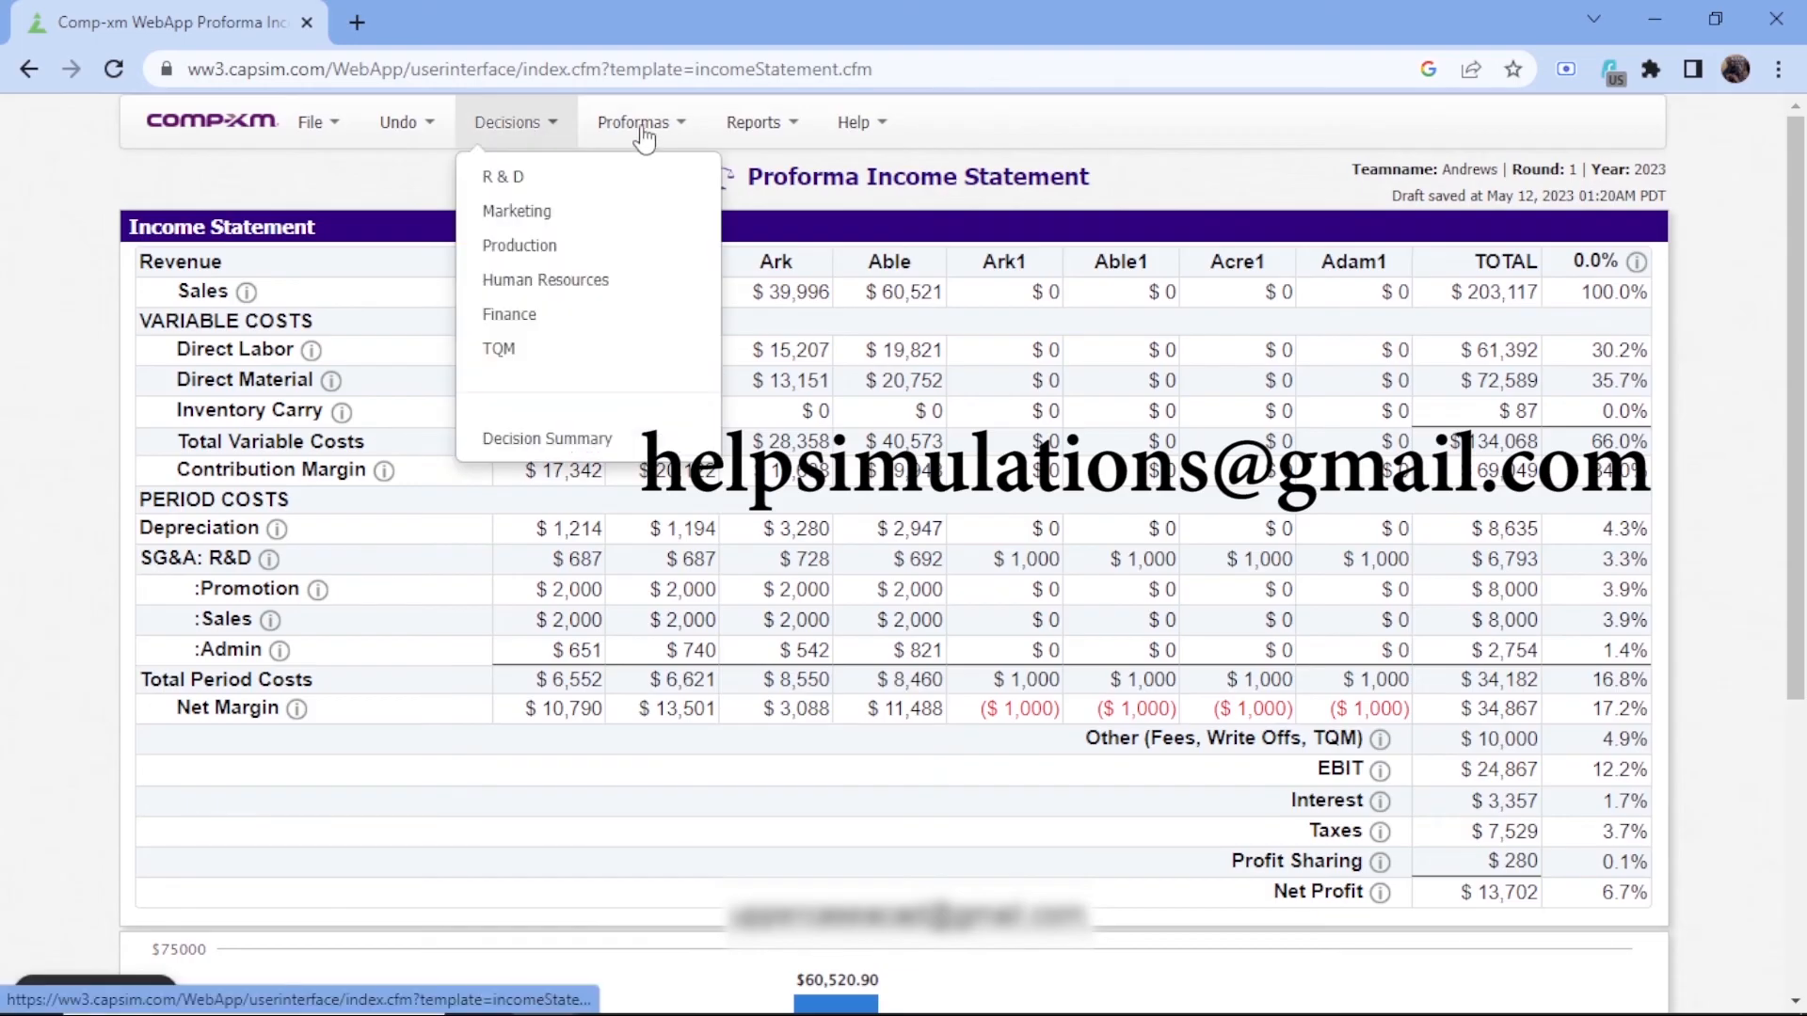
# Review the proforma financial ratios and open the proforma Balanced Scorecard
pyautogui.moveTo(642, 127)
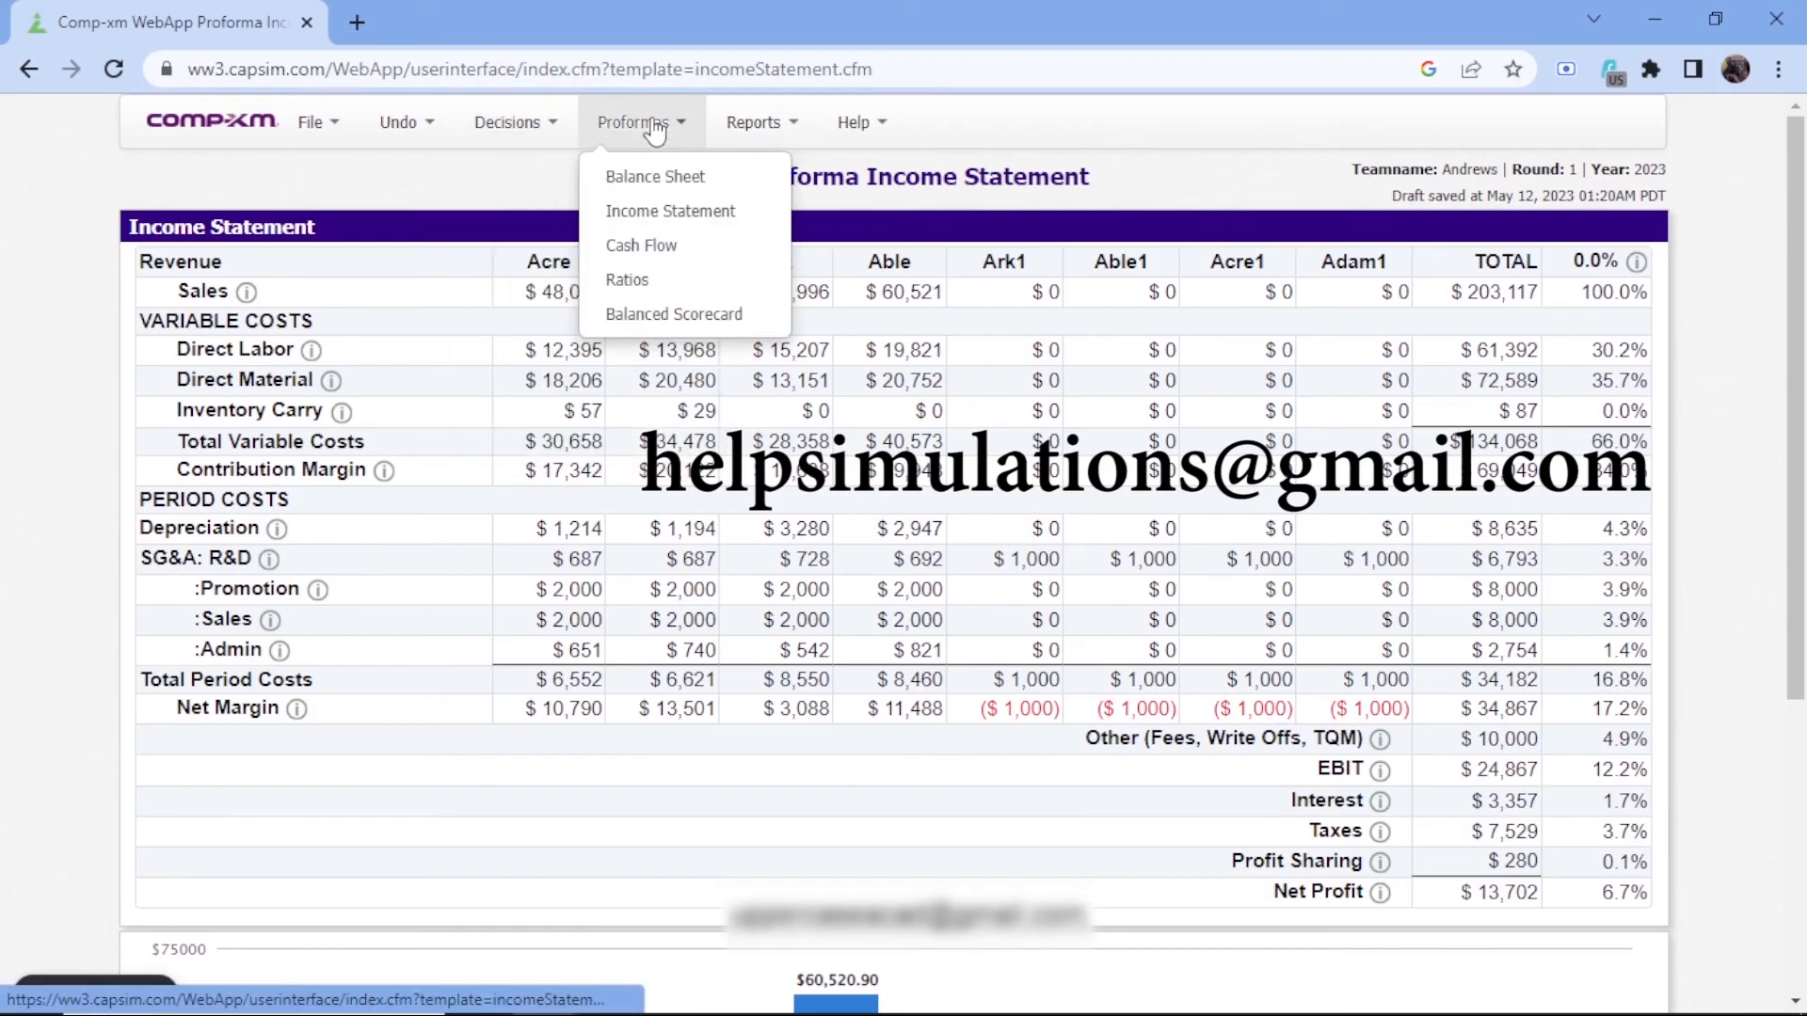
pyautogui.click(634, 279)
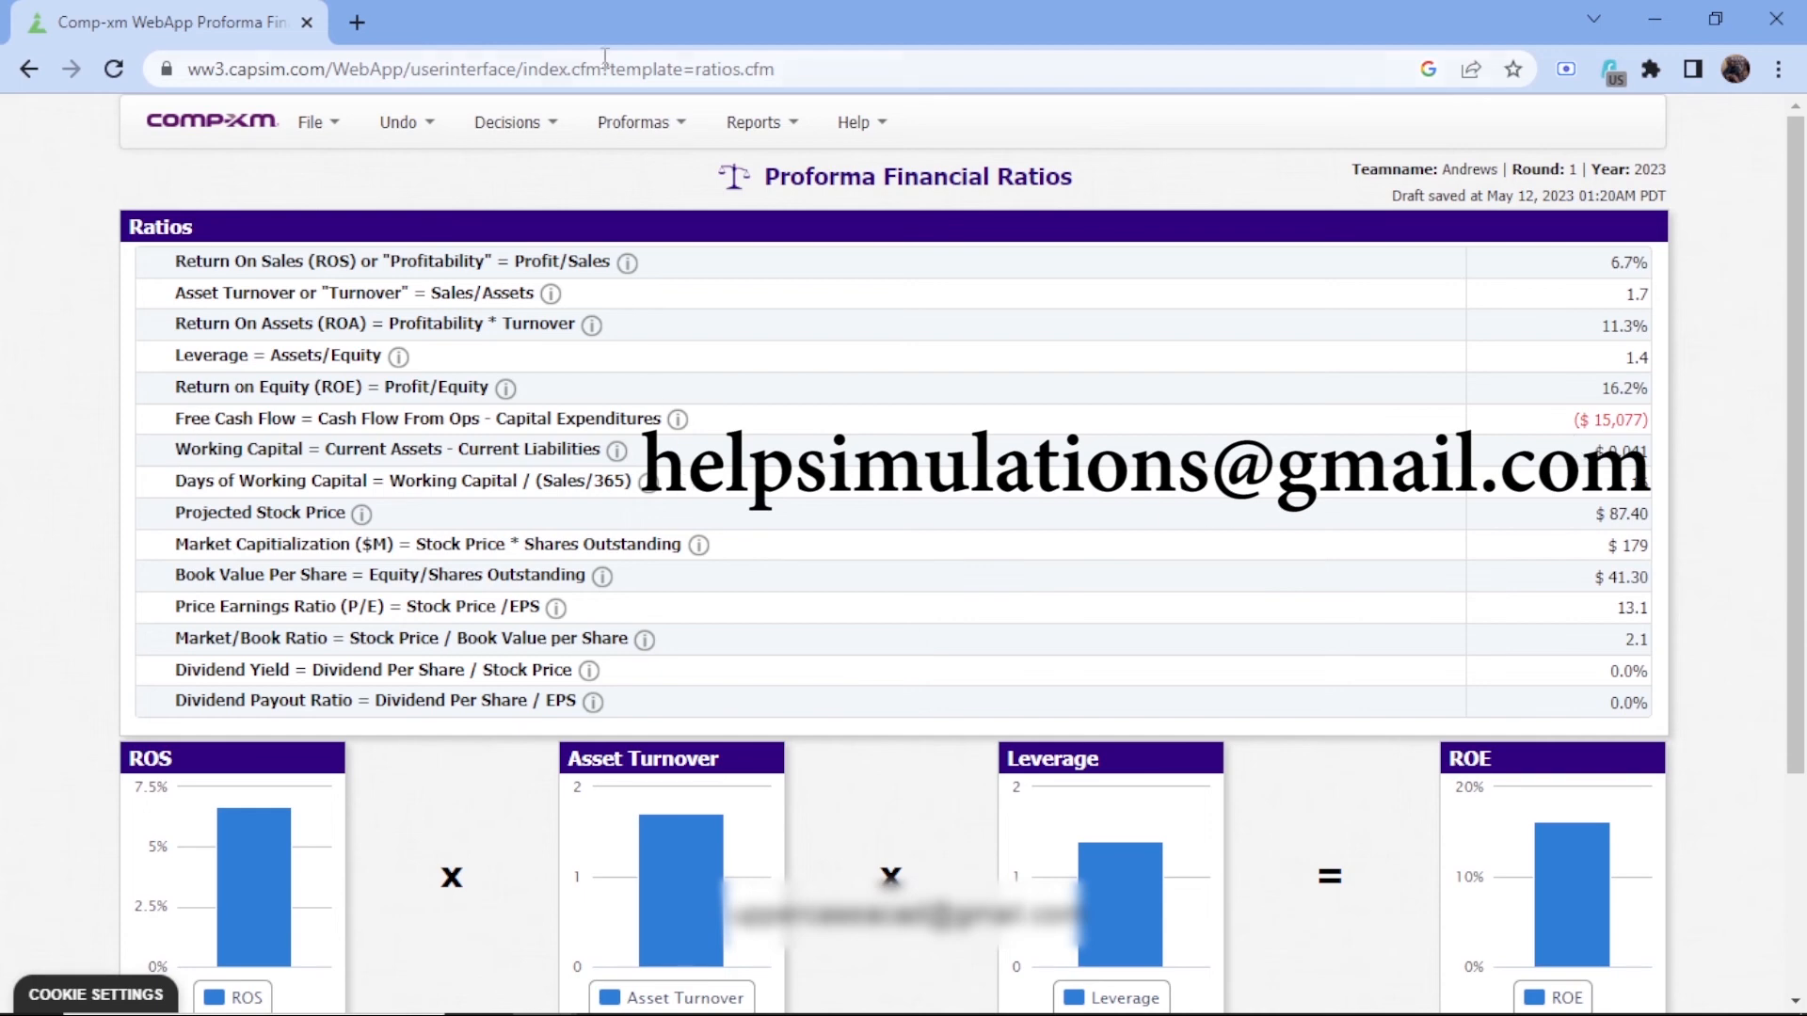
pyautogui.click(640, 124)
pyautogui.click(678, 318)
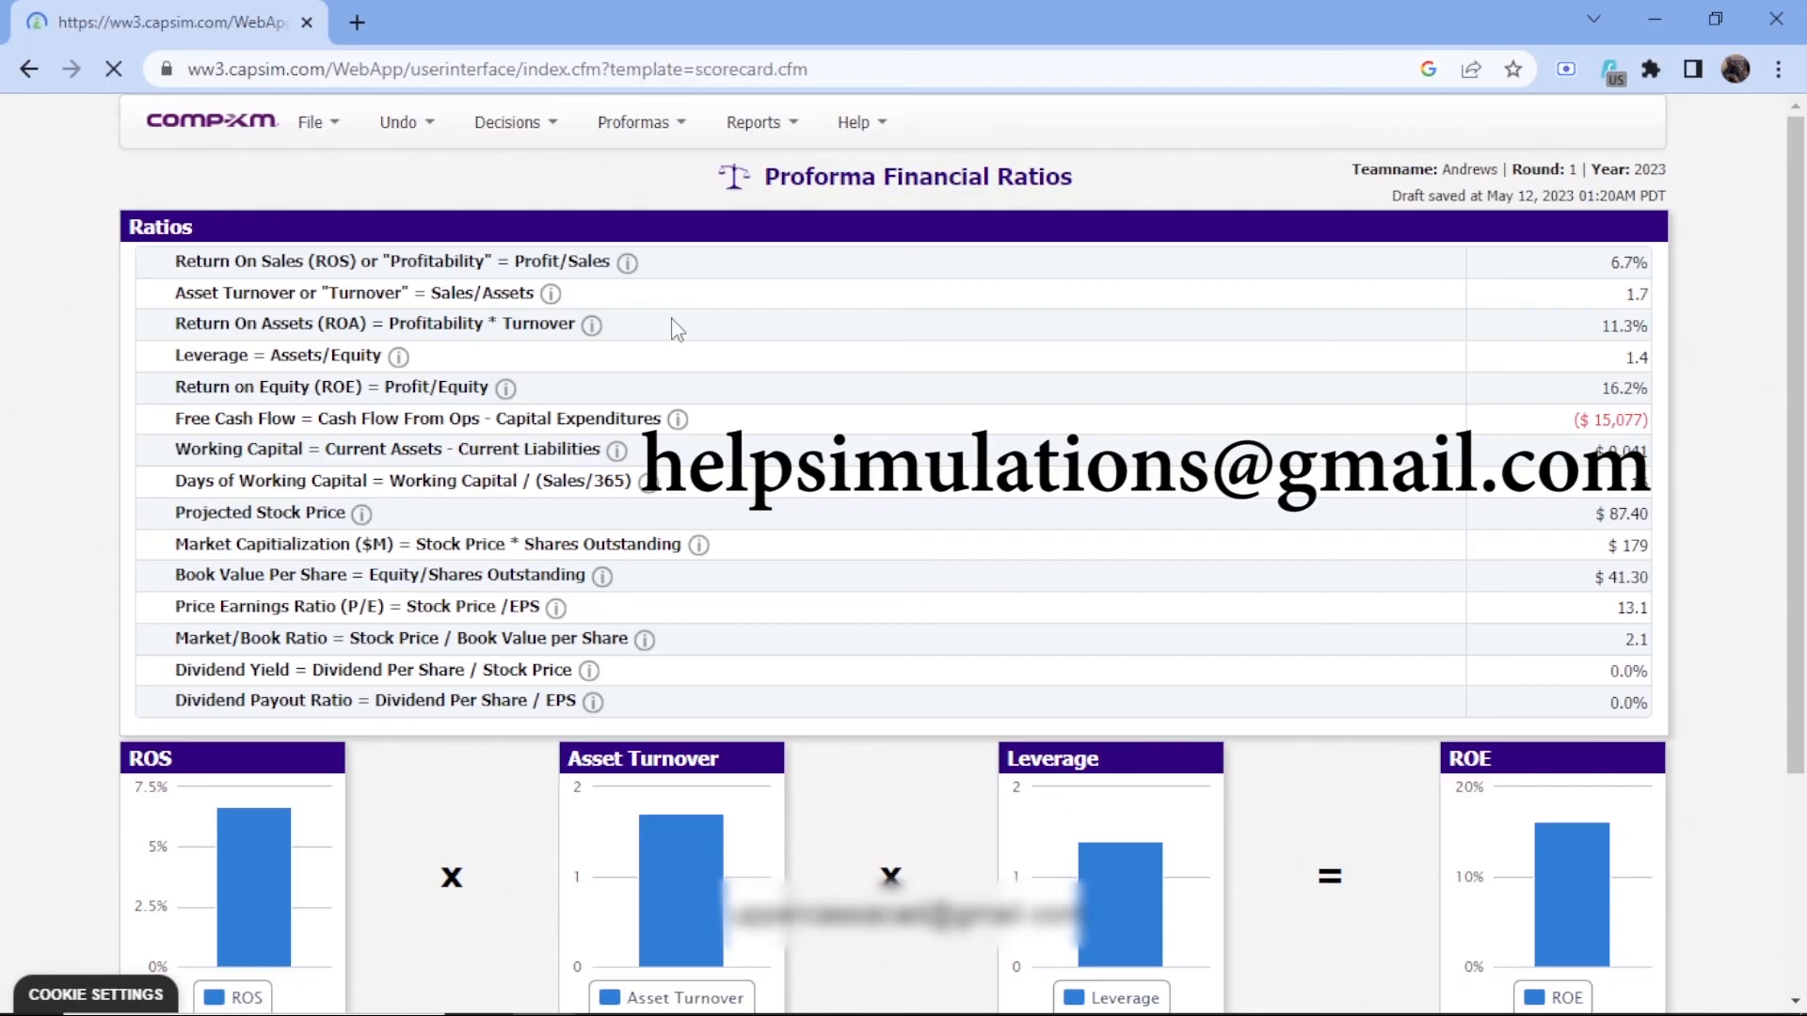
# Examine the Learning and Growth subtotal and the projected round score in the Proforma Balanced Scorecard
pyautogui.scroll(-10, 675, 329)
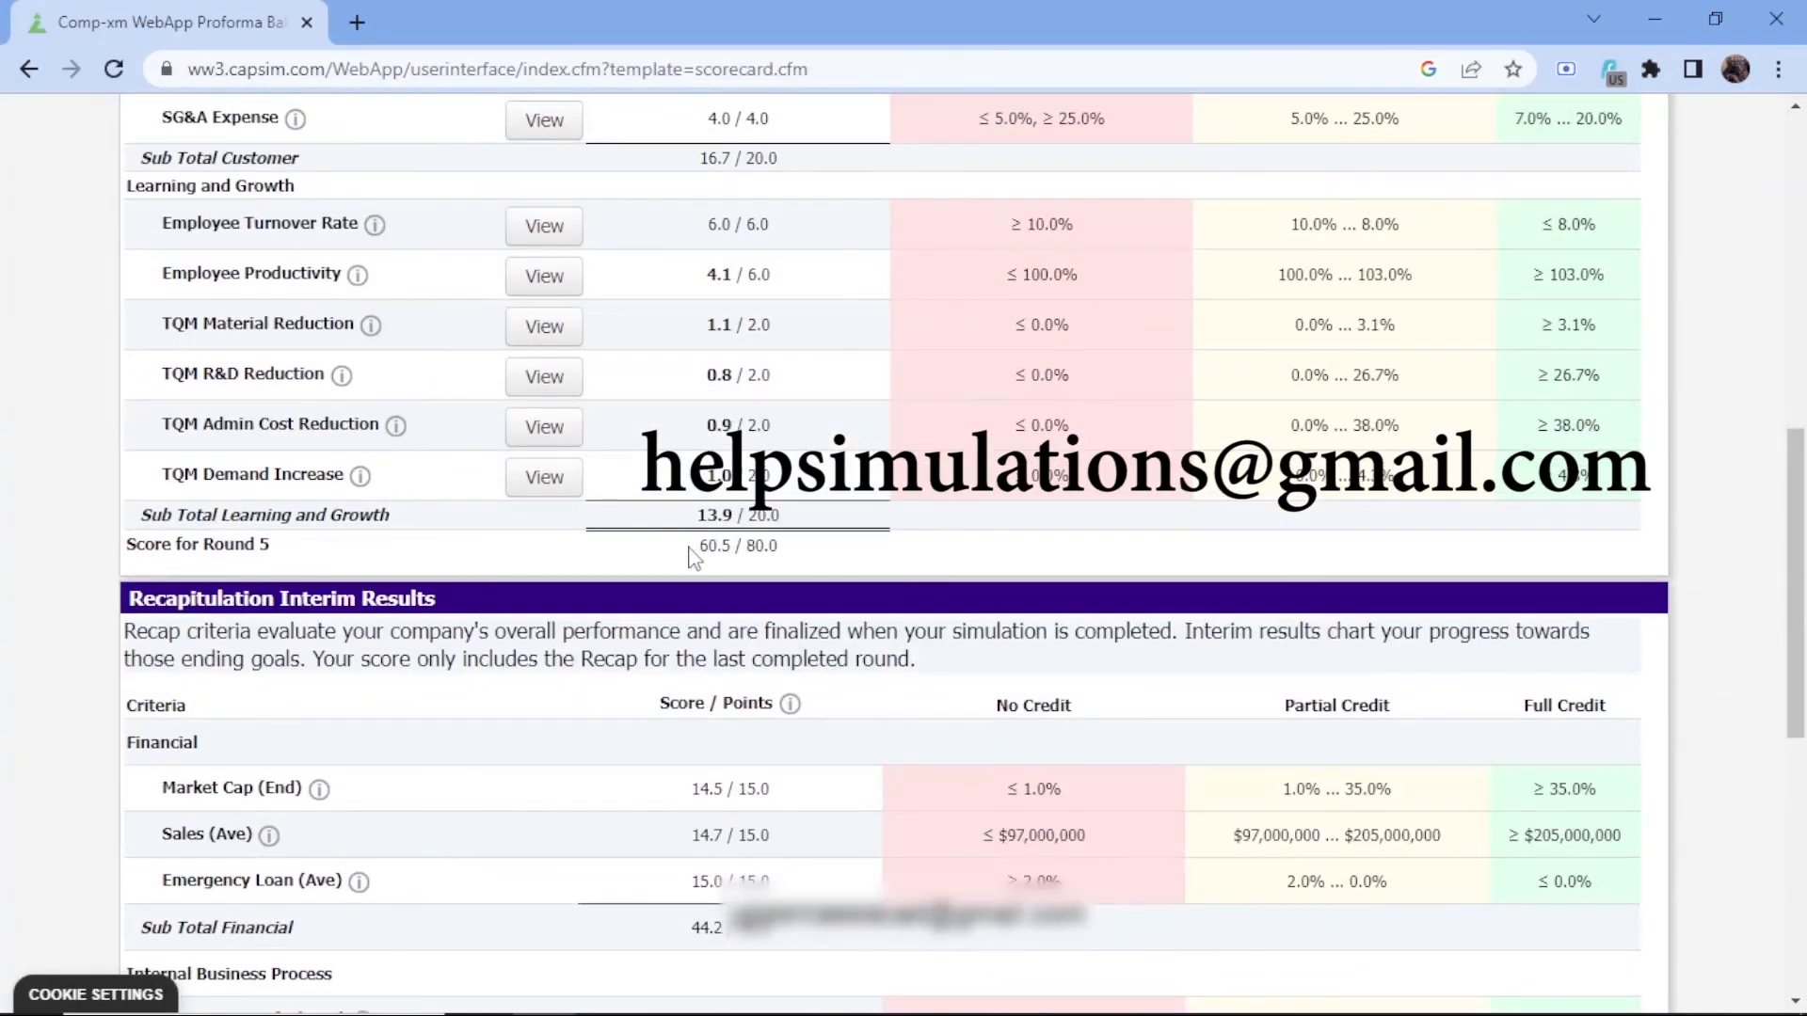
pyautogui.moveTo(694, 557)
pyautogui.mouseDown()
pyautogui.moveTo(795, 555)
pyautogui.moveTo(686, 552)
pyautogui.mouseUp()
pyautogui.click(686, 560)
# Open the Finance decisions and set the long-term debt issue to 14722 ($000)
pyautogui.scroll(15, 686, 565)
pyautogui.click(508, 122)
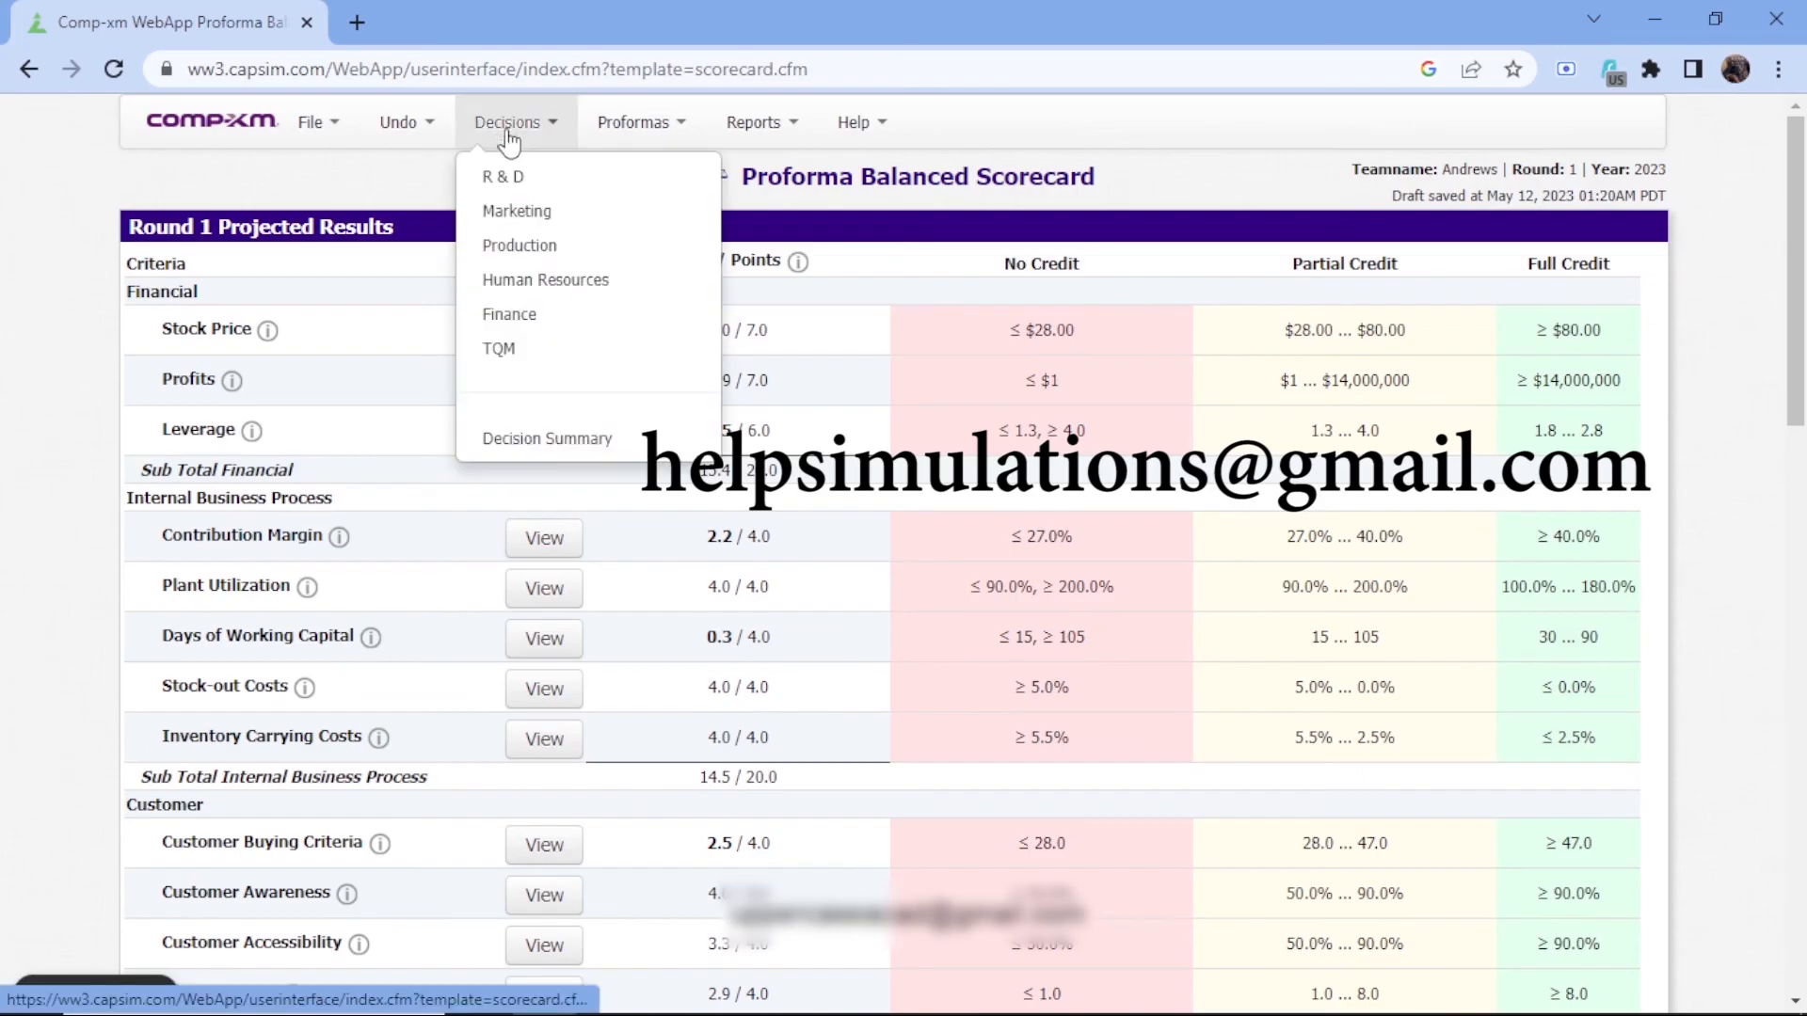
pyautogui.click(542, 316)
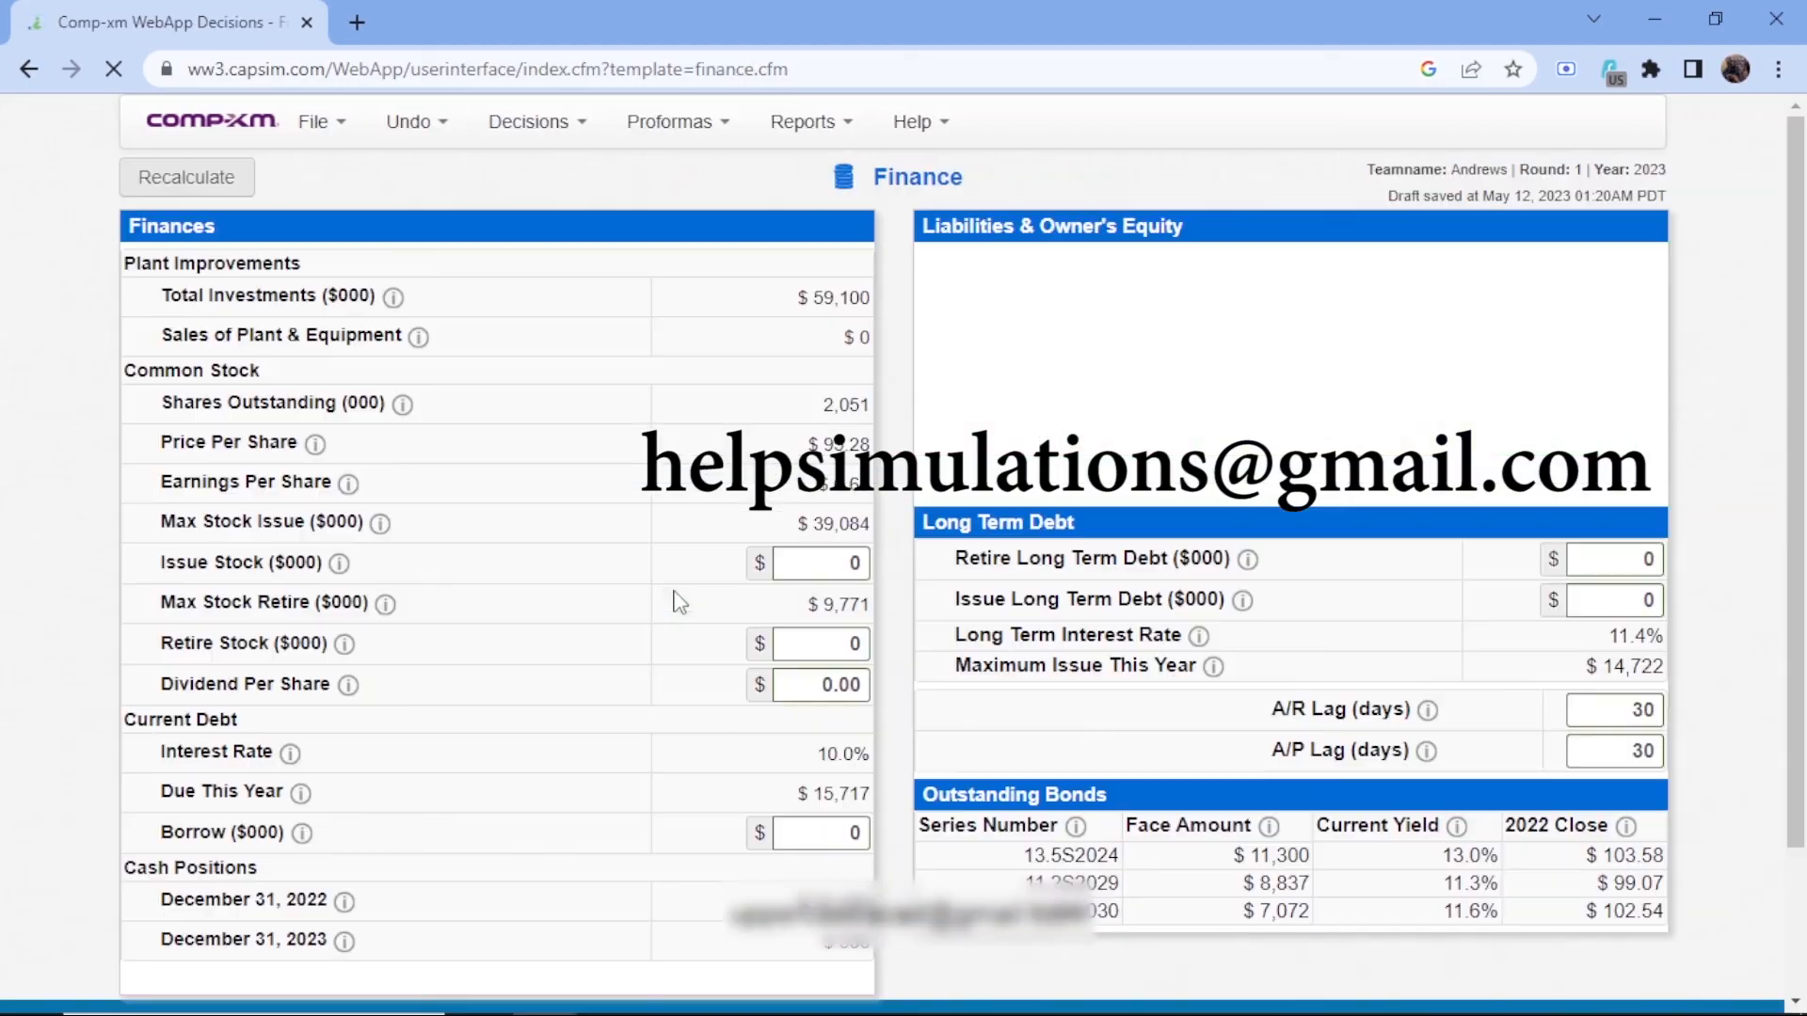
pyautogui.scroll(-3, 744, 614)
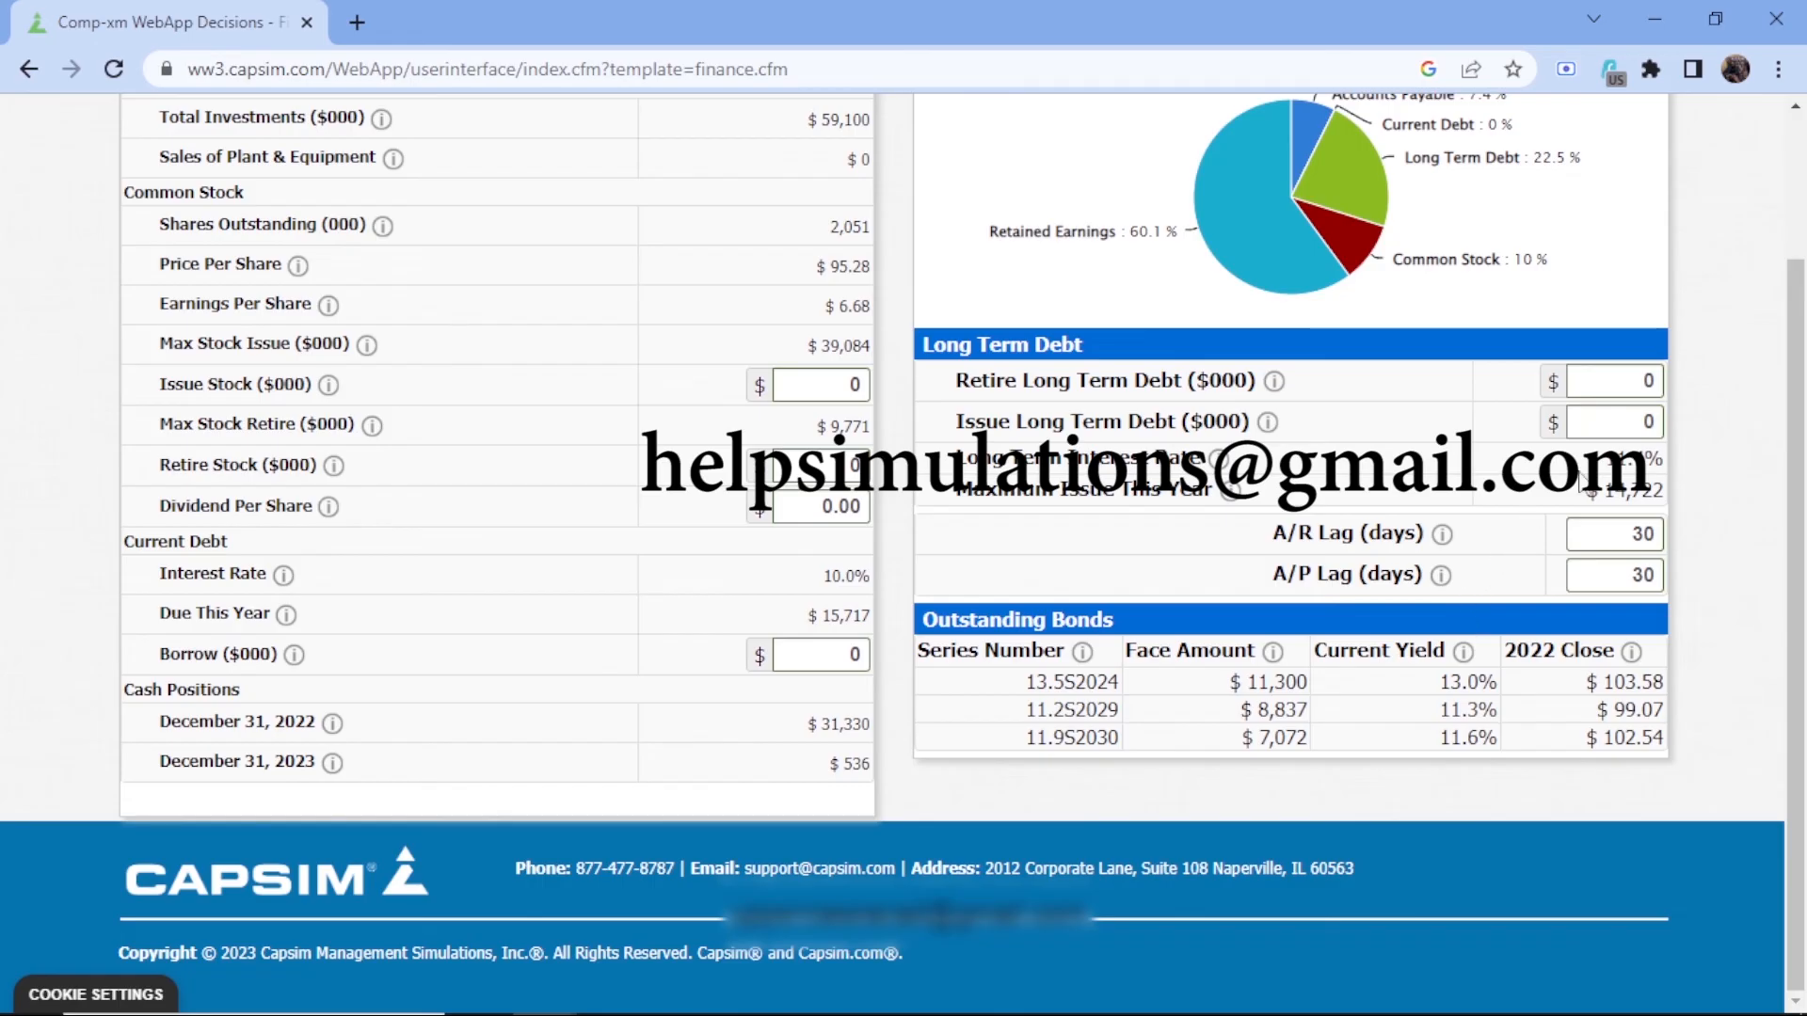
pyautogui.click(1656, 432)
pyautogui.write('1')
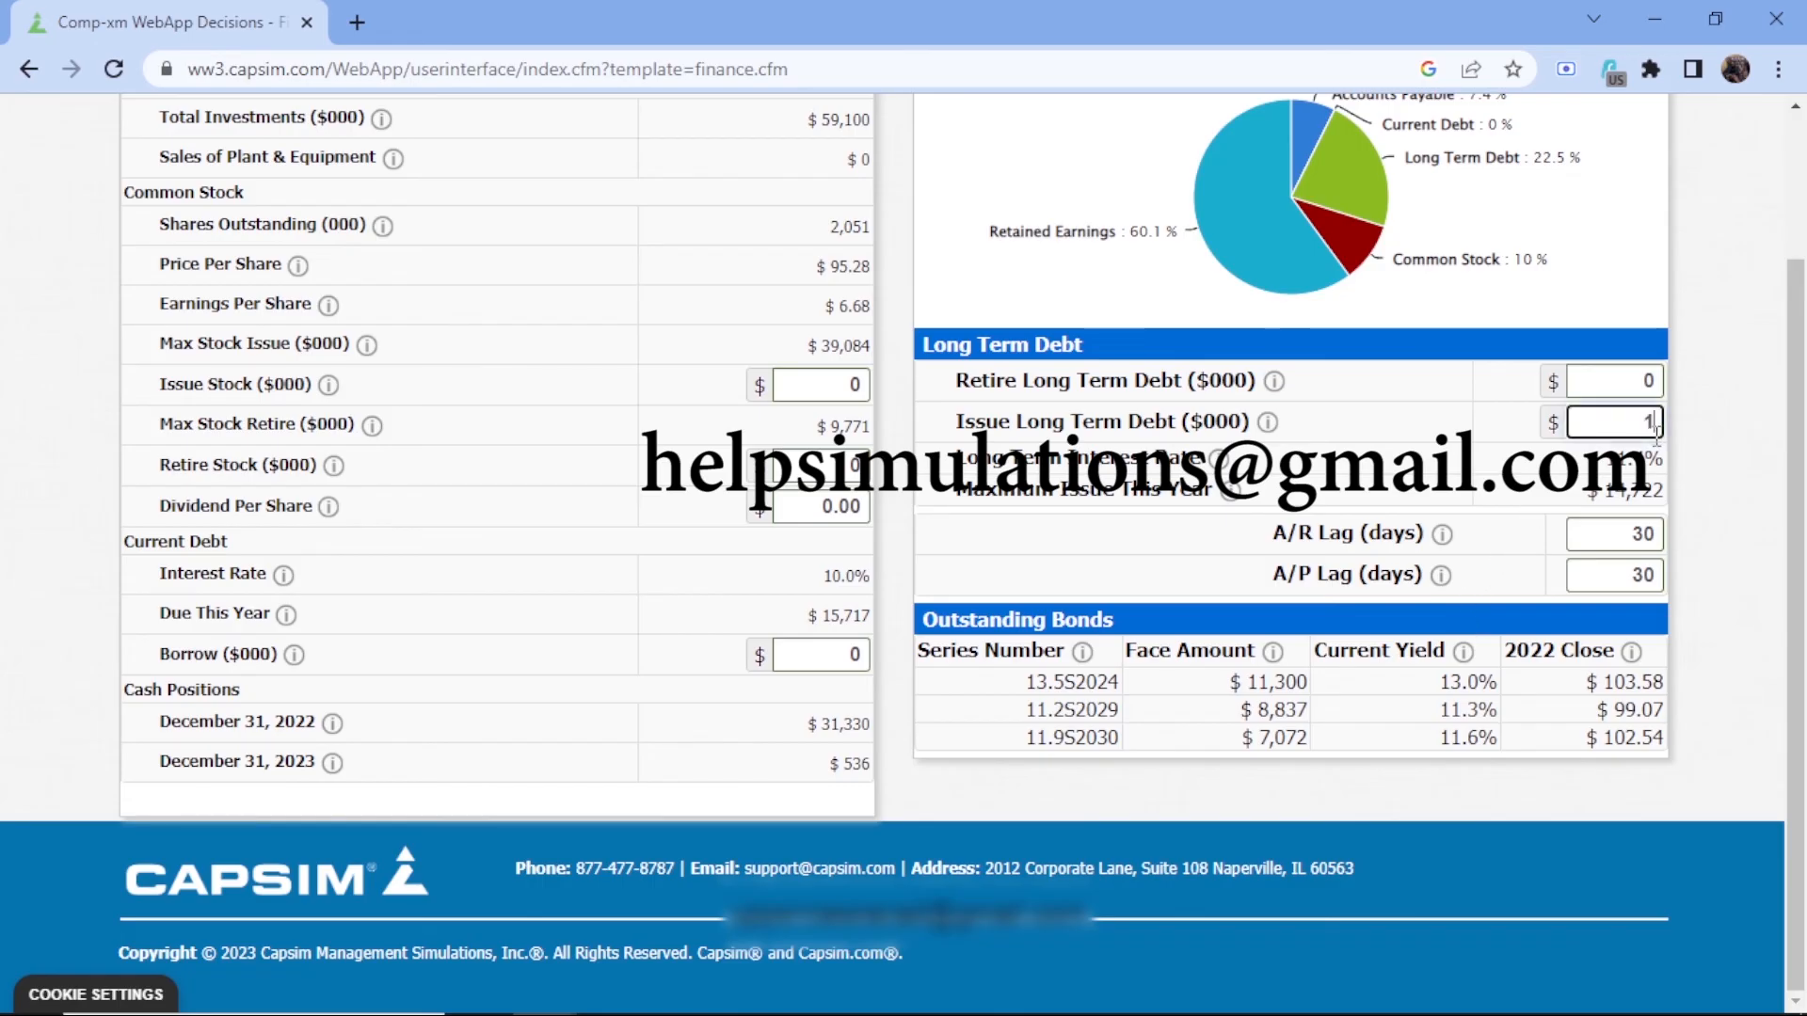
pyautogui.write('4722')
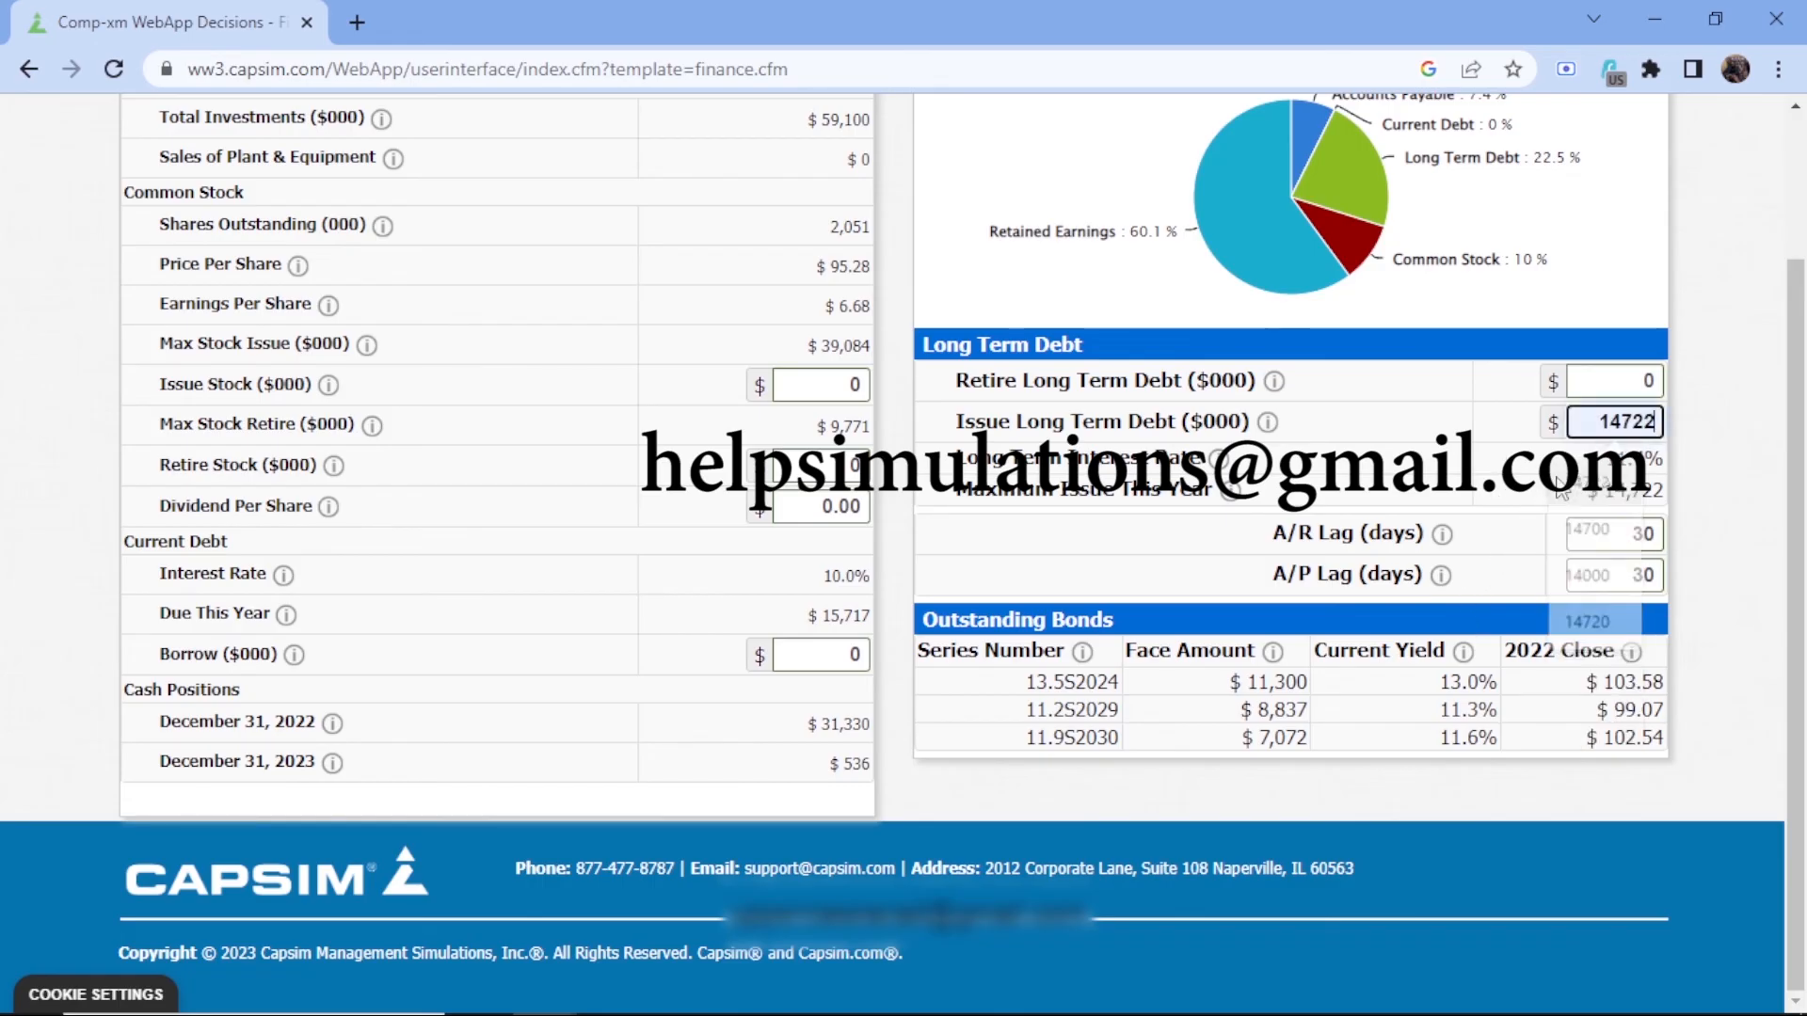
# Set current debt borrowing to 15000 and the stock issue to 10000 ($000), and recalculate the Finance decisions
pyautogui.click(831, 648)
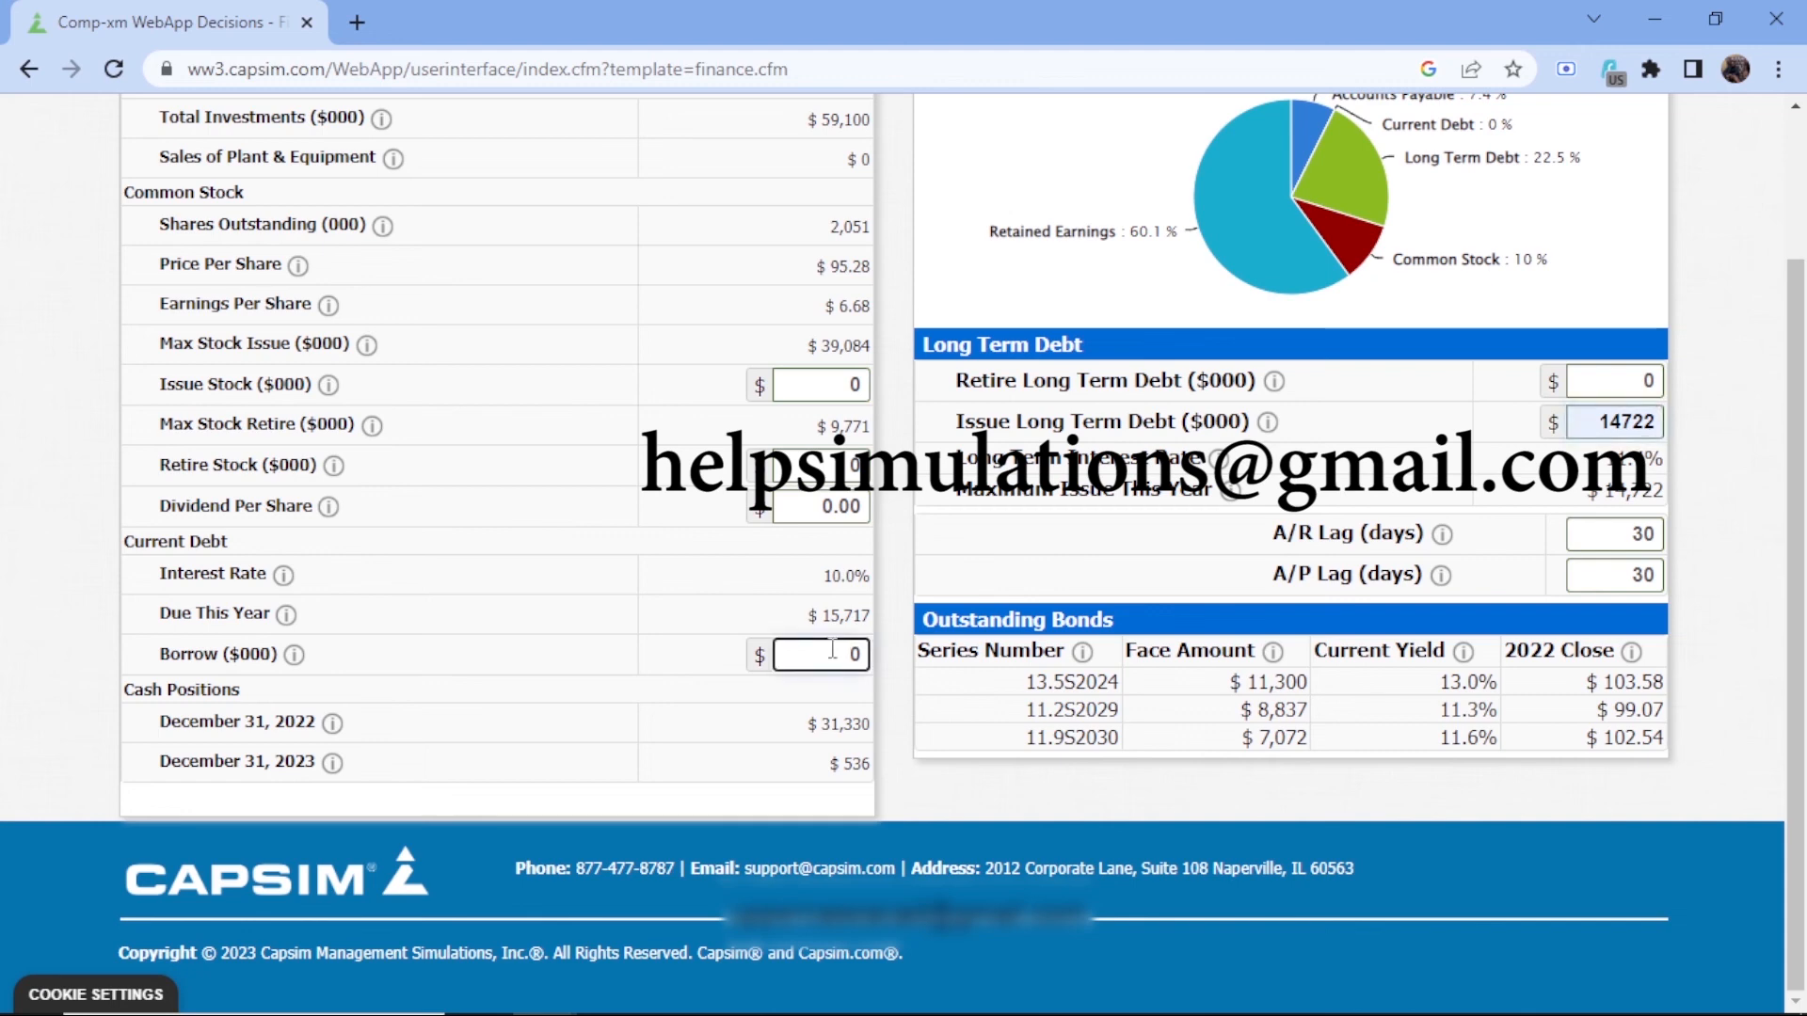
pyautogui.write('15000')
pyautogui.click(865, 384)
pyautogui.press('BackSpace')
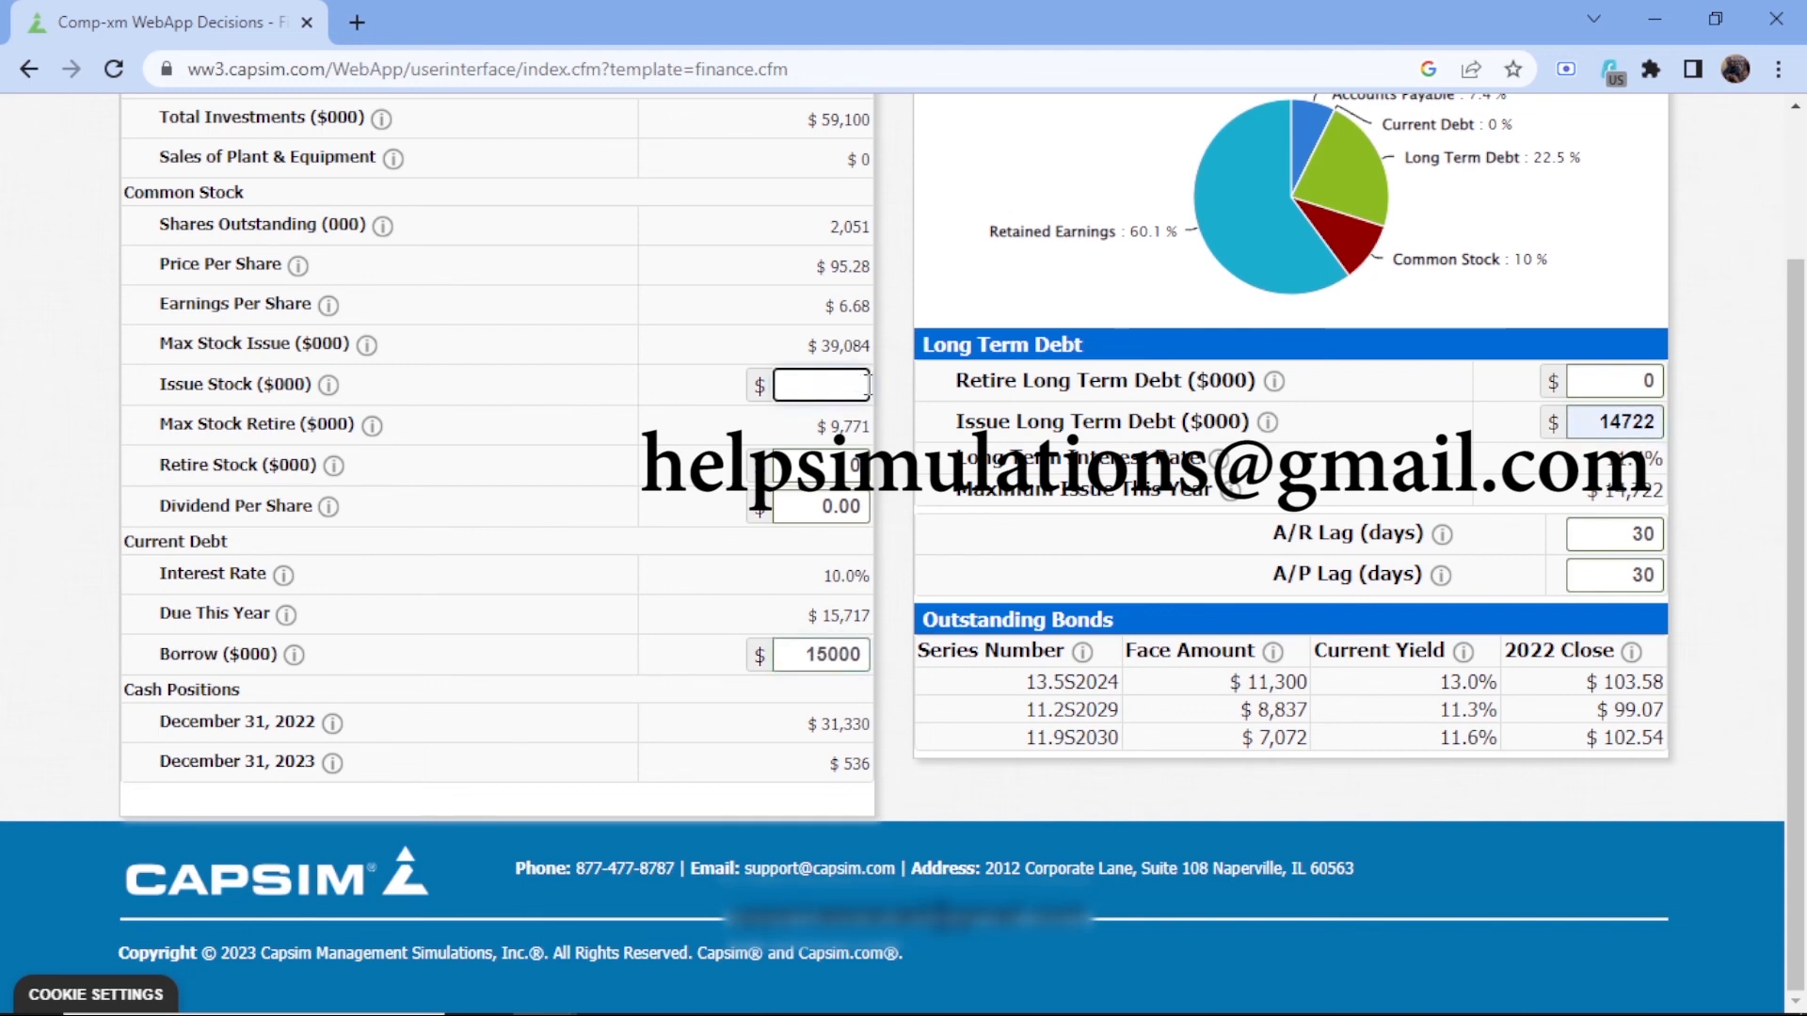
pyautogui.write('10000')
pyautogui.scroll(2, 750, 402)
pyautogui.click(219, 182)
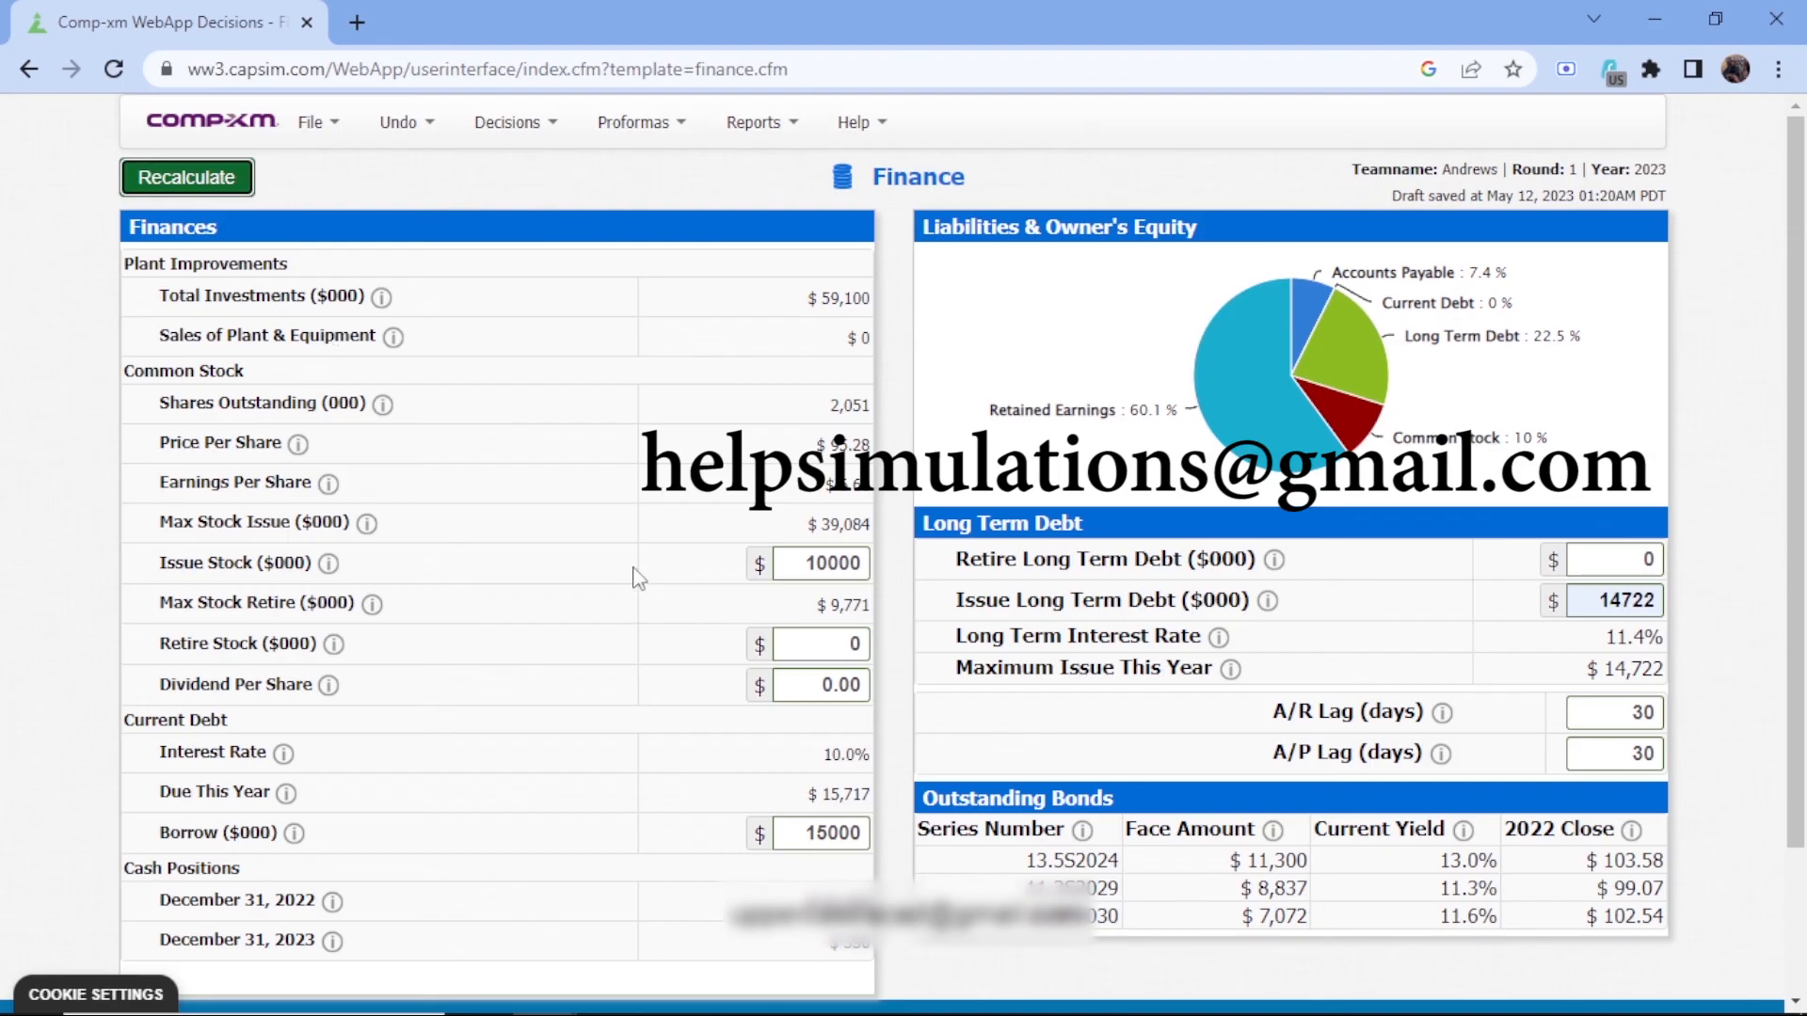
pyautogui.click(221, 181)
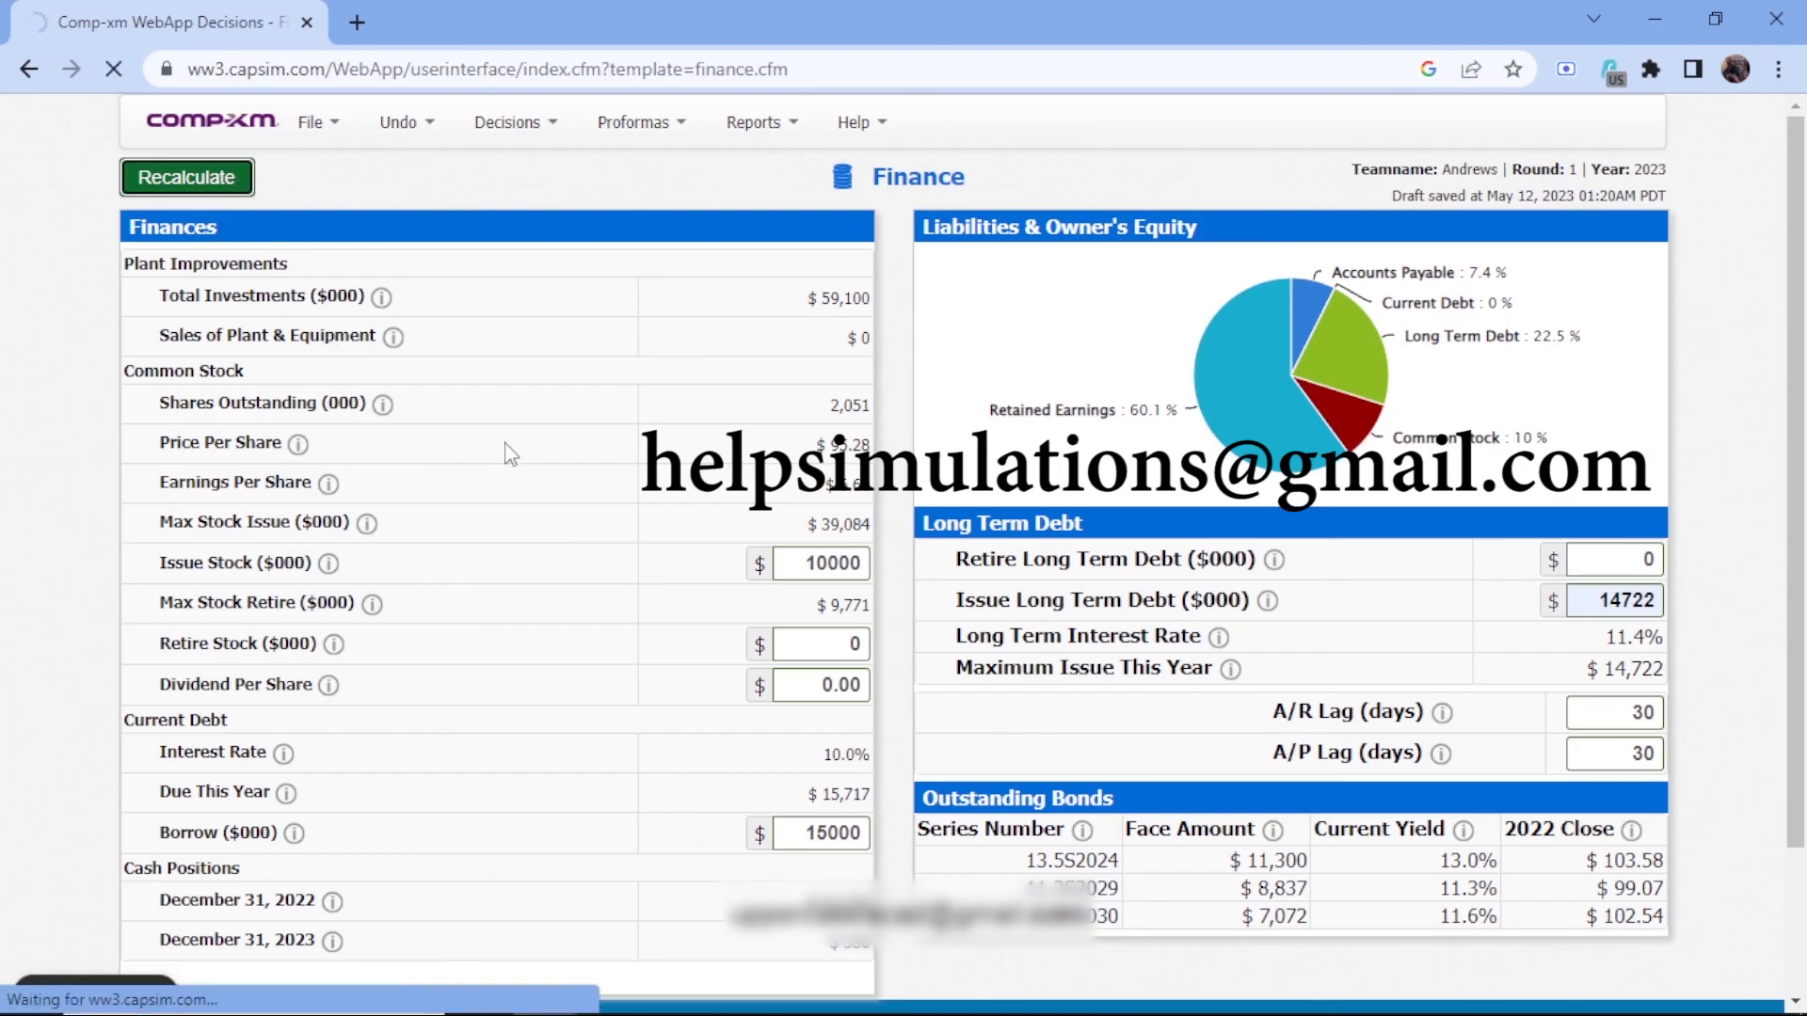
# Check the recalculated December 31, 2023 cash position in the Finance decisions
pyautogui.scroll(-2, 511, 454)
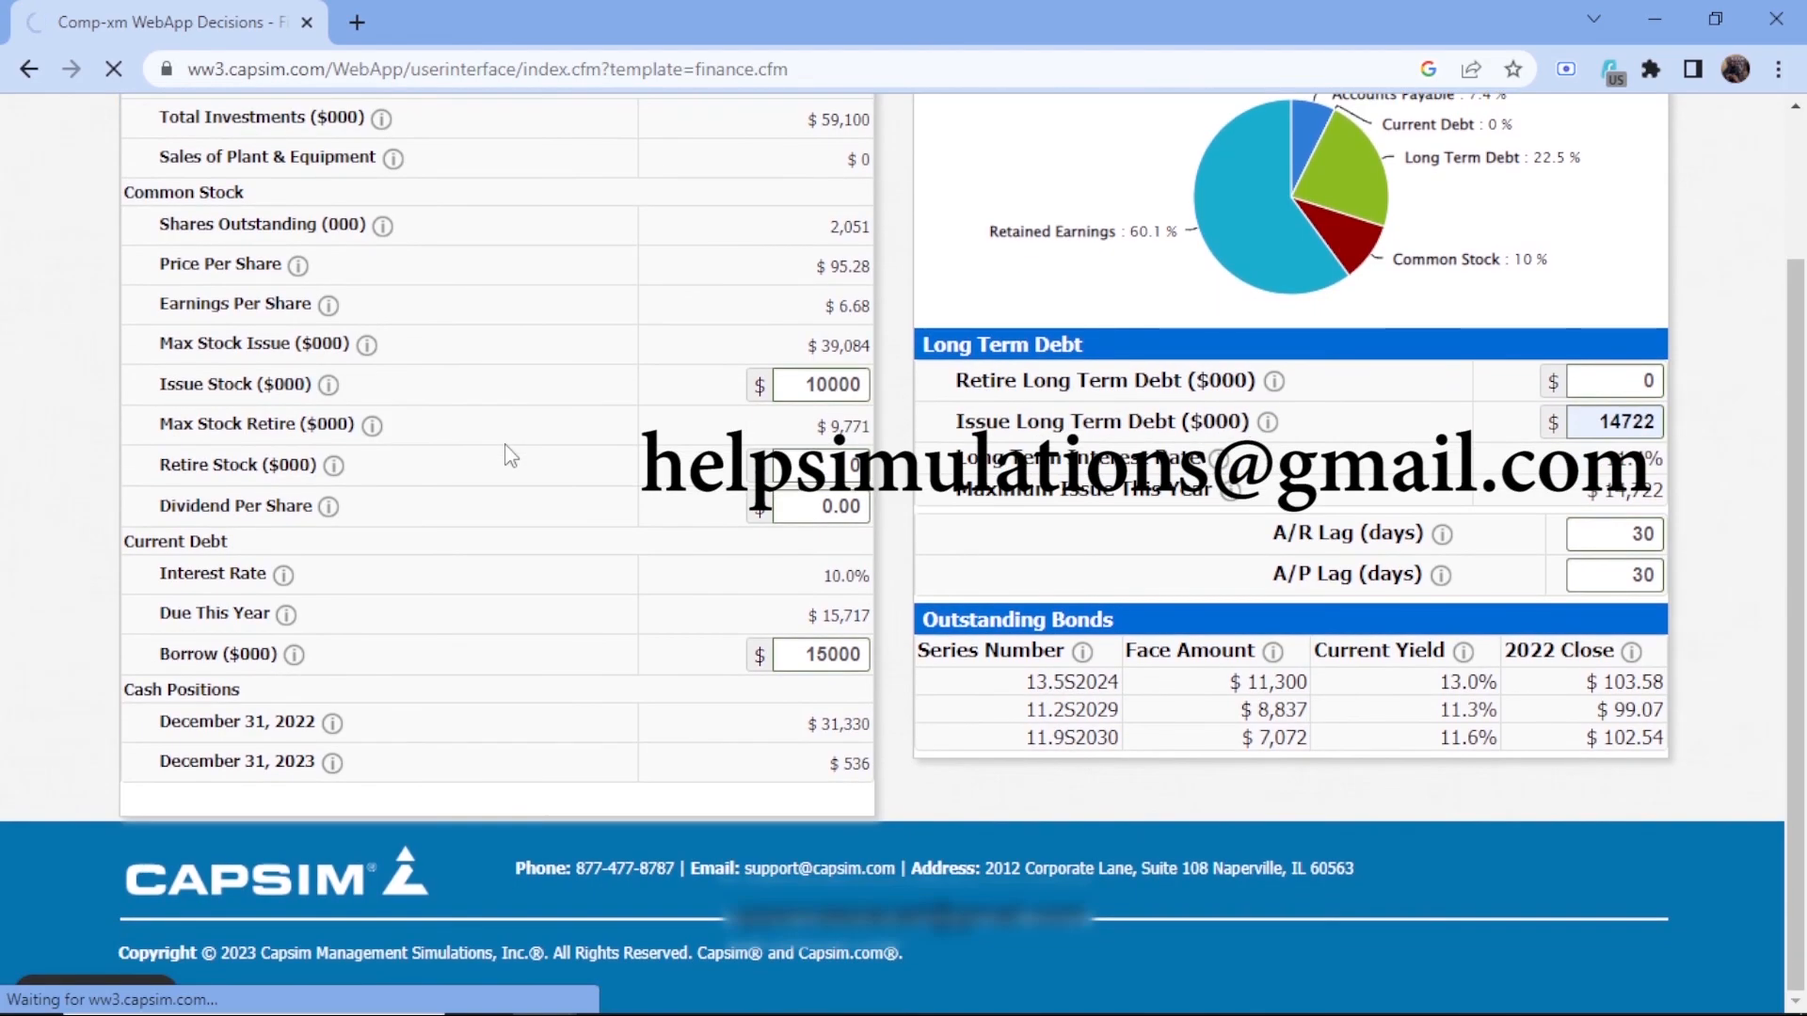
pyautogui.scroll(1, 511, 455)
pyautogui.scroll(-1, 511, 455)
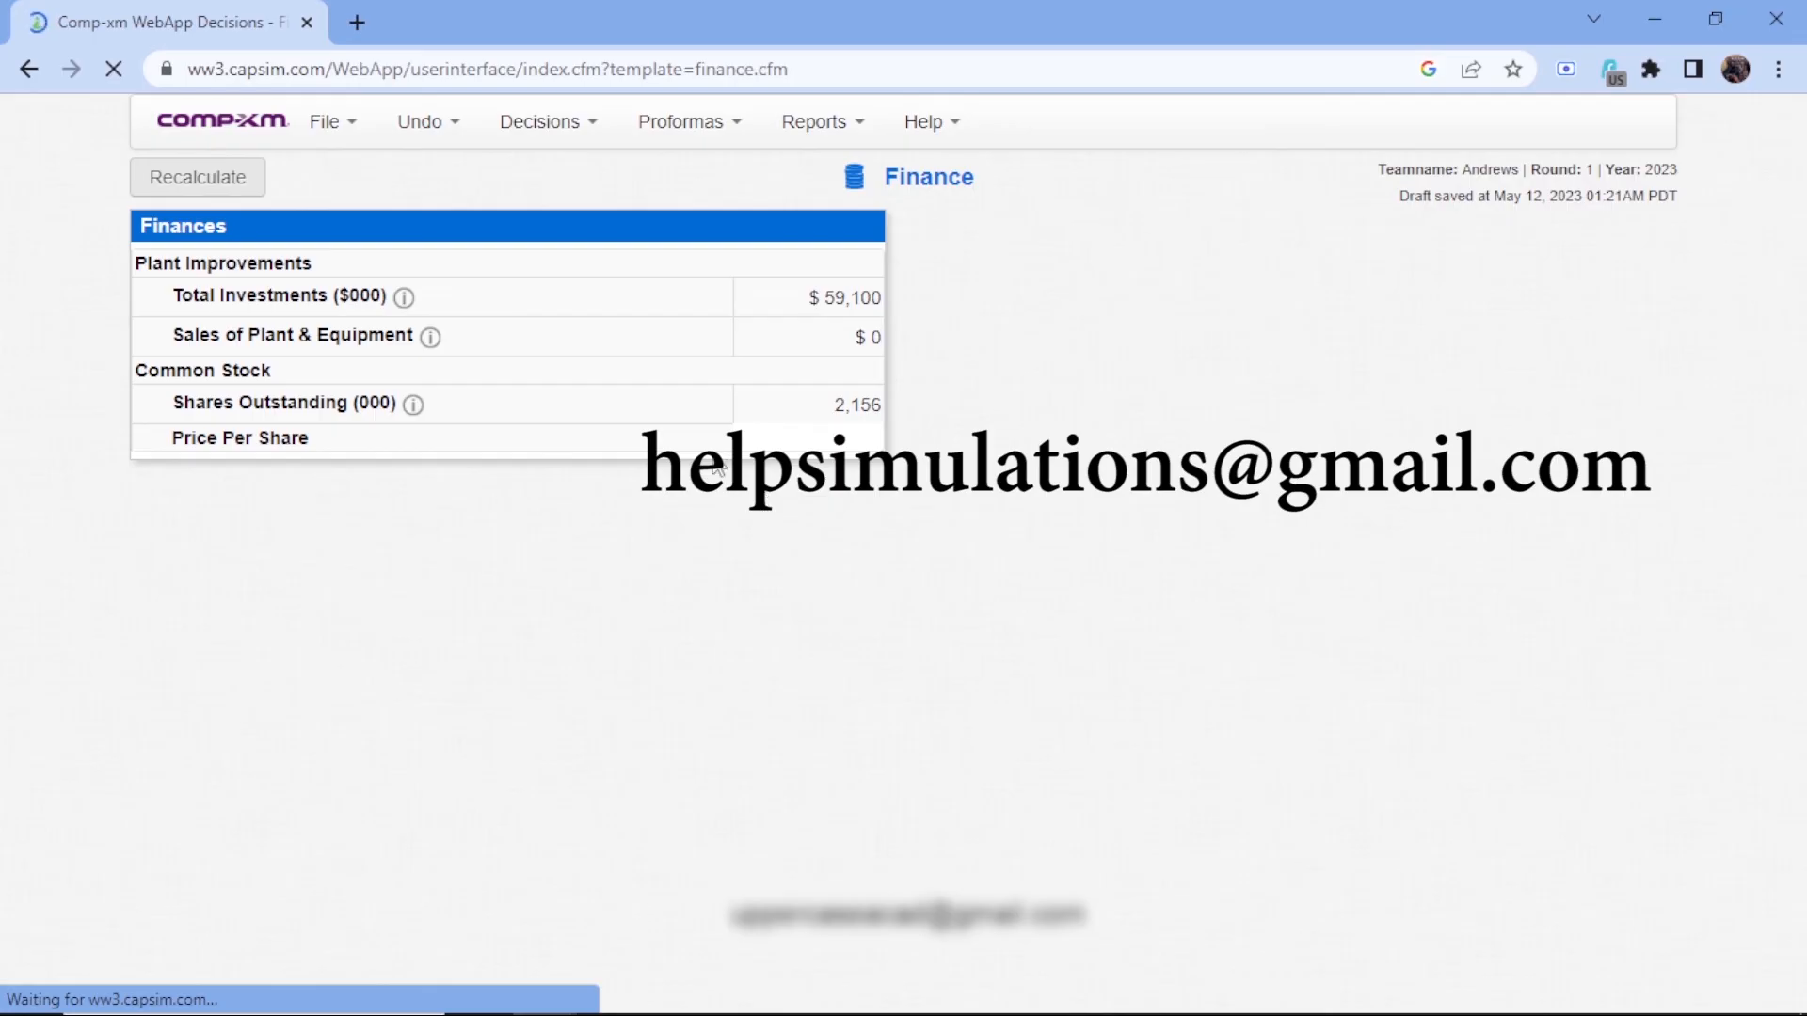
pyautogui.scroll(-2, 757, 668)
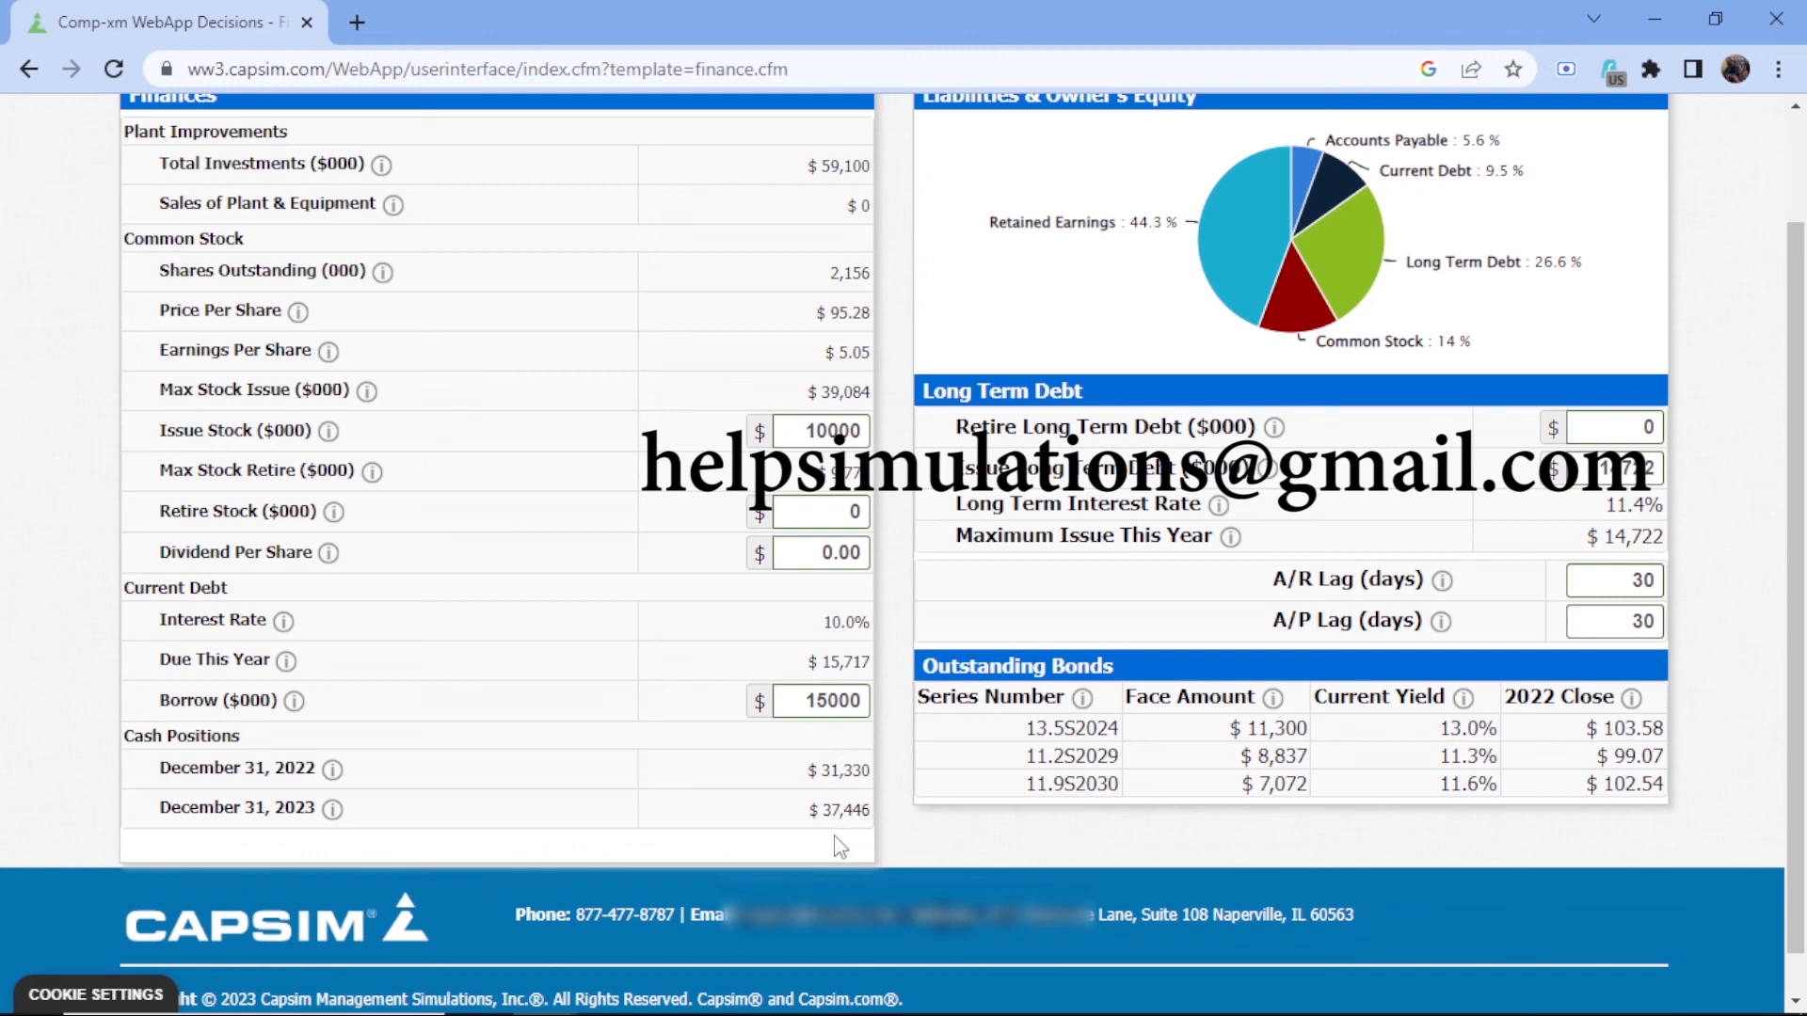
# Open the proforma Balanced Scorecard and examine the criteria scores, the projected round score and the recapitulation interim results
pyautogui.scroll(2, 753, 346)
pyautogui.click(650, 124)
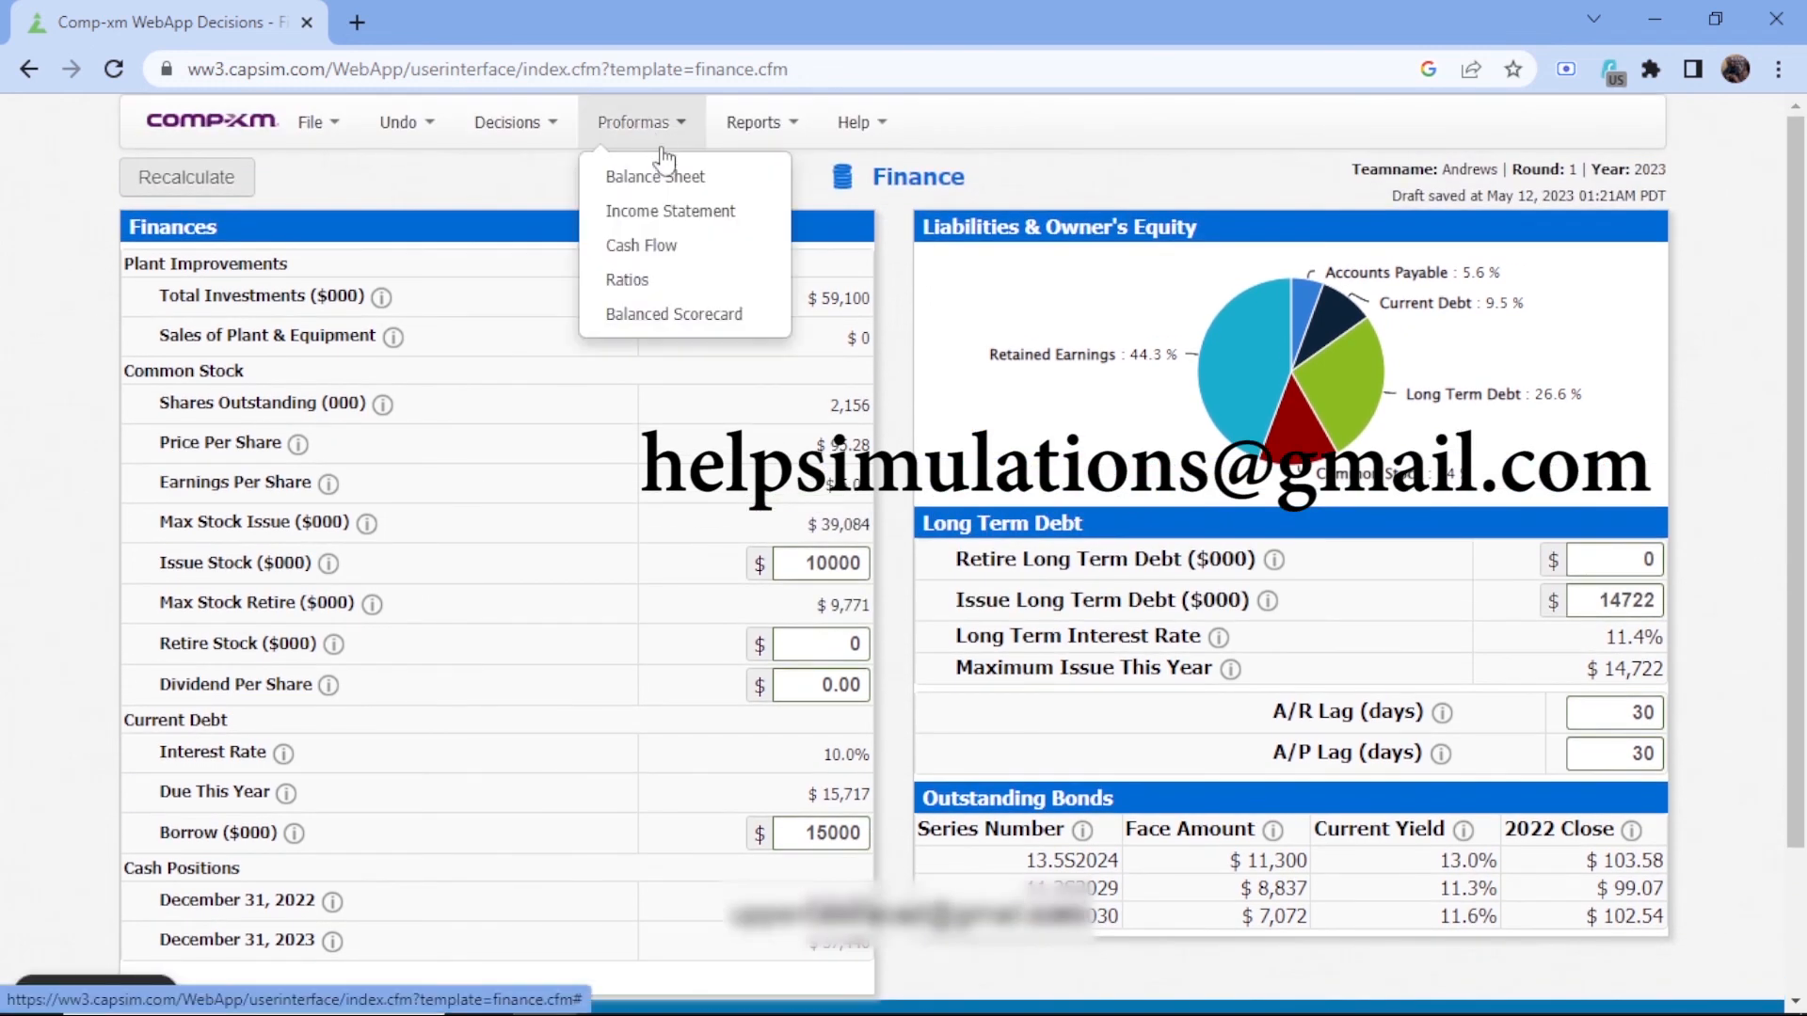
pyautogui.click(695, 320)
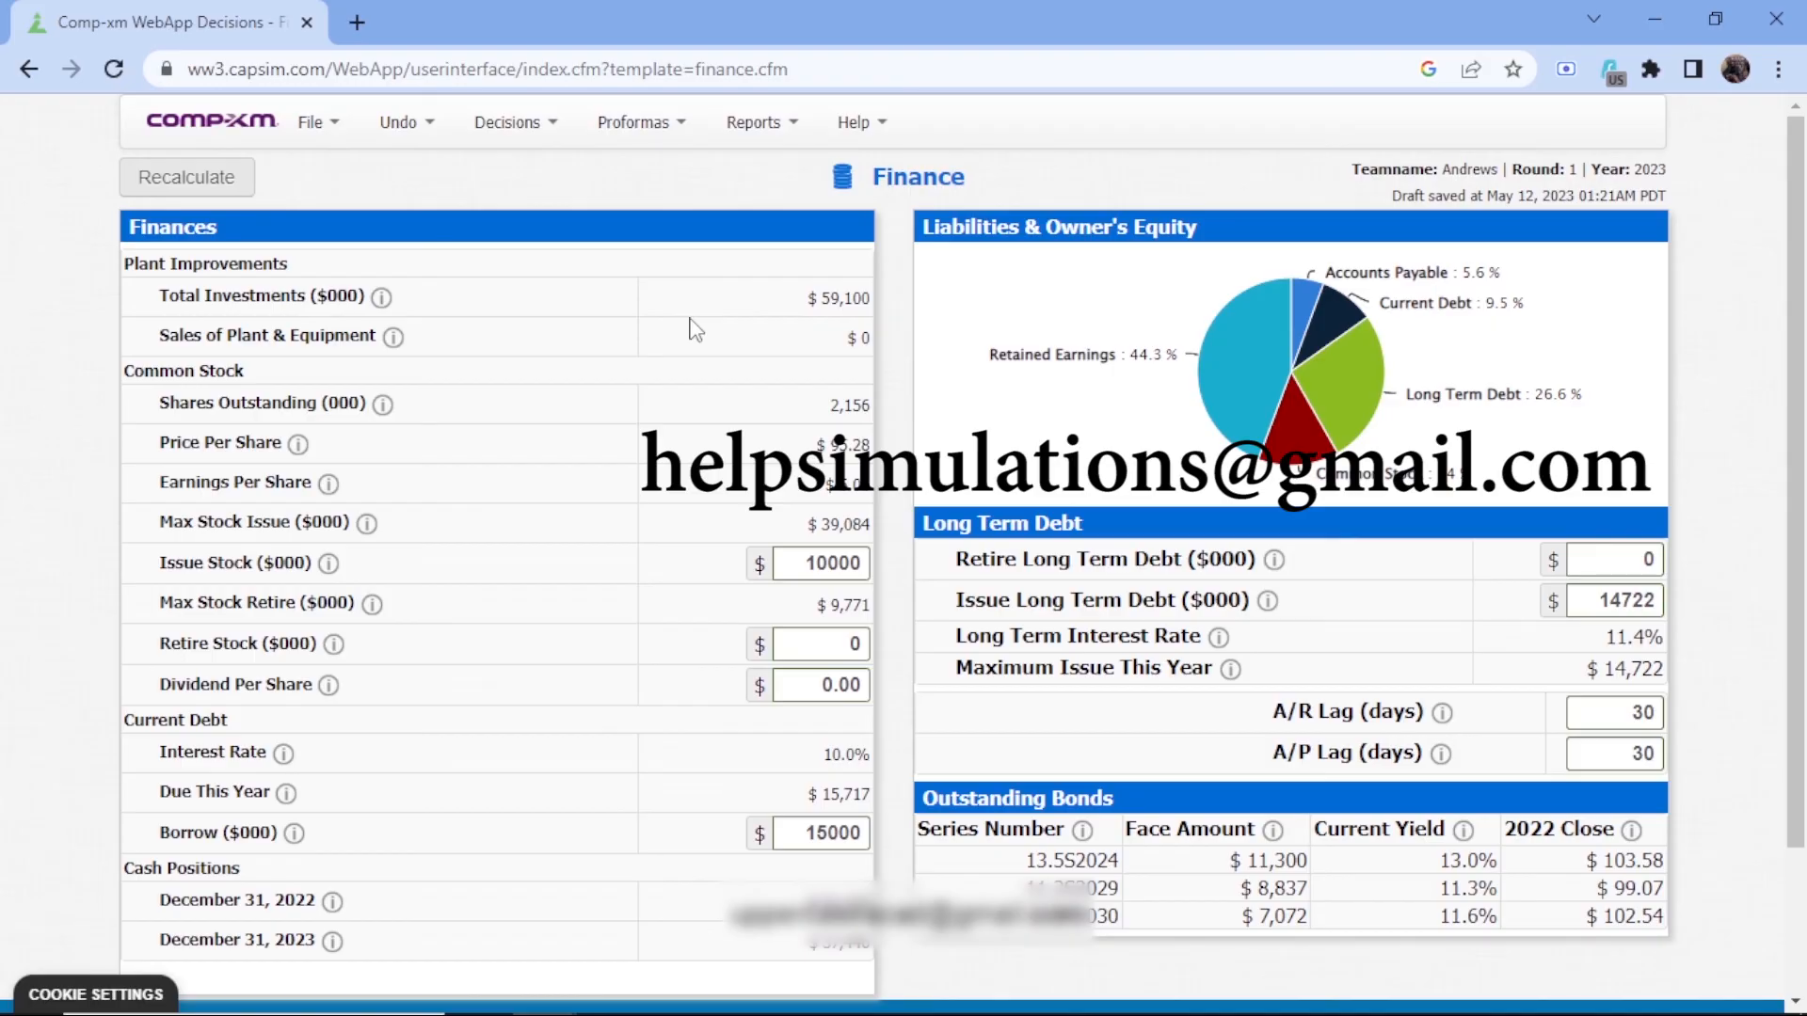
pyautogui.scroll(-6, 718, 363)
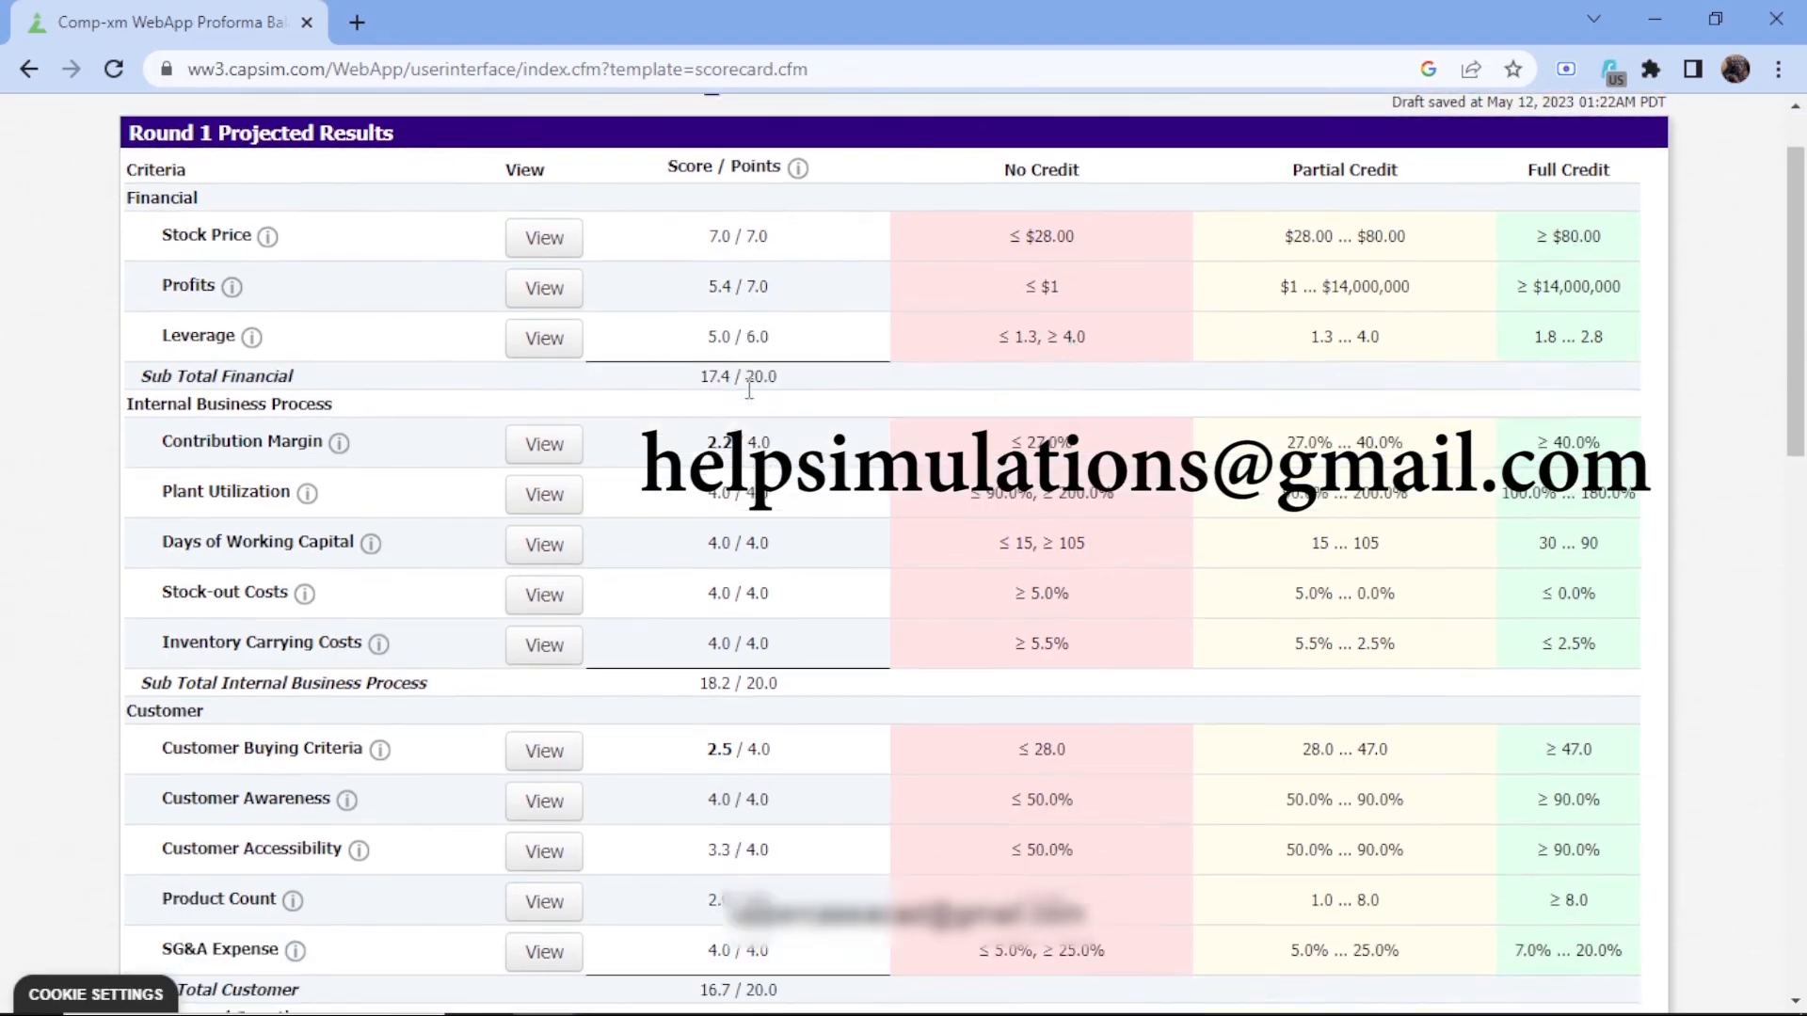
pyautogui.scroll(6, 749, 388)
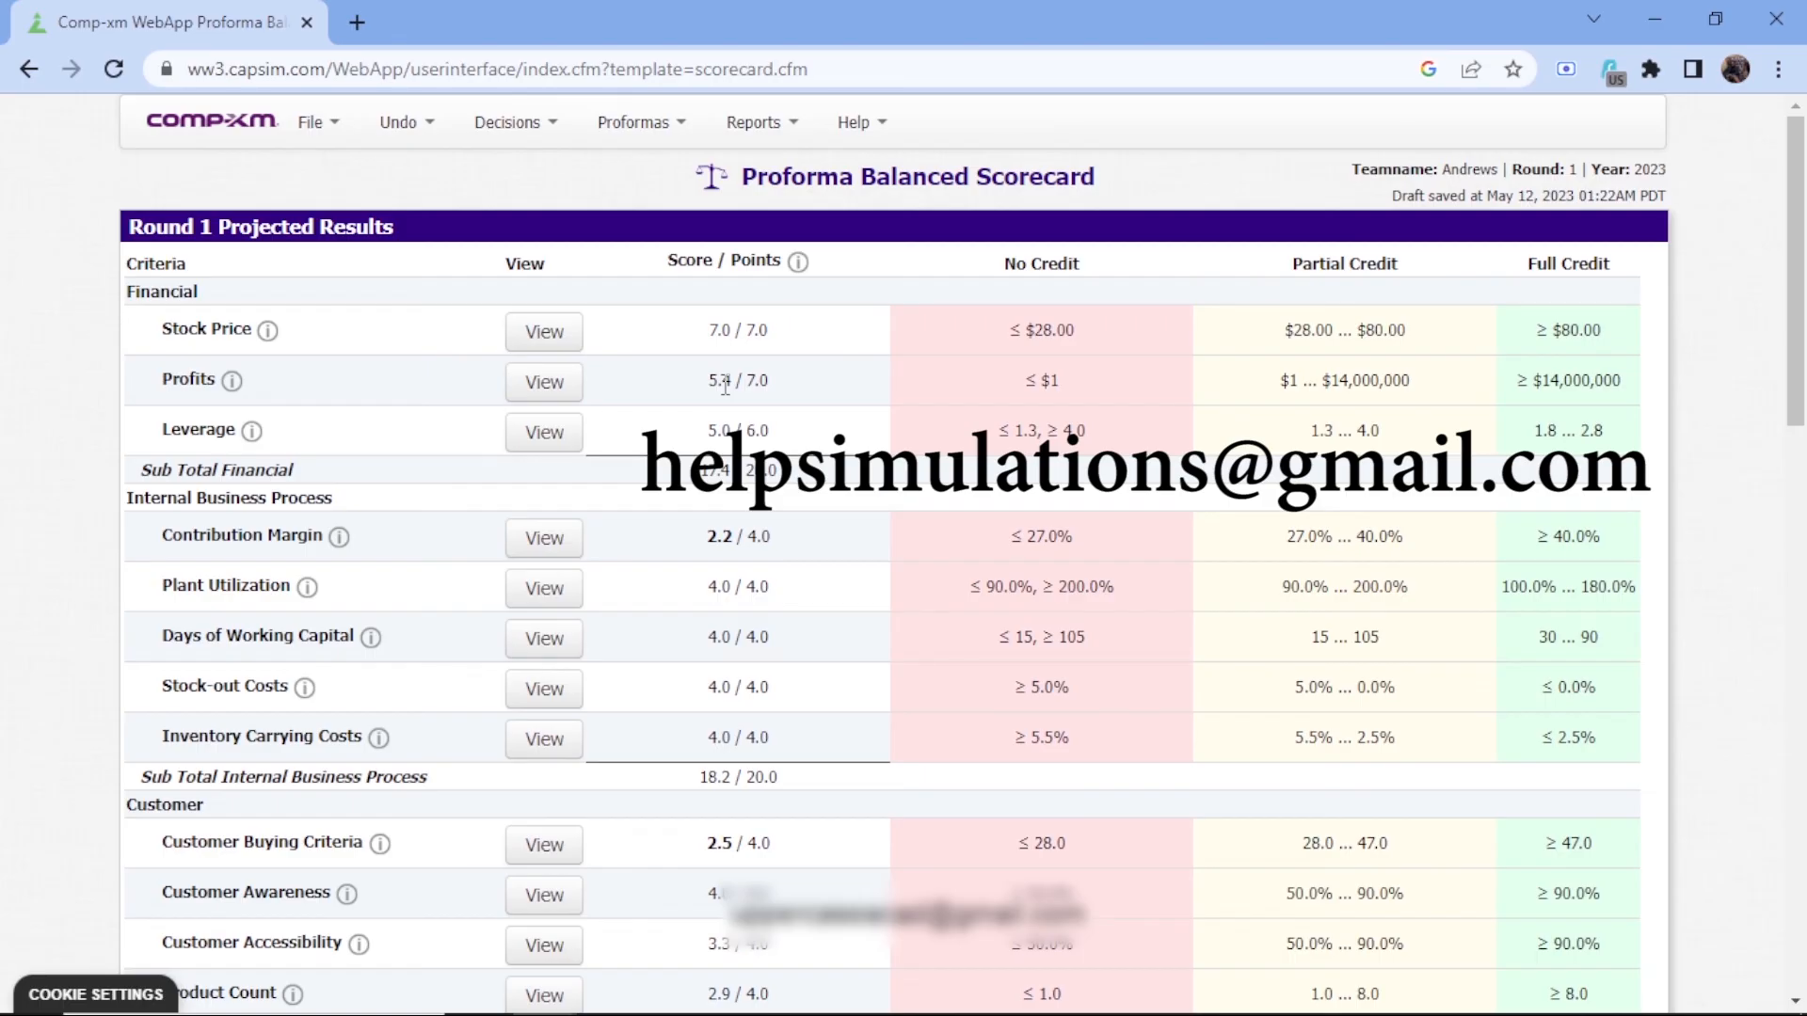
pyautogui.scroll(-7, 725, 386)
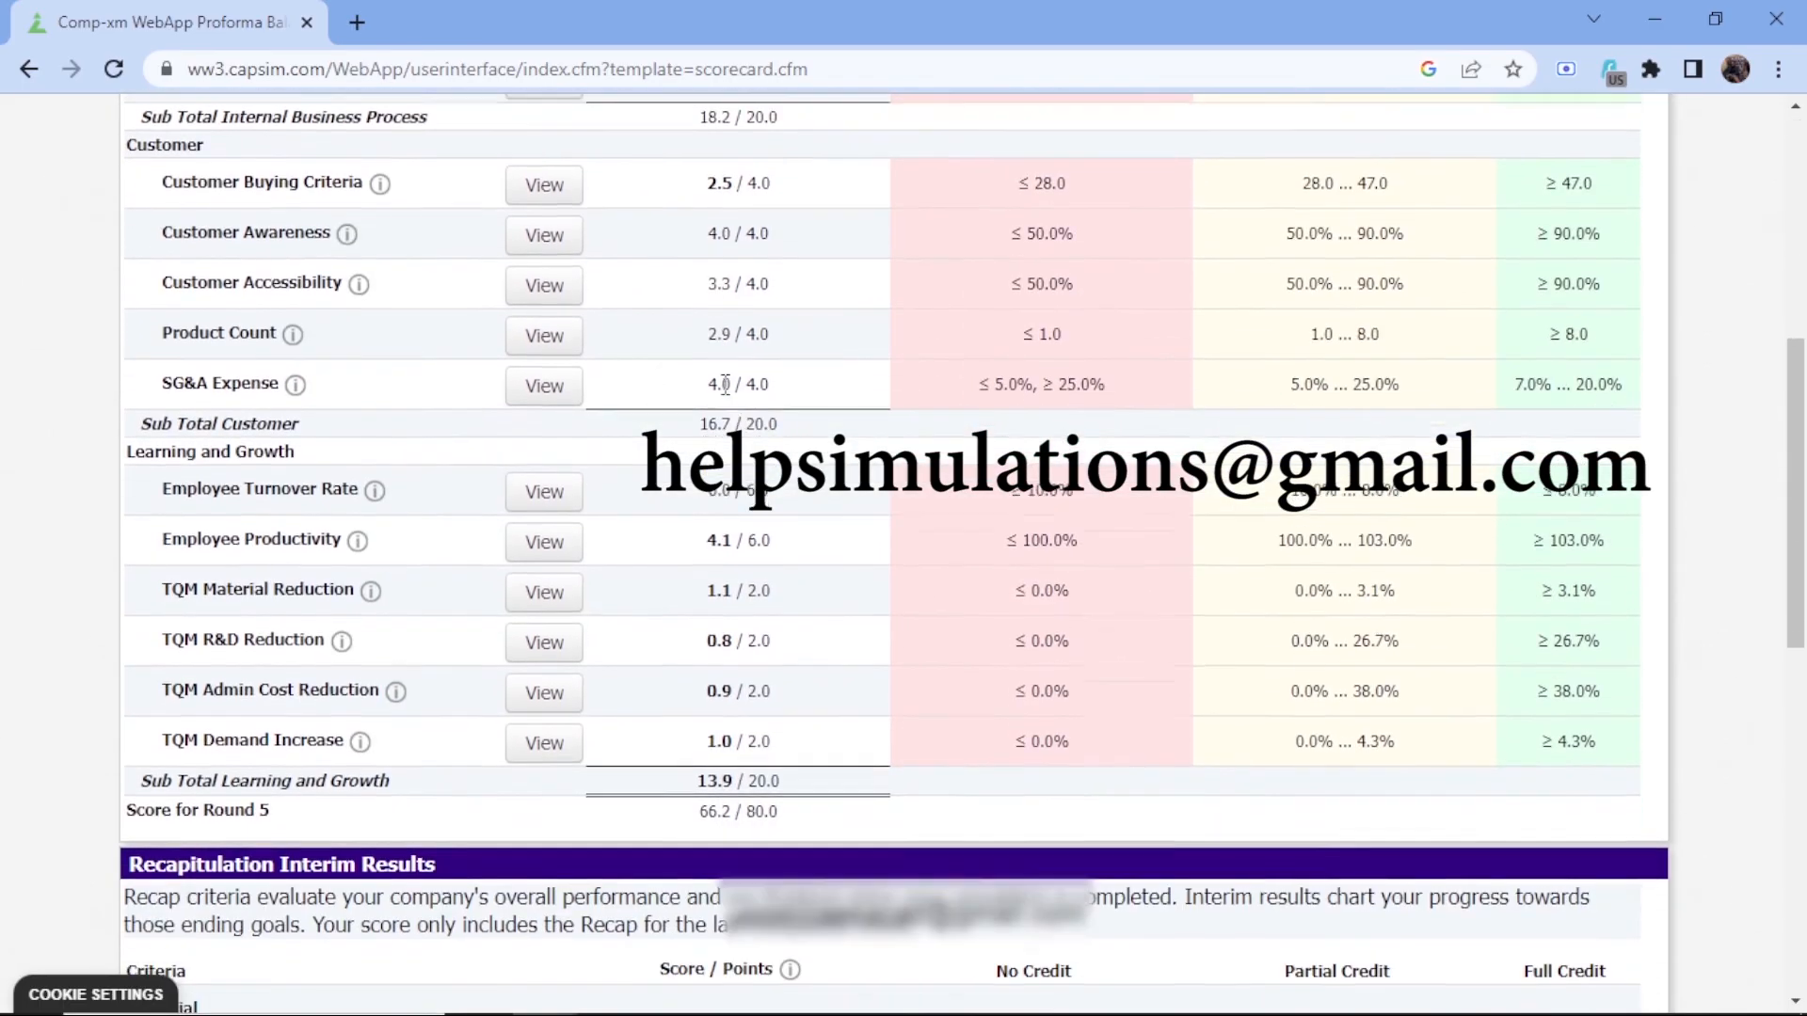
pyautogui.moveTo(771, 817)
pyautogui.mouseDown()
pyautogui.moveTo(715, 809)
pyautogui.moveTo(795, 822)
pyautogui.mouseUp()
pyautogui.click(716, 810)
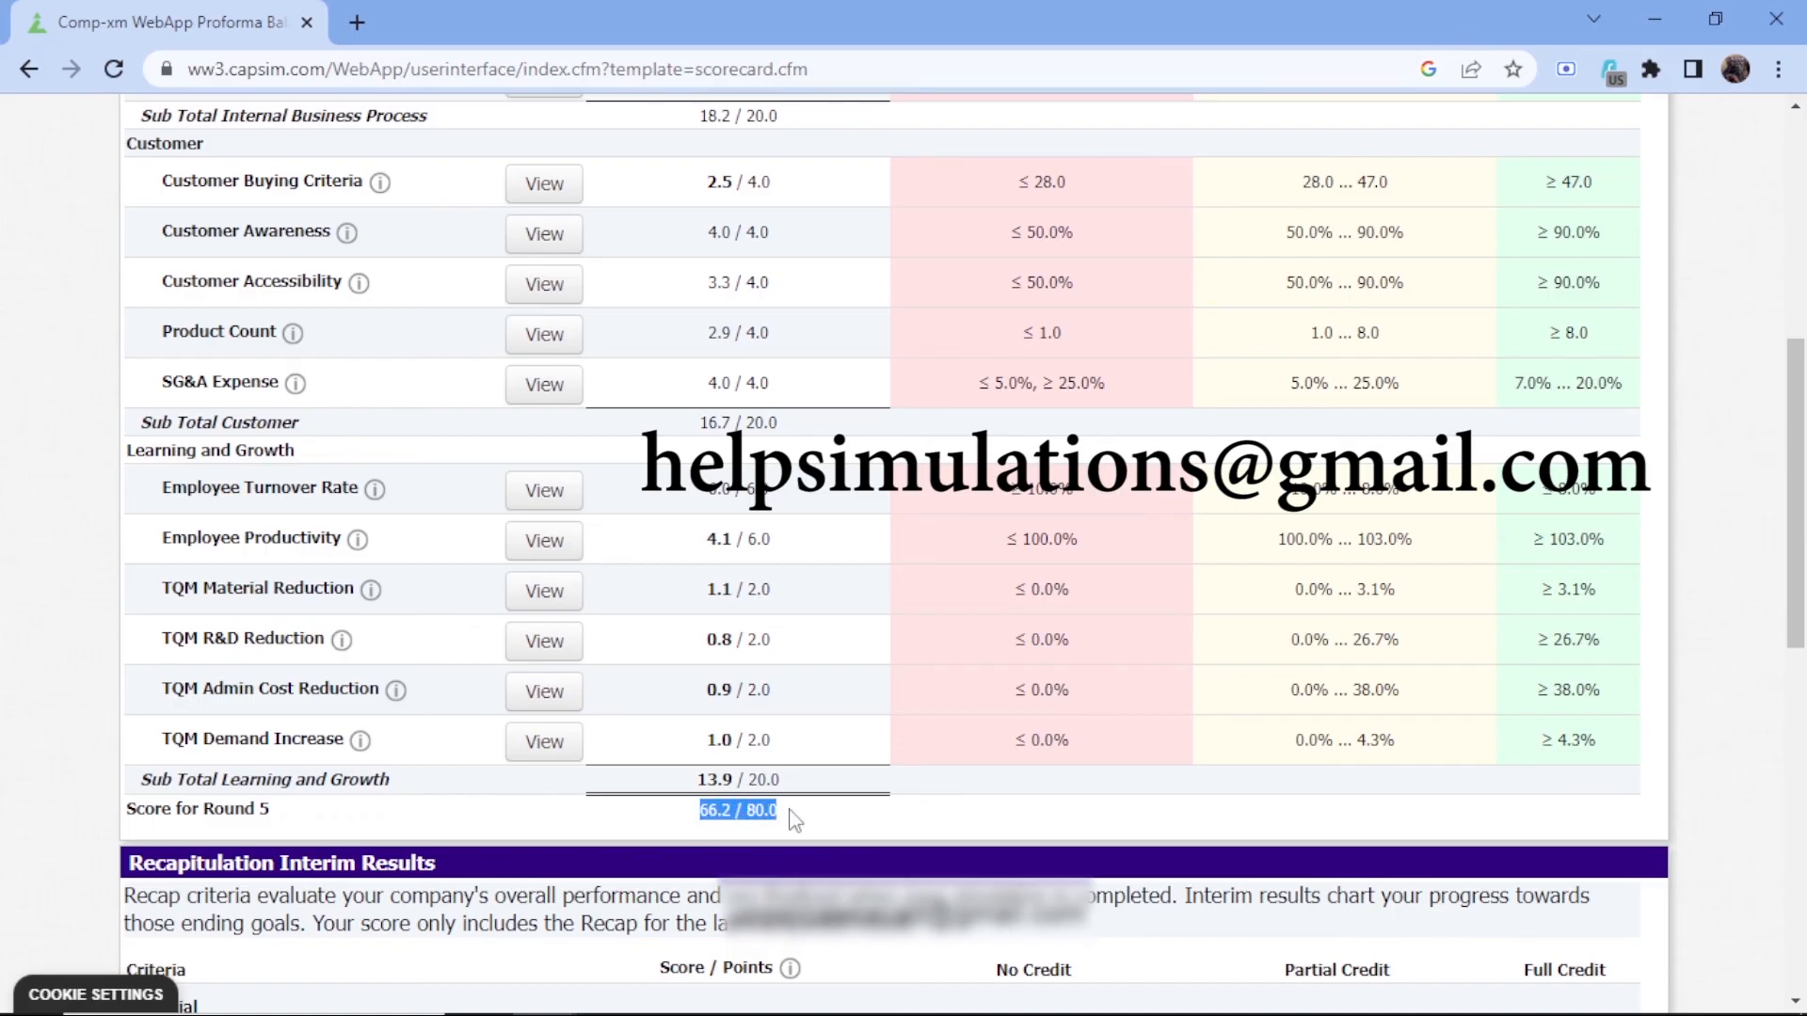
pyautogui.click(817, 824)
pyautogui.scroll(-4, 1080, 631)
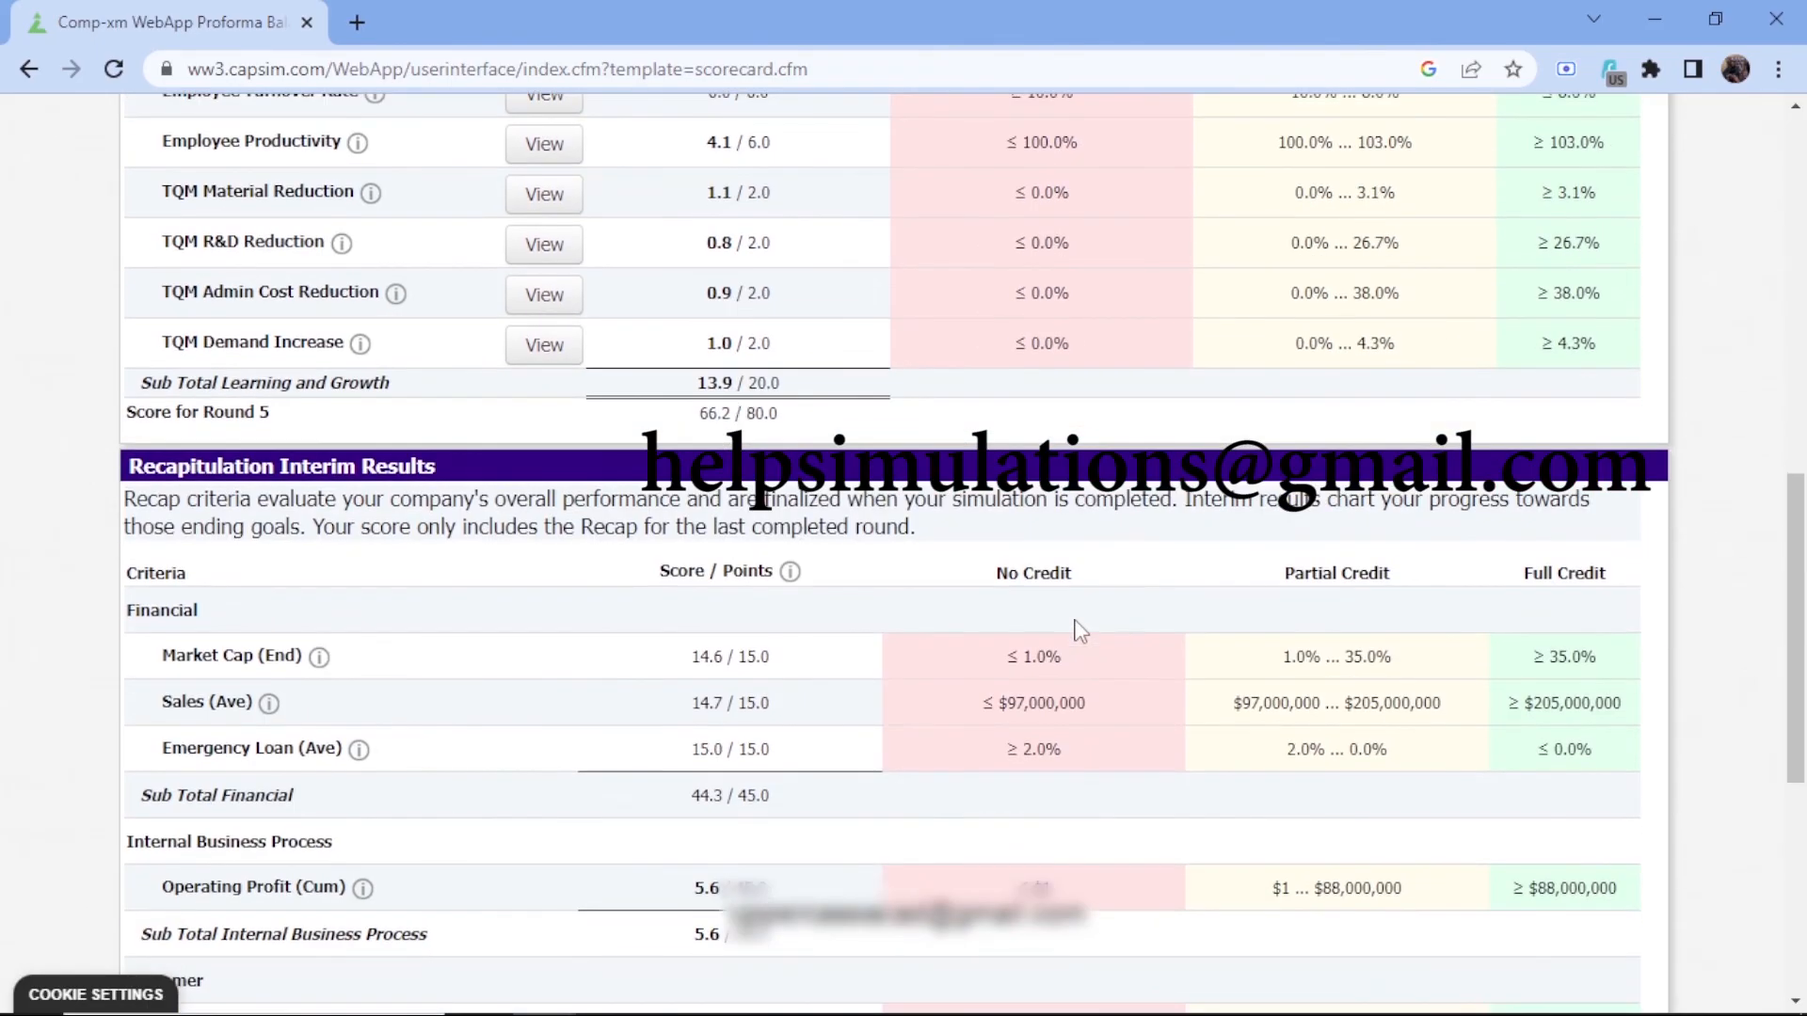